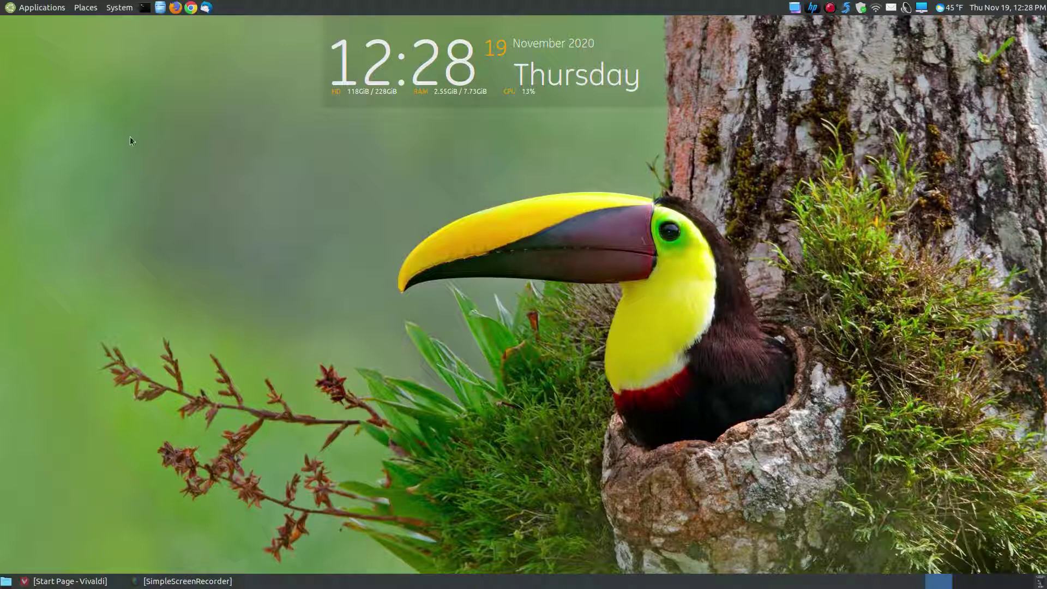
# Find Vivaldi among the installed Internet applications, and switch to its open browser window.
pyautogui.click(38, 10)
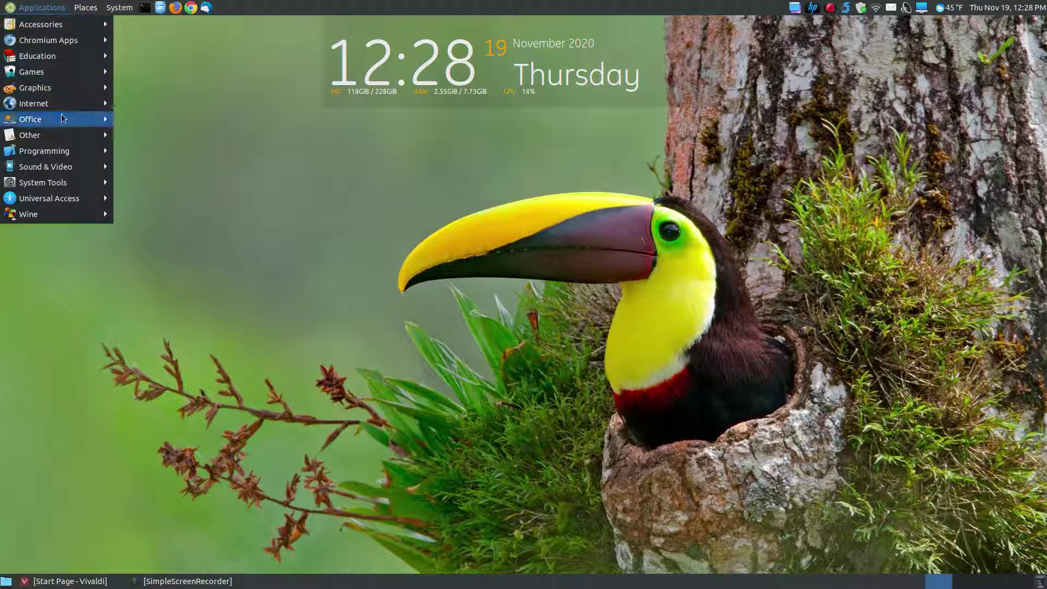
pyautogui.moveTo(60, 104)
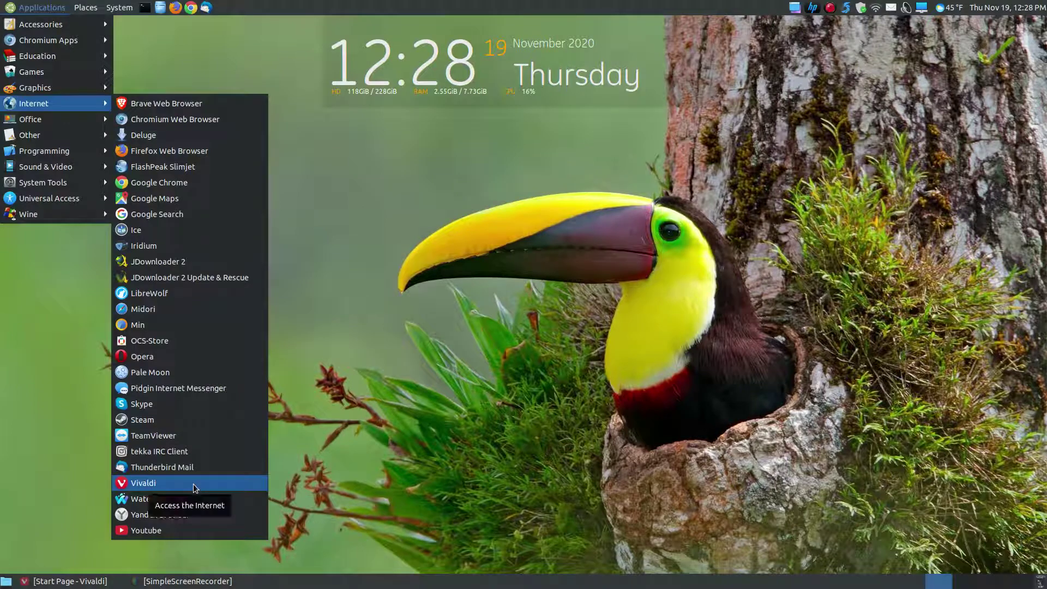
pyautogui.click(457, 473)
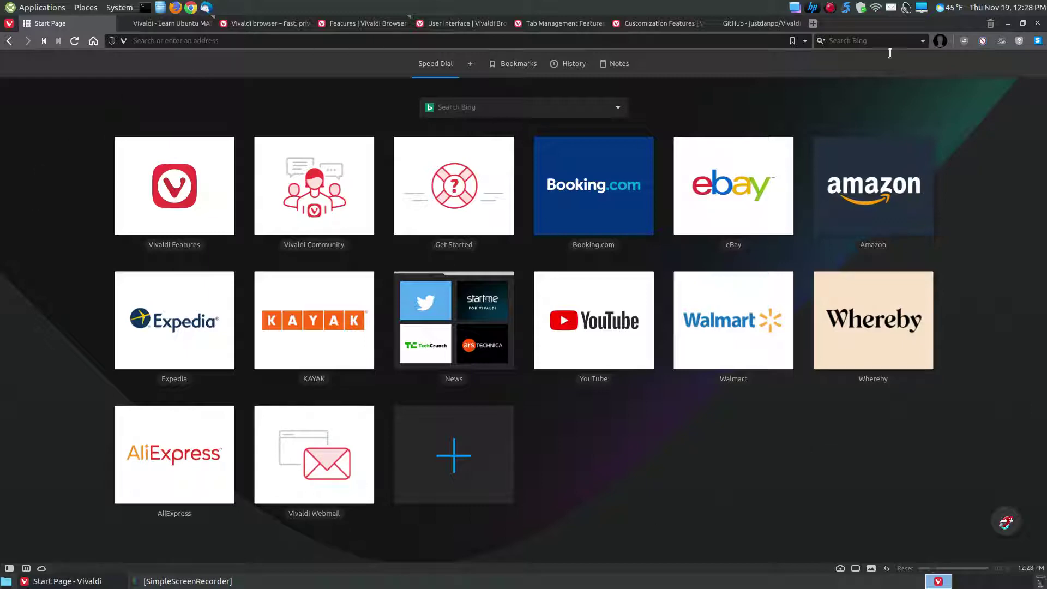
# Switch to the Learn Ubuntu MATE page about Vivaldi and view its introduction.
pyautogui.click(167, 23)
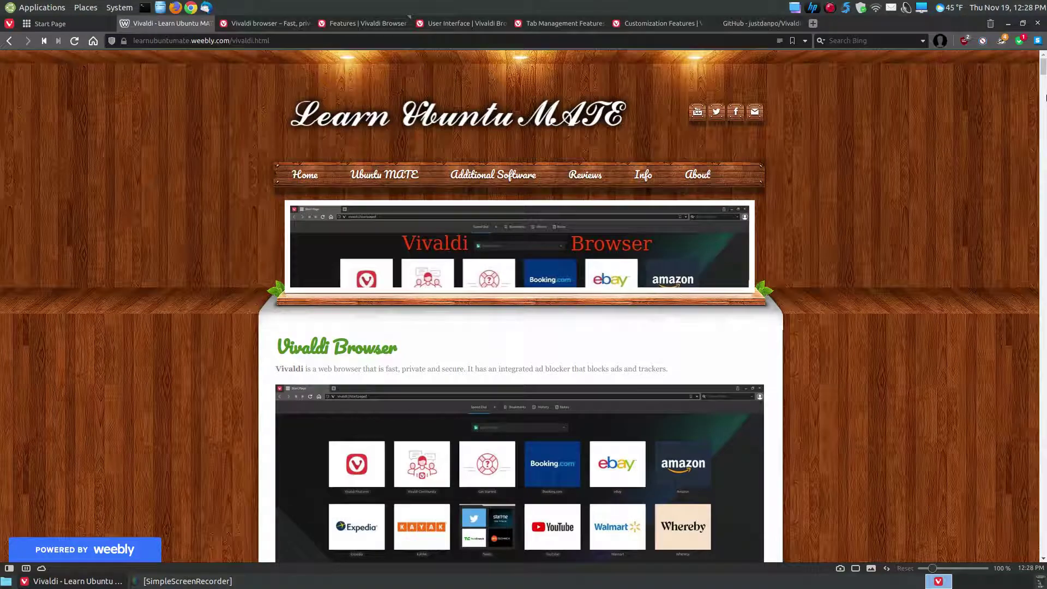
pyautogui.scroll(-3, 832, 322)
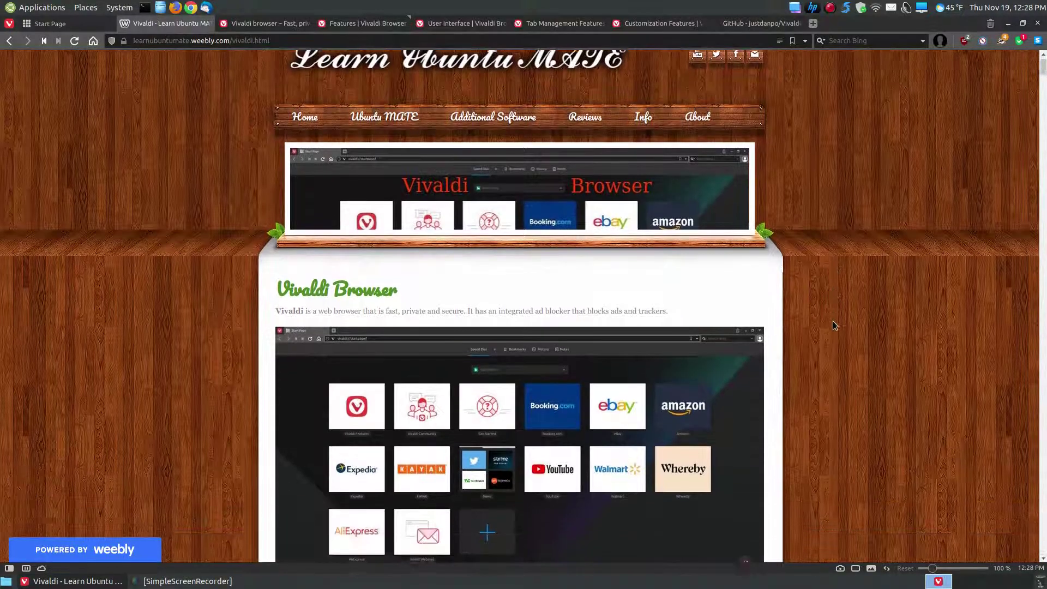
pyautogui.scroll(-1, 833, 326)
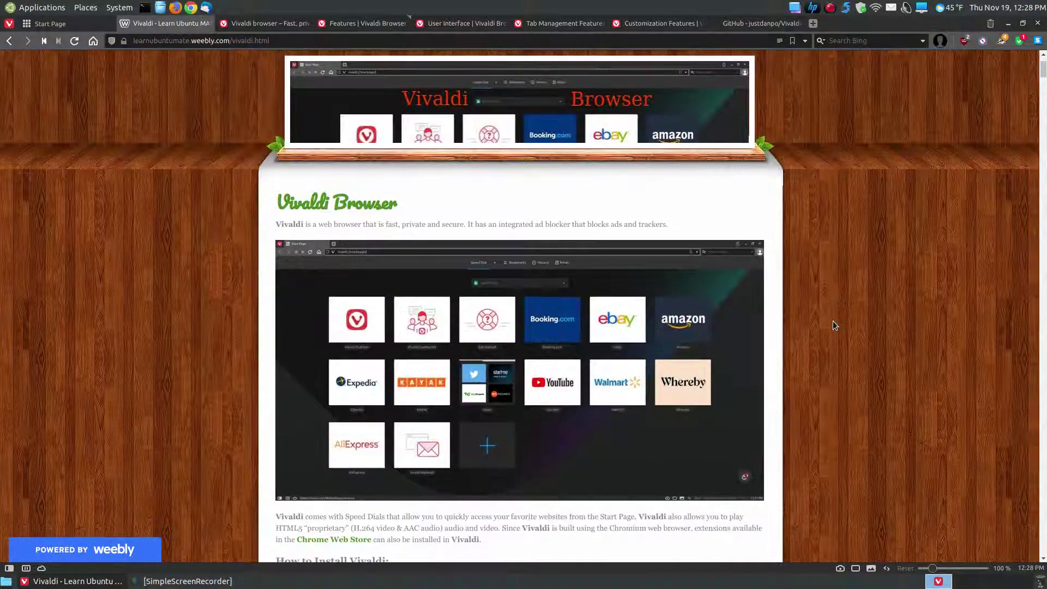
pyautogui.scroll(2, 833, 325)
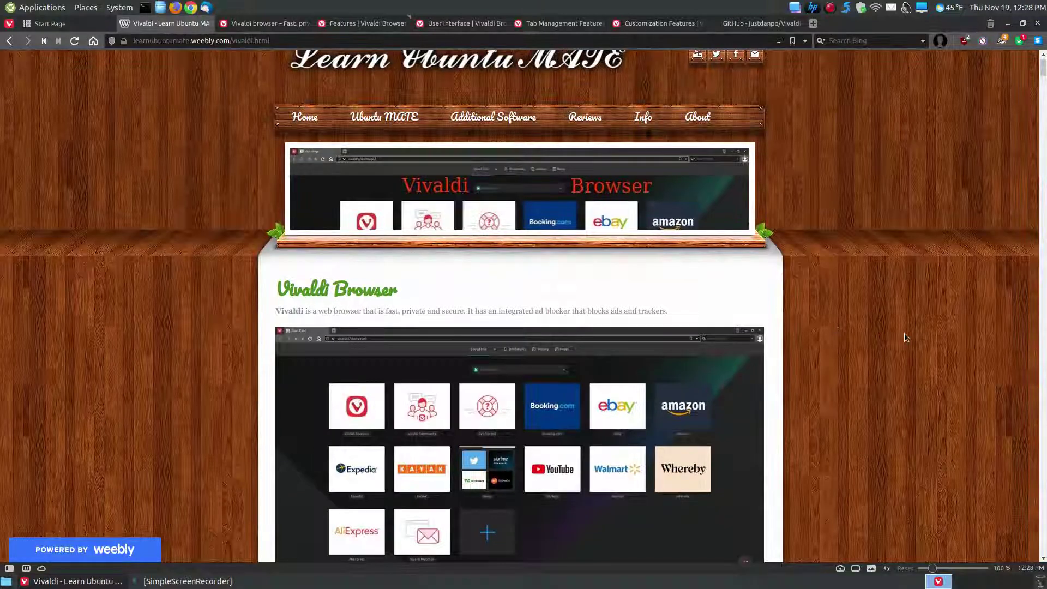
# Open the site's Browsers page under Additional Software and read how to install and set a default browser through Ubuntu MATE Welcome.
pyautogui.moveTo(528, 118)
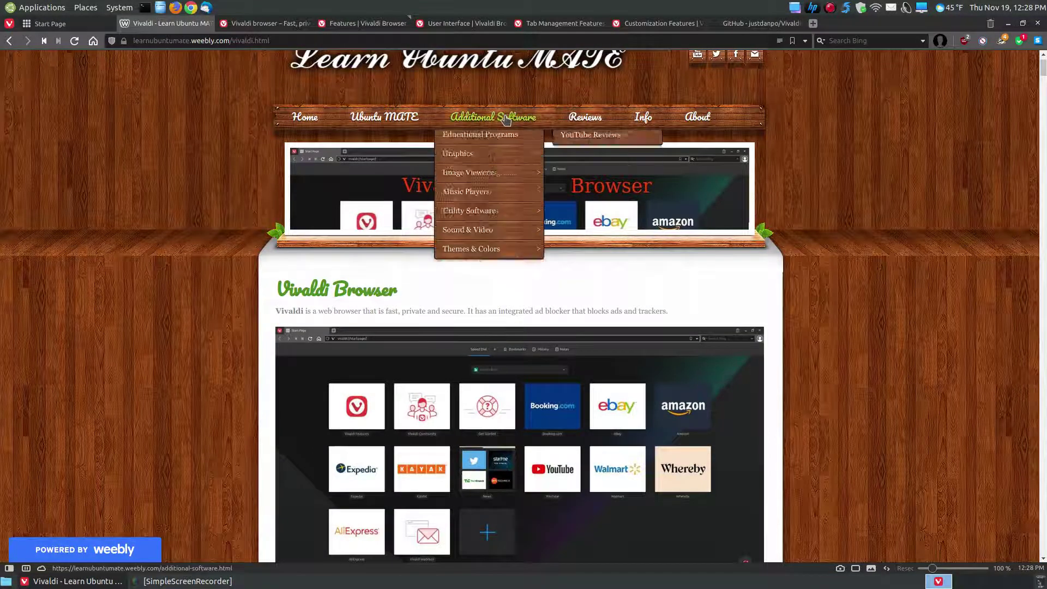
pyautogui.click(464, 181)
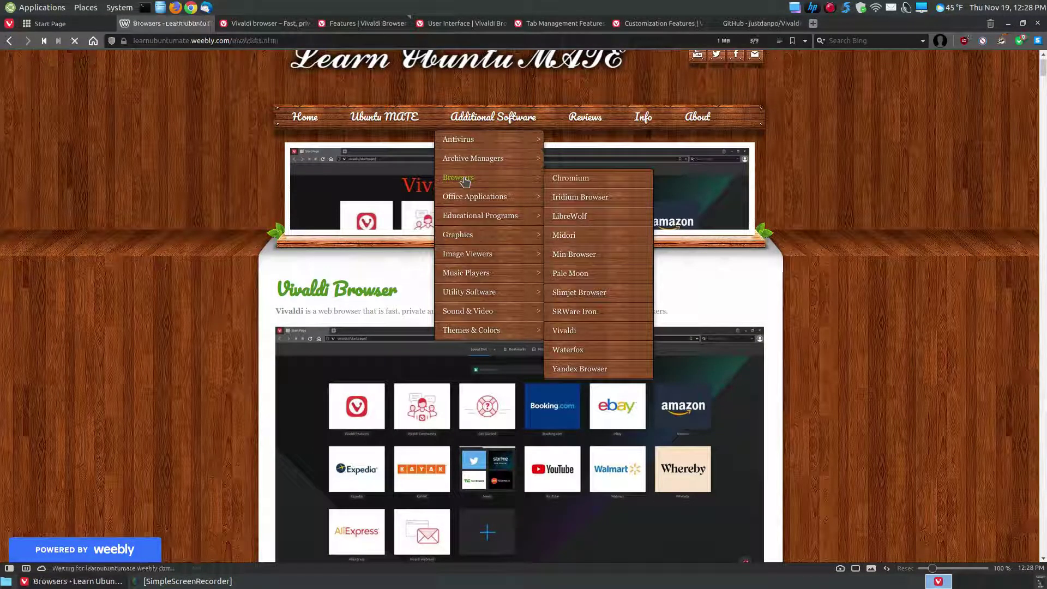
pyautogui.scroll(-8, 923, 302)
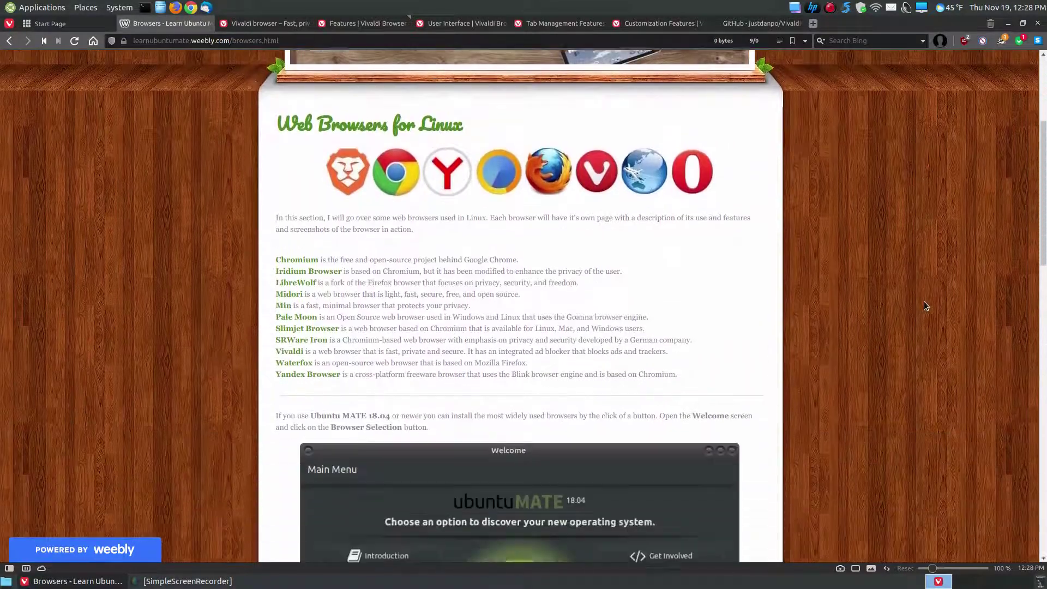
pyautogui.scroll(-1, 919, 310)
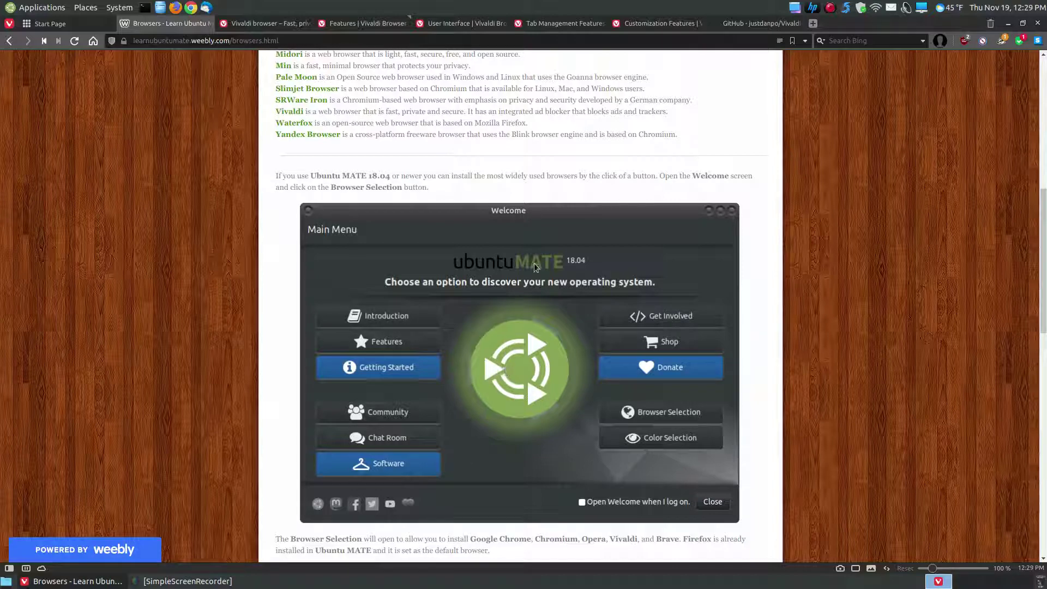
pyautogui.scroll(-3, 497, 355)
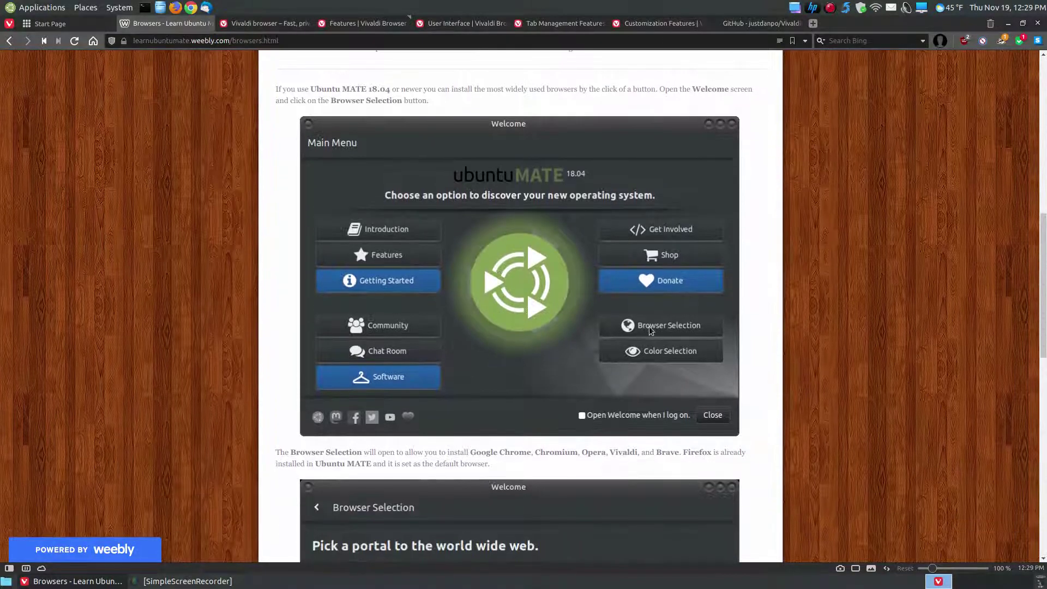
pyautogui.scroll(-11, 541, 382)
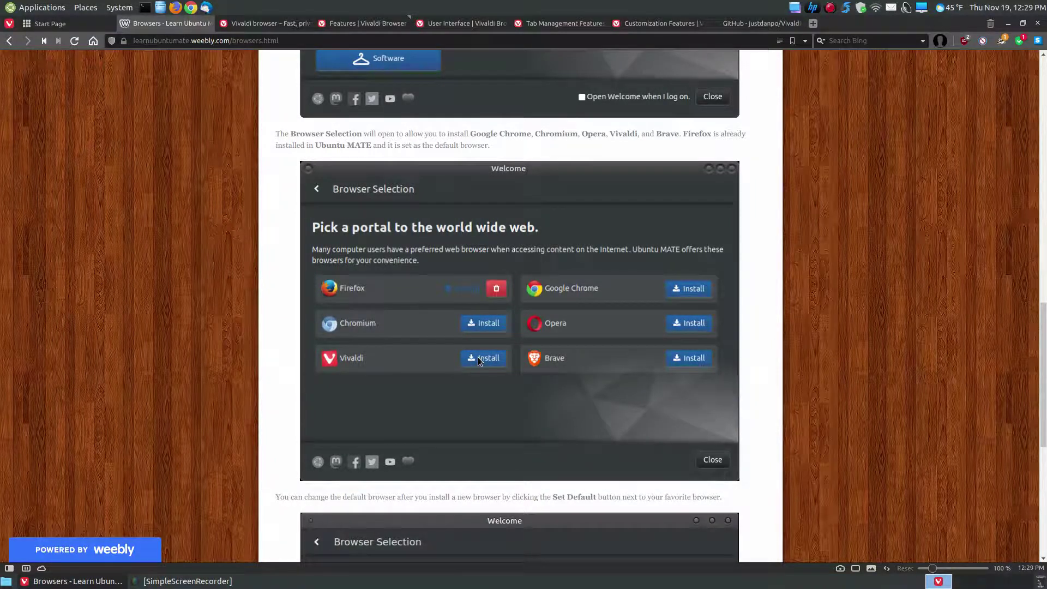
pyautogui.scroll(-9, 479, 360)
pyautogui.scroll(-3, 479, 361)
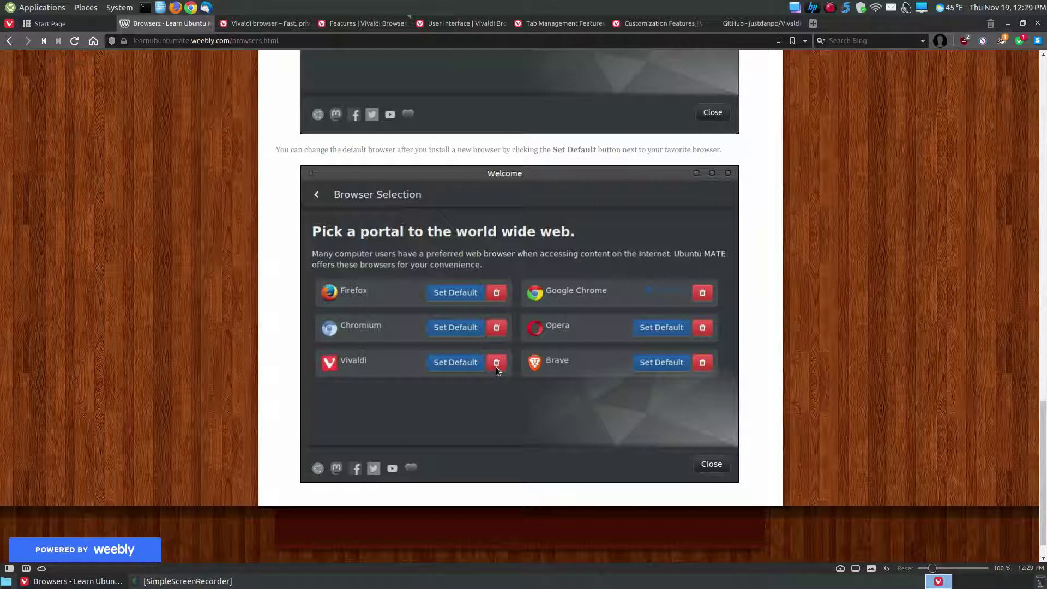
# Open the Vivaldi article from the list of Linux web browsers and read its description and installation section.
pyautogui.scroll(8, 496, 367)
pyautogui.scroll(10, 487, 359)
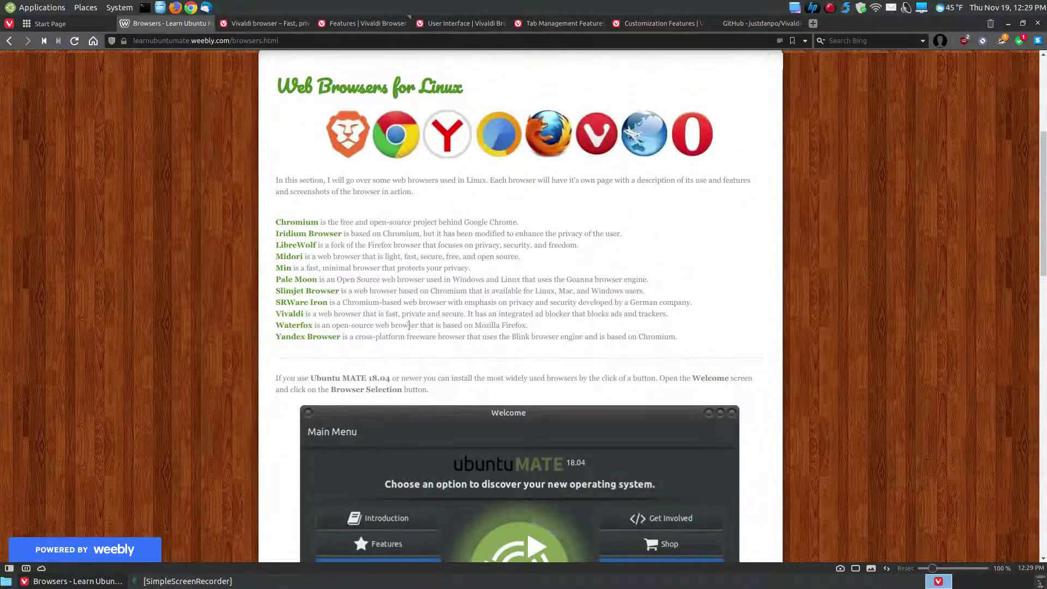
pyautogui.click(296, 315)
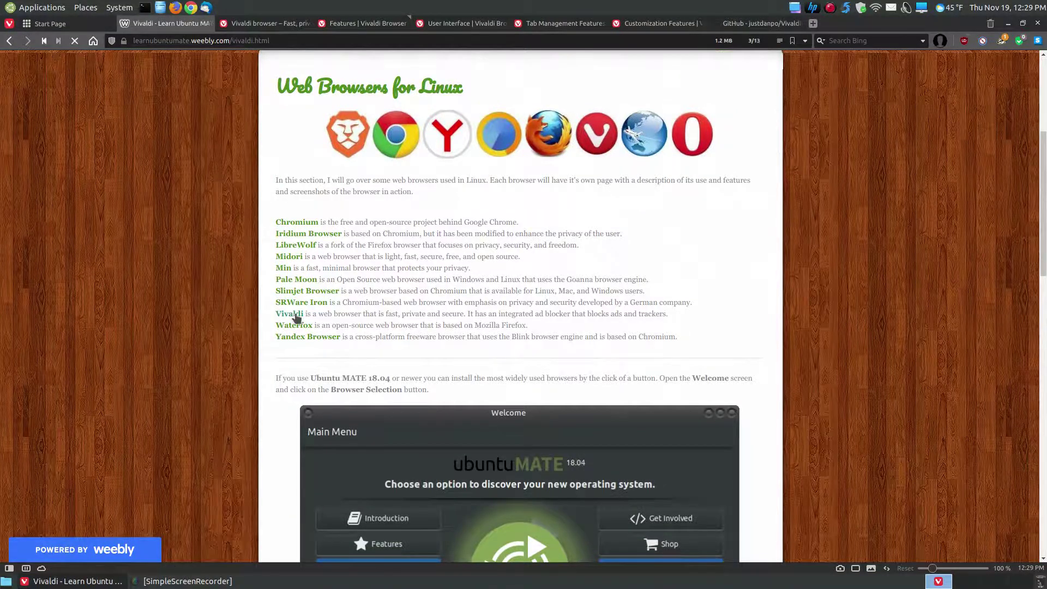
pyautogui.scroll(-2, 908, 352)
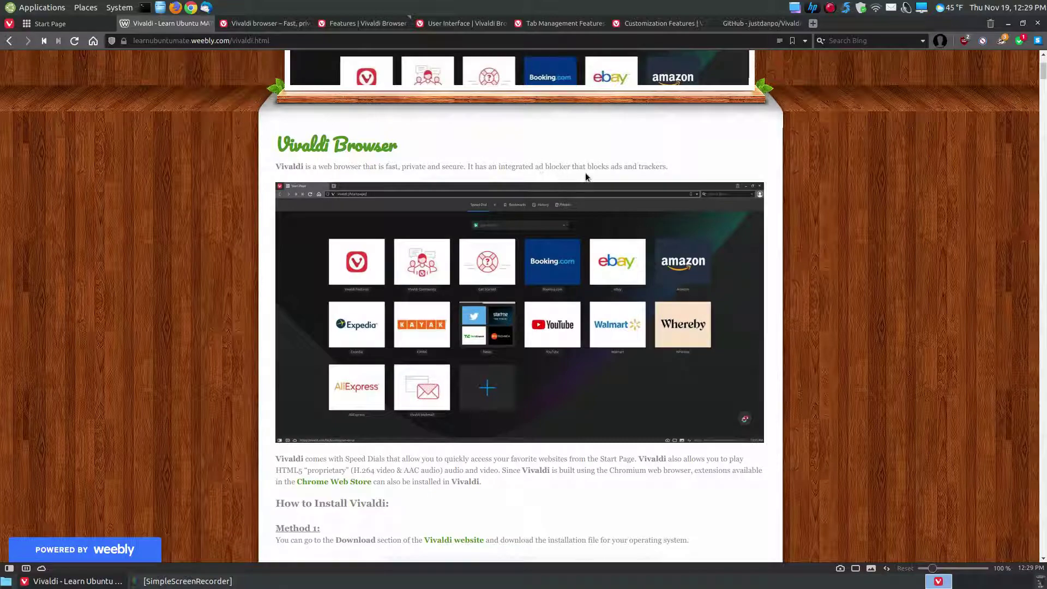
pyautogui.scroll(-3, 818, 294)
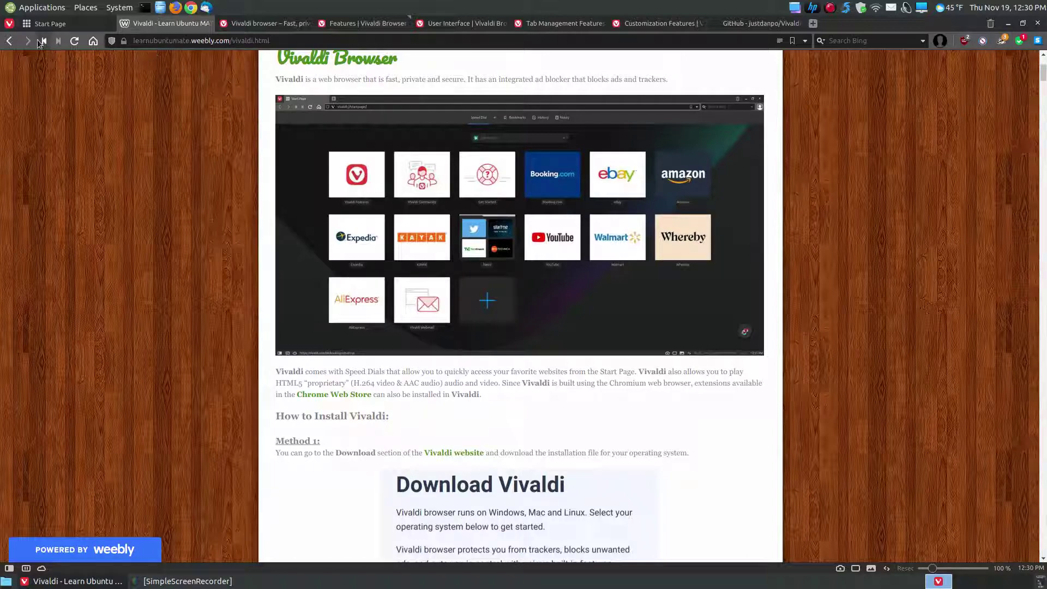
# Return to the Start Page and examine the Vivaldi Features speed dial's available actions and bookmark details without changing them.
pyautogui.click(70, 24)
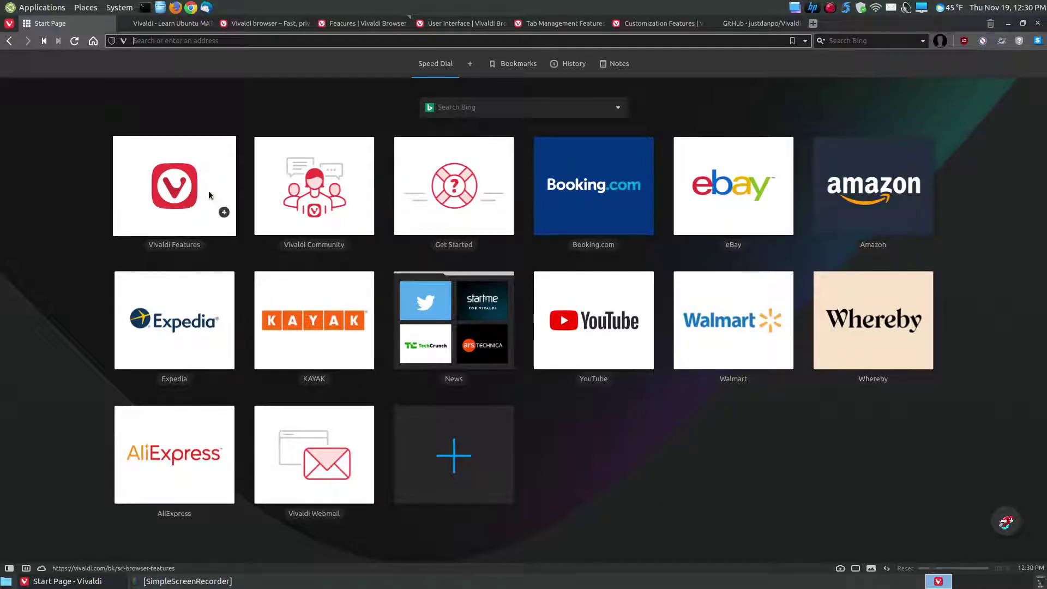
pyautogui.moveTo(191, 188)
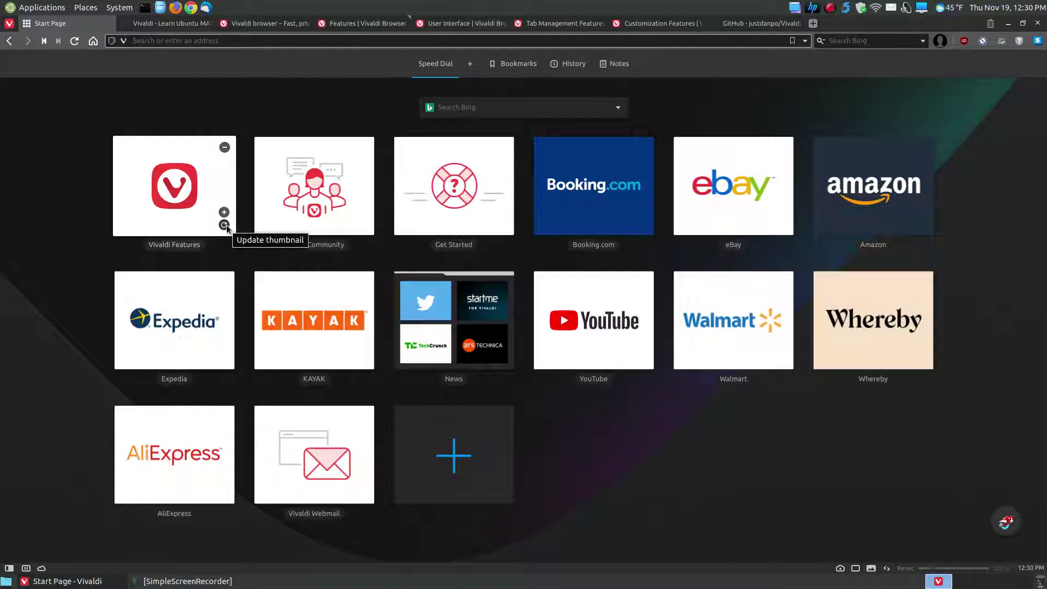
pyautogui.rightClick(164, 174)
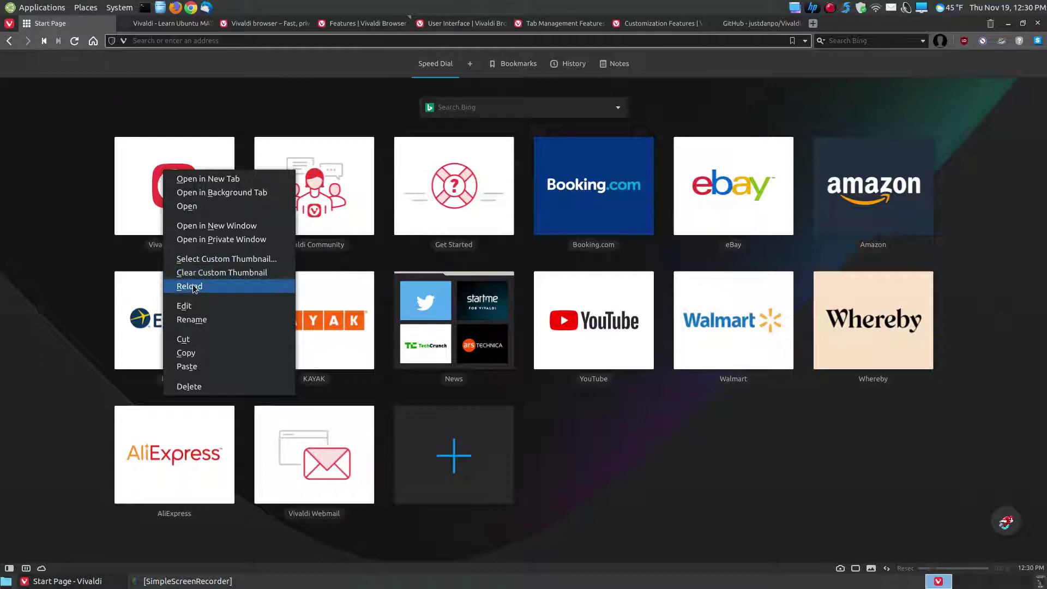
pyautogui.click(185, 306)
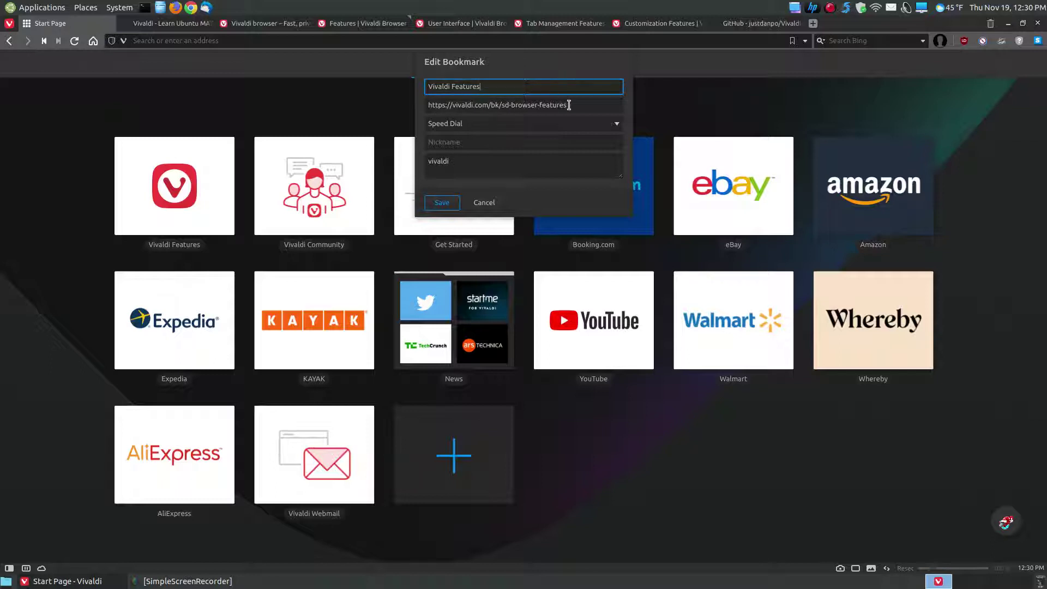
pyautogui.moveTo(223, 220)
pyautogui.click(484, 202)
pyautogui.rightClick(186, 182)
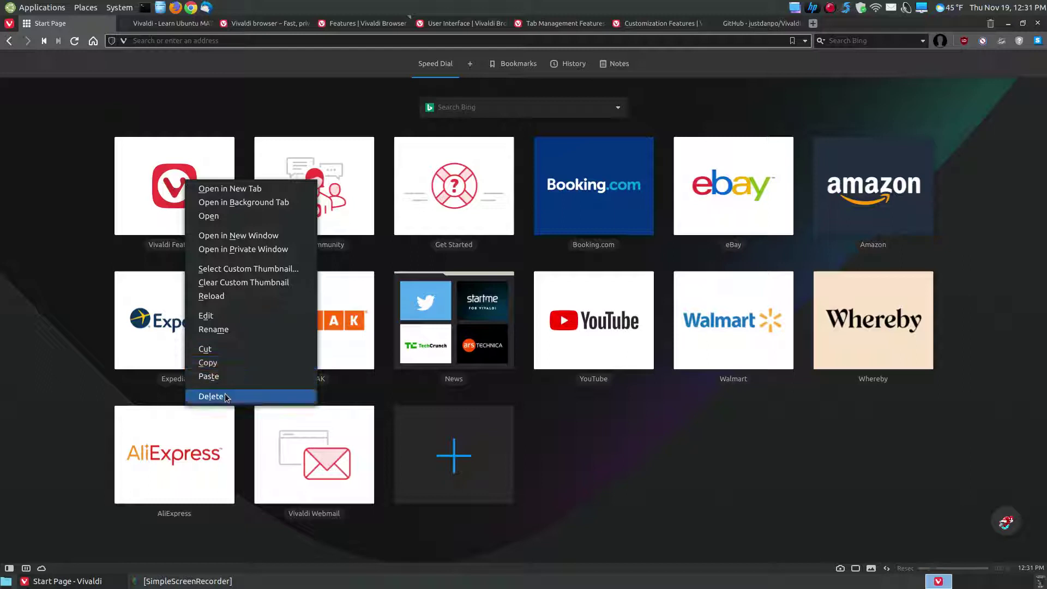
pyautogui.click(12, 213)
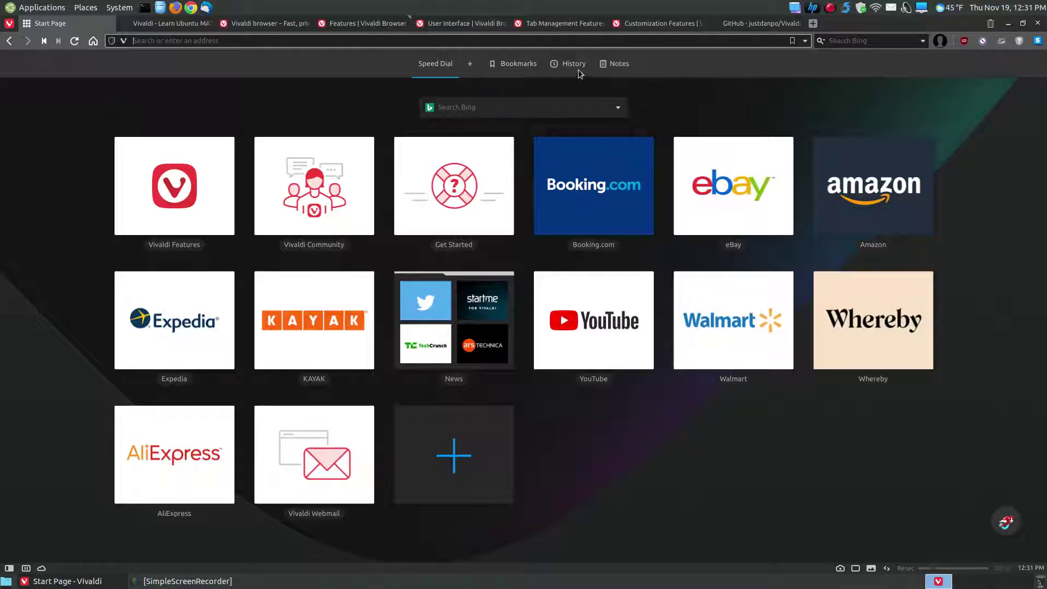
# View the Notes page and return to the Start Page.
pyautogui.click(608, 66)
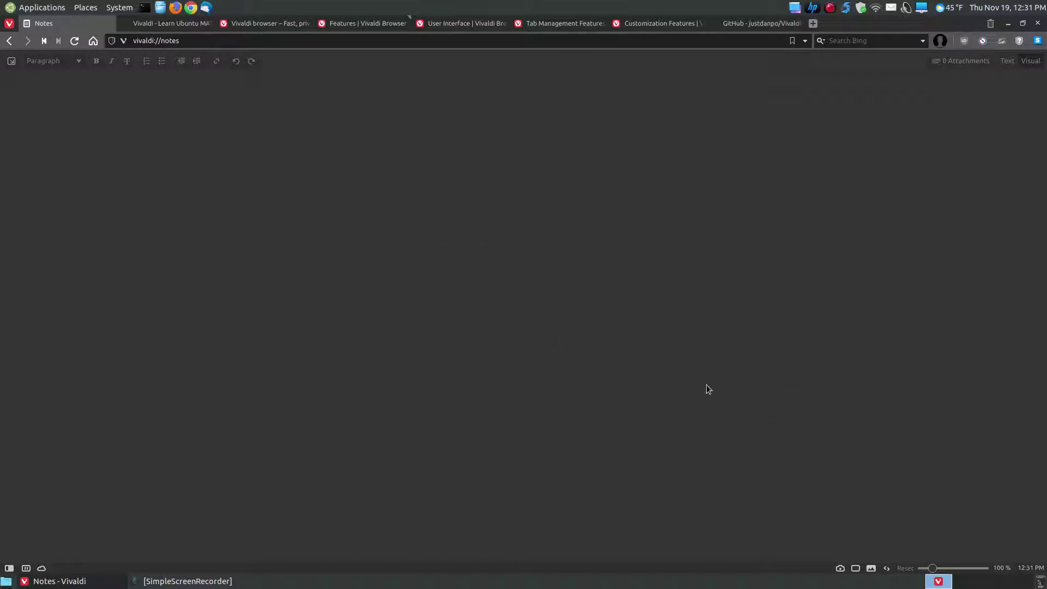
pyautogui.click(10, 42)
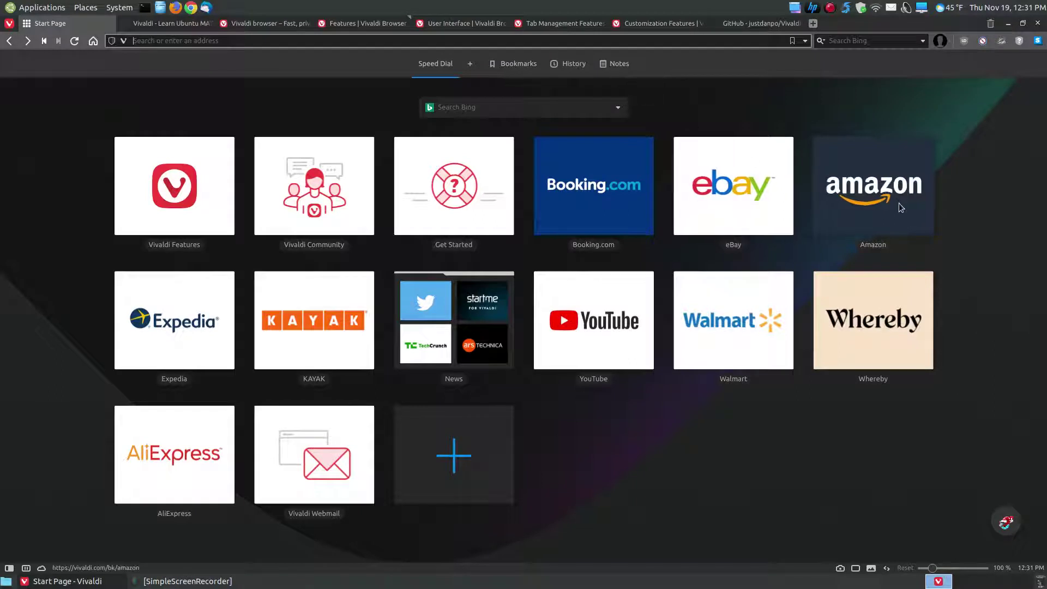
pyautogui.moveTo(889, 213)
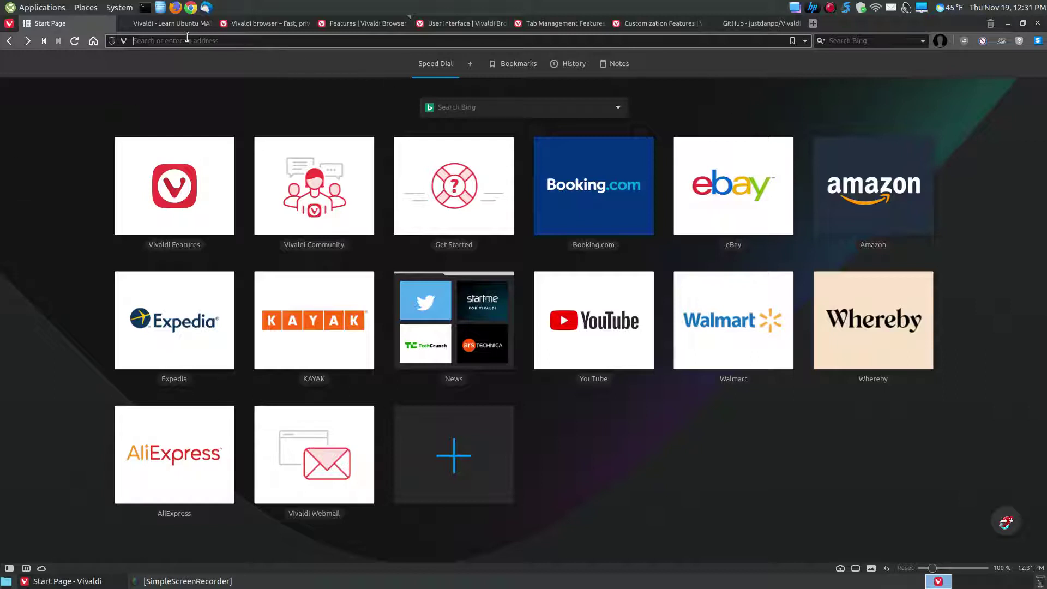
# Look through the browser's main menu commands, from File and Edit to Bookmarks and Help, without choosing any.
pyautogui.click(10, 25)
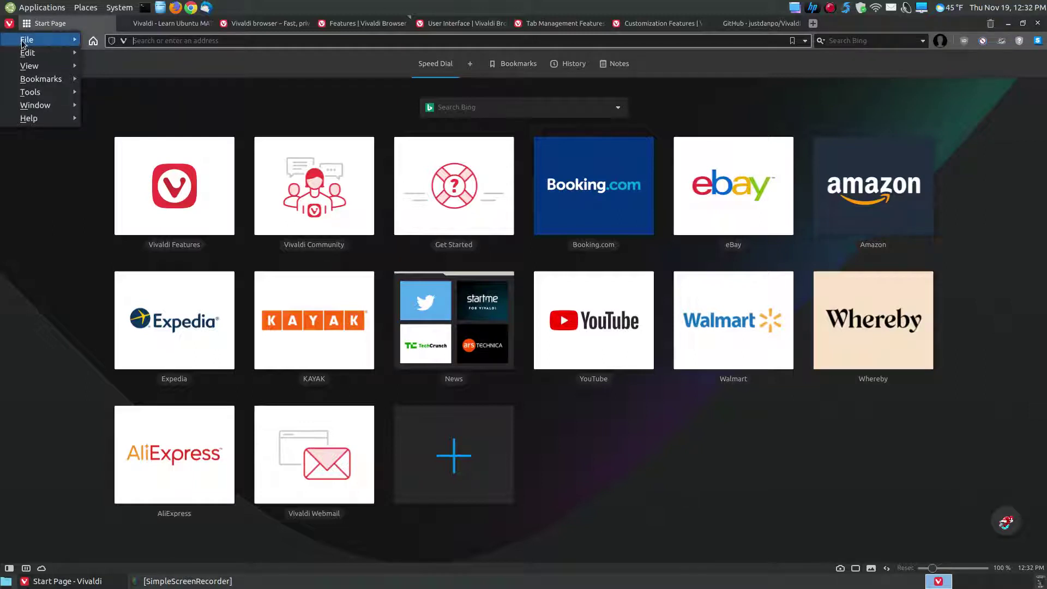
pyautogui.moveTo(23, 44)
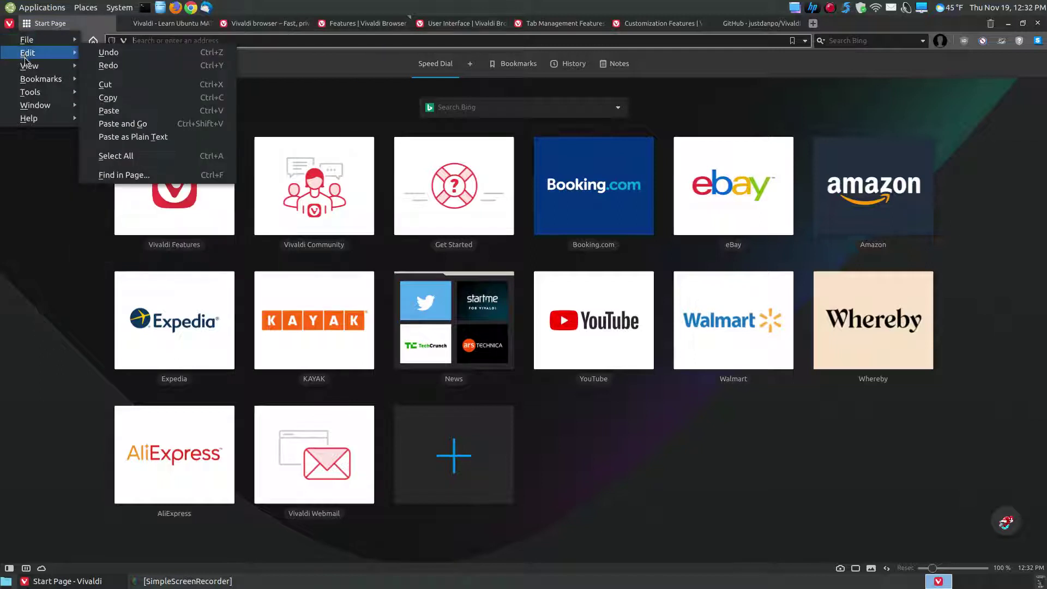
pyautogui.moveTo(29, 67)
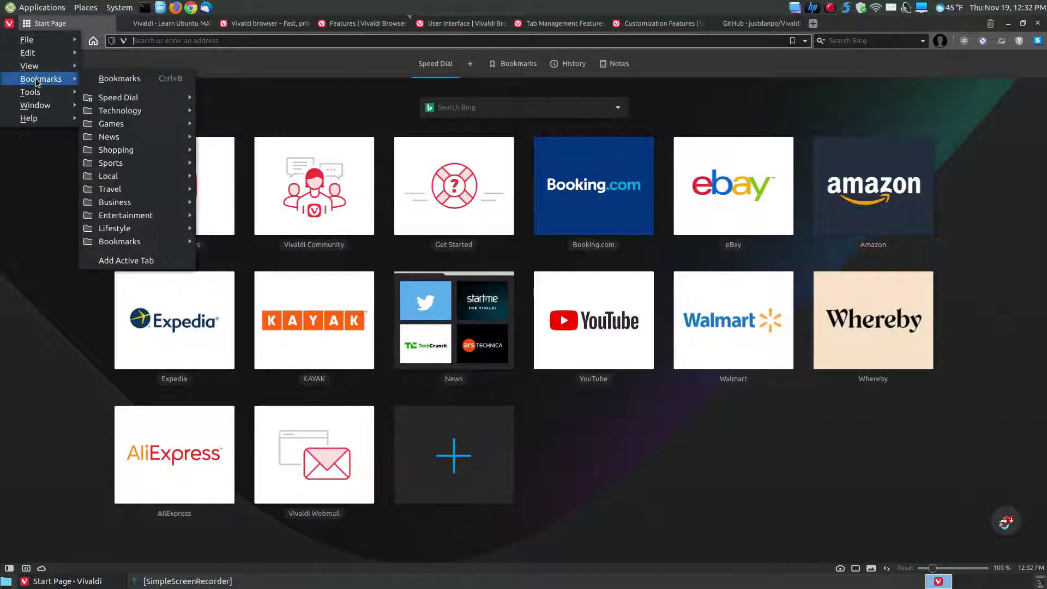
pyautogui.moveTo(48, 106)
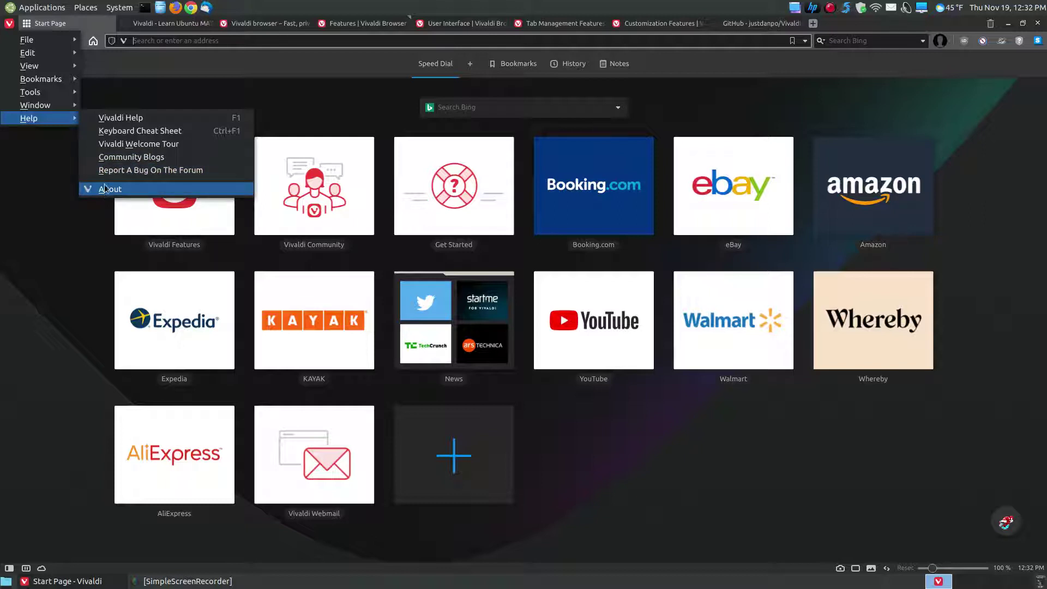
pyautogui.click(34, 256)
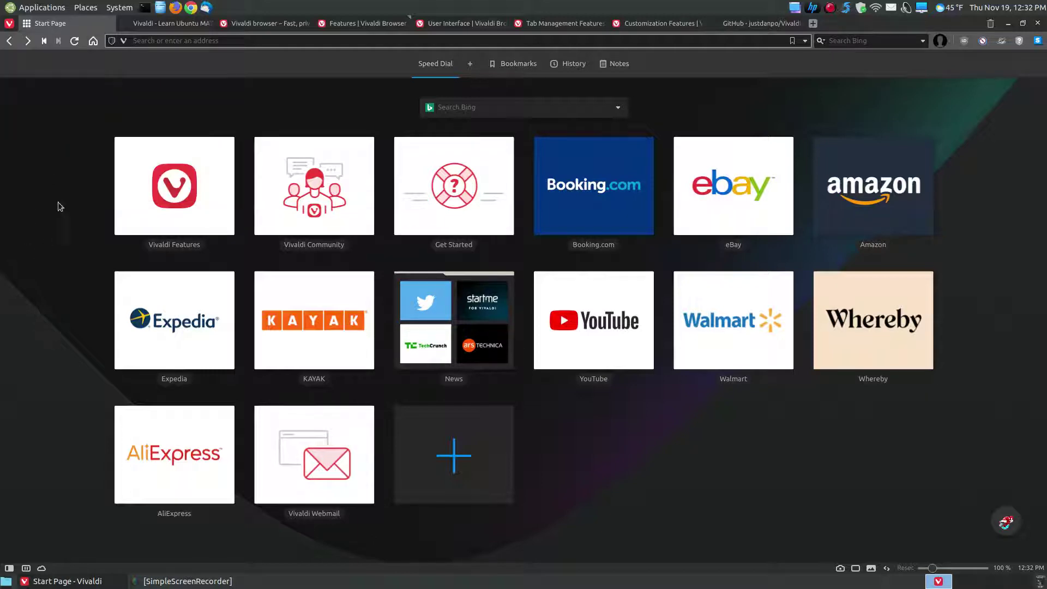
# Show the side panel and view its bookmarks, downloads and browsing history in turn.
pyautogui.click(8, 567)
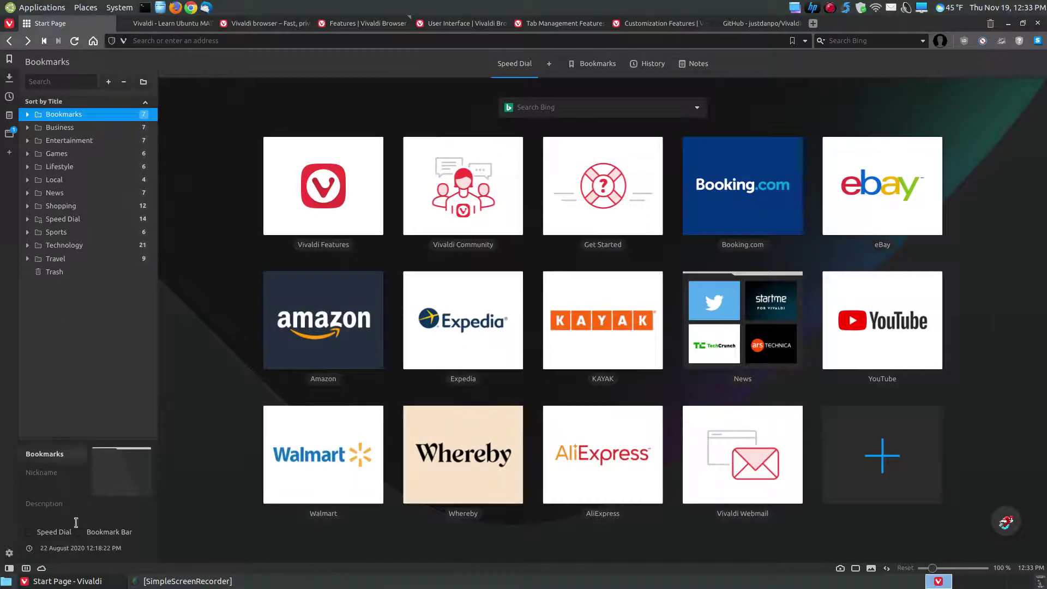
pyautogui.click(8, 78)
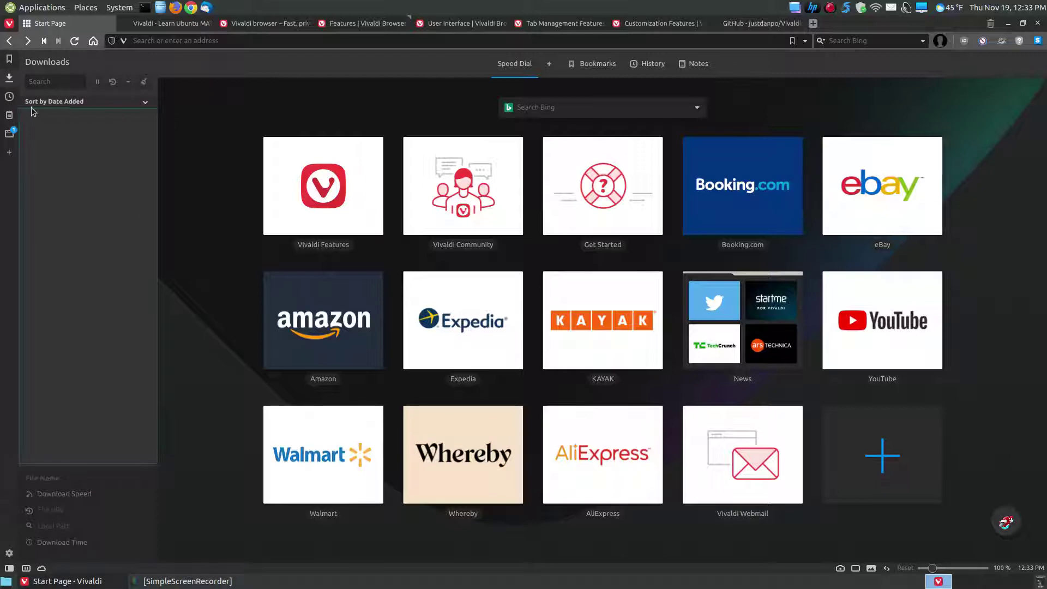
pyautogui.click(9, 97)
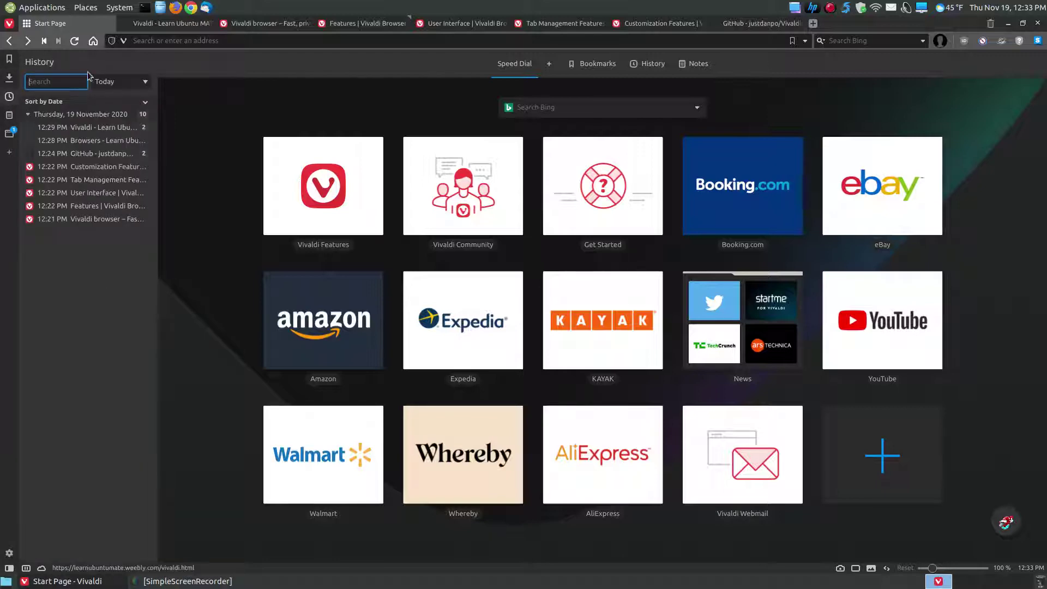
# View Sample Note in its own tab and the side panel's list of open and closed tabs, closing the note's tab when done.
pyautogui.click(10, 116)
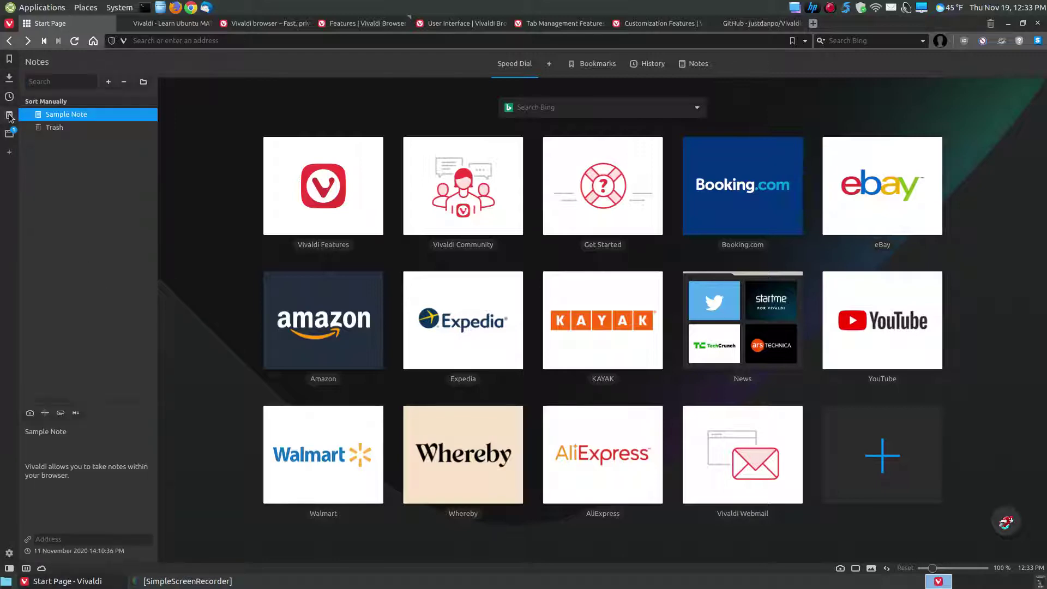
pyautogui.doubleClick(70, 117)
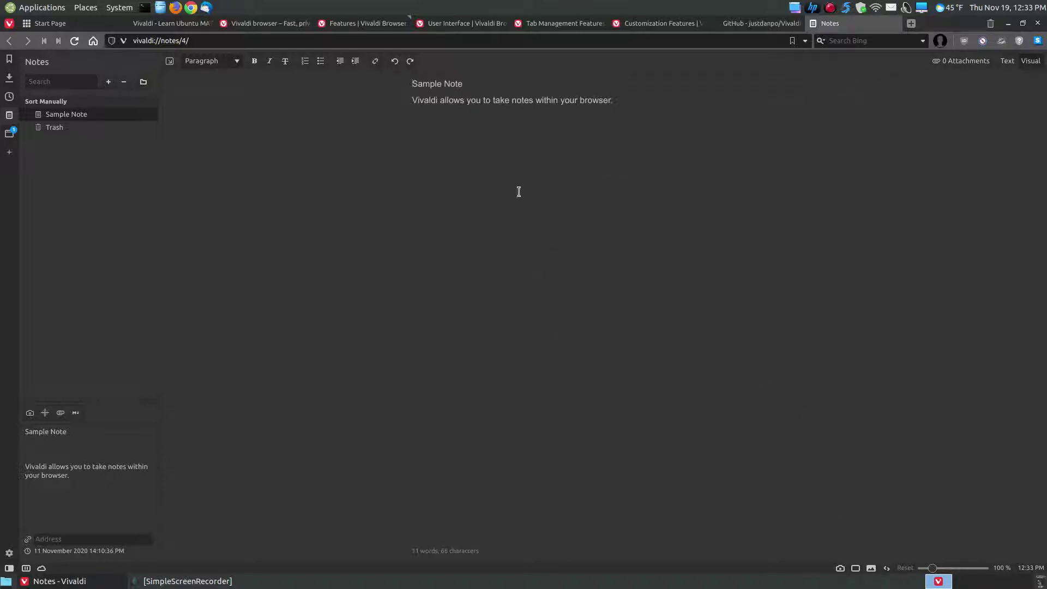
pyautogui.click(9, 133)
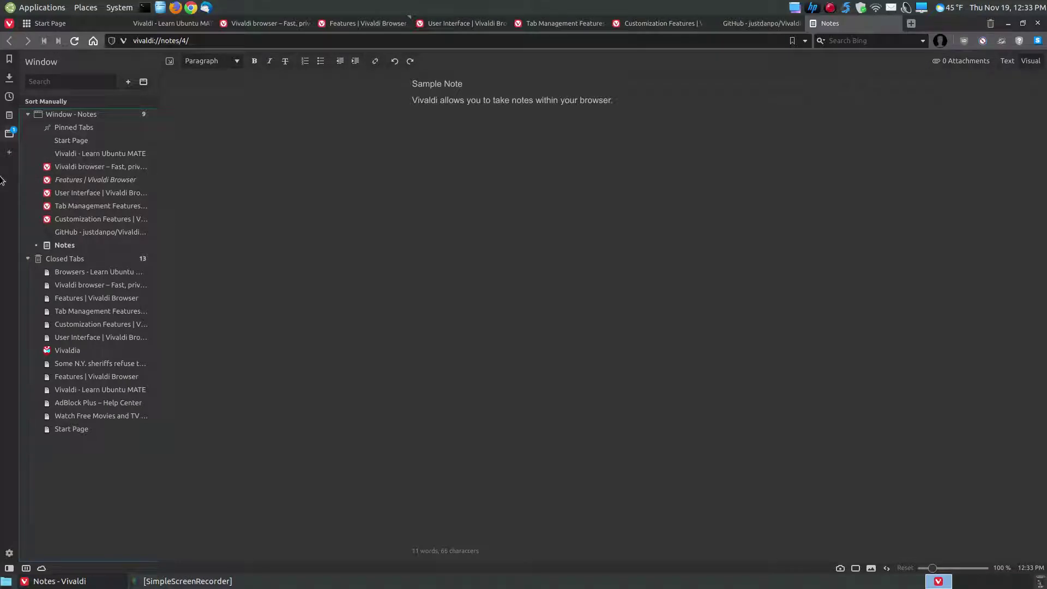
pyautogui.click(8, 569)
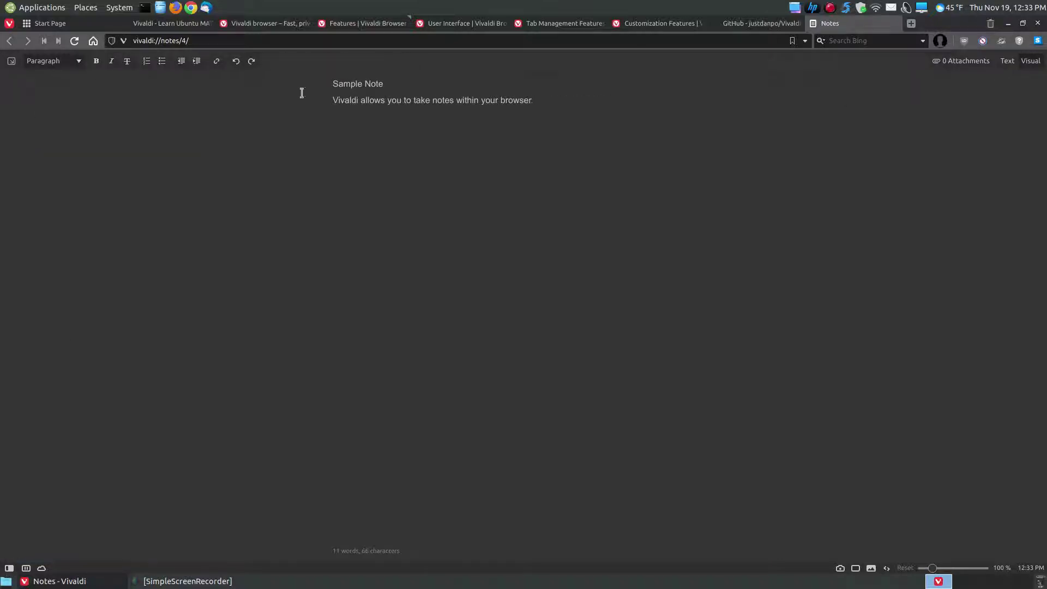
pyautogui.click(895, 23)
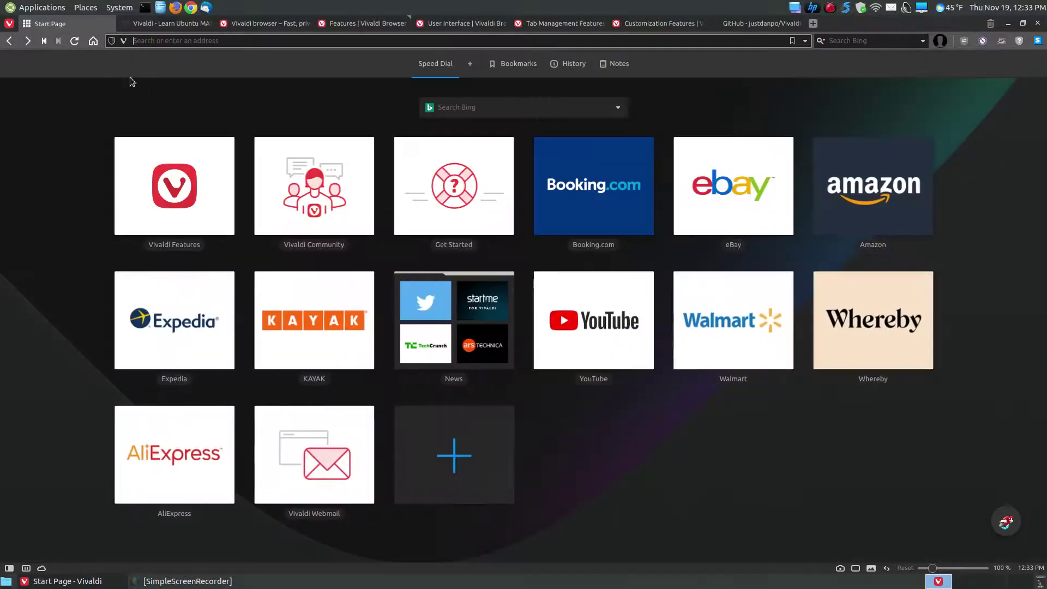
# View the General page of the browser settings and the Start Page in a new tab, closing both and hiding the side panel.
pyautogui.click(10, 568)
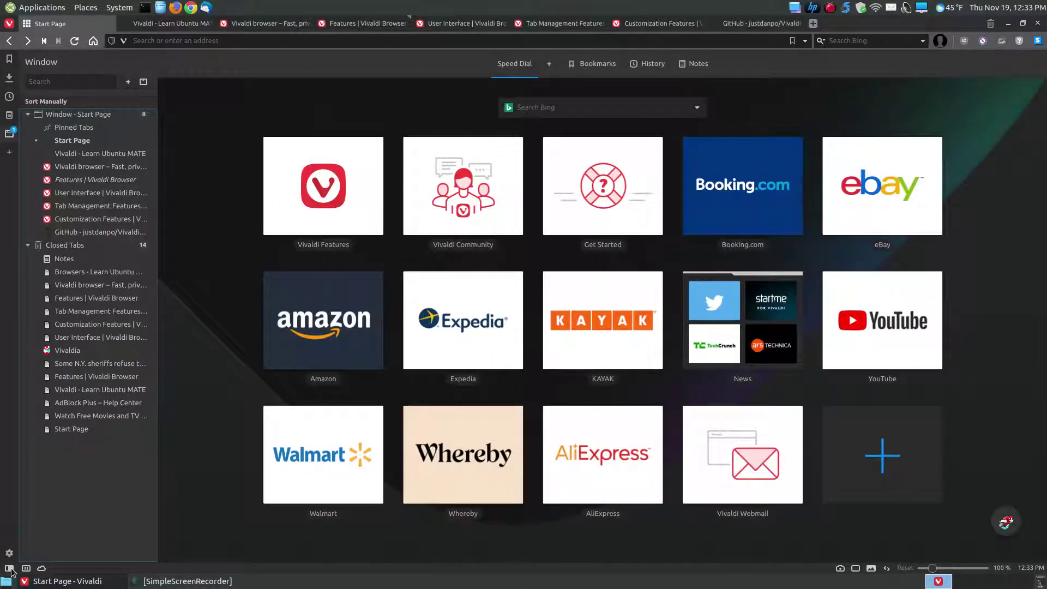
pyautogui.click(10, 568)
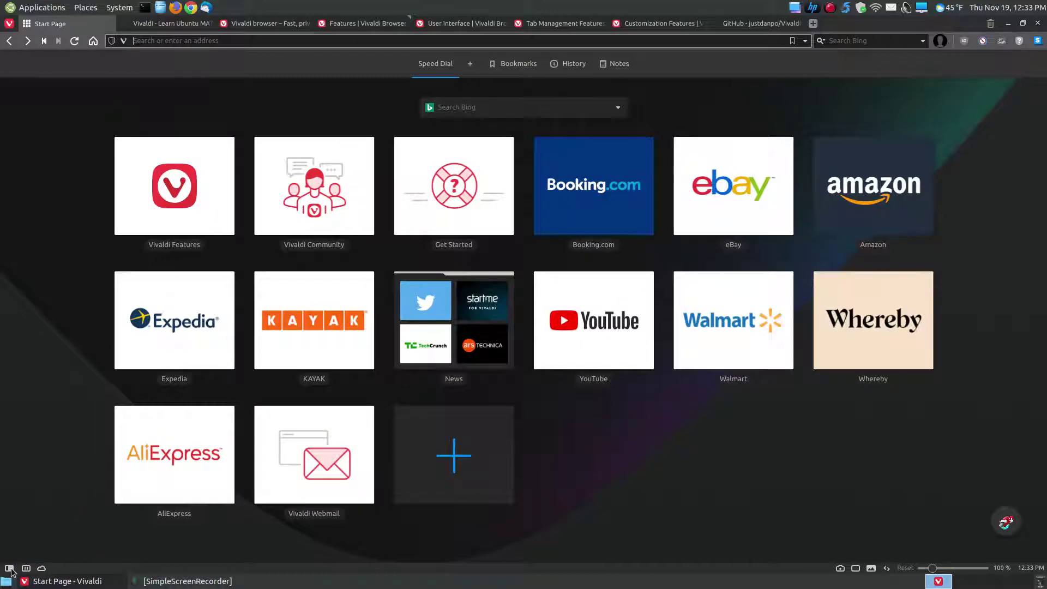
pyautogui.click(10, 568)
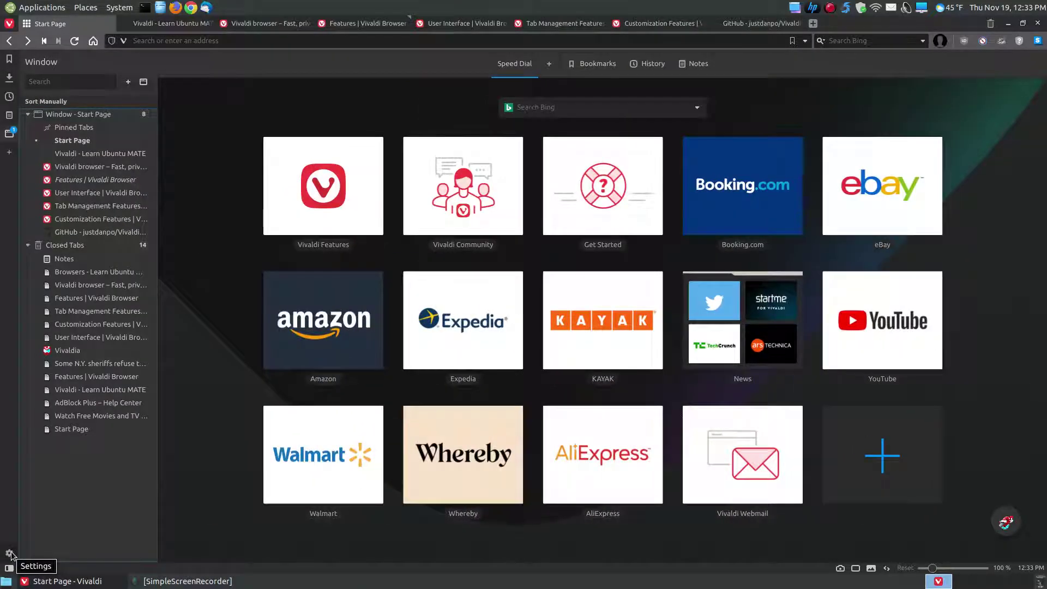
pyautogui.click(10, 553)
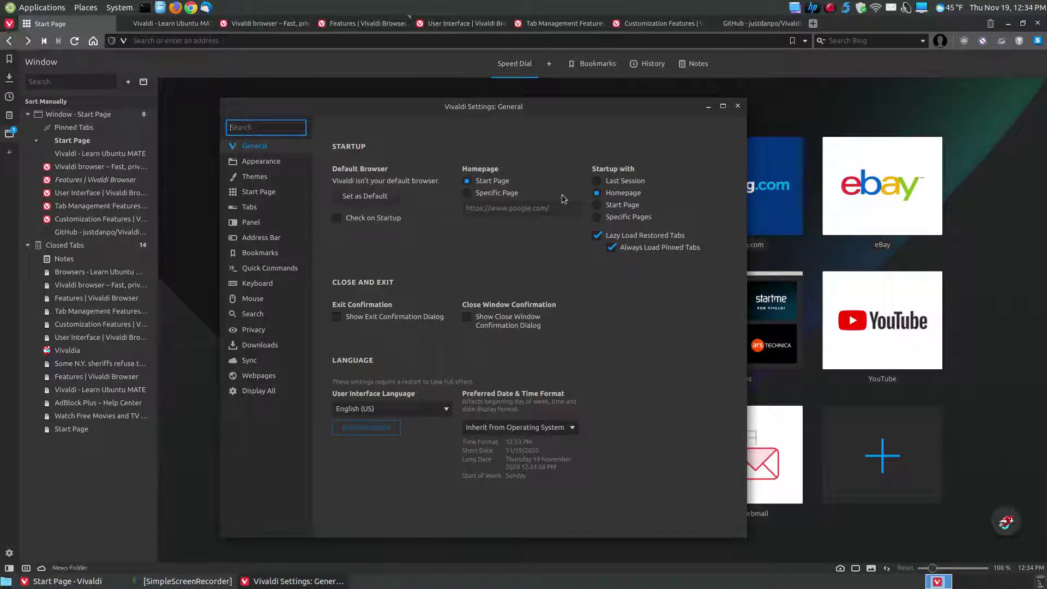
pyautogui.moveTo(493, 107); pyautogui.dragTo(518, 89)
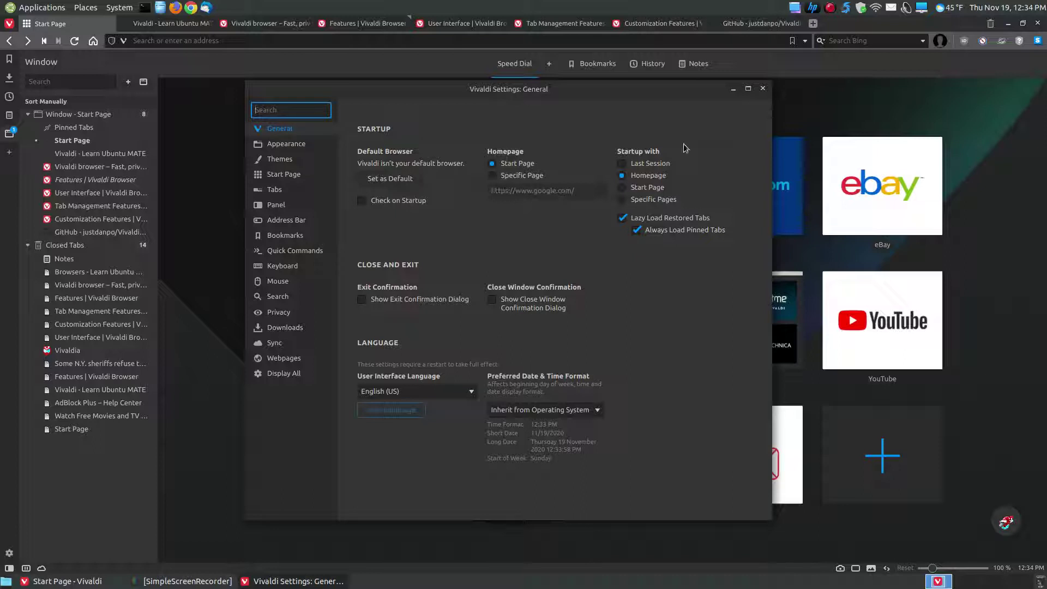
pyautogui.click(763, 89)
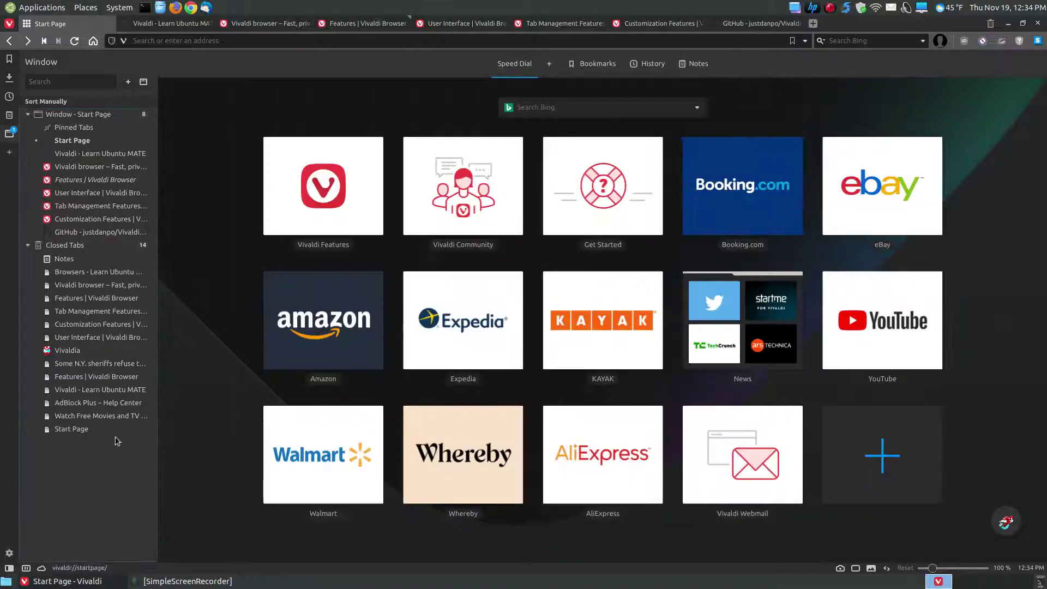
pyautogui.click(9, 568)
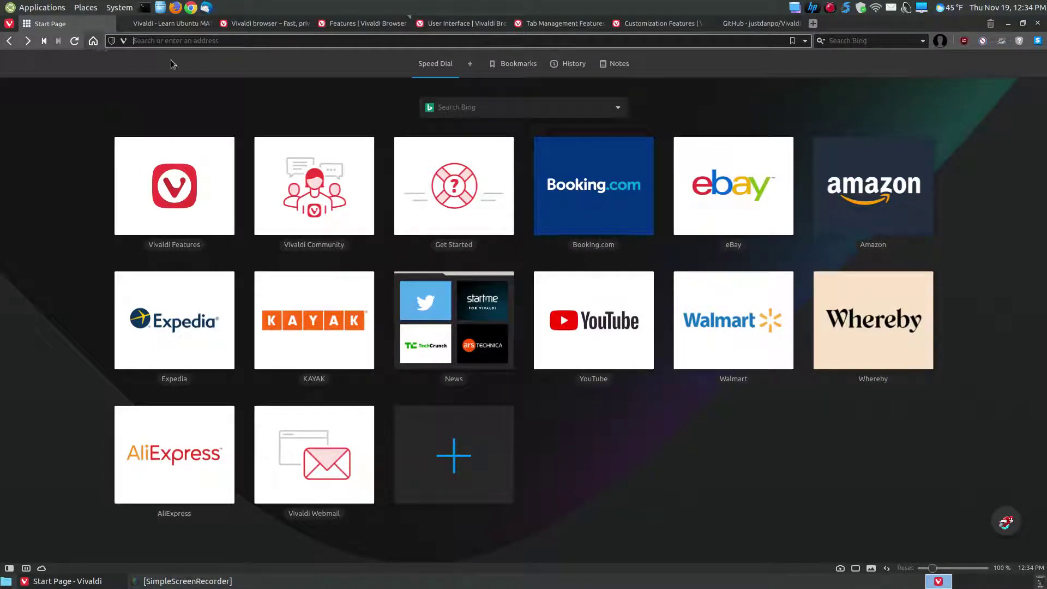
pyautogui.click(813, 24)
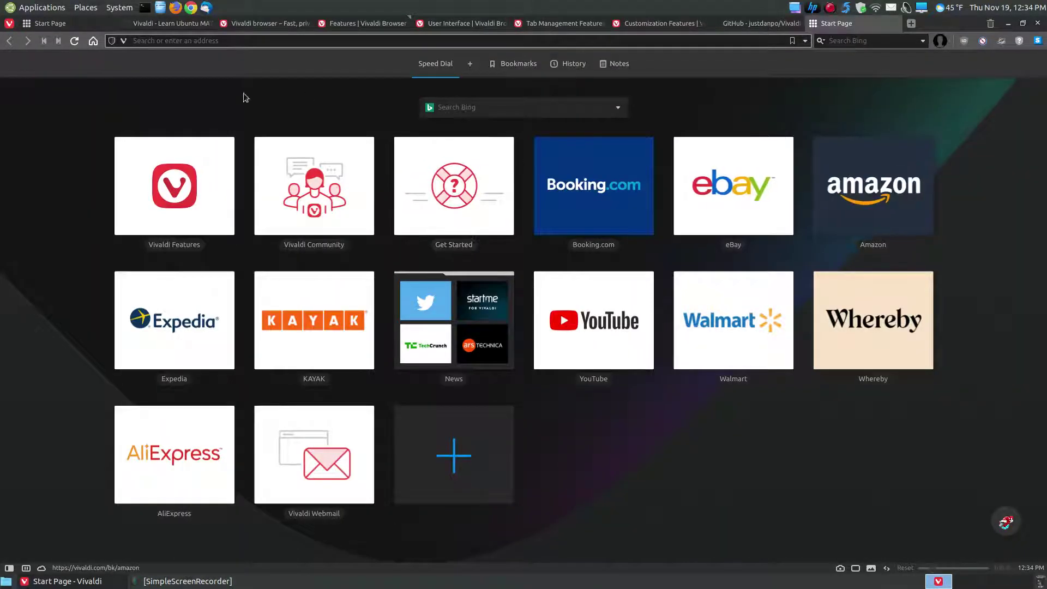
pyautogui.click(897, 26)
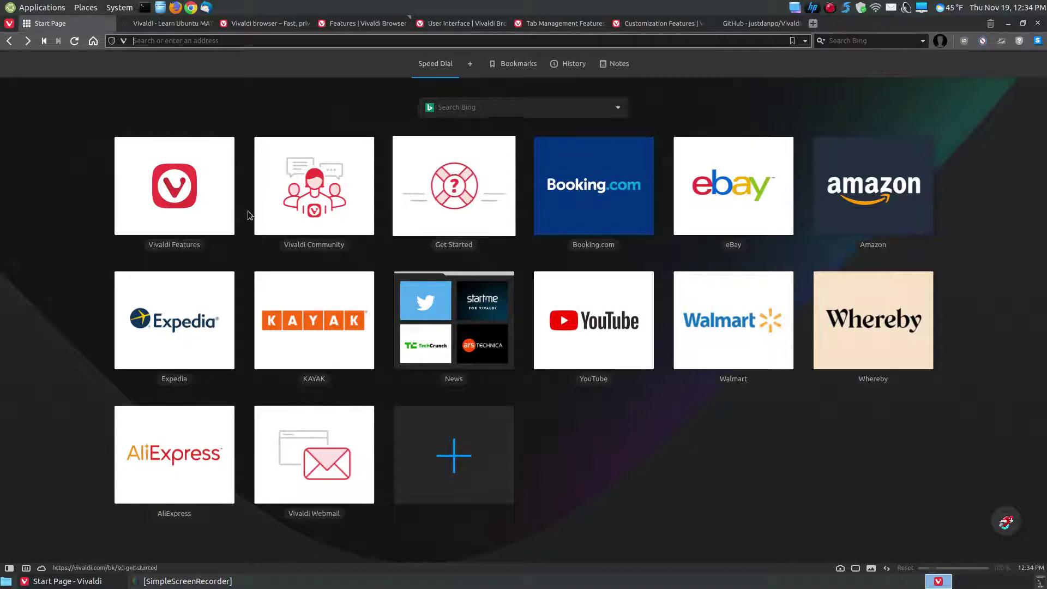
pyautogui.click(9, 568)
pyautogui.click(9, 553)
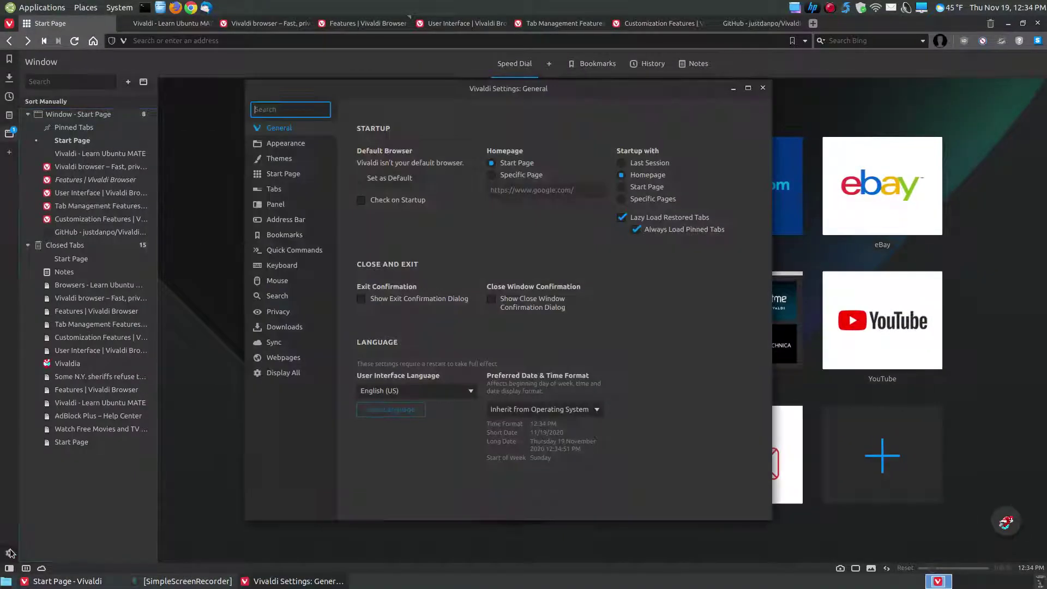
pyautogui.click(500, 173)
pyautogui.click(557, 191)
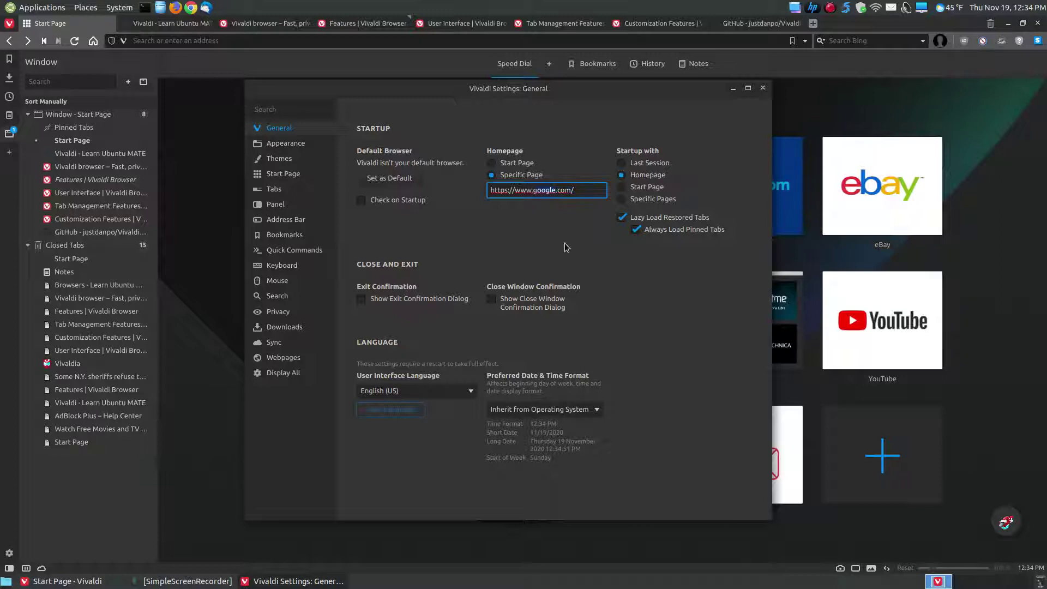
pyautogui.press('BackSpace')
pyautogui.press('BackSpace')
pyautogui.press('BackSpace')
pyautogui.press('BackSpace')
pyautogui.press('BackSpace')
pyautogui.press('BackSpace')
pyautogui.press('BackSpace')
pyautogui.write('bing.')
pyautogui.click(763, 88)
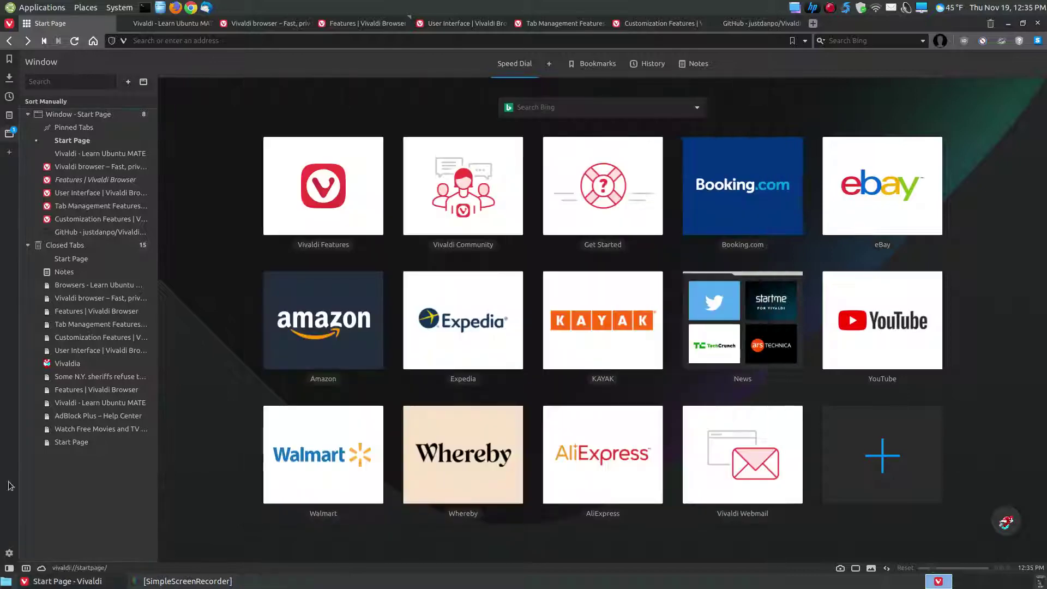
pyautogui.click(9, 568)
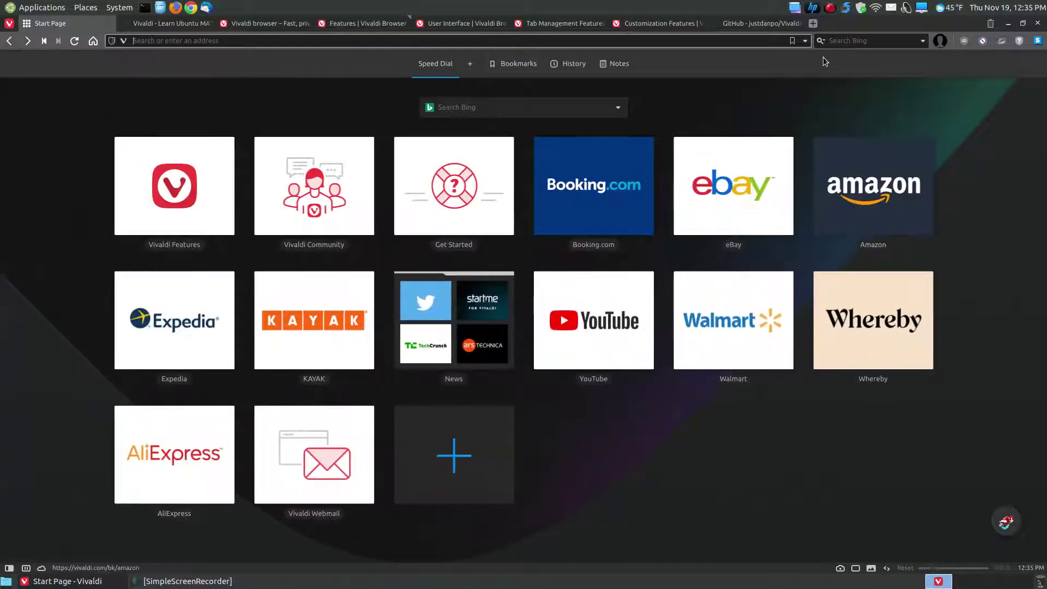
# Load the homepage in a new tab to check it, dismiss the Bing extension offer, and close the tab.
pyautogui.click(813, 23)
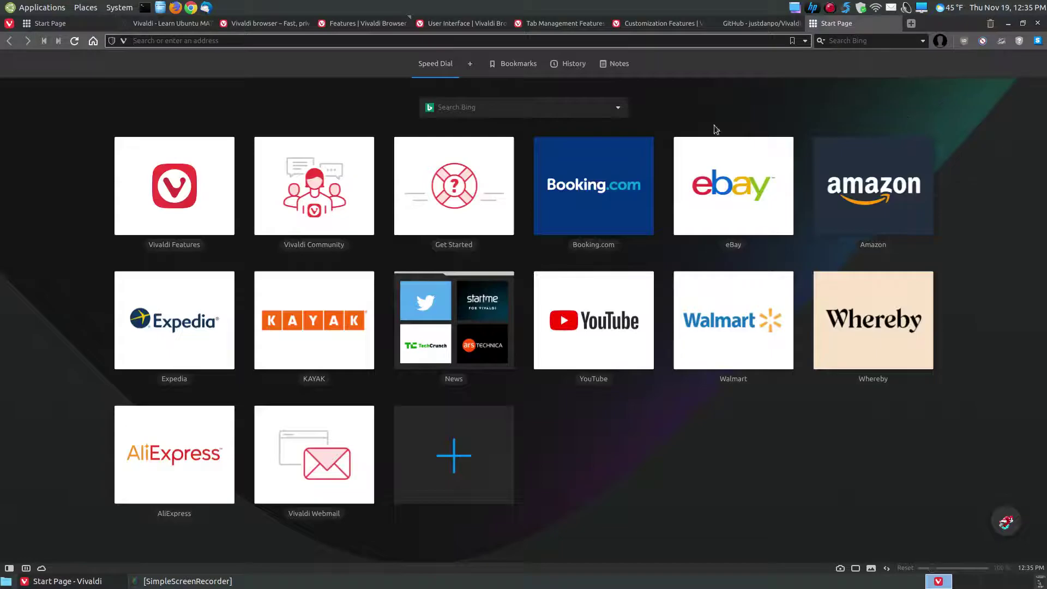
pyautogui.click(95, 45)
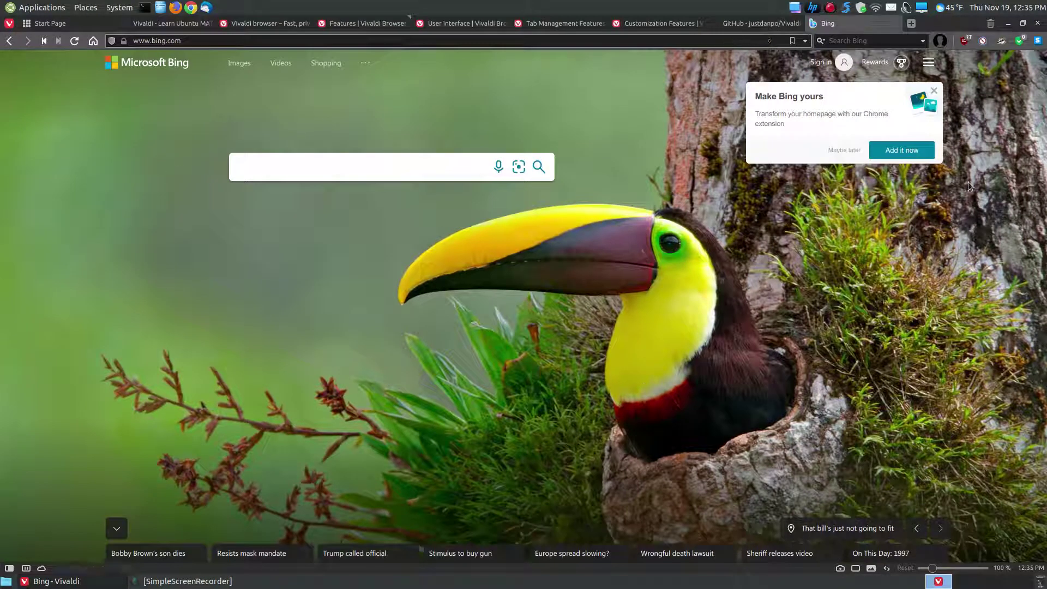
pyautogui.click(934, 90)
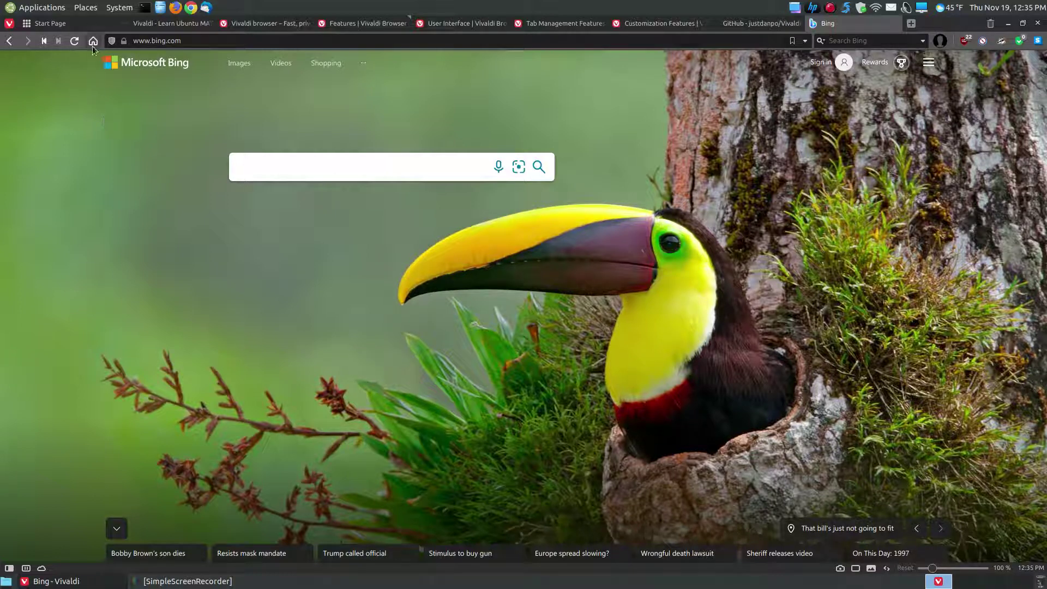
pyautogui.click(894, 25)
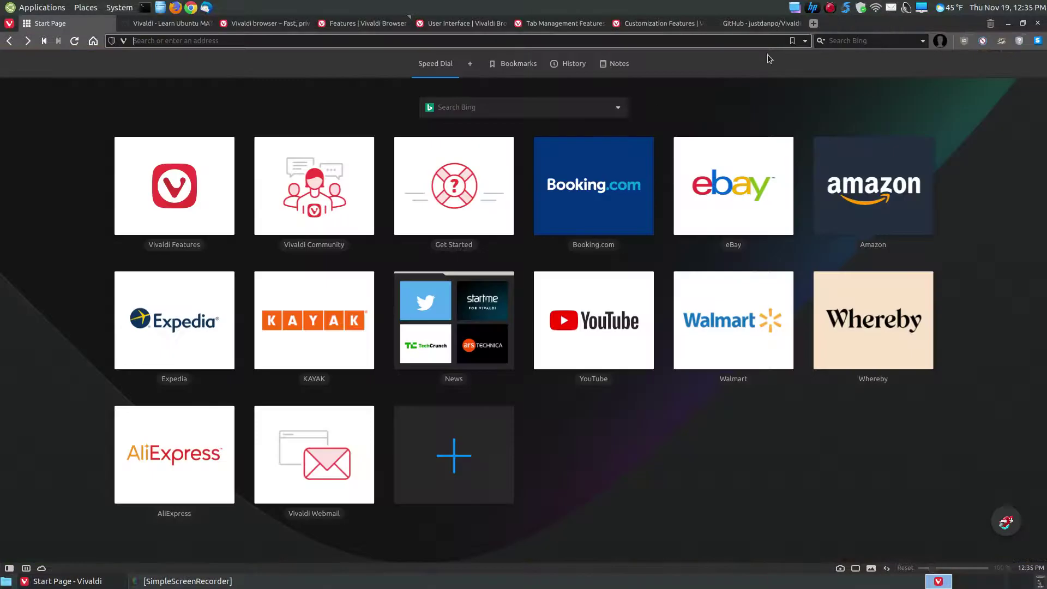
# Set the browser to start up with the Start Page in the General settings.
pyautogui.click(9, 567)
pyautogui.click(9, 554)
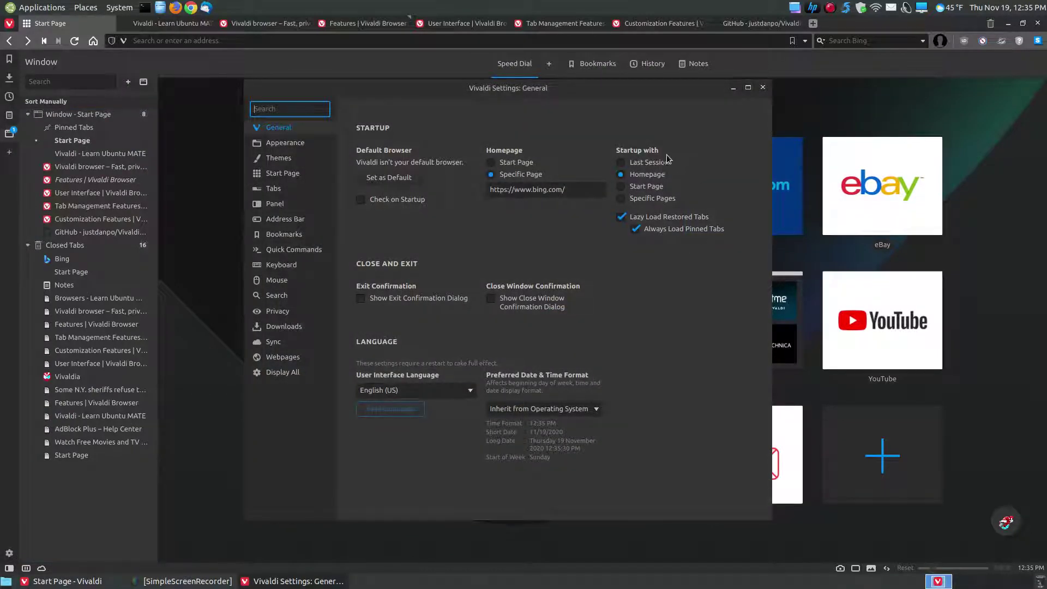
pyautogui.click(622, 187)
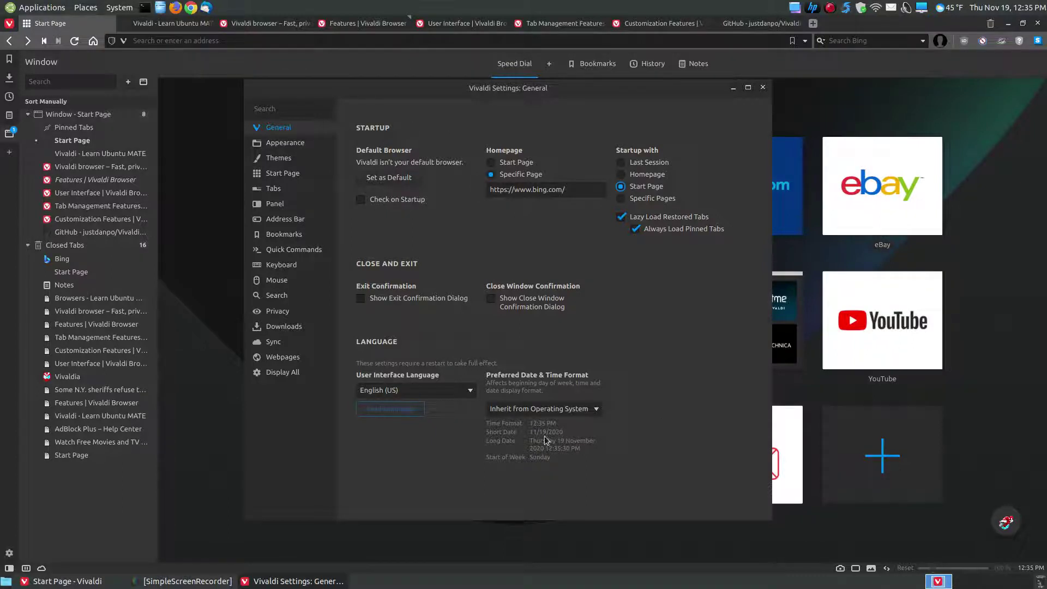
# Try user interface zoom levels of 180 % and 90 % in the Appearance settings and reset the zoom to its default.
pyautogui.click(291, 145)
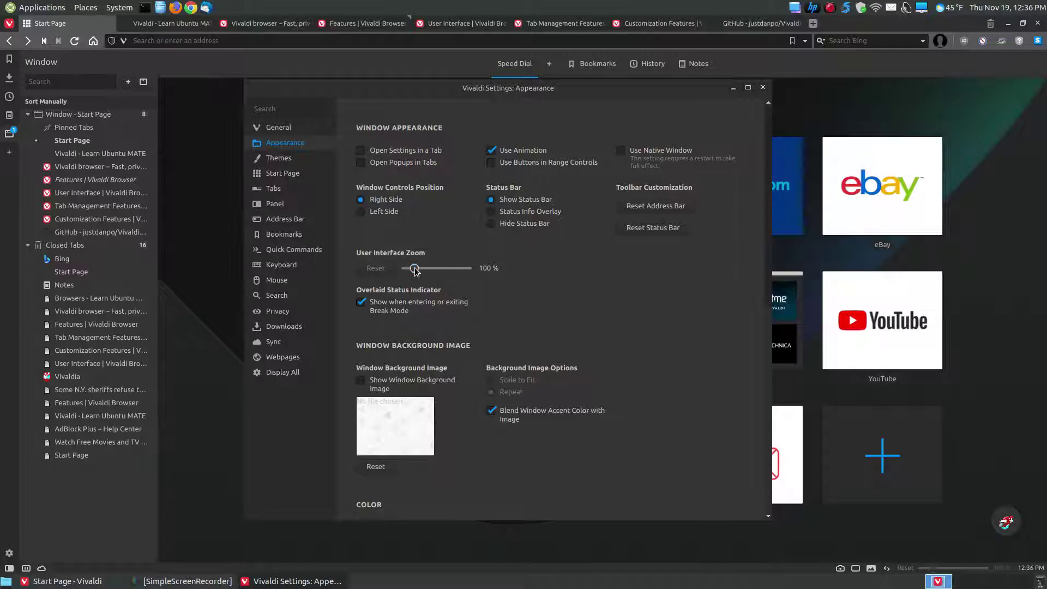
pyautogui.moveTo(416, 271); pyautogui.dragTo(429, 273)
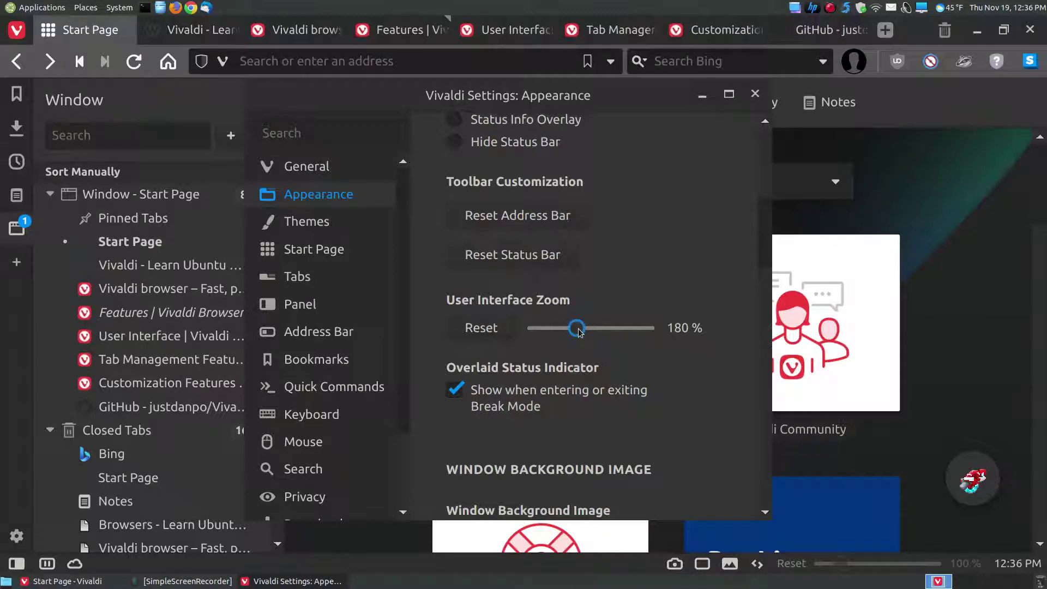
pyautogui.moveTo(576, 329); pyautogui.dragTo(549, 333)
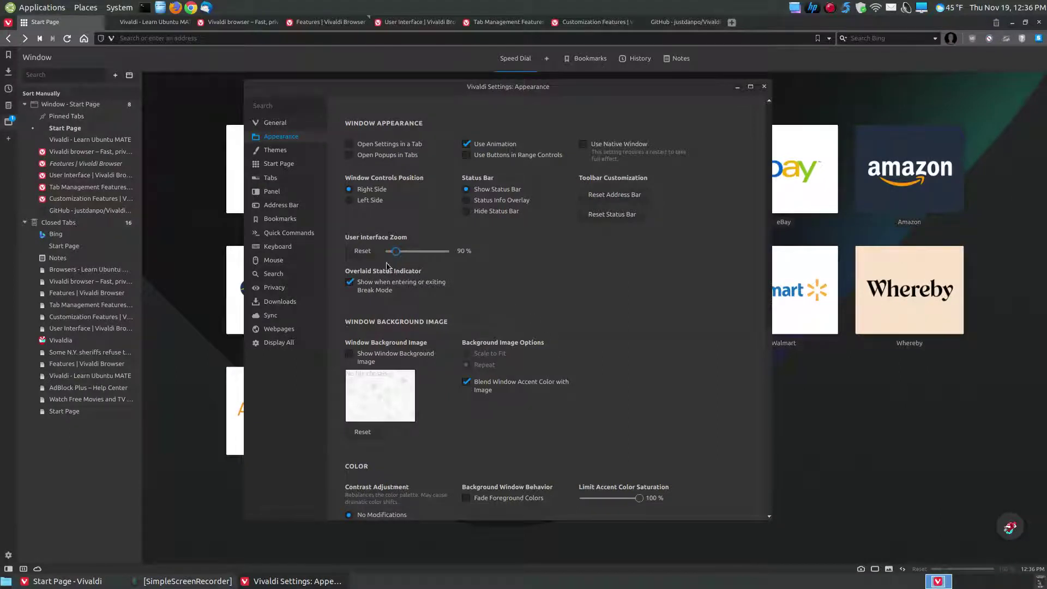
pyautogui.click(363, 250)
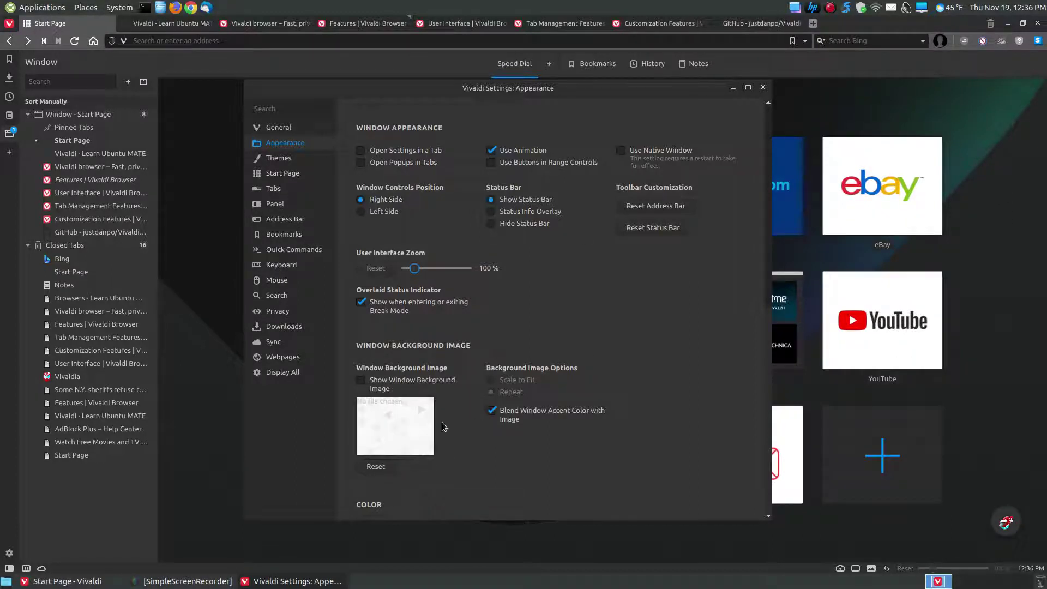
# Create an editable copy of the Dark theme and look through the theme preferences, private window theme and scheduling options.
pyautogui.click(275, 160)
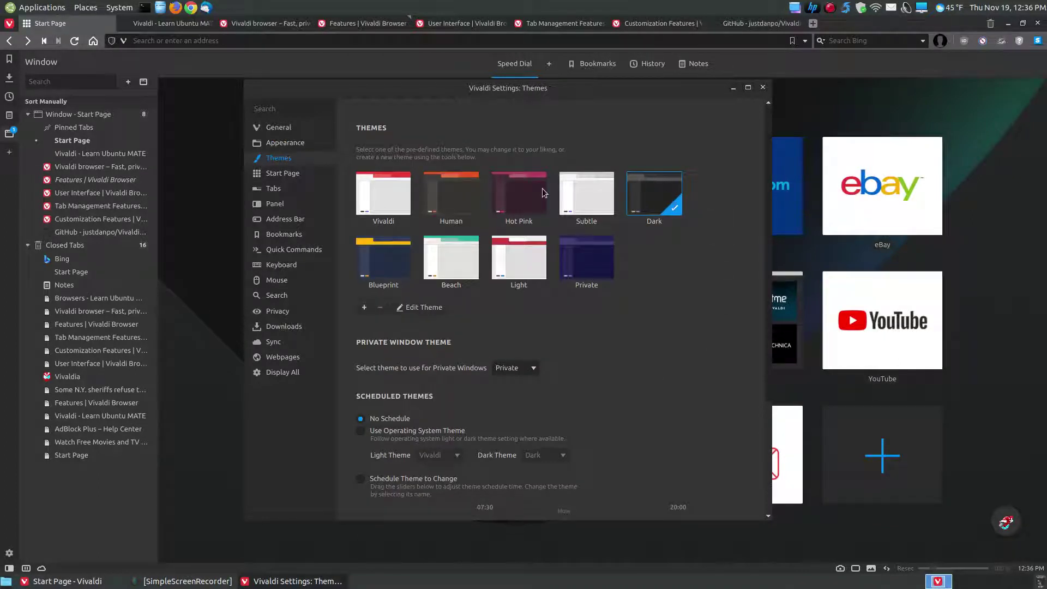
pyautogui.click(435, 308)
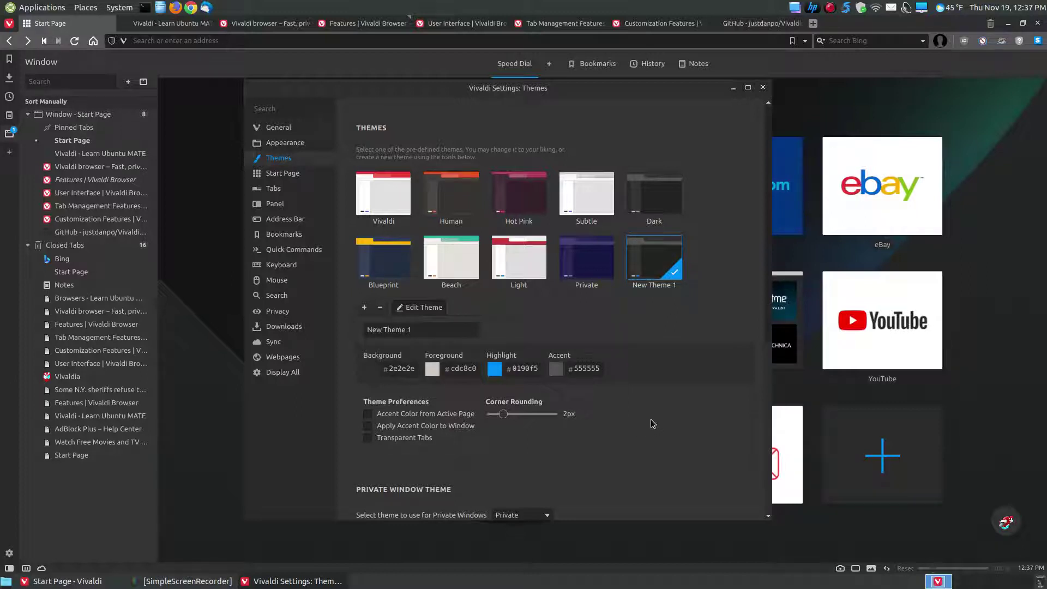
pyautogui.scroll(-2, 654, 412)
pyautogui.scroll(-2, 655, 414)
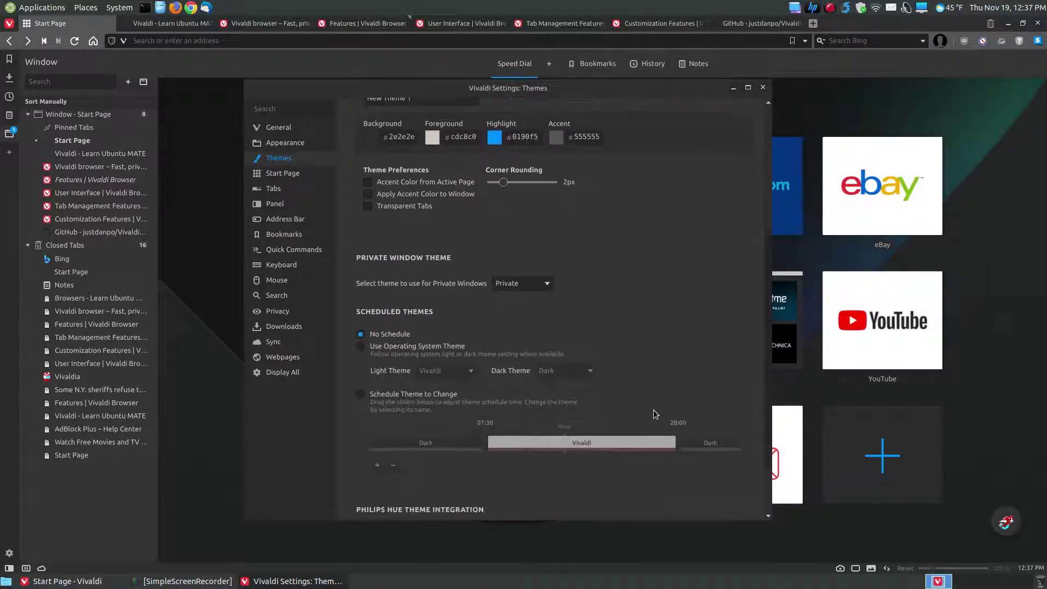
pyautogui.scroll(-2, 653, 410)
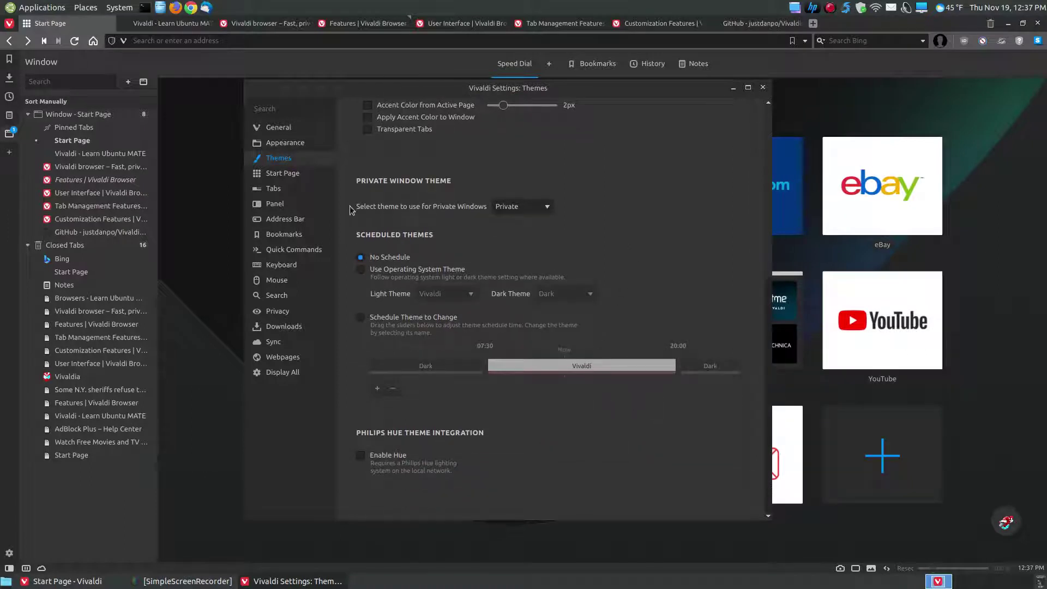
# Try the Vivaldi and Aurora Light backgrounds for the Start Page and switch back to Aurora Dark.
pyautogui.click(283, 175)
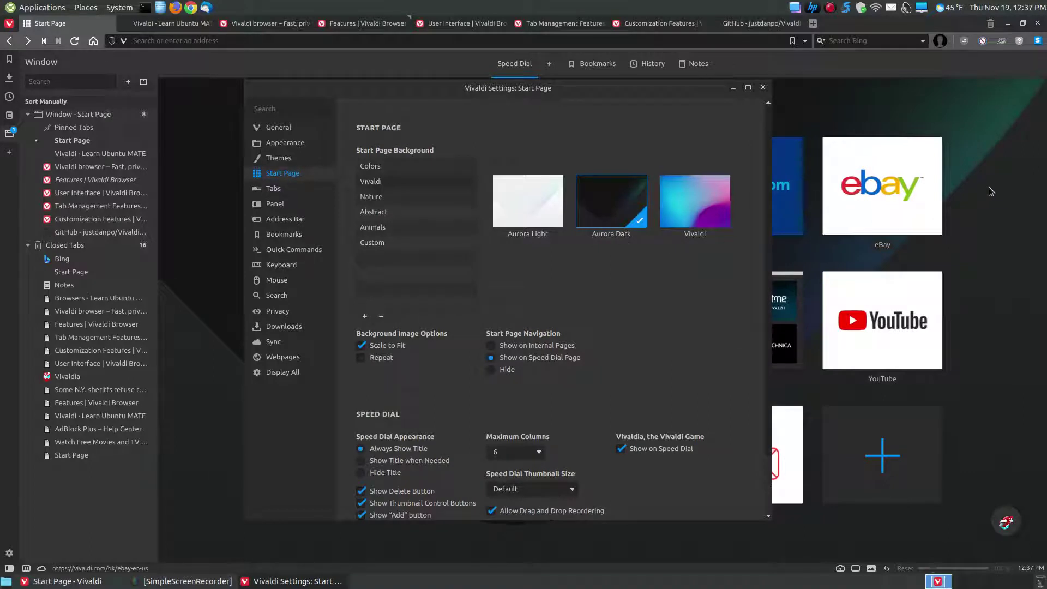
pyautogui.click(680, 204)
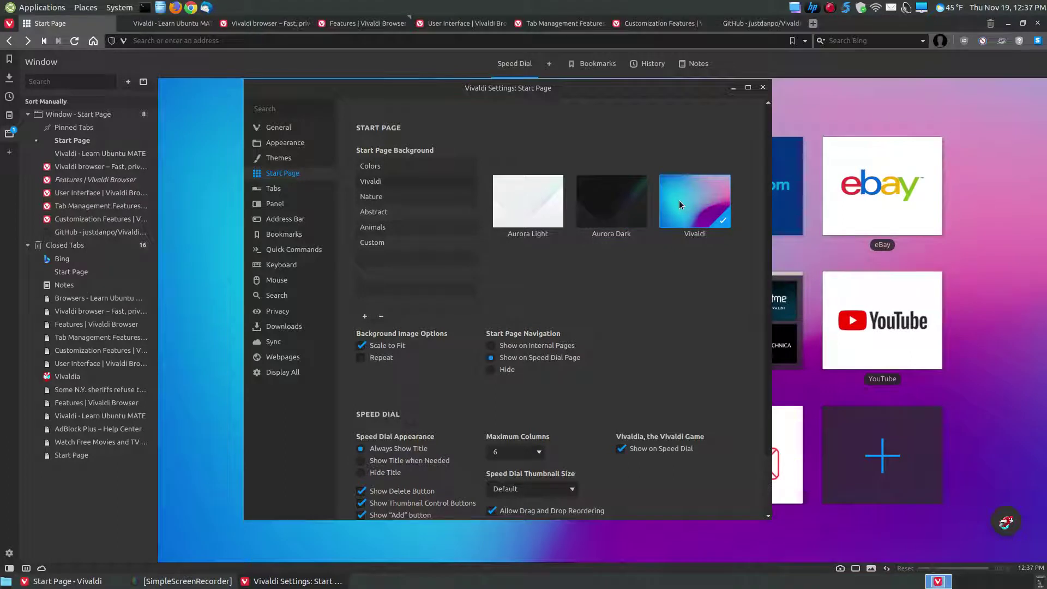
pyautogui.click(527, 202)
pyautogui.click(627, 201)
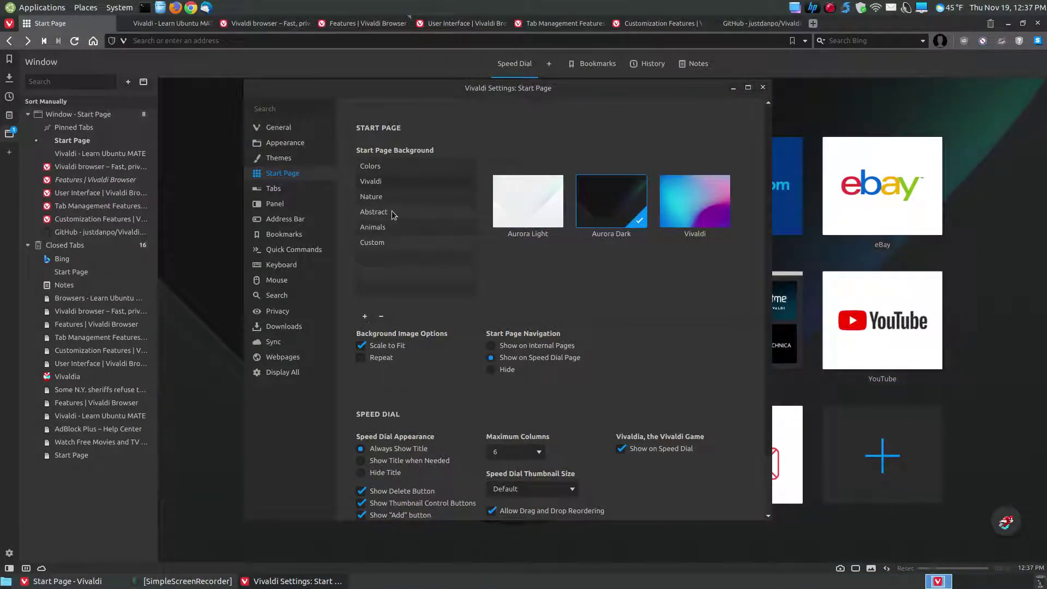
# Browse the Start Page background categories, try the Water, Blueprint and Dog backgrounds, and switch back to Aurora Dark.
pyautogui.click(374, 185)
pyautogui.click(375, 167)
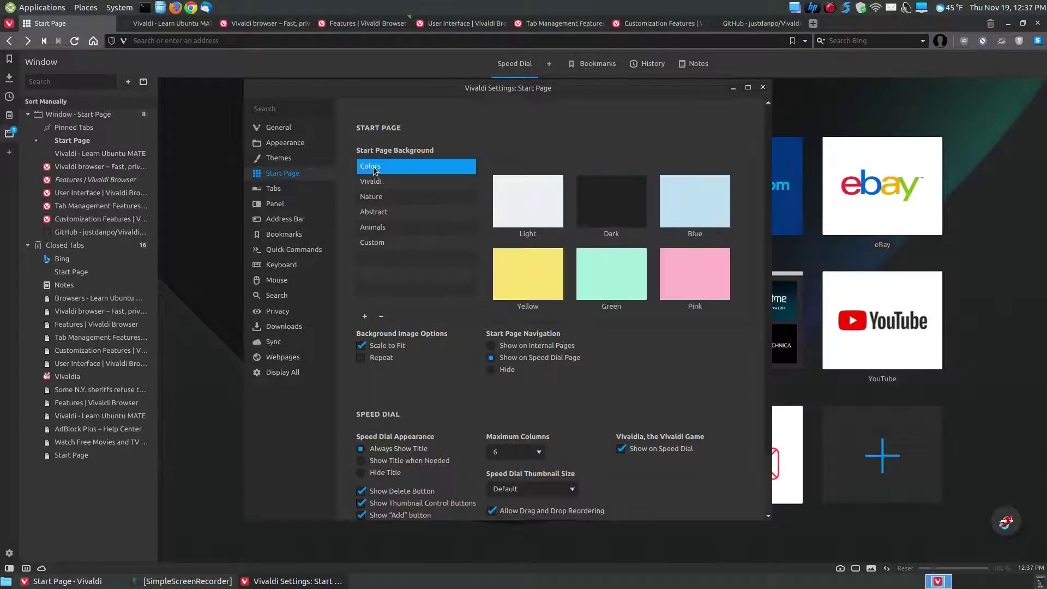
pyautogui.click(383, 197)
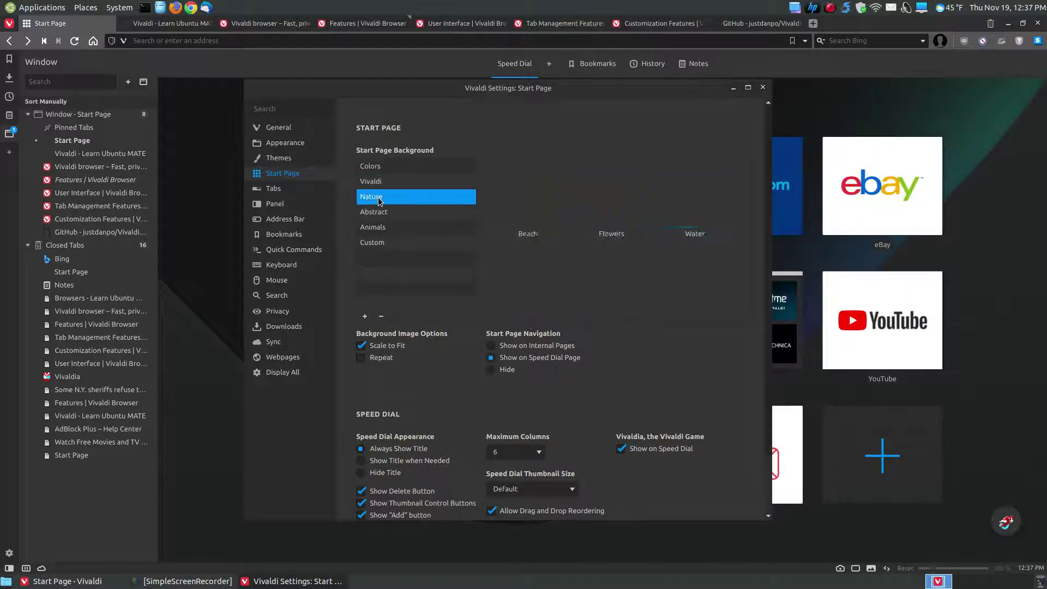
pyautogui.click(700, 211)
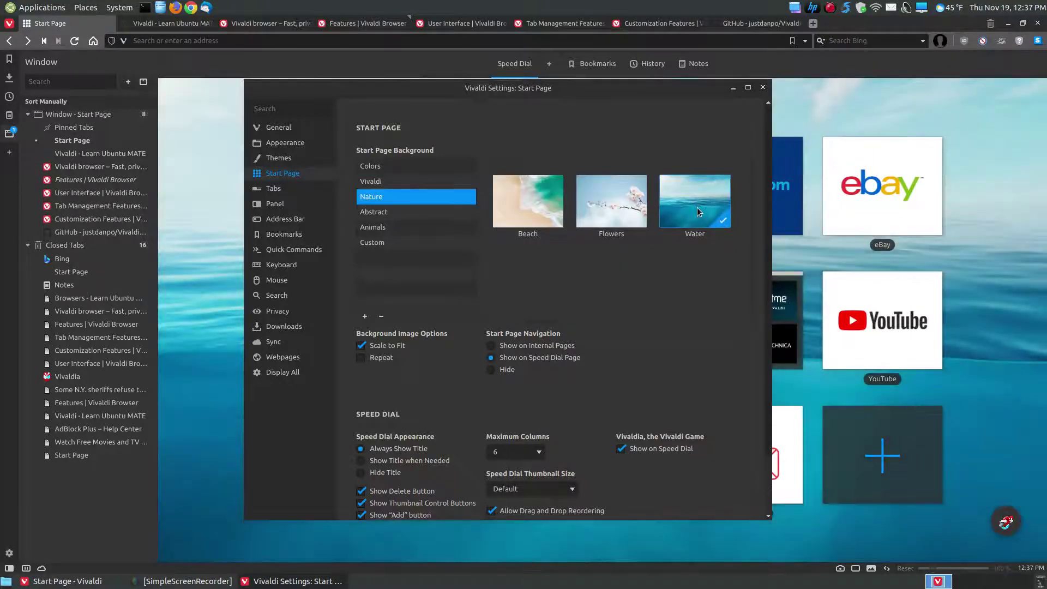
pyautogui.click(385, 216)
pyautogui.click(686, 289)
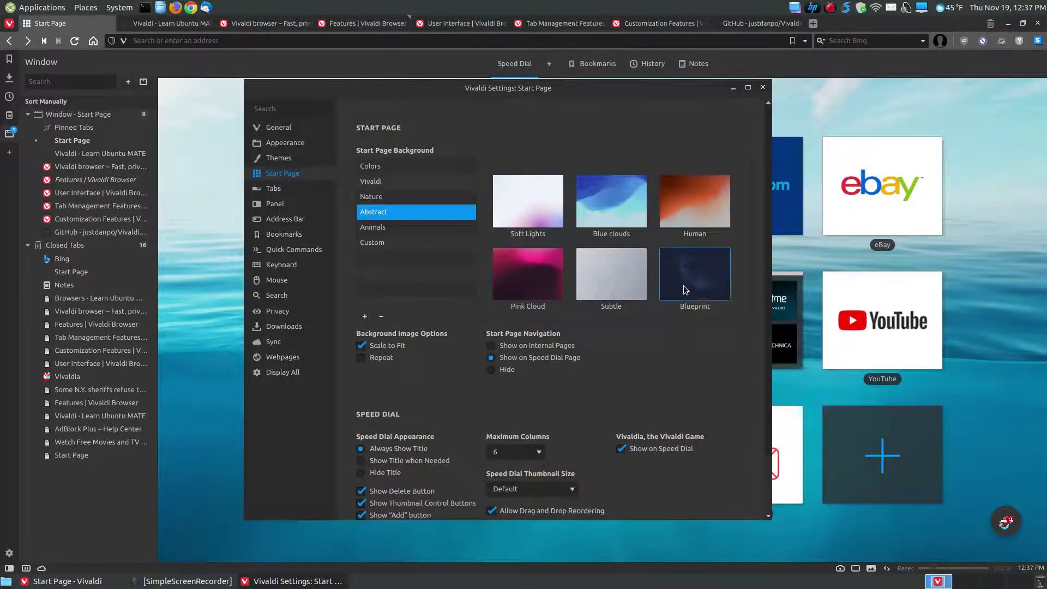
pyautogui.click(388, 231)
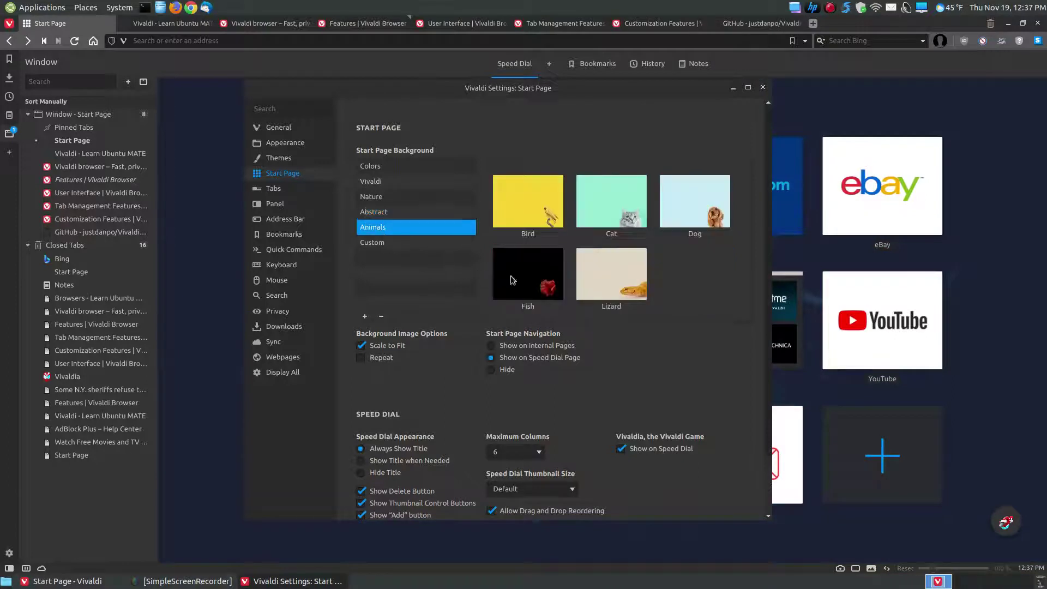
pyautogui.click(694, 223)
pyautogui.click(377, 244)
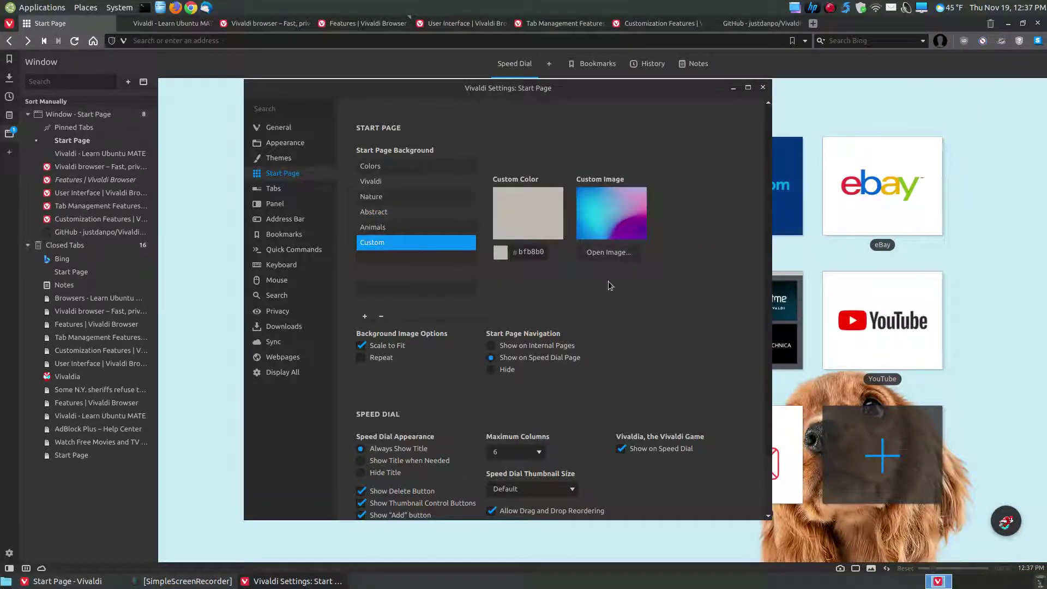
pyautogui.click(385, 184)
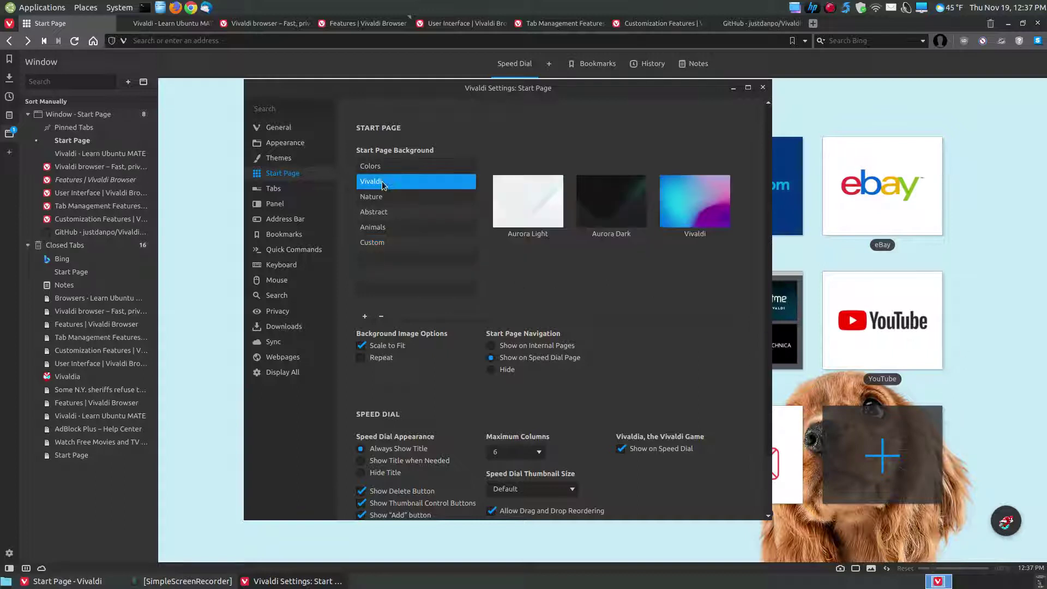
pyautogui.click(397, 171)
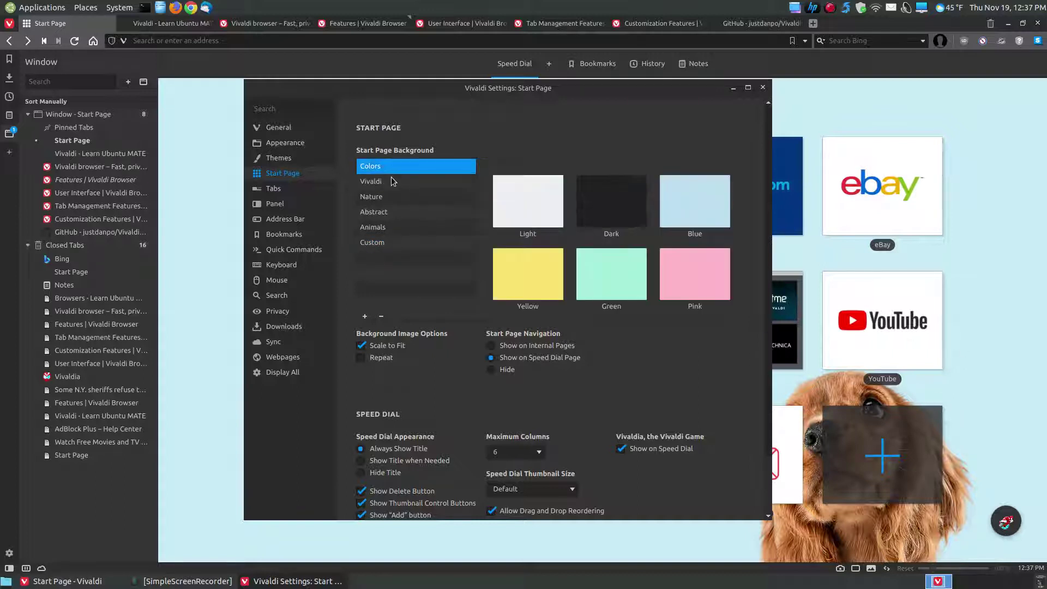
pyautogui.click(391, 181)
pyautogui.click(620, 206)
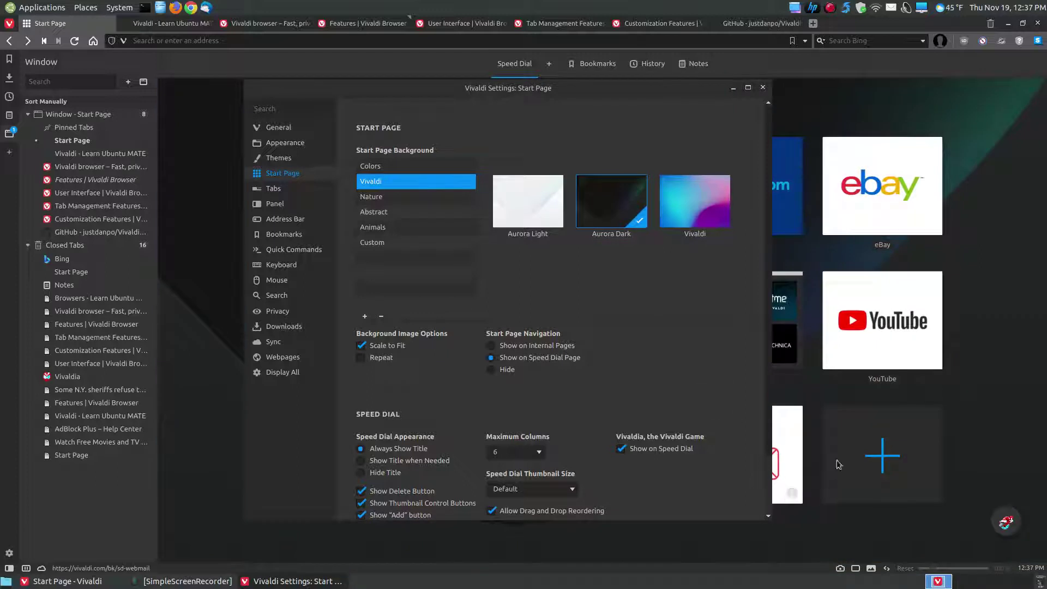
# Look through the Speed Dial options and the Tabs and Panel settings.
pyautogui.scroll(-1, 524, 383)
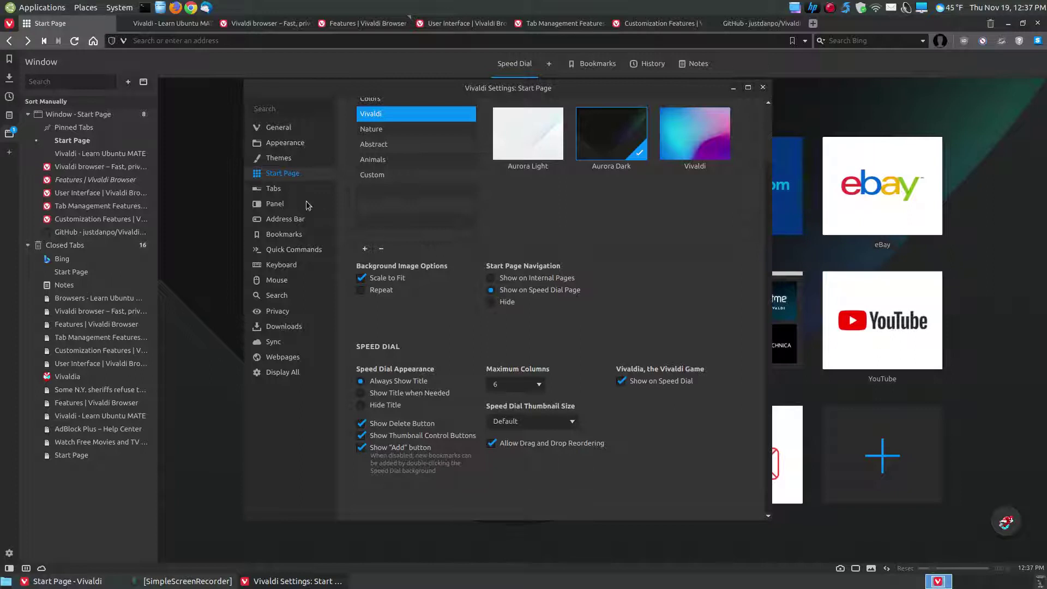
pyautogui.click(275, 191)
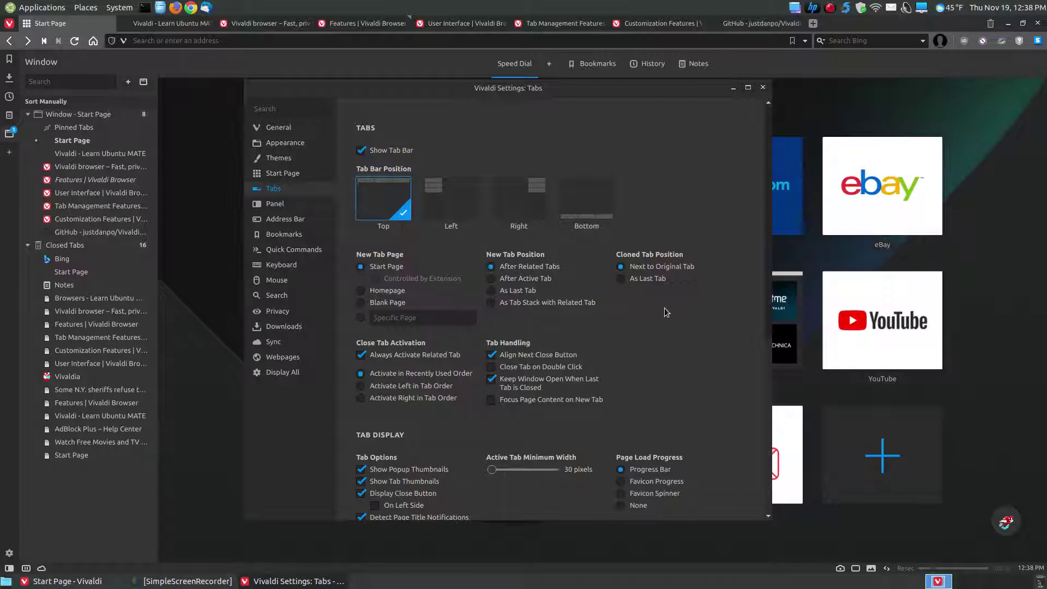
pyautogui.scroll(-6, 665, 312)
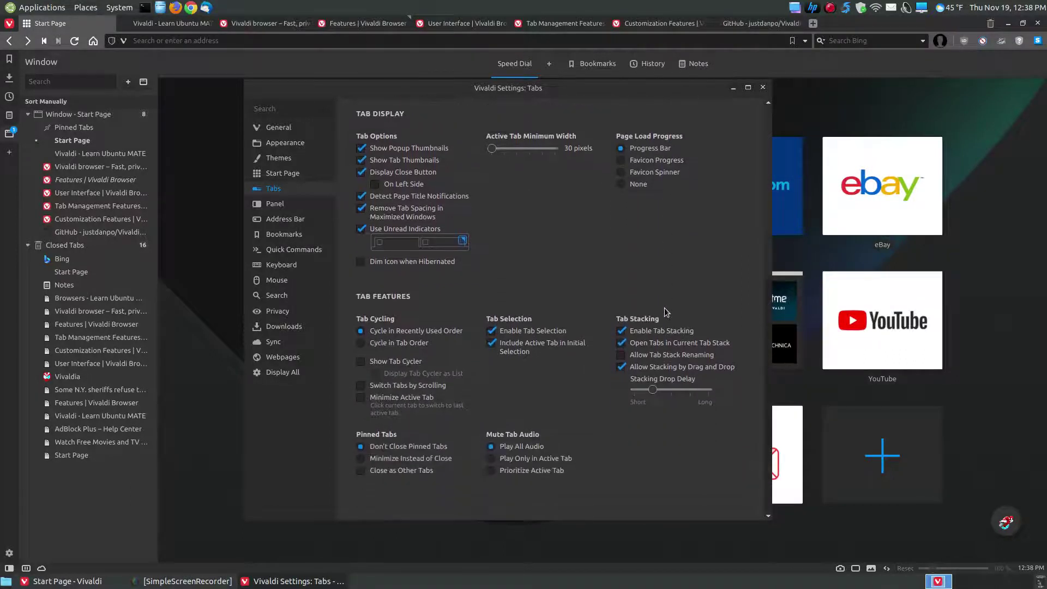
pyautogui.scroll(6, 665, 312)
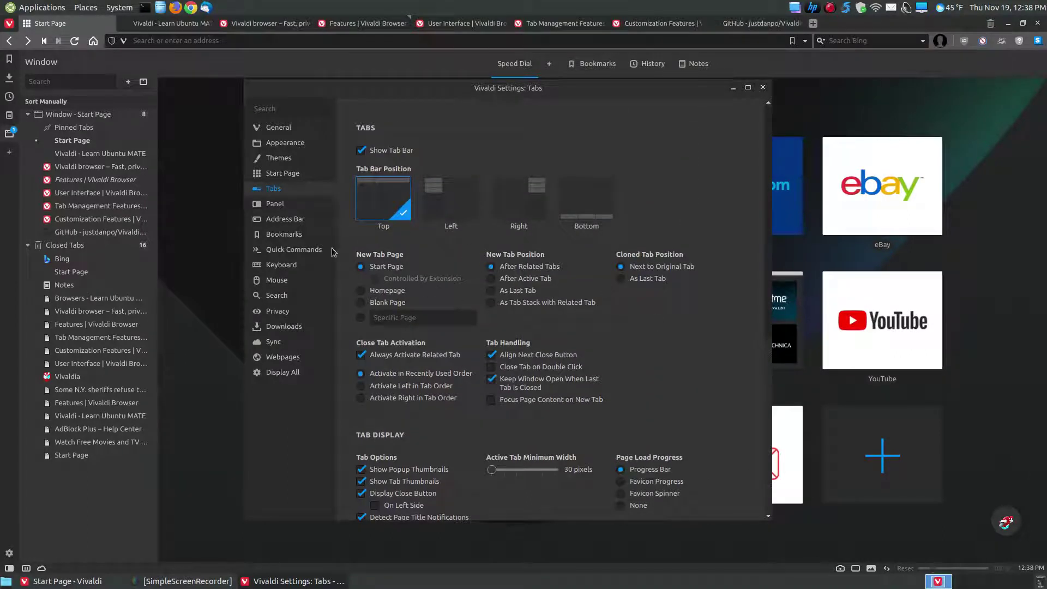
pyautogui.click(276, 205)
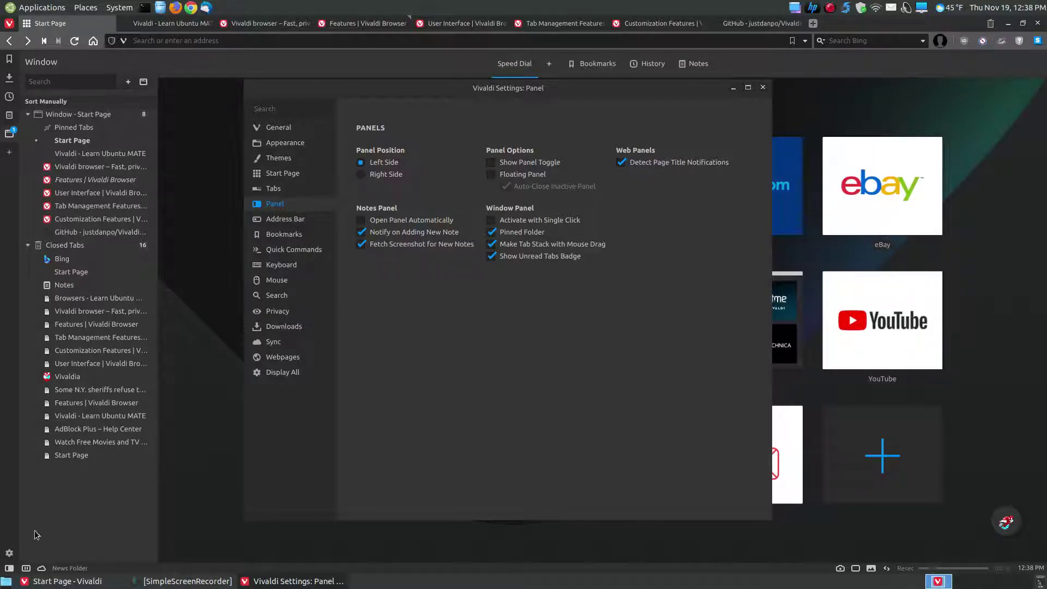
# Try the Bottom position for the address bar in the Address Bar settings and set it back to Top.
pyautogui.click(286, 224)
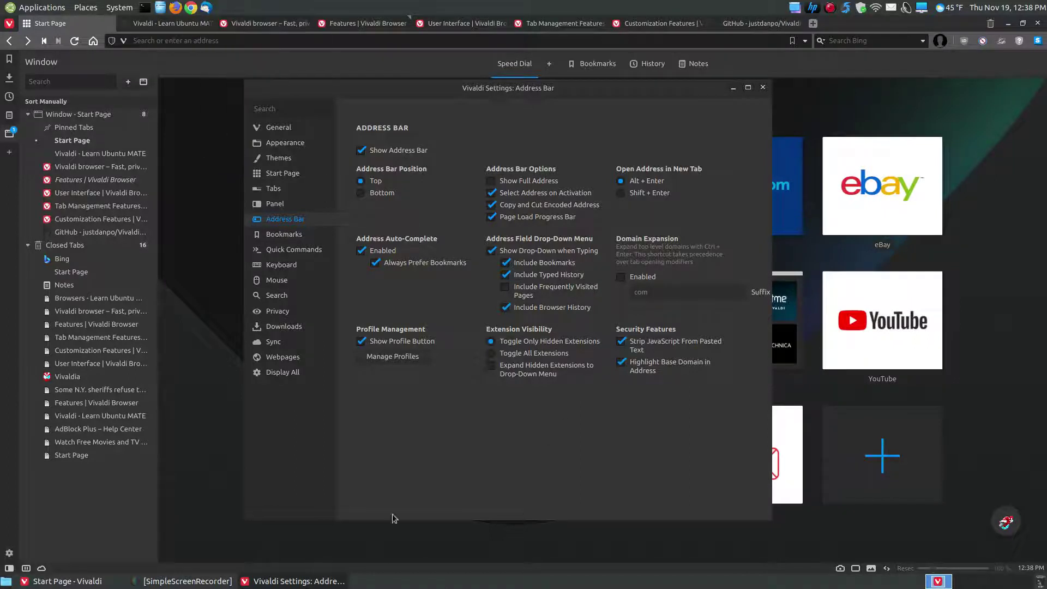
pyautogui.click(360, 193)
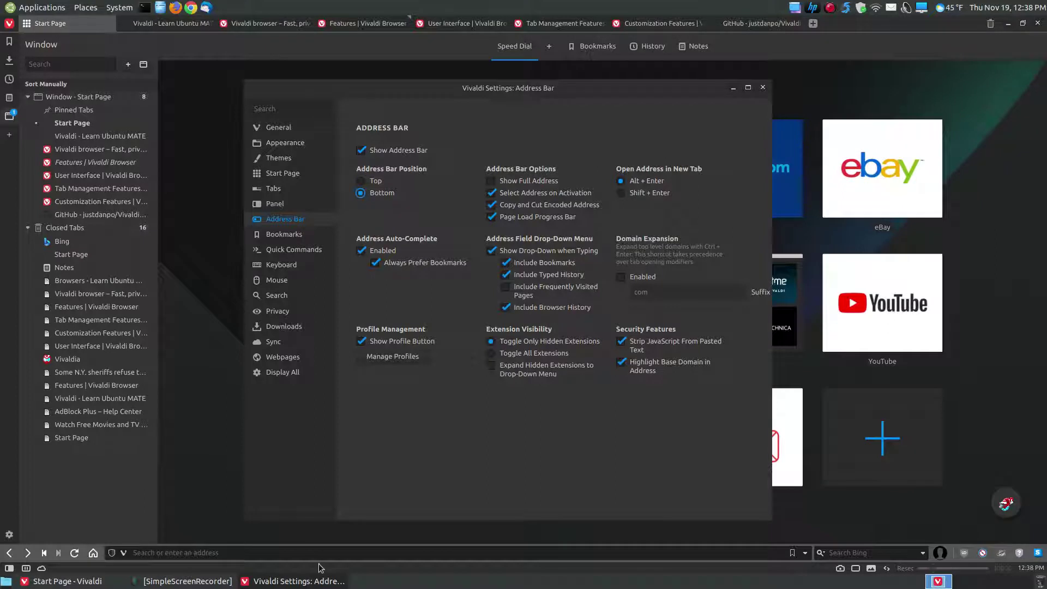
pyautogui.click(360, 181)
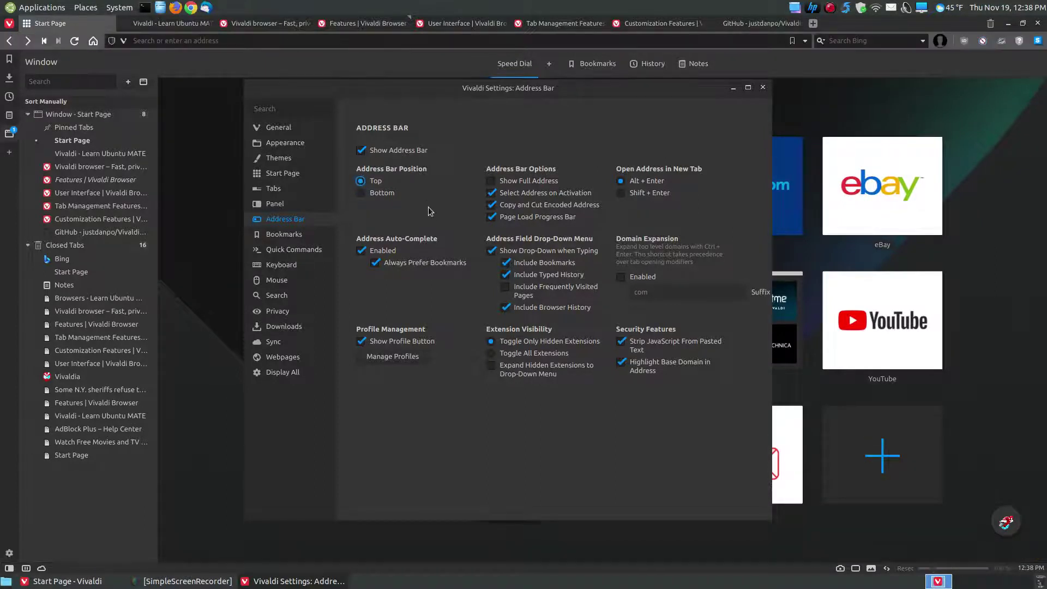
# Examine the Bookmarks and Quick Commands settings and the window keyboard shortcuts in the Keyboard settings.
pyautogui.click(289, 235)
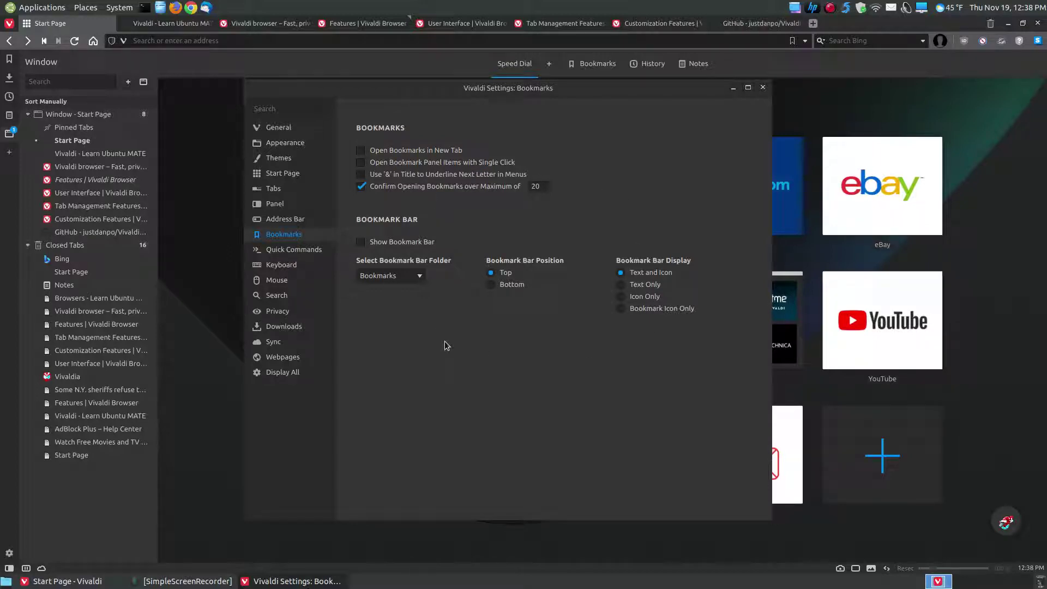
pyautogui.click(284, 250)
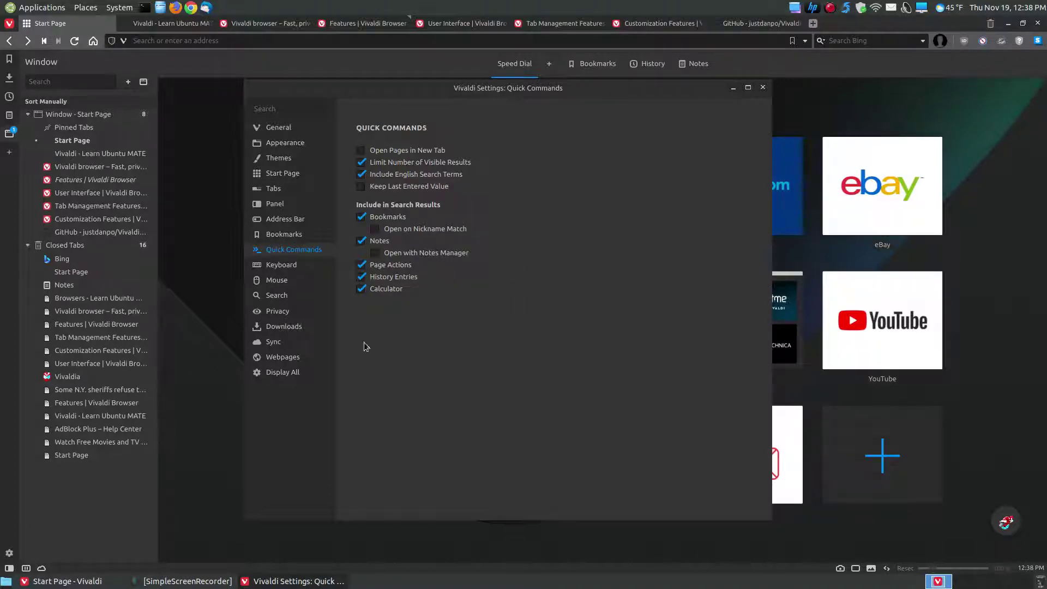
pyautogui.click(274, 271)
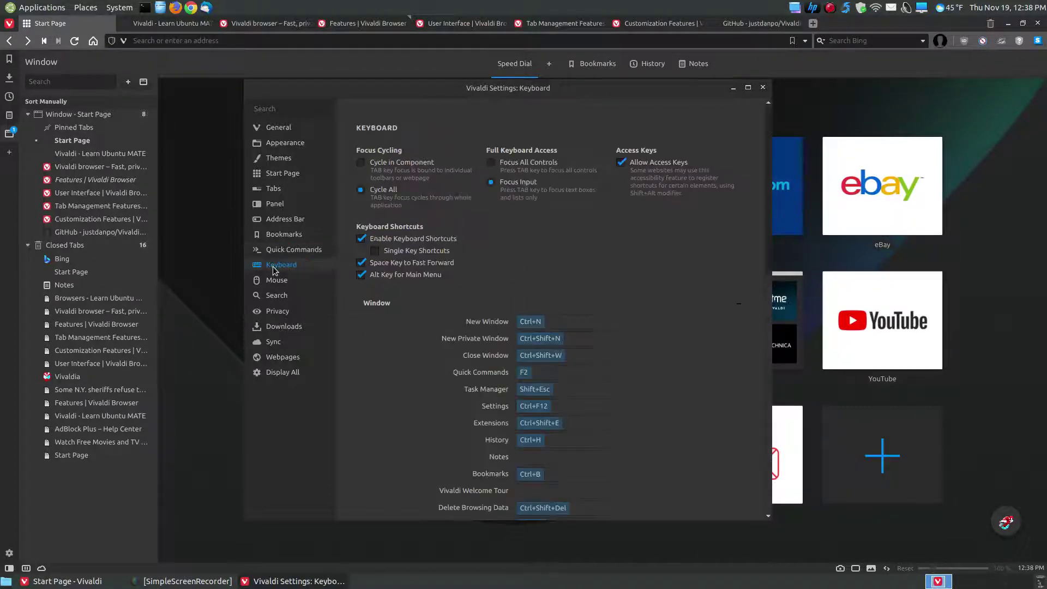
pyautogui.scroll(-1, 673, 388)
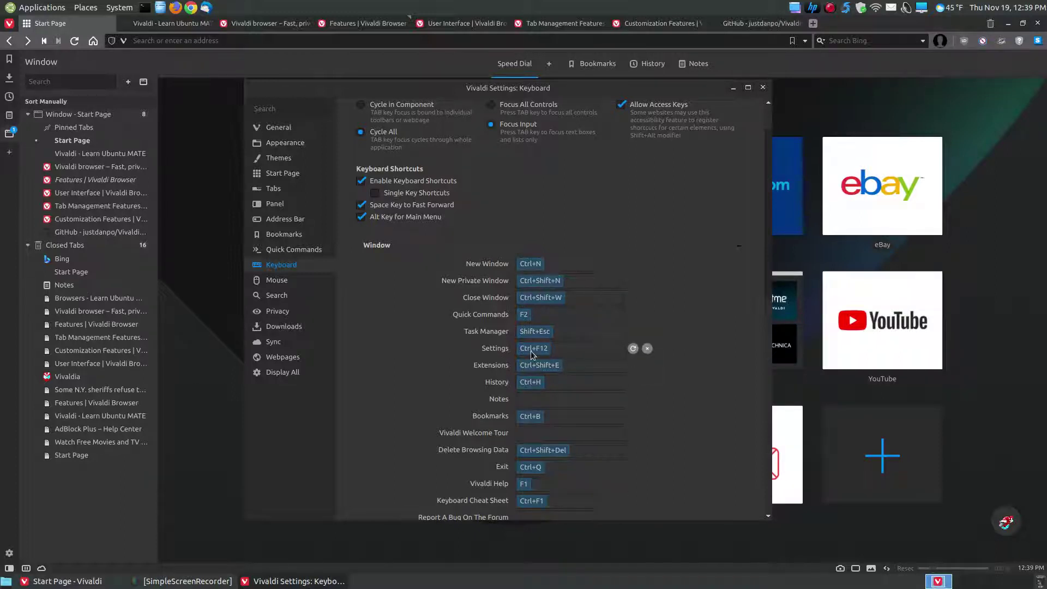
pyautogui.scroll(-8, 538, 407)
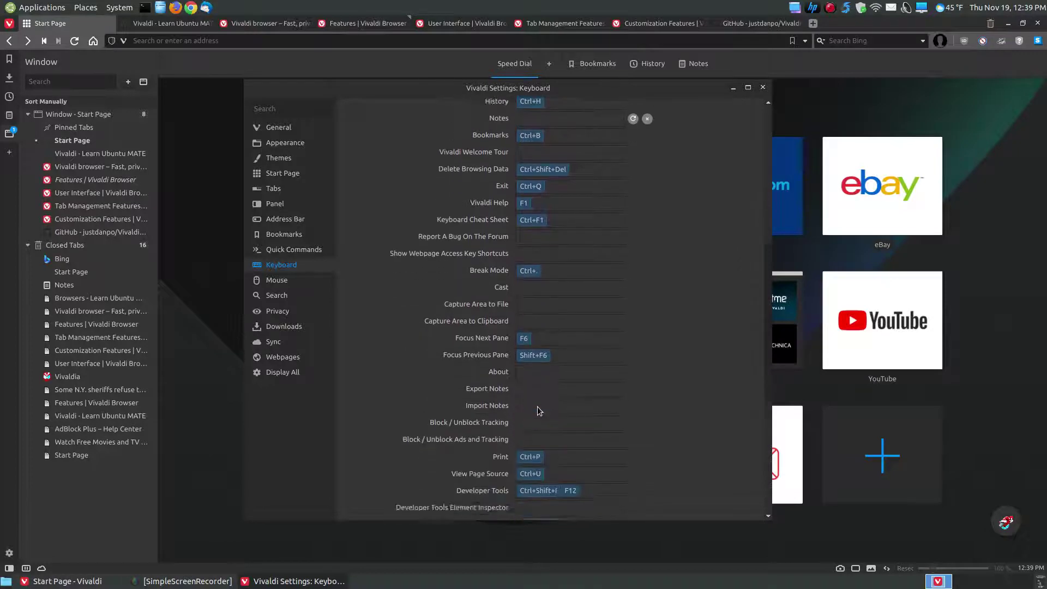
pyautogui.scroll(-2, 538, 407)
pyautogui.scroll(10, 537, 406)
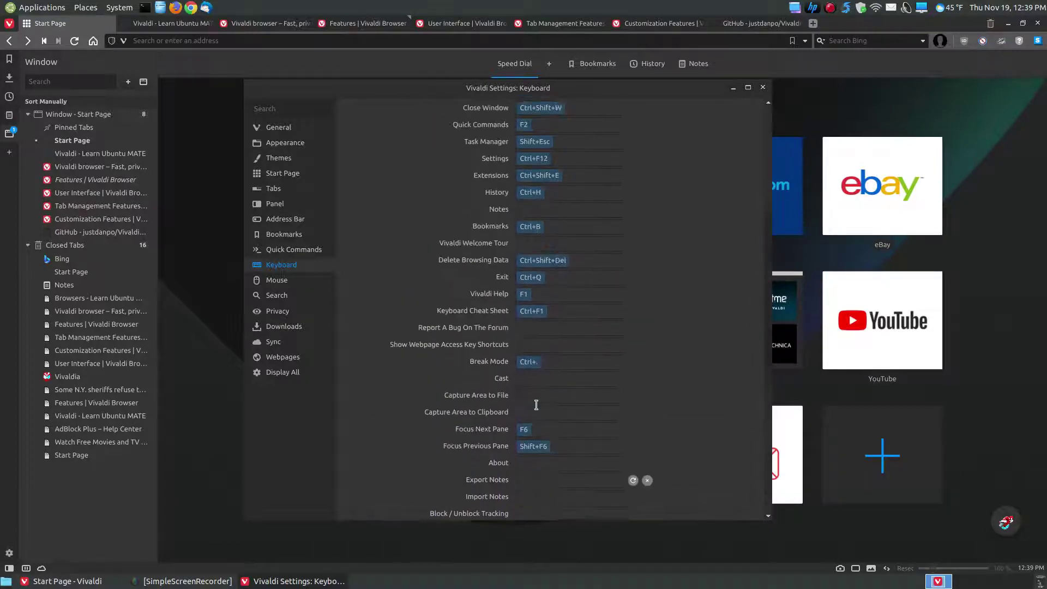
pyautogui.scroll(2, 535, 404)
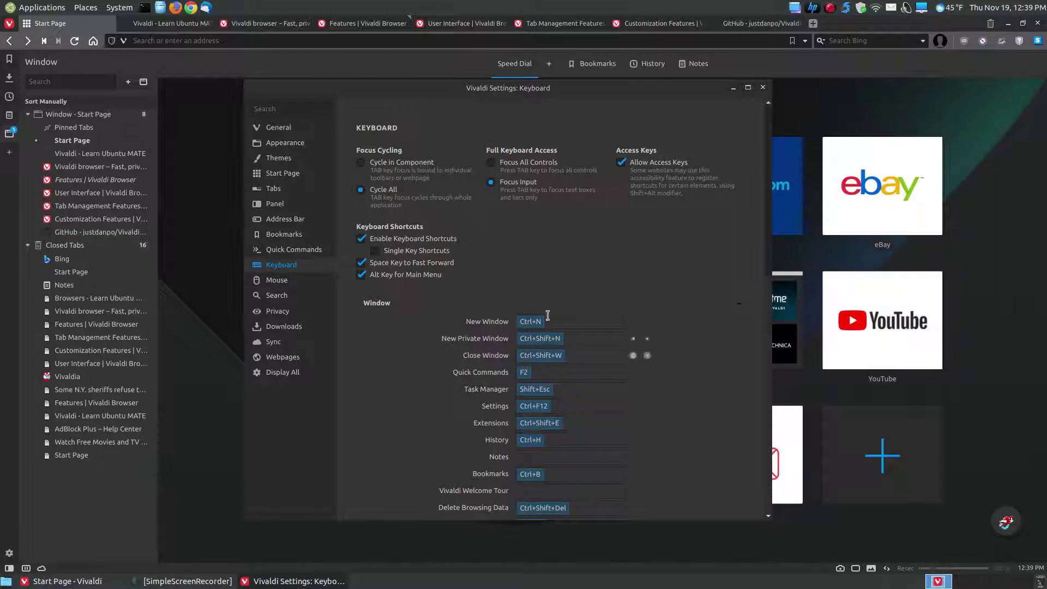
pyautogui.scroll(-2, 570, 372)
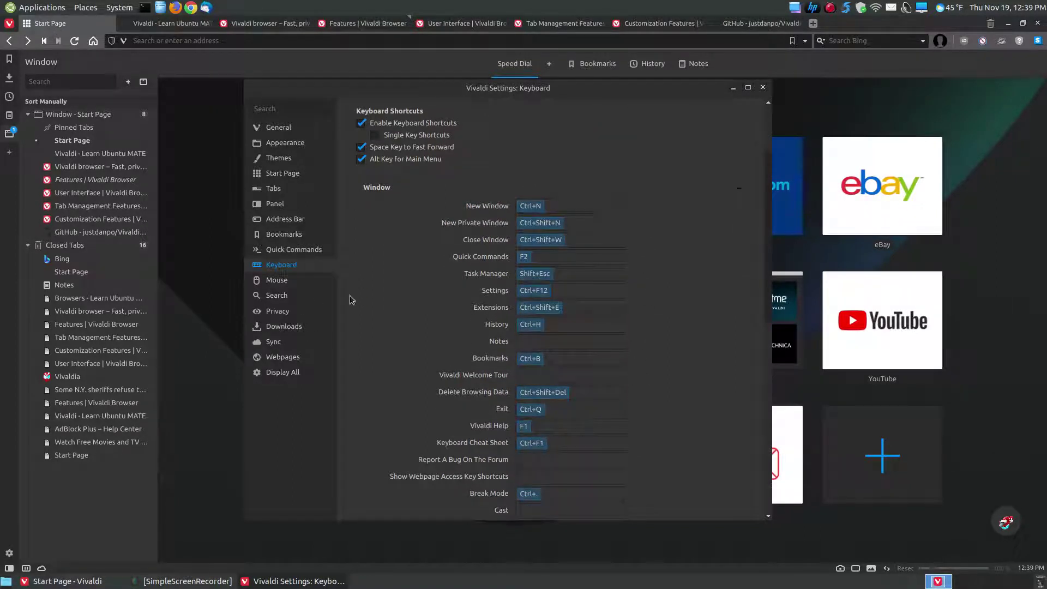
# Review the mouse gesture settings, the search engine settings, and the tracker and ad blocking options in the Privacy settings.
pyautogui.click(270, 281)
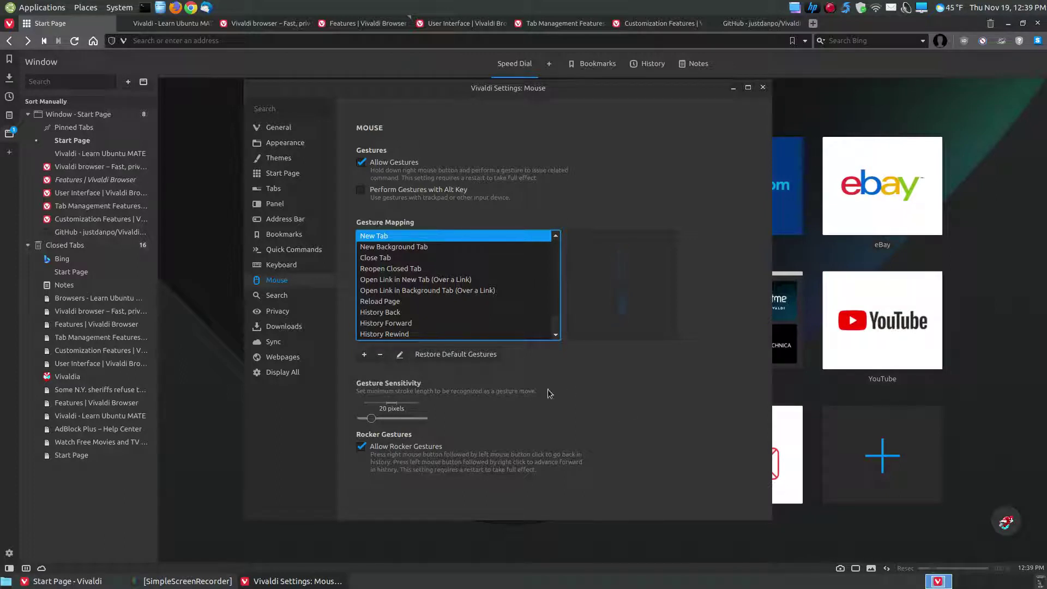
pyautogui.click(277, 297)
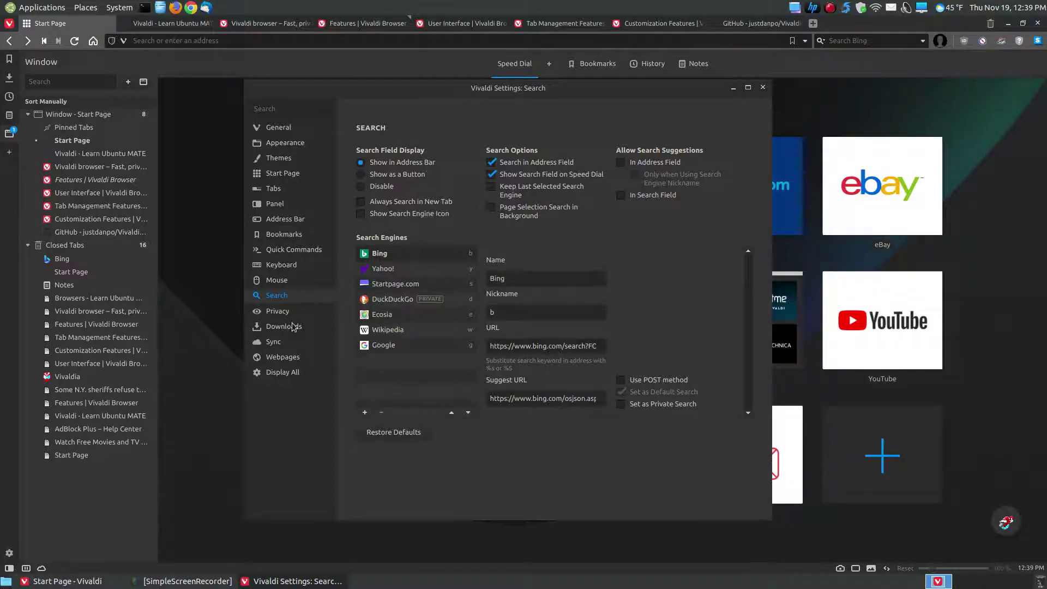
pyautogui.click(275, 315)
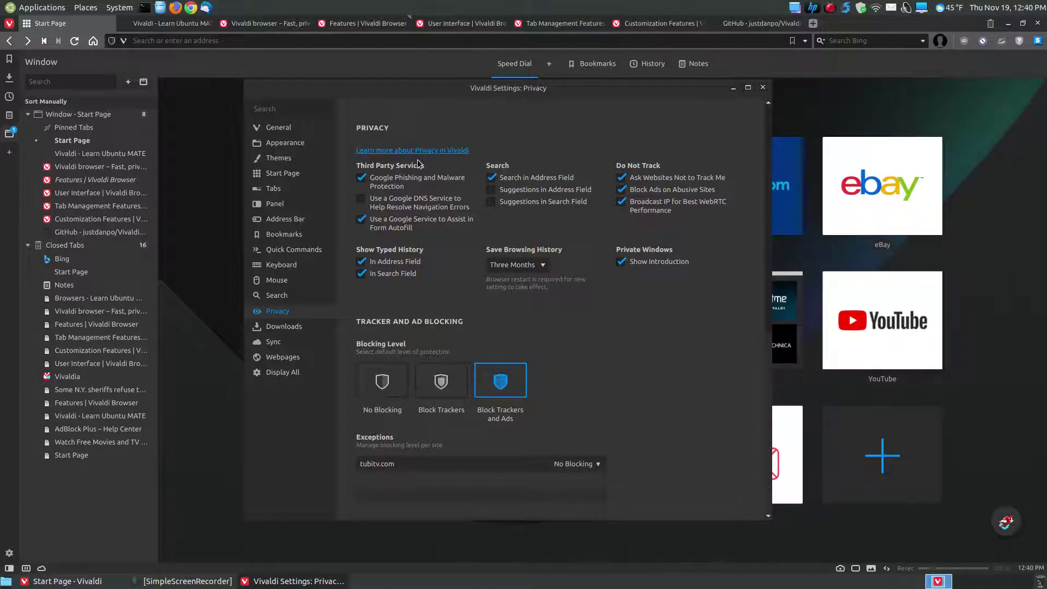
pyautogui.scroll(-3, 641, 341)
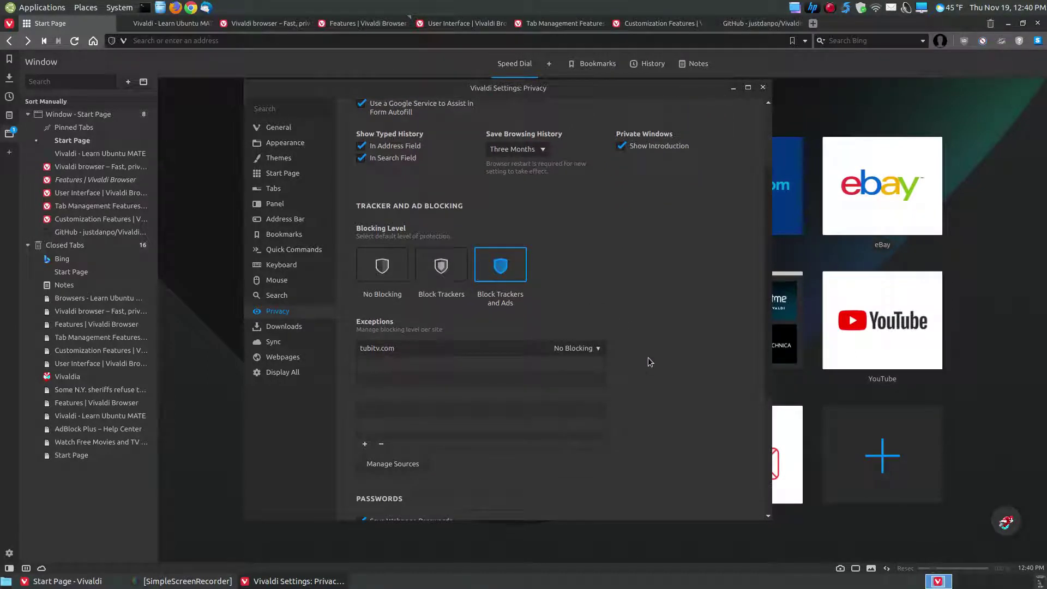
pyautogui.scroll(-1, 672, 359)
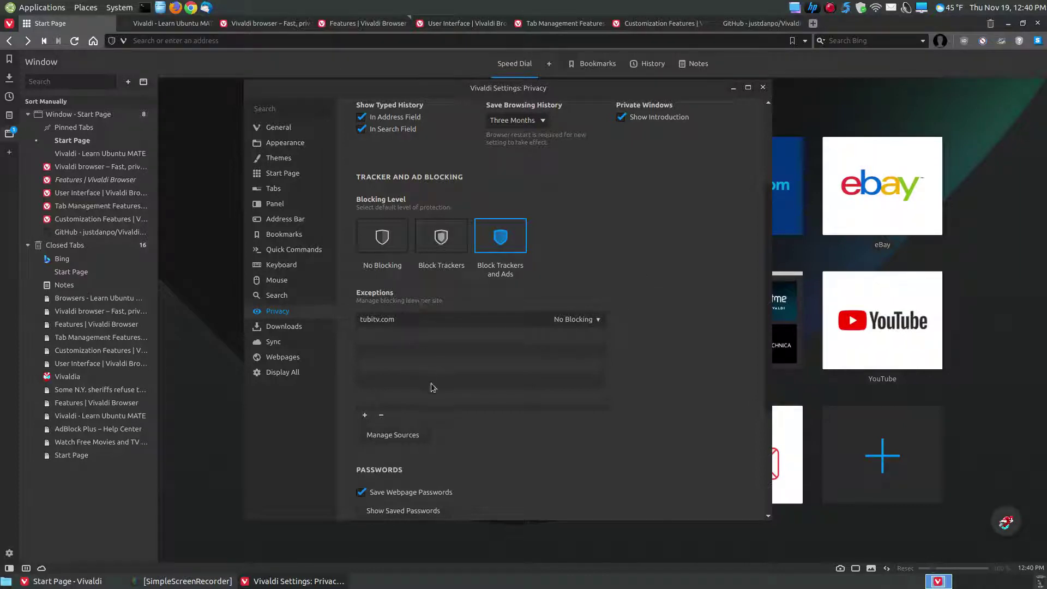
# View the blocking level choices for a new site in the tracker and ad blocking exception list without adding one.
pyautogui.click(366, 417)
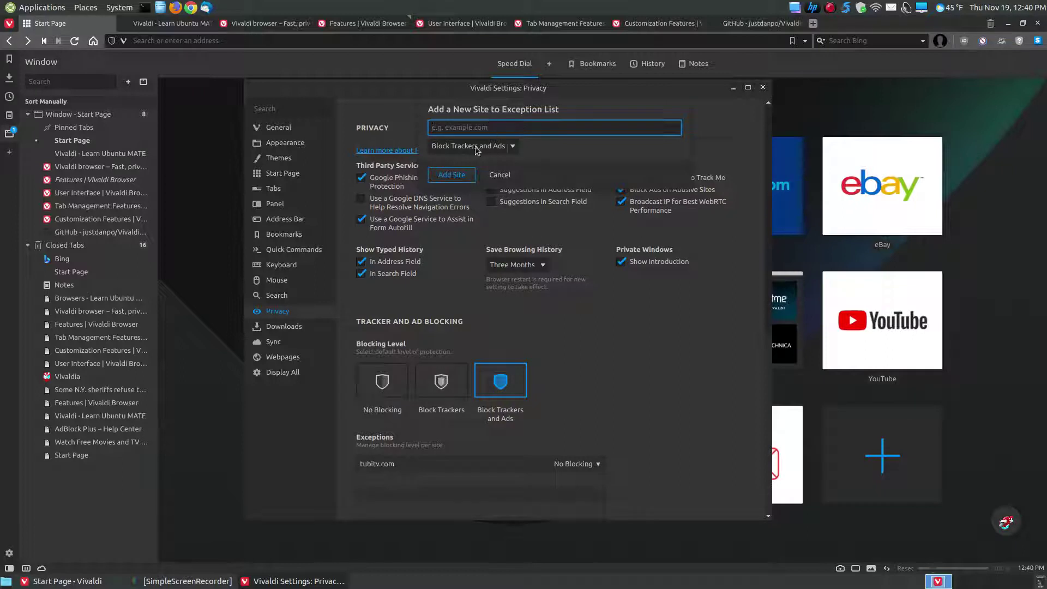
pyautogui.click(513, 149)
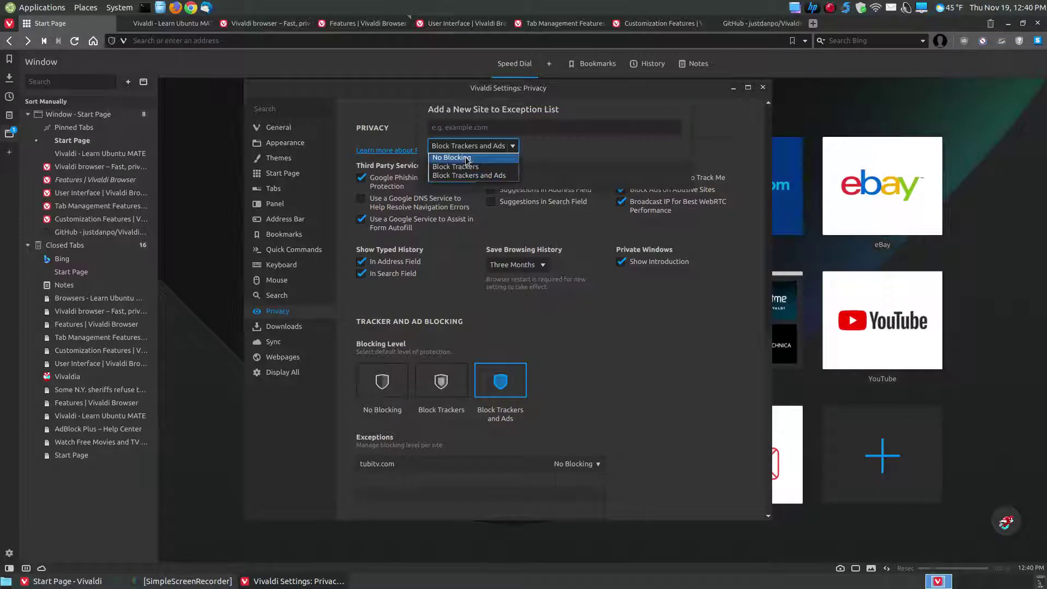
pyautogui.click(572, 157)
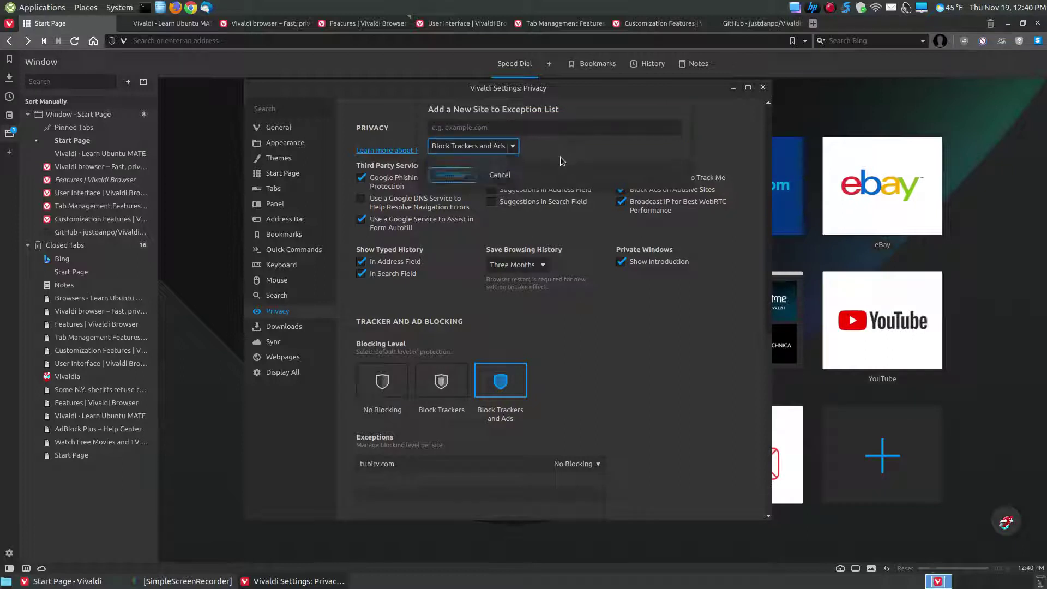
# Review the saved password and cookie options in the Privacy settings.
pyautogui.scroll(-5, 557, 213)
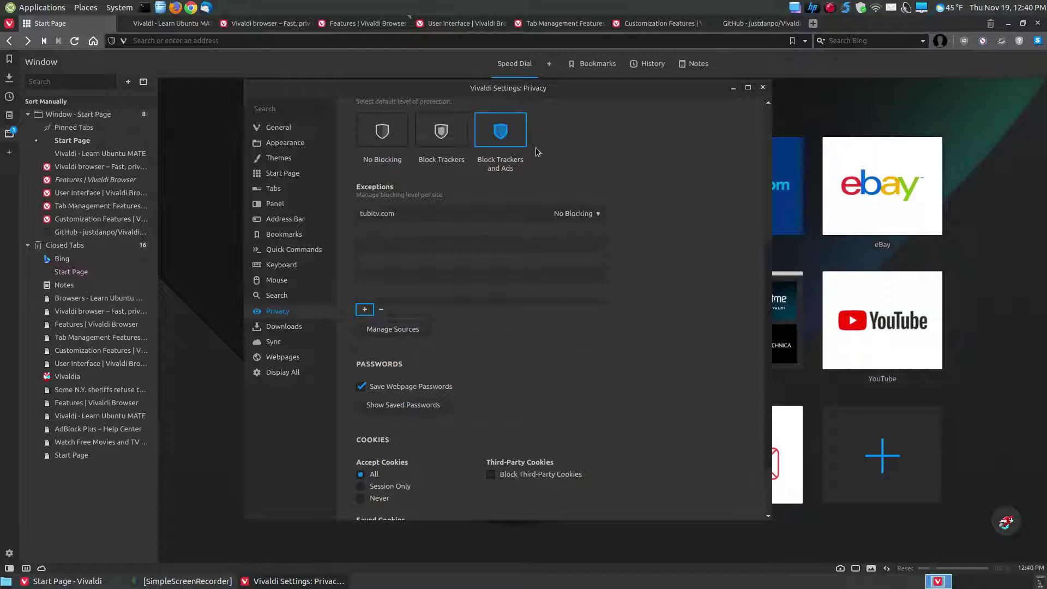
pyautogui.moveTo(507, 140)
pyautogui.scroll(-2, 578, 359)
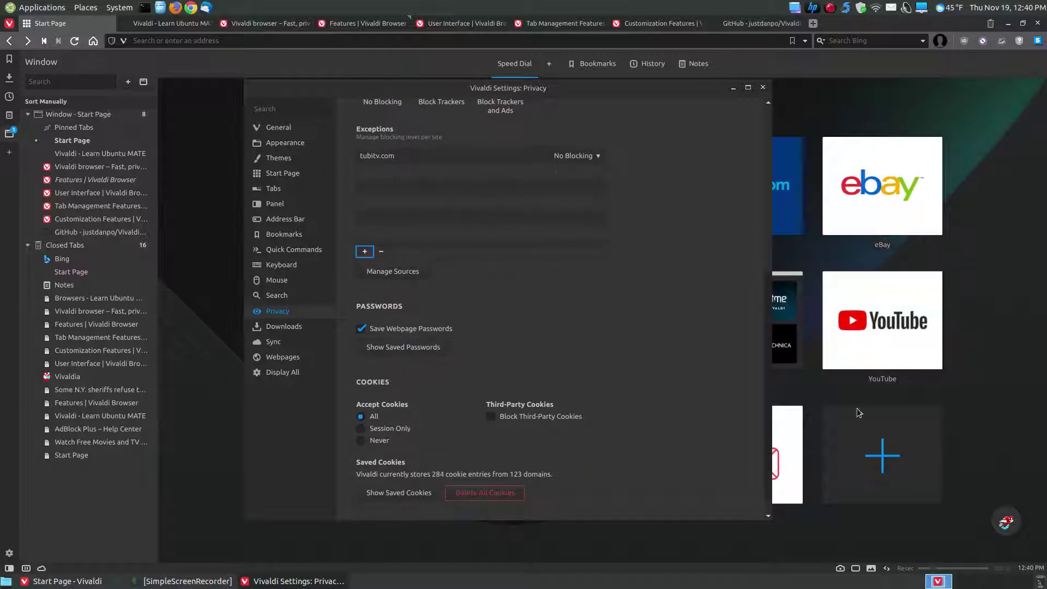
# Review the third-party cookie option and the general privacy options in the Privacy settings.
pyautogui.scroll(-1, 686, 339)
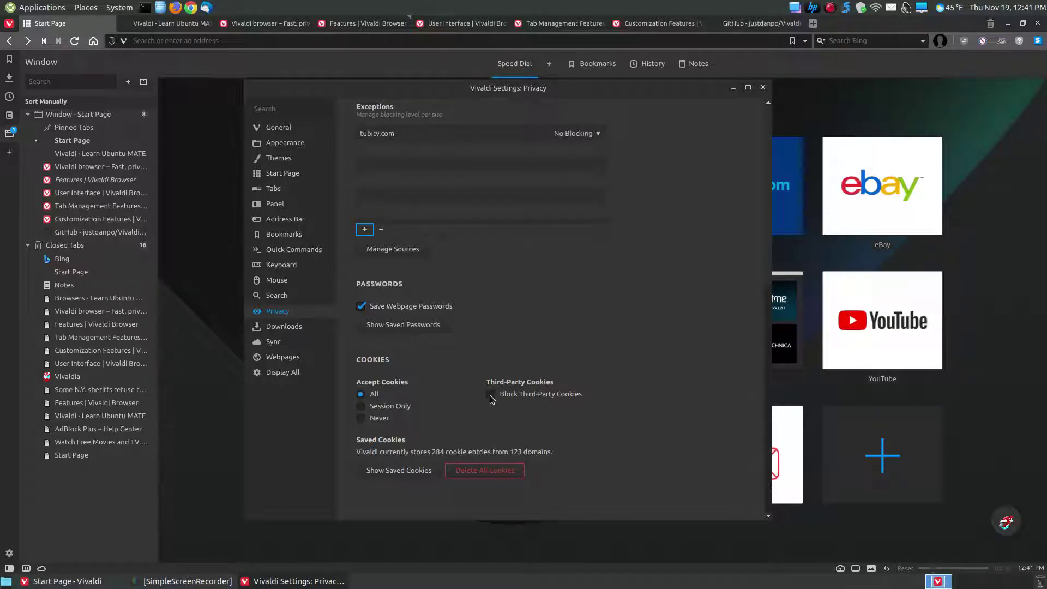
pyautogui.scroll(1, 544, 269)
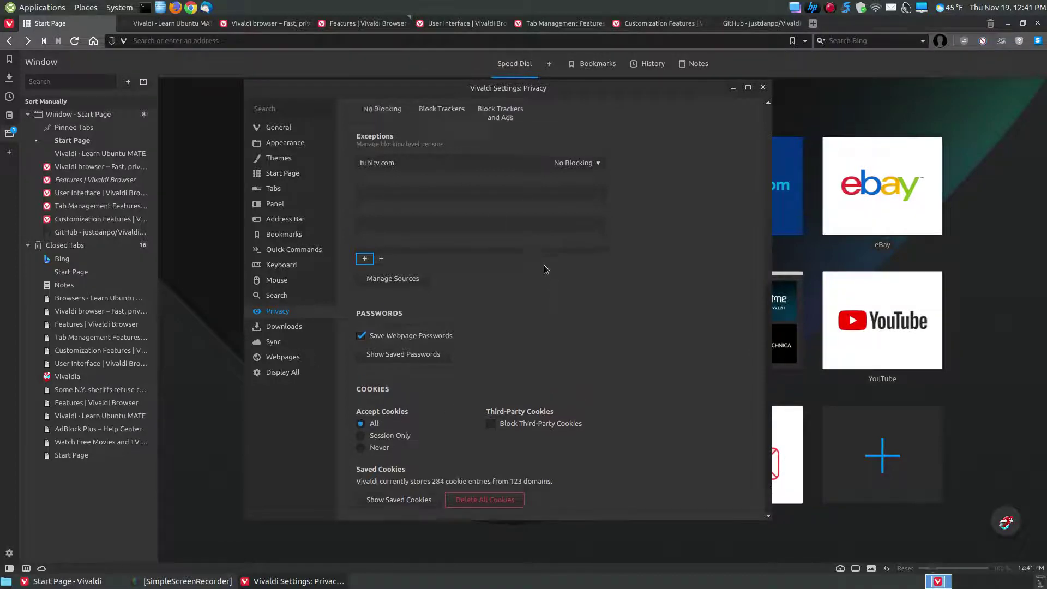
pyautogui.scroll(5, 544, 267)
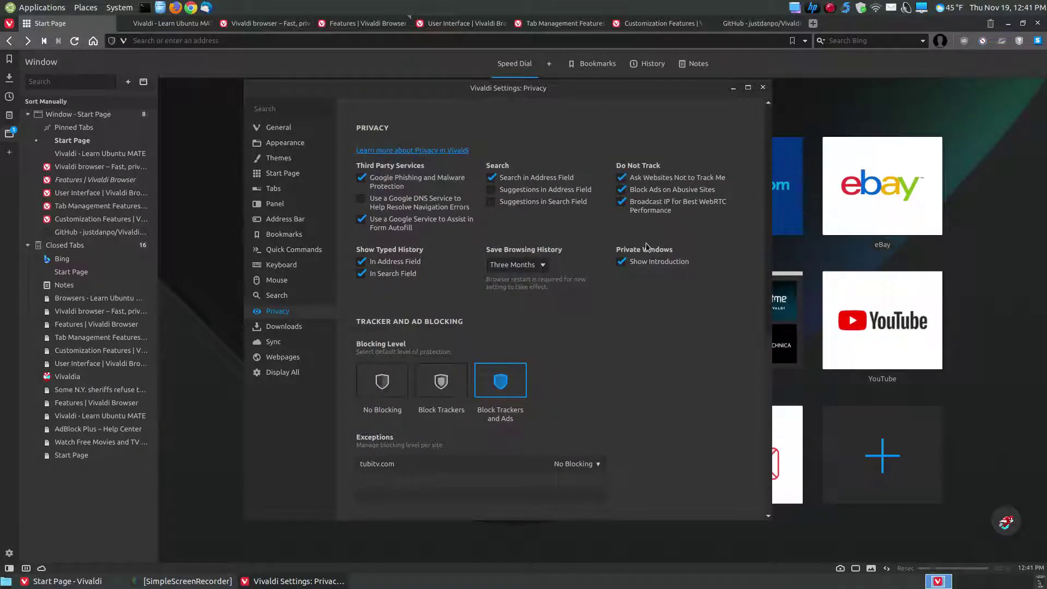
# Review the Downloads, Sync, and Webpages settings and the combined Display All settings page.
pyautogui.click(284, 327)
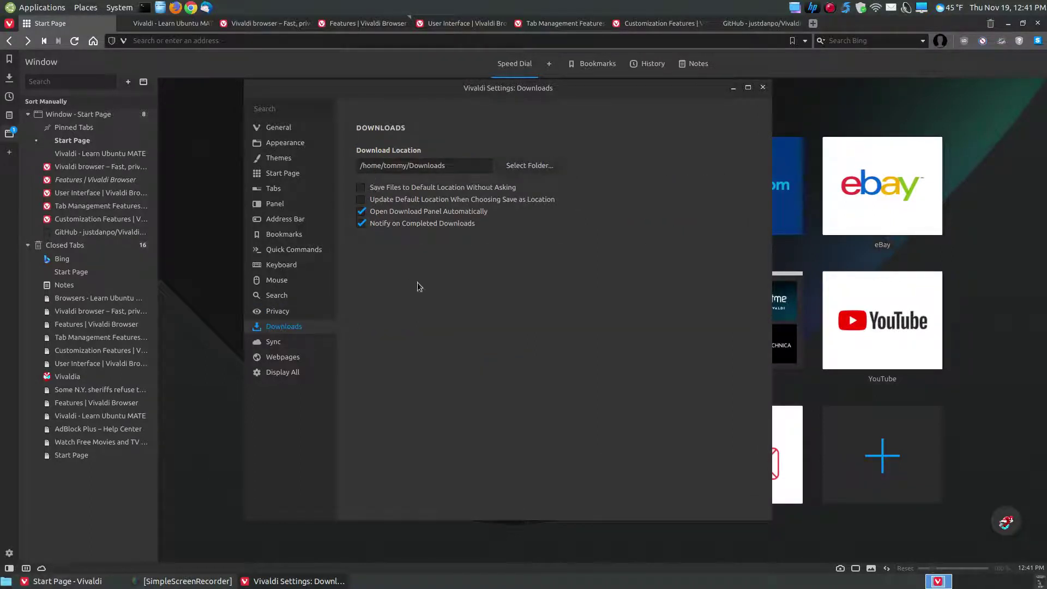
pyautogui.click(270, 343)
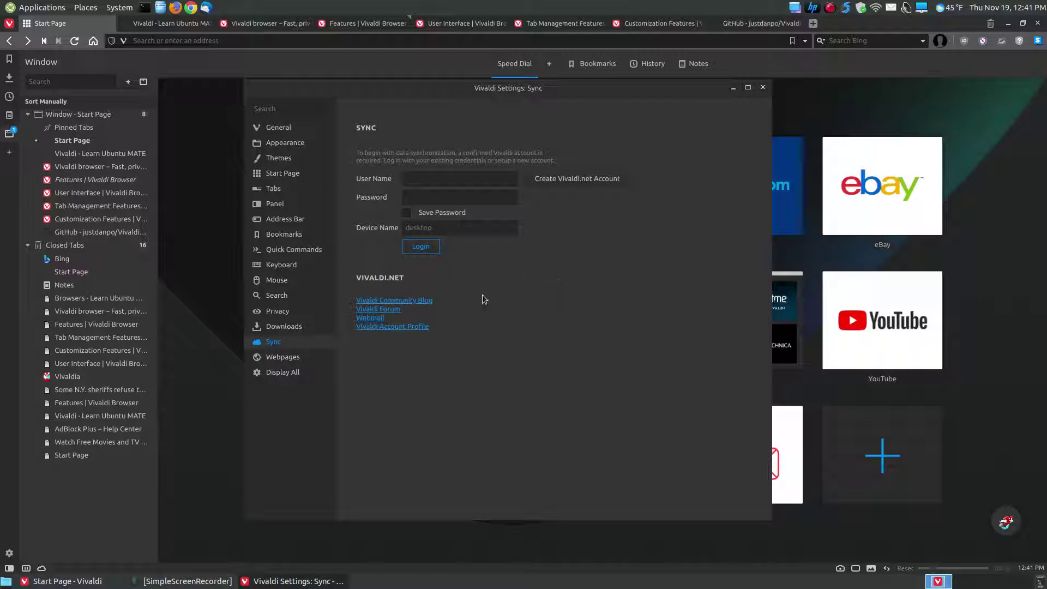
pyautogui.click(288, 355)
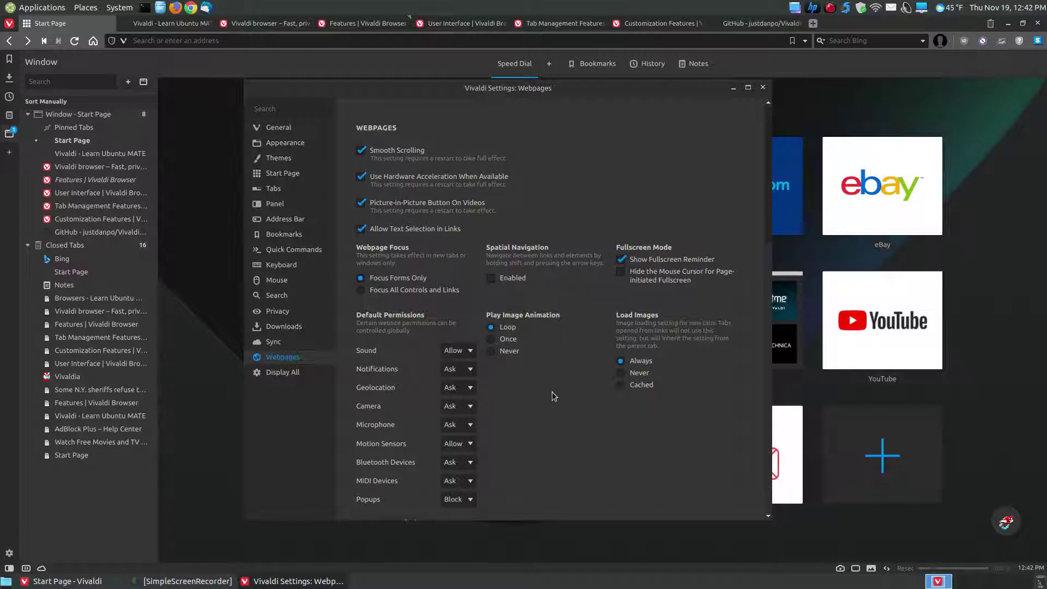
pyautogui.scroll(-1, 545, 394)
pyautogui.click(272, 375)
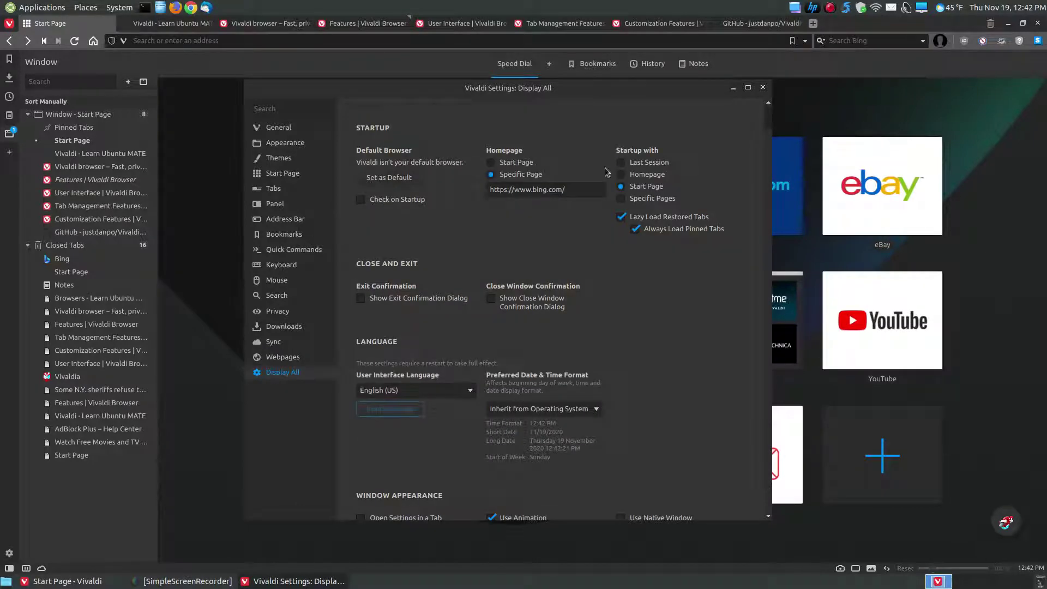
pyautogui.moveTo(768, 121)
pyautogui.mouseDown()
pyautogui.moveTo(768, 249)
pyautogui.moveTo(768, 123)
pyautogui.mouseUp()
# Close the Settings window and hide the side panel.
pyautogui.click(763, 88)
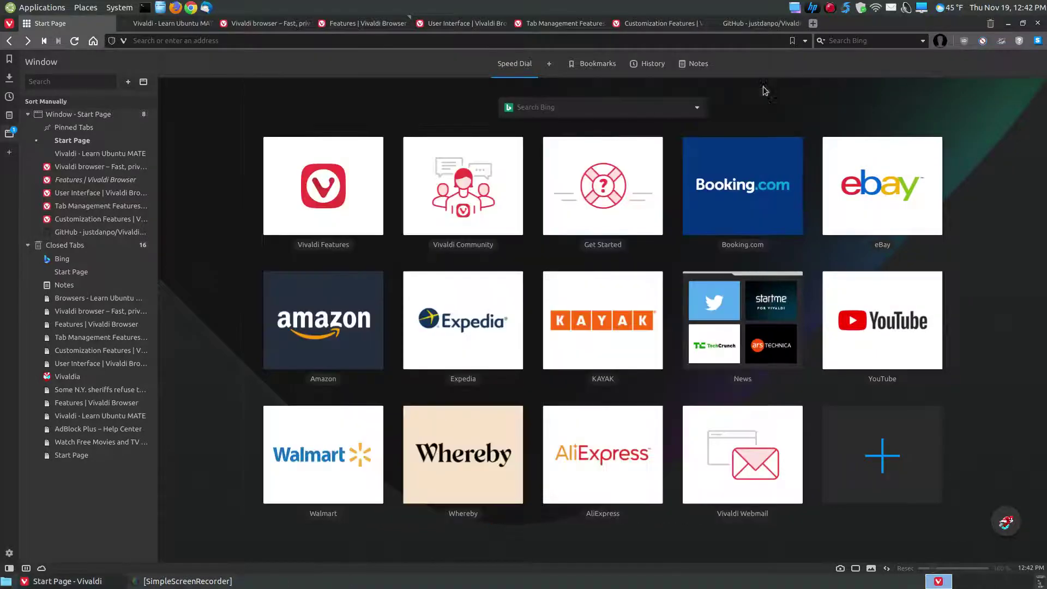
pyautogui.click(9, 568)
# Find Method 1 on the Learn Ubuntu MATE Vivaldi page and open its Vivaldi website link.
pyautogui.click(169, 23)
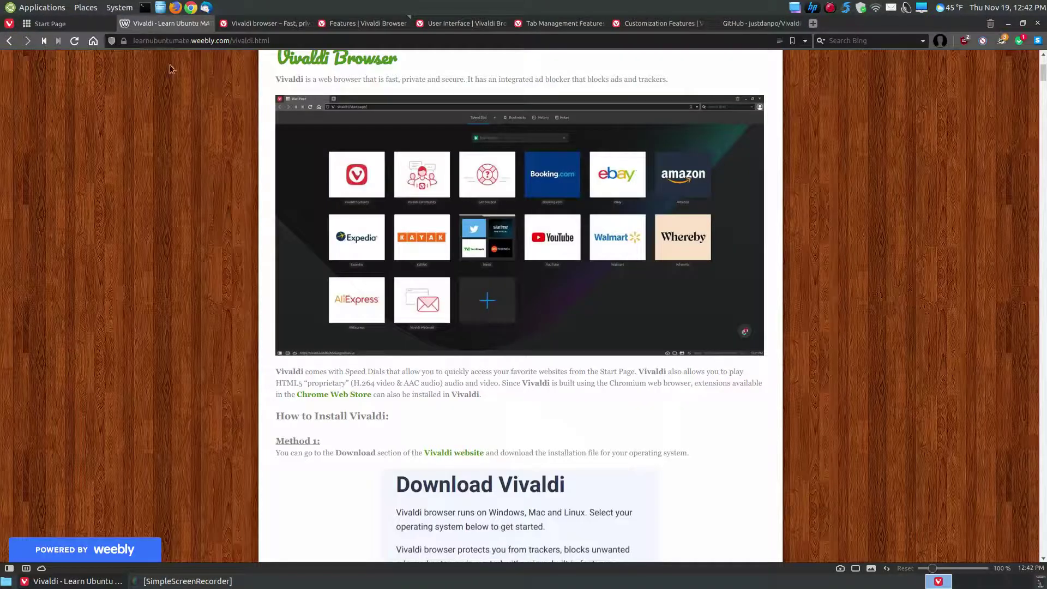
pyautogui.scroll(2, 834, 306)
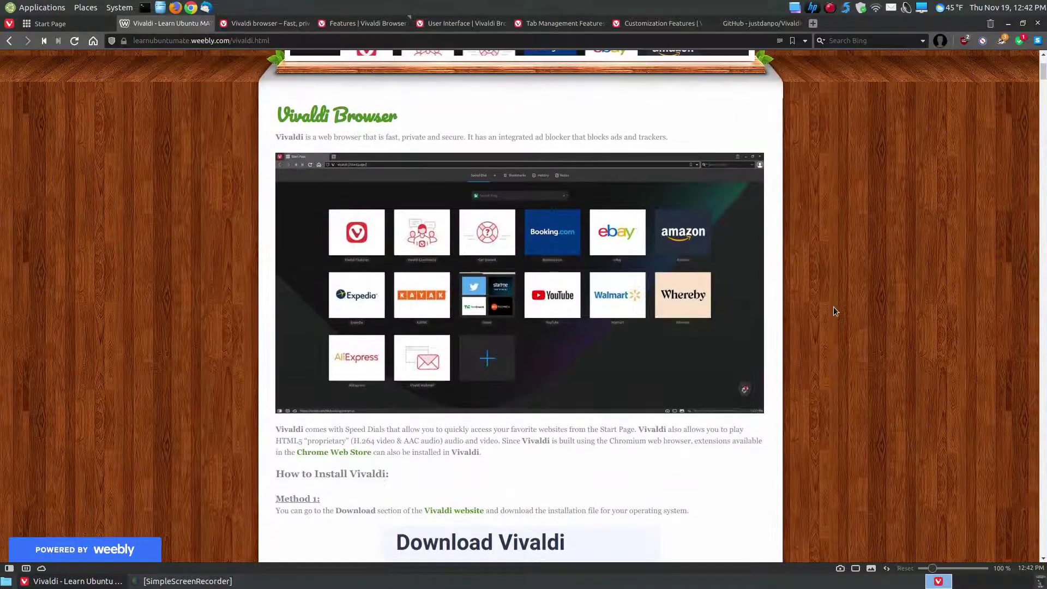
pyautogui.scroll(-2, 833, 306)
pyautogui.scroll(-5, 834, 306)
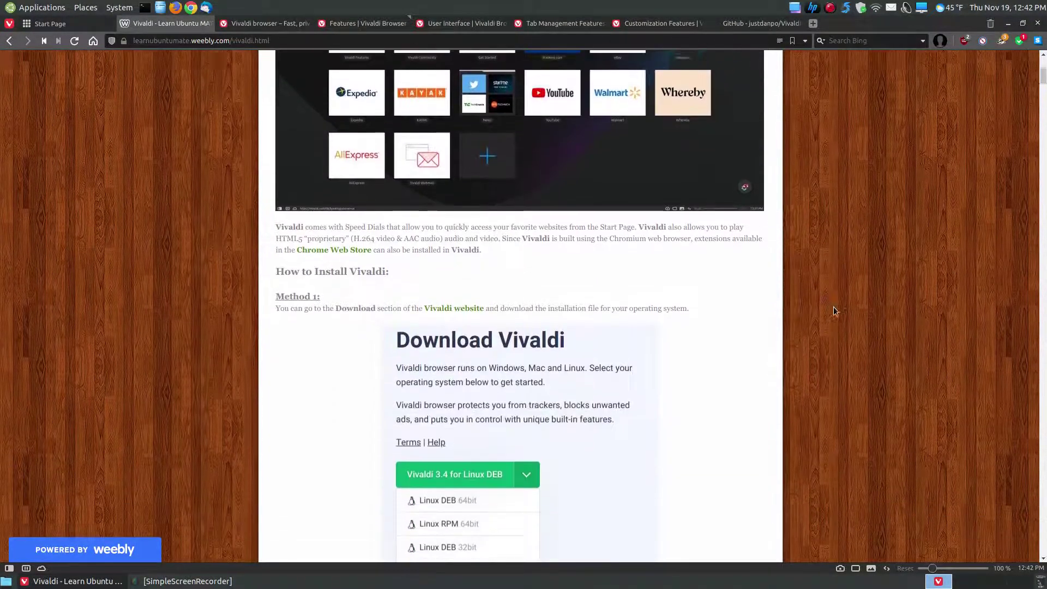
pyautogui.scroll(1, 682, 274)
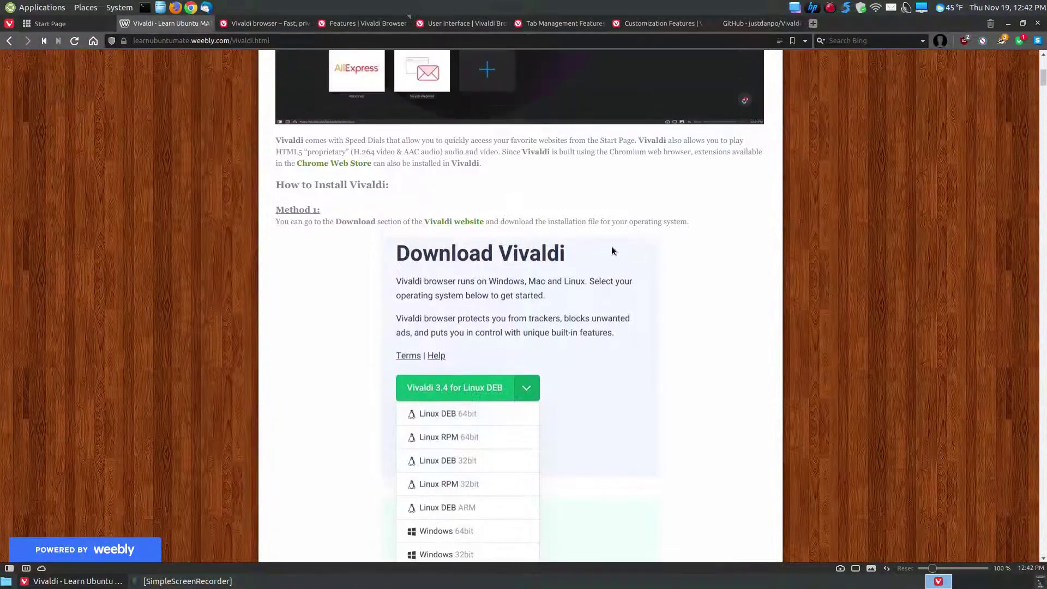
pyautogui.scroll(3, 614, 250)
pyautogui.click(450, 395)
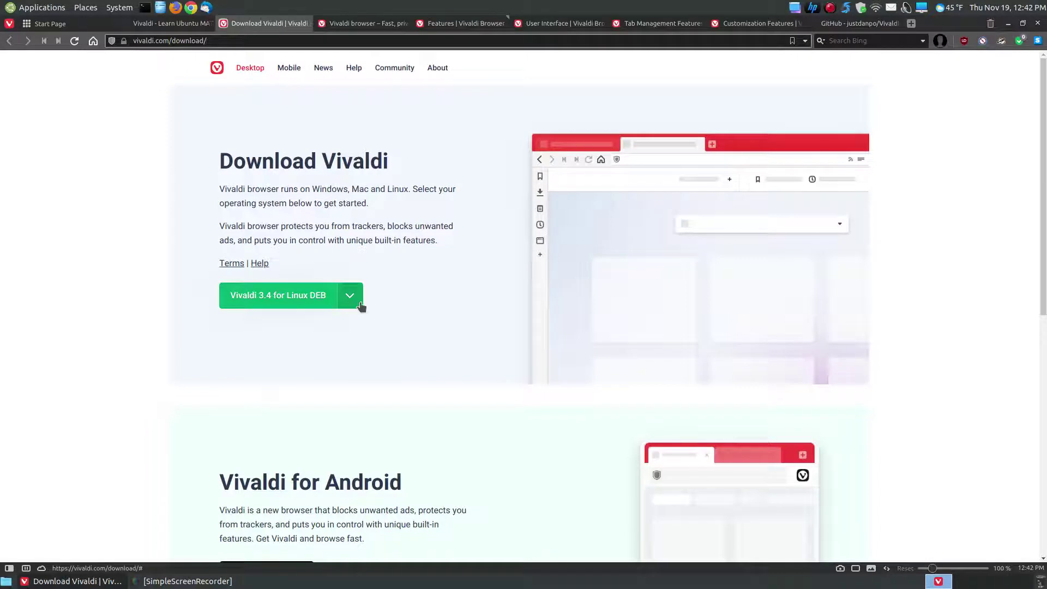
# View the operating system choices for the desktop installer on the Download Vivaldi page, then close that page's tab.
pyautogui.click(361, 307)
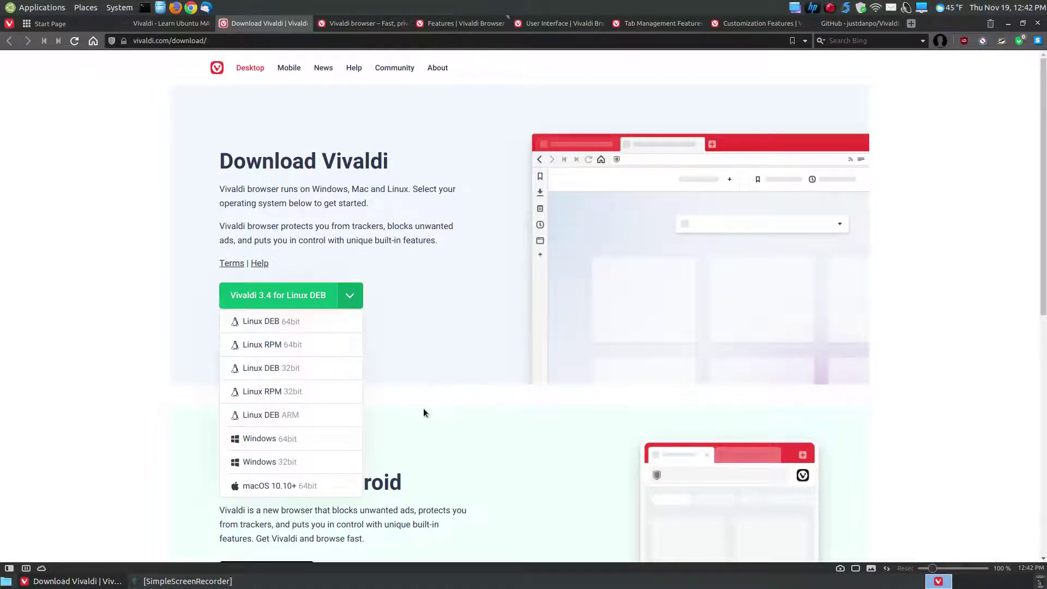
pyautogui.scroll(-1, 425, 406)
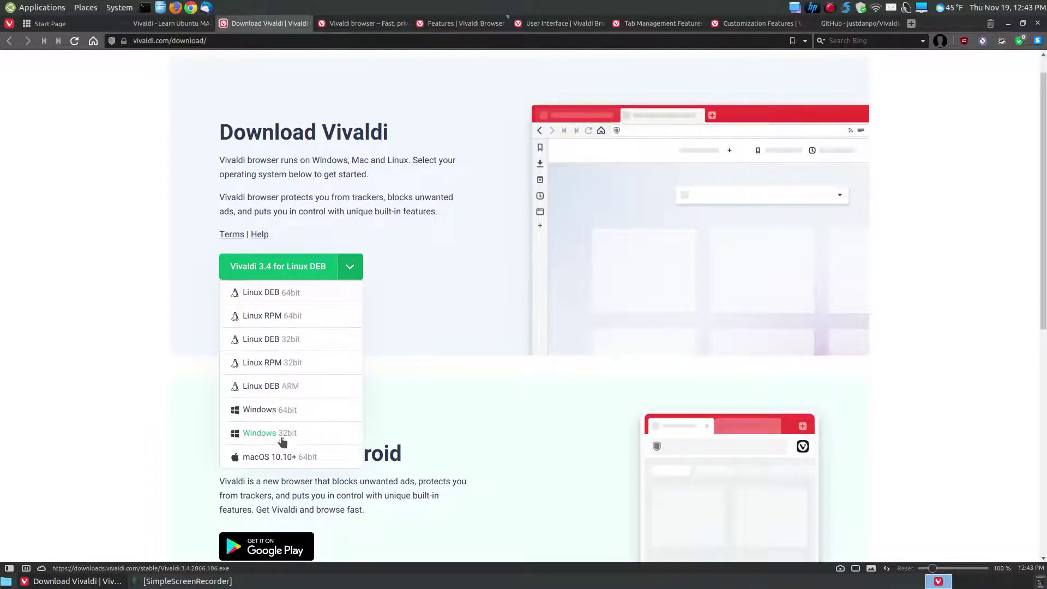
pyautogui.click(458, 409)
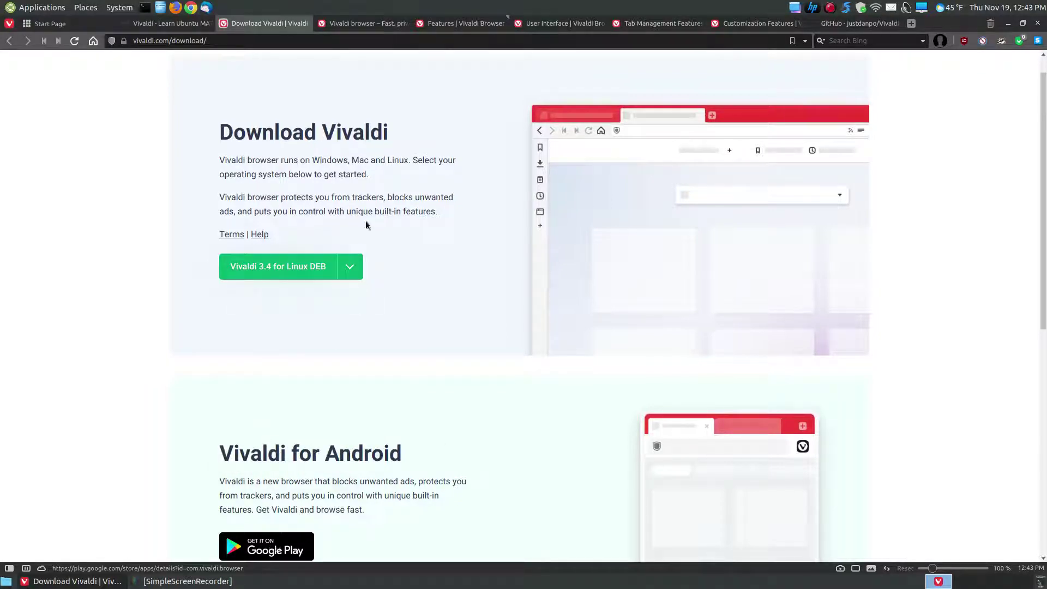
pyautogui.click(305, 24)
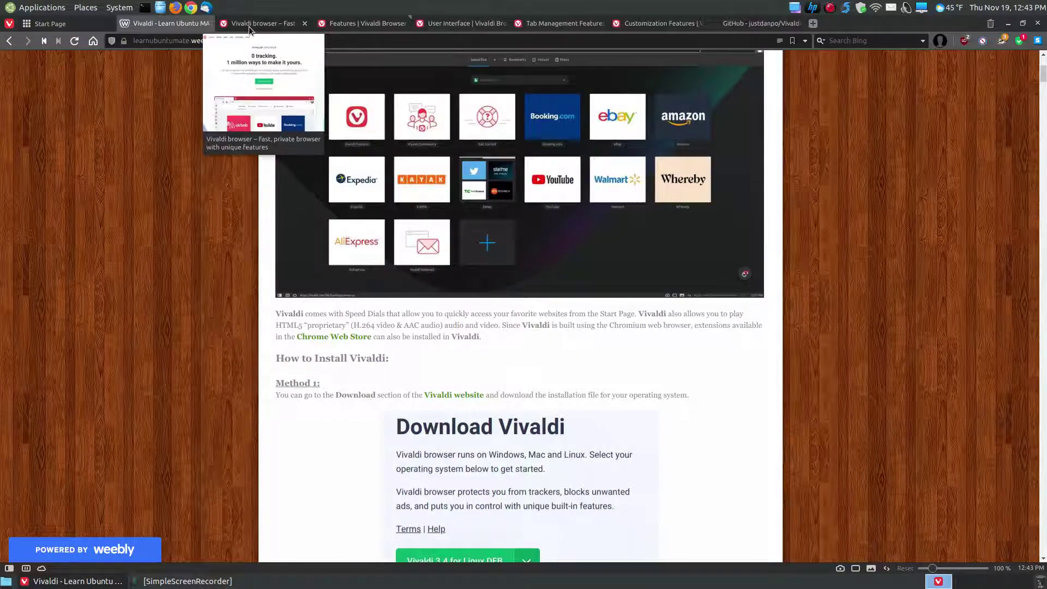
# Review the vivaldi.com home page from its tracker protection and ad blocker sections down to the mobile section.
pyautogui.click(249, 26)
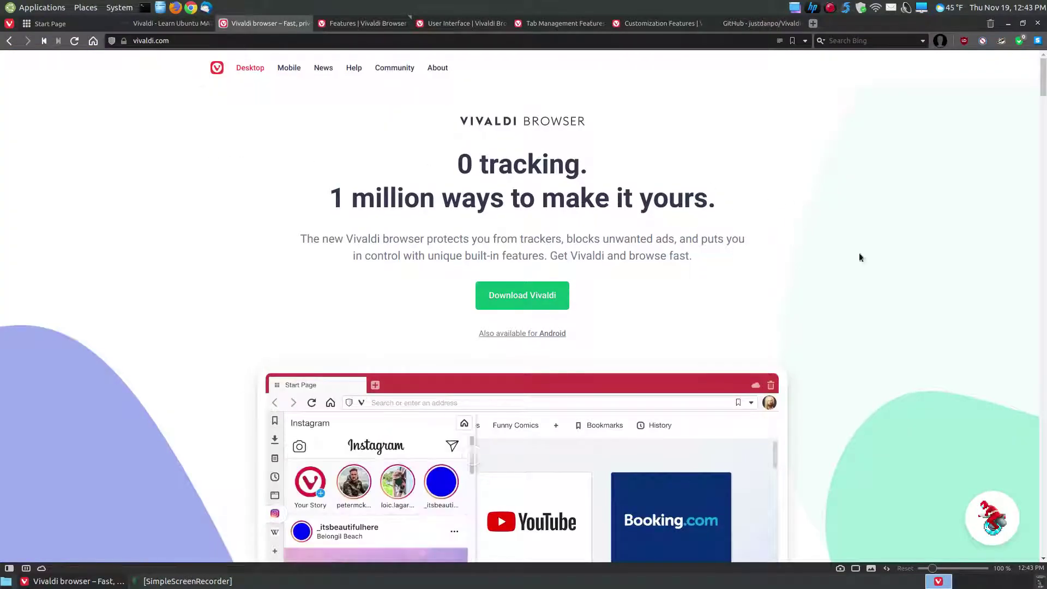
pyautogui.moveTo(1044, 80); pyautogui.dragTo(1017, 109)
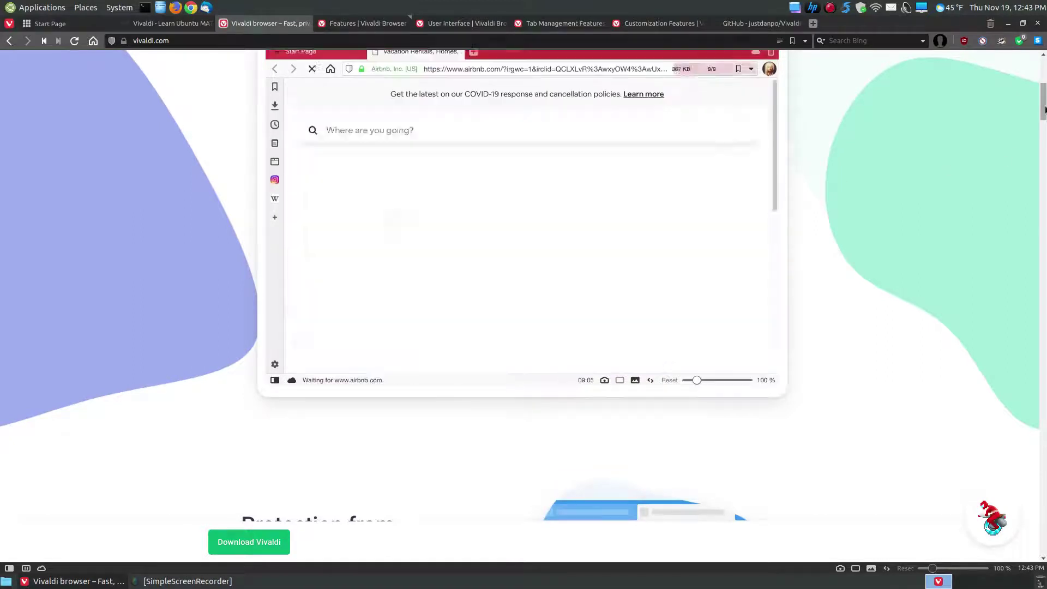
pyautogui.moveTo(1044, 110); pyautogui.dragTo(1044, 108)
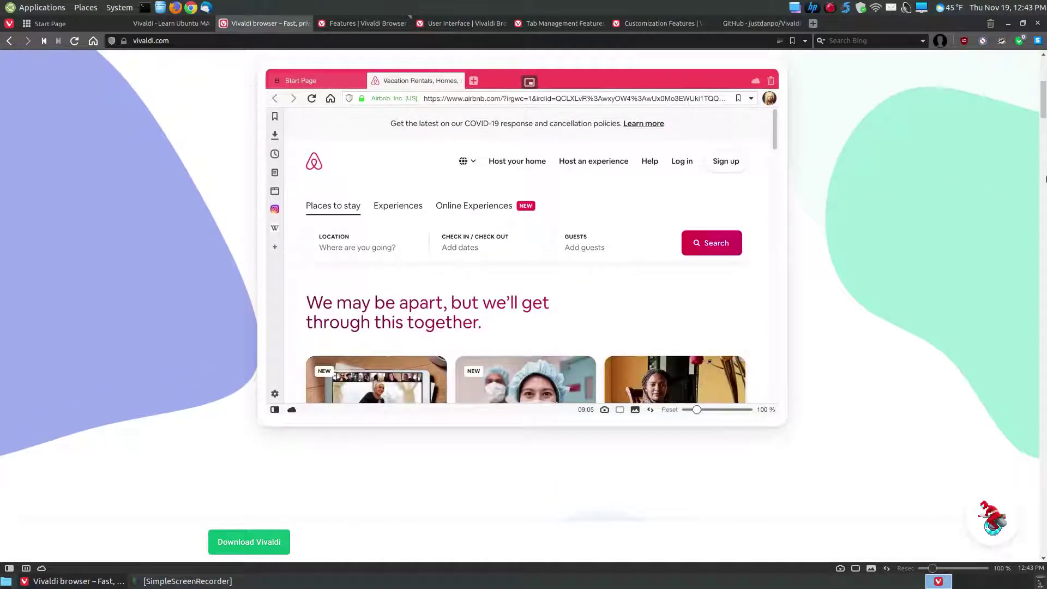
pyautogui.moveTo(1044, 101); pyautogui.dragTo(1040, 133)
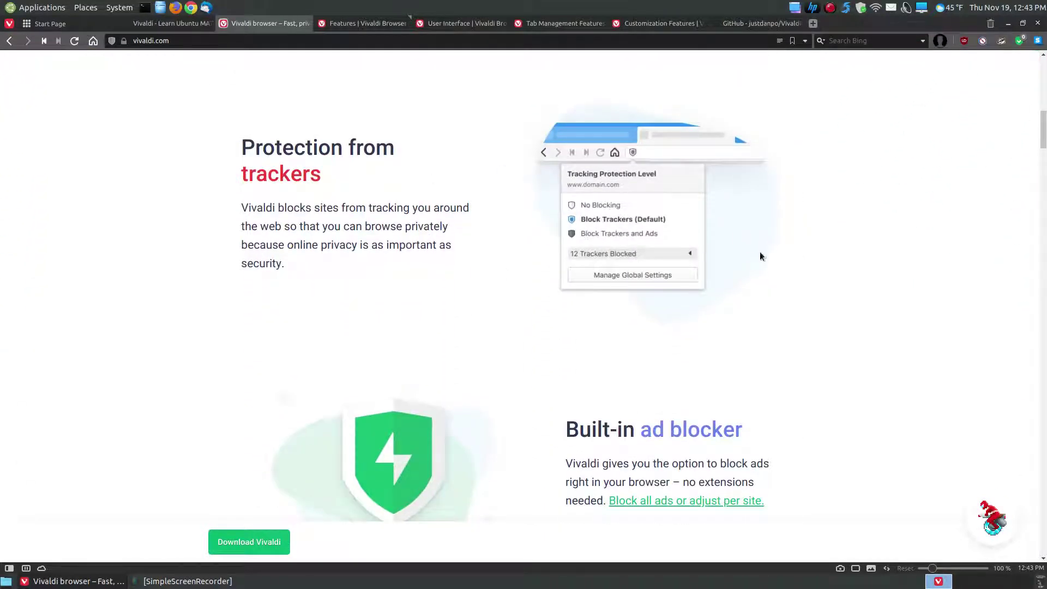
pyautogui.scroll(-5, 695, 327)
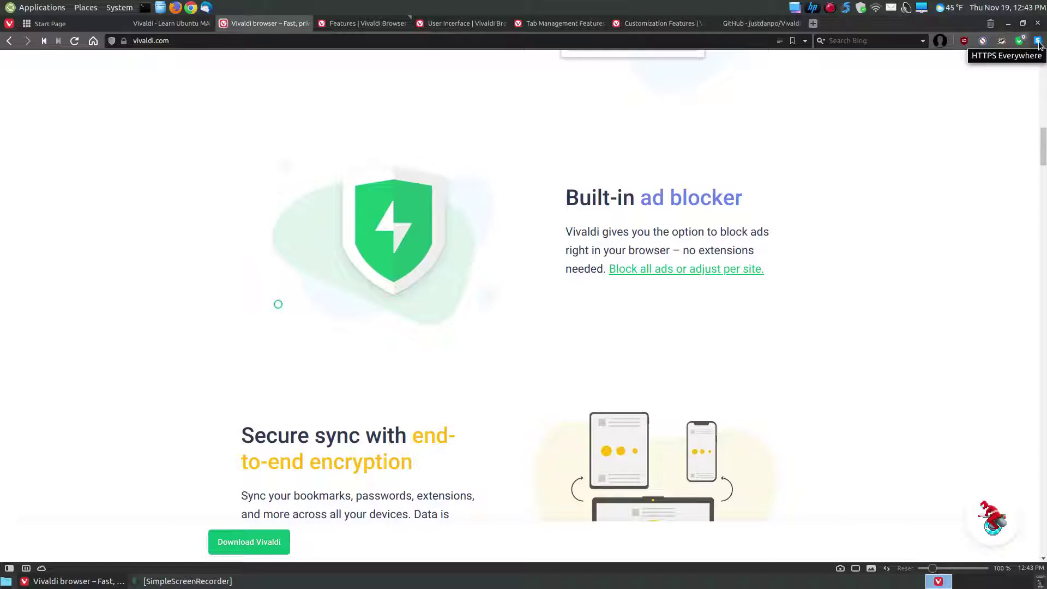
pyautogui.click(207, 45)
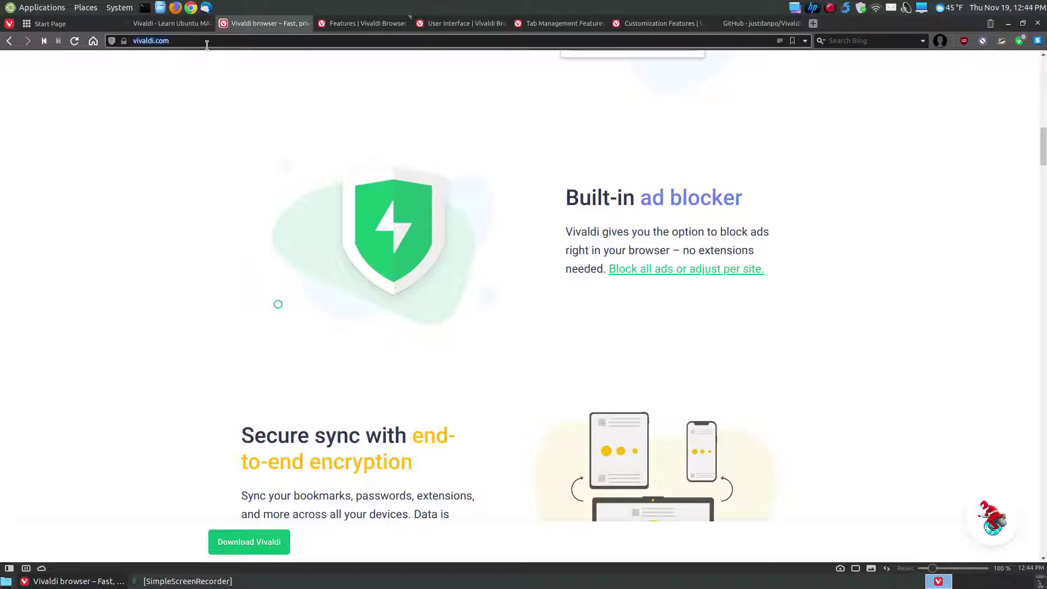
pyautogui.doubleClick(264, 43)
pyautogui.moveTo(1043, 159); pyautogui.dragTo(1044, 487)
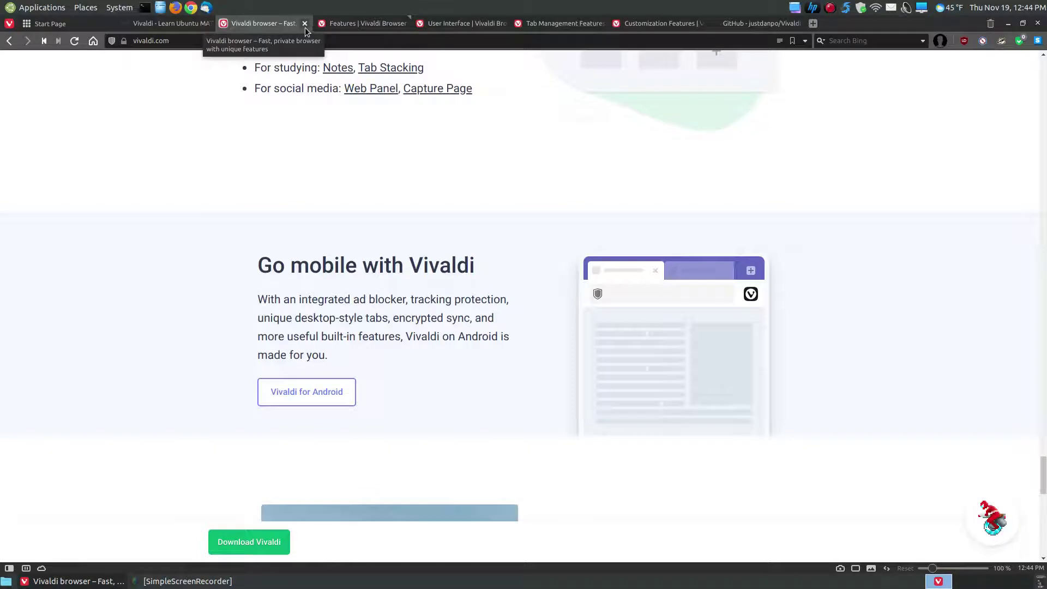
# Read the Method 1 installation instructions on the Learn Ubuntu MATE page, from the DEB download through the Package Installer screenshots.
pyautogui.click(158, 25)
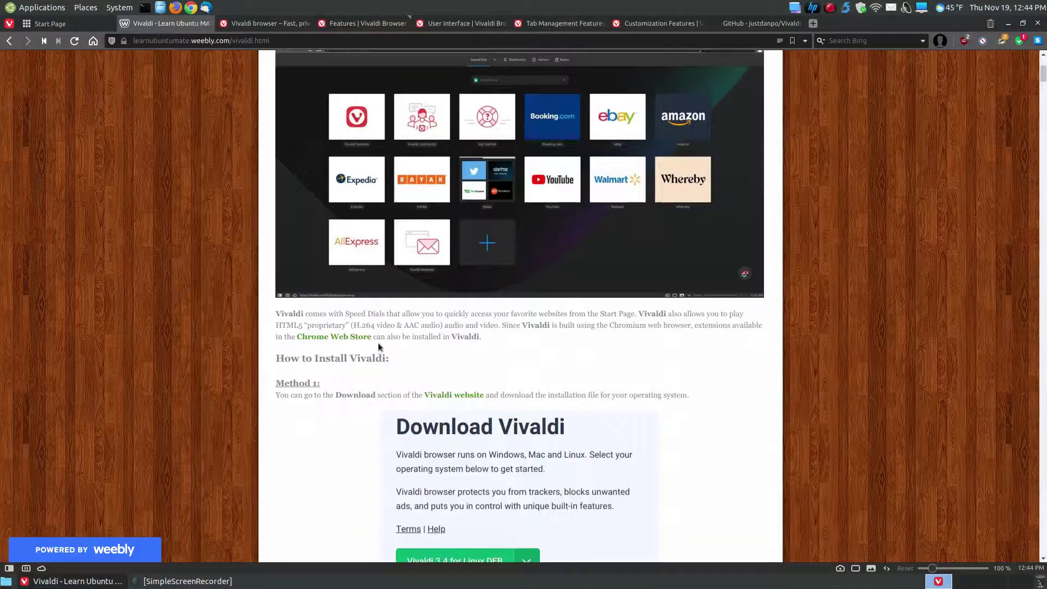
pyautogui.scroll(-5, 916, 419)
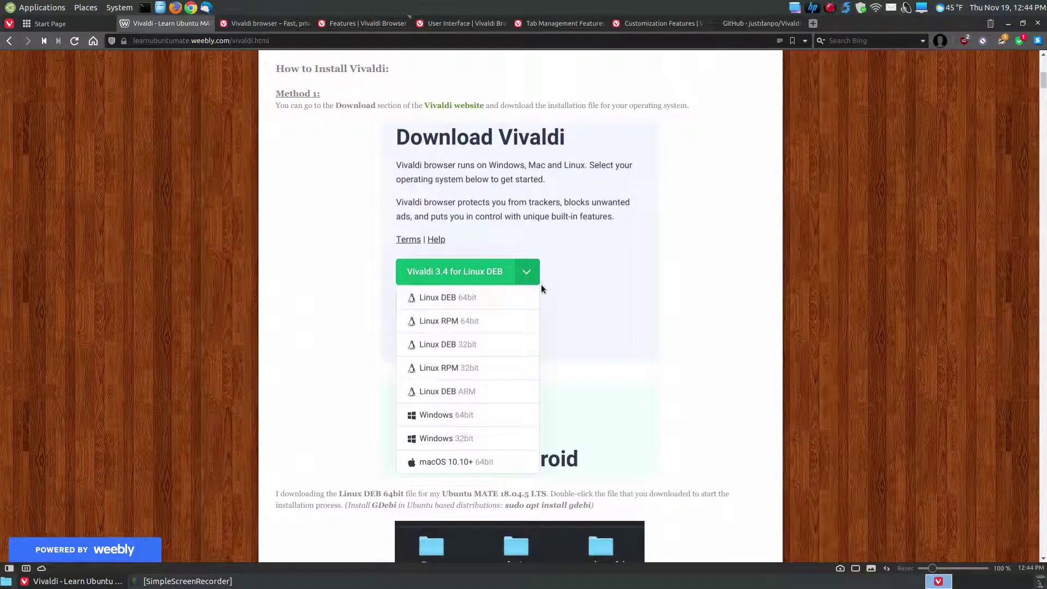
pyautogui.scroll(-5, 858, 355)
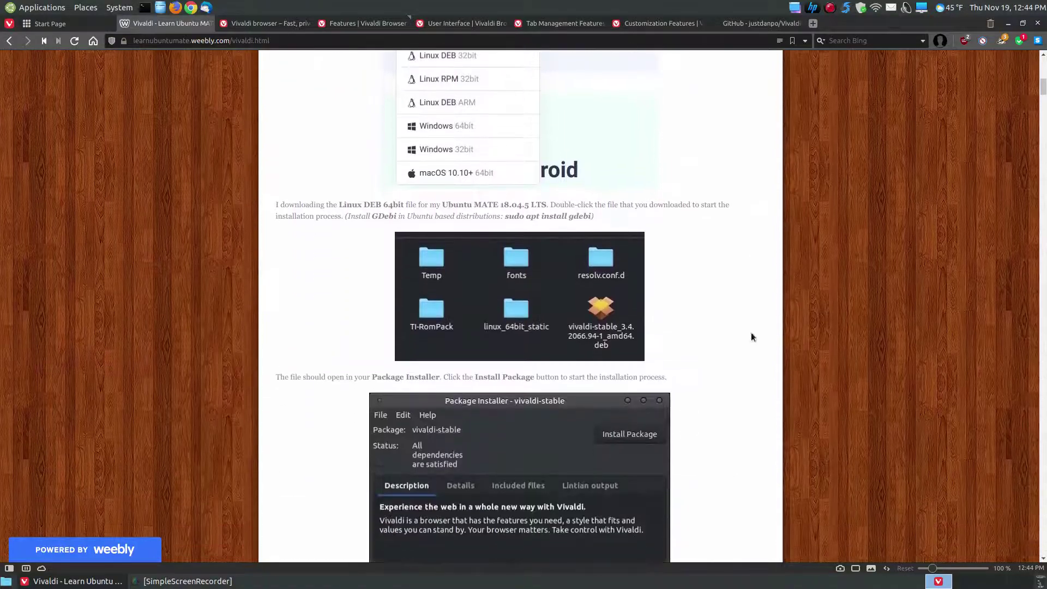
pyautogui.scroll(-4, 604, 319)
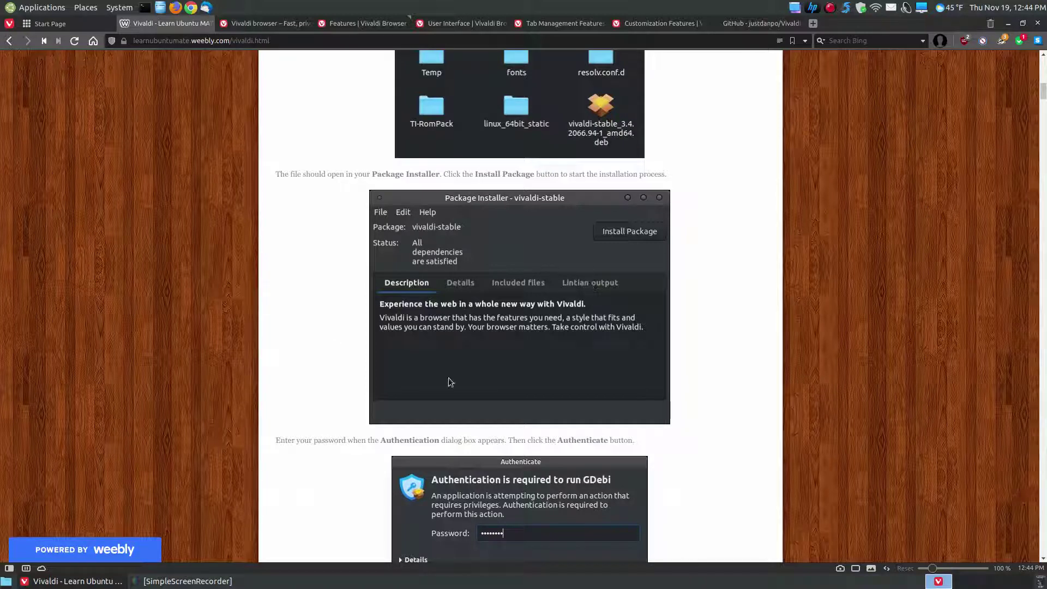
pyautogui.scroll(-1, 555, 371)
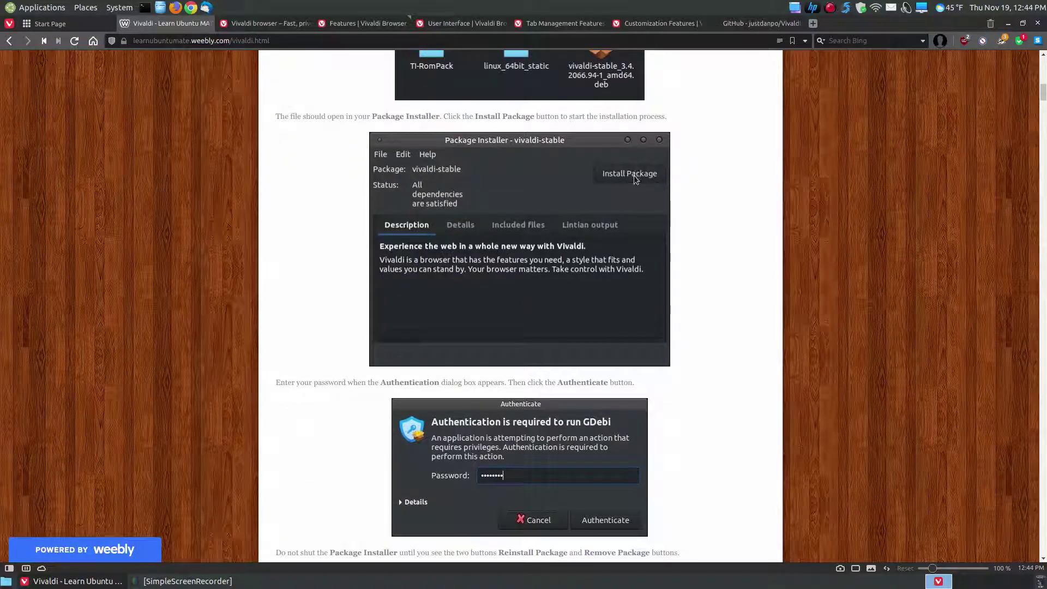
pyautogui.scroll(-3, 636, 198)
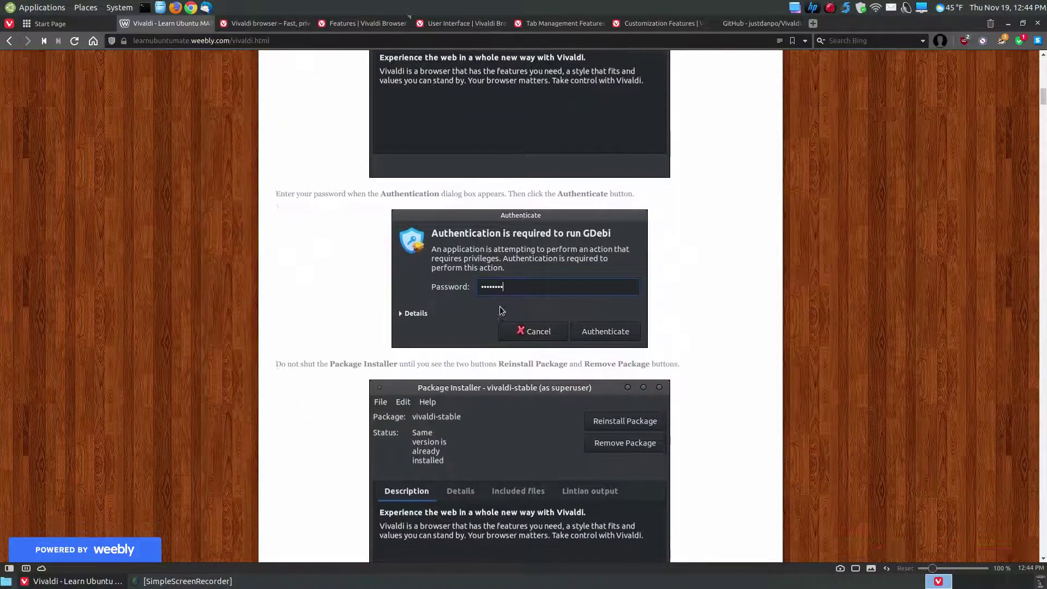
pyautogui.scroll(-3, 500, 311)
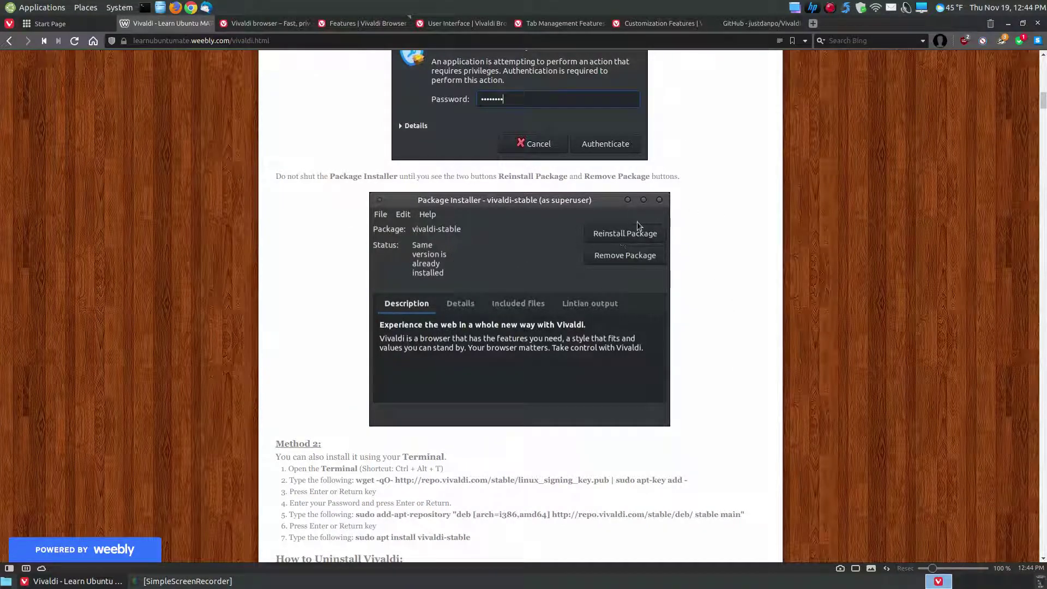
pyautogui.scroll(-2, 571, 254)
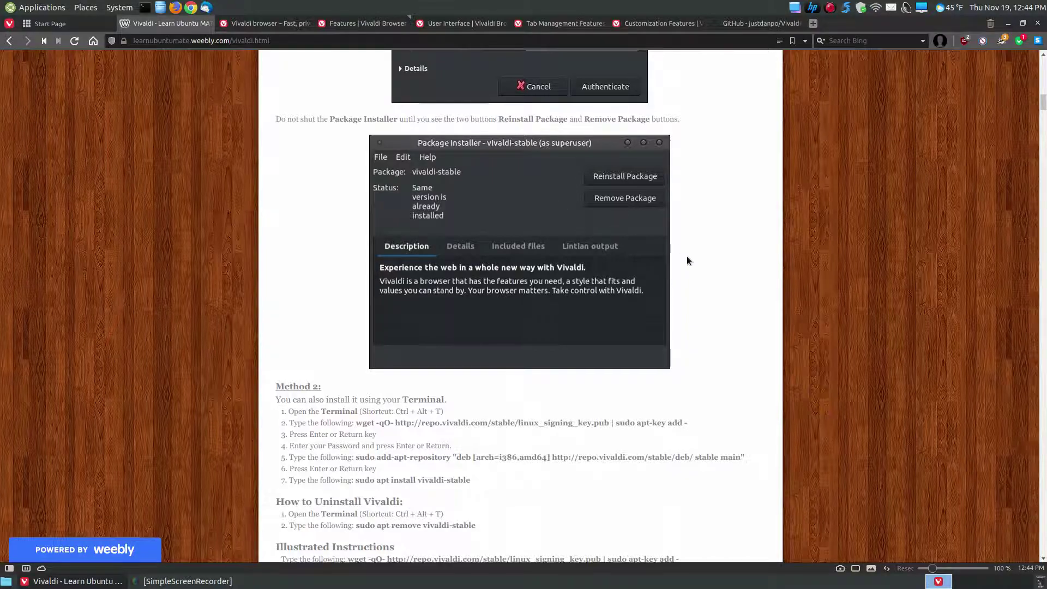
# Recheck the downloaded package file in Method 1 and read the Method 2 Terminal installation and uninstallation commands.
pyautogui.scroll(4, 686, 256)
pyautogui.scroll(2, 686, 257)
pyautogui.scroll(2, 600, 76)
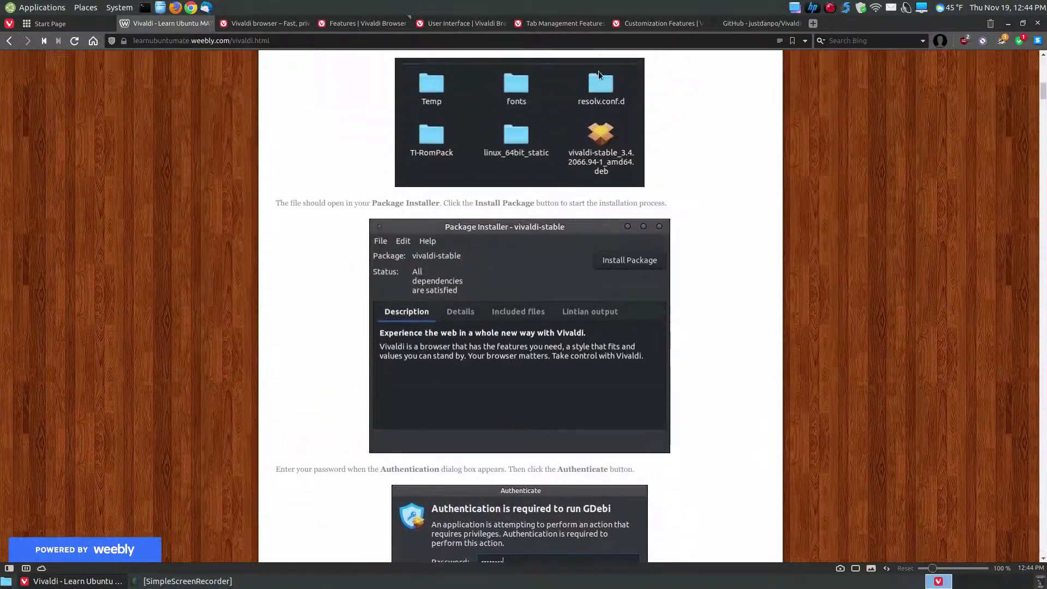
pyautogui.scroll(-5, 600, 76)
pyautogui.scroll(-3, 573, 113)
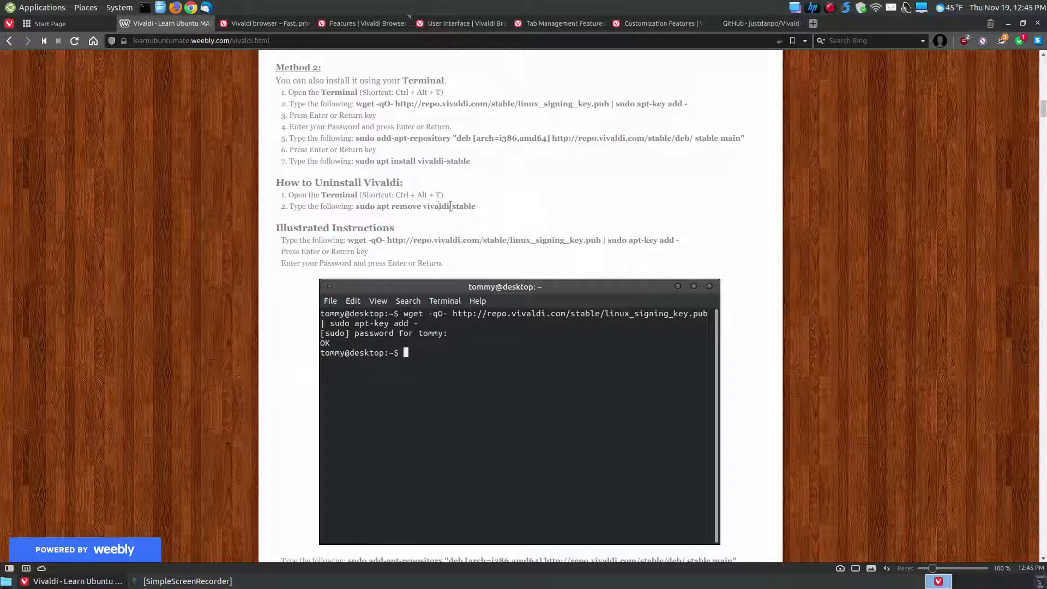
pyautogui.scroll(9, 785, 379)
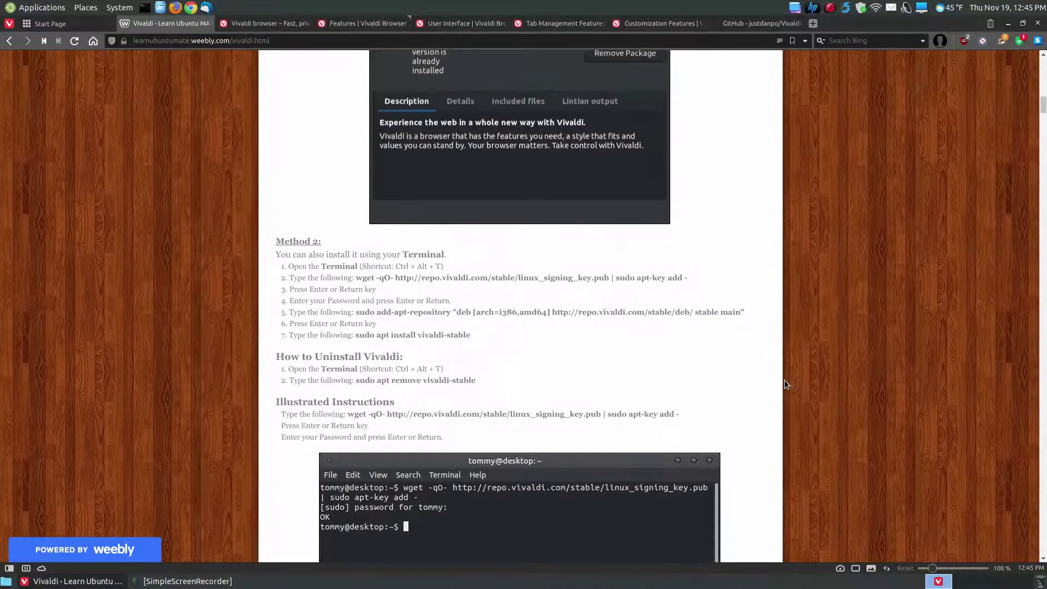
# Bring up a Terminal window as Method 2 instructs, then close it to return to the instructions.
pyautogui.scroll(-8, 549, 236)
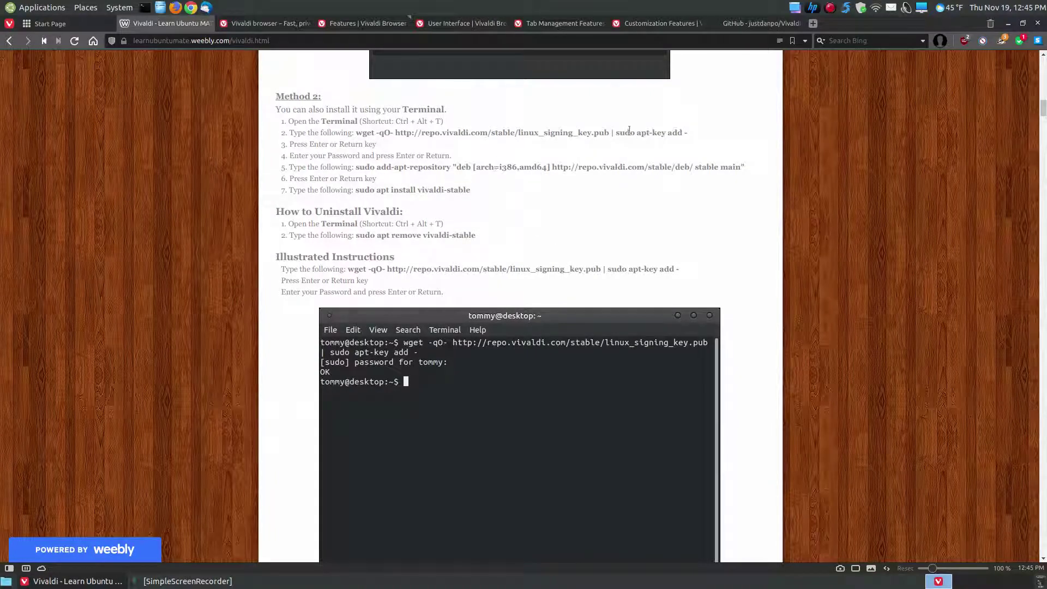
pyautogui.click(148, 10)
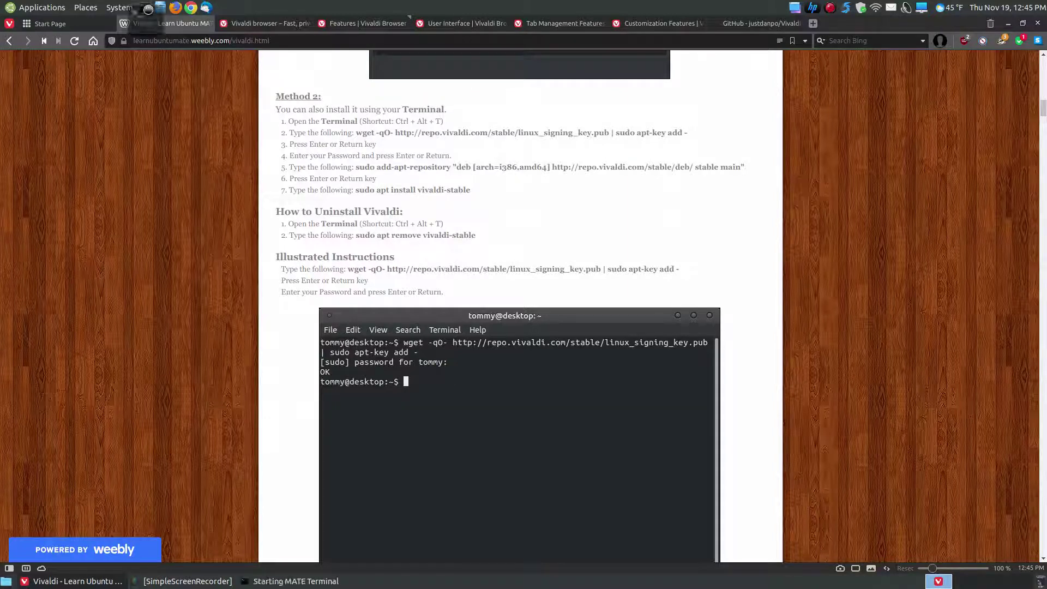
pyautogui.click(392, 24)
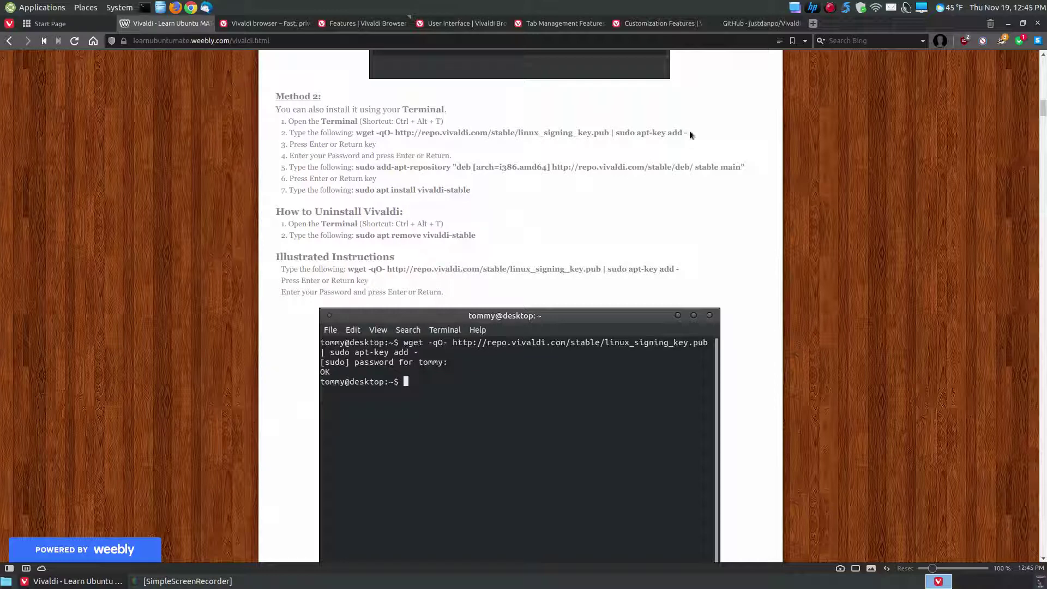
# Copy the wget signing-key command from step 2 of Method 2 and view its illustrated Terminal screenshot.
pyautogui.moveTo(689, 133); pyautogui.dragTo(366, 136)
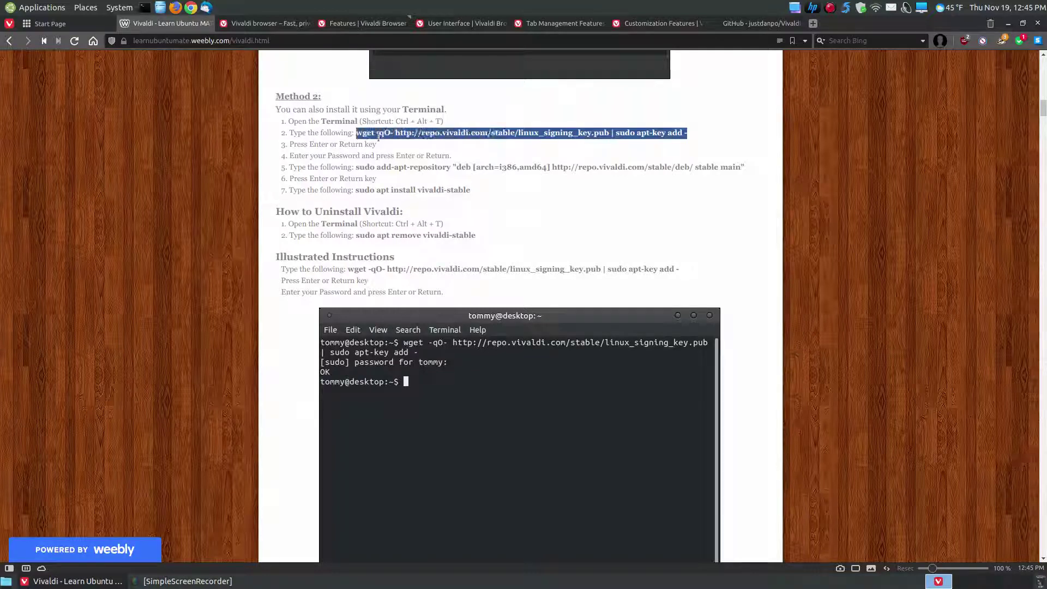
pyautogui.rightClick(379, 137)
pyautogui.click(417, 141)
pyautogui.scroll(-1, 735, 381)
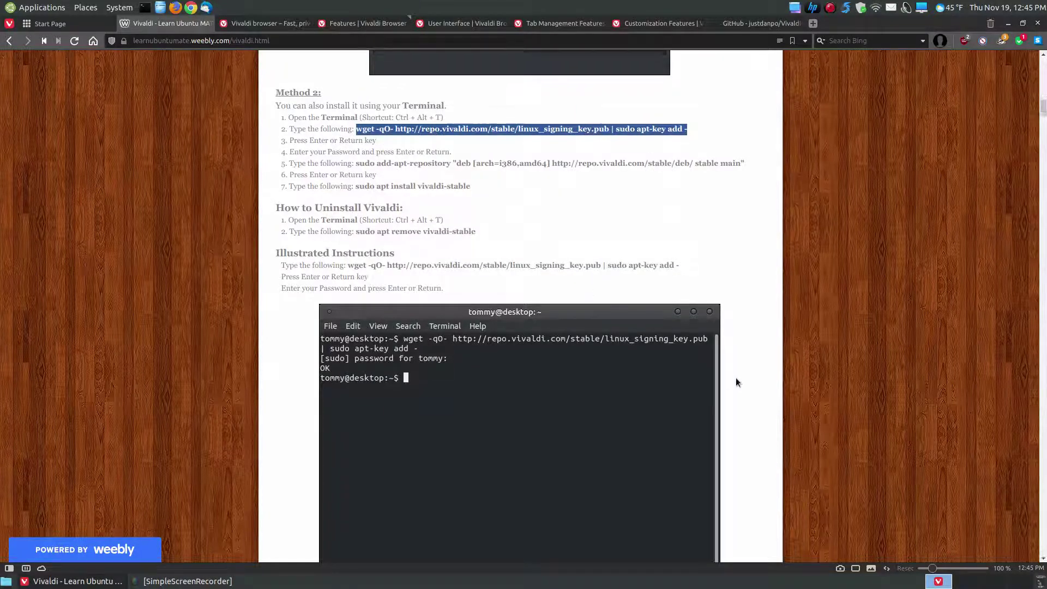
pyautogui.scroll(-2, 735, 382)
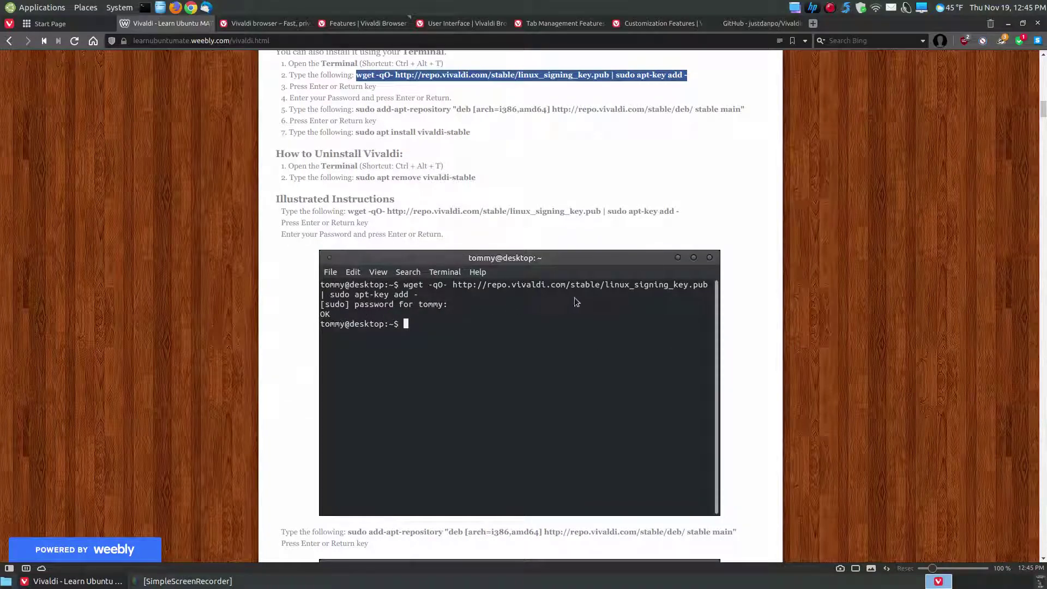
# Copy the sudo add-apt-repository command from step 5 of Method 2 and view its illustrated Terminal screenshot.
pyautogui.scroll(3, 571, 300)
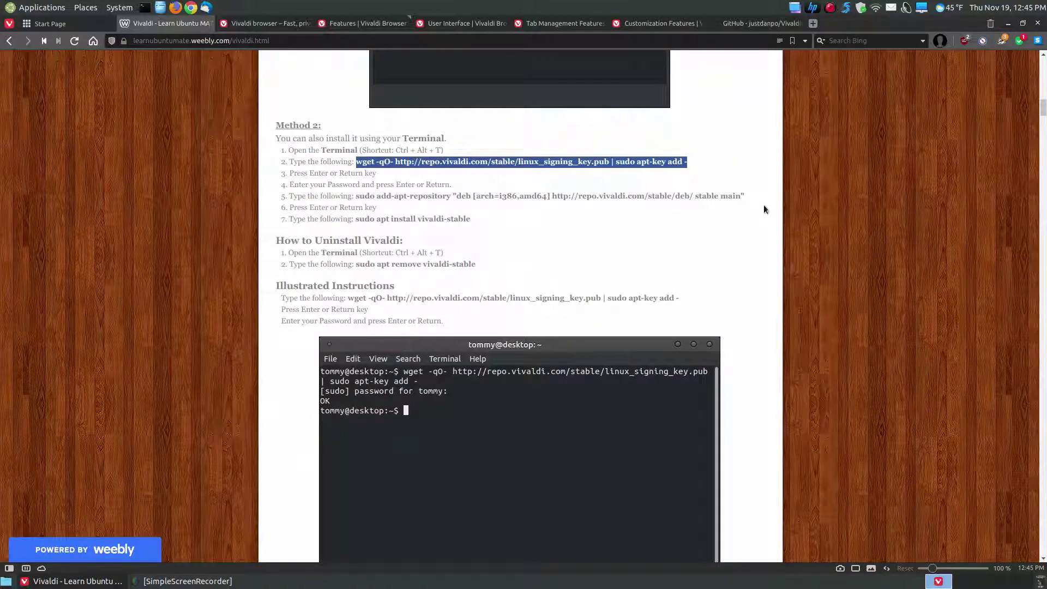
pyautogui.moveTo(746, 196); pyautogui.dragTo(354, 199)
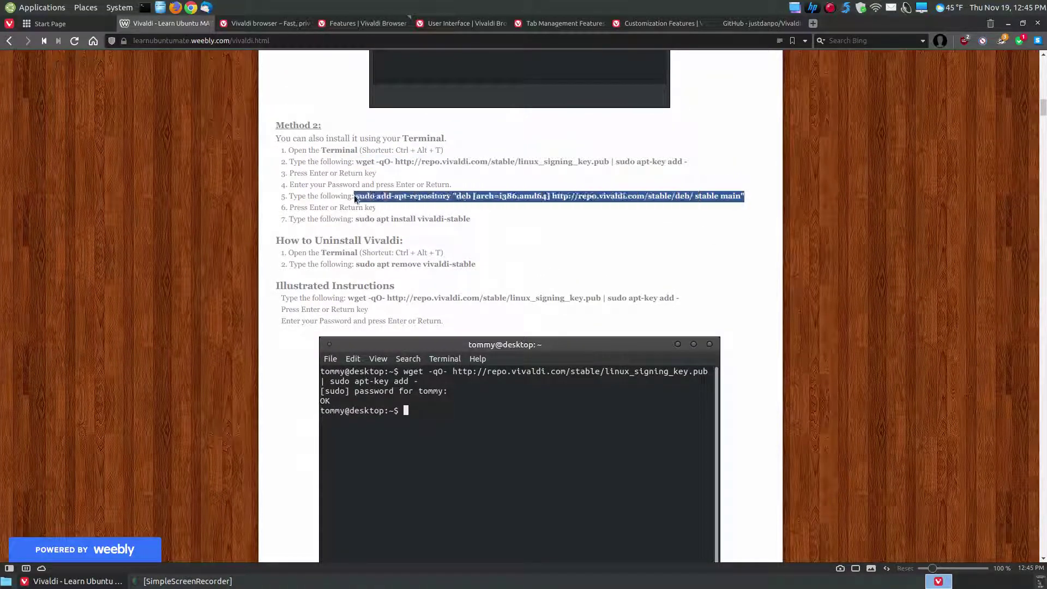
pyautogui.rightClick(366, 194)
pyautogui.click(396, 203)
pyautogui.scroll(-1, 691, 375)
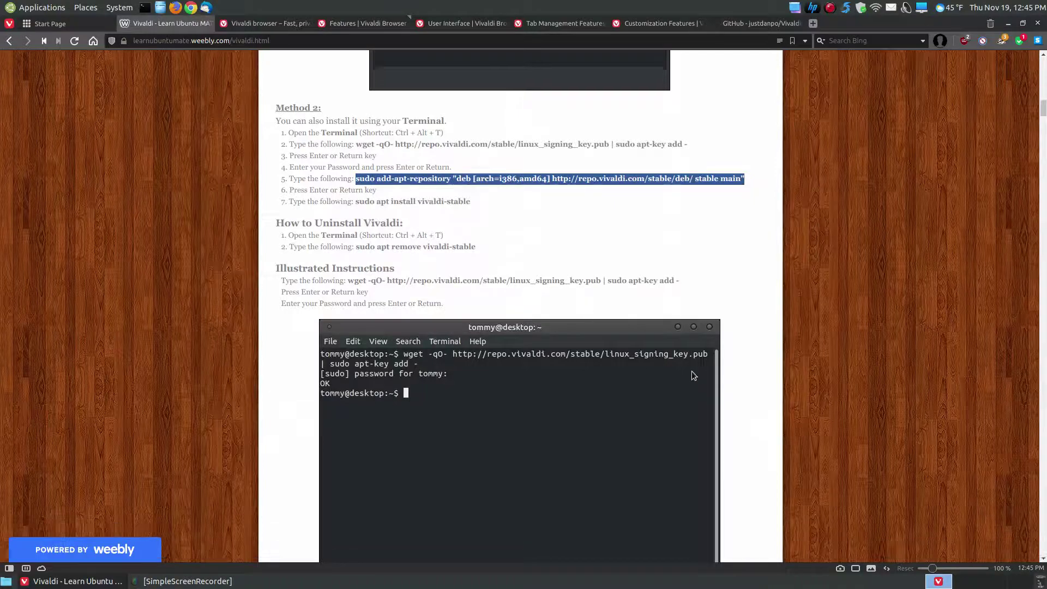
pyautogui.scroll(-15, 692, 376)
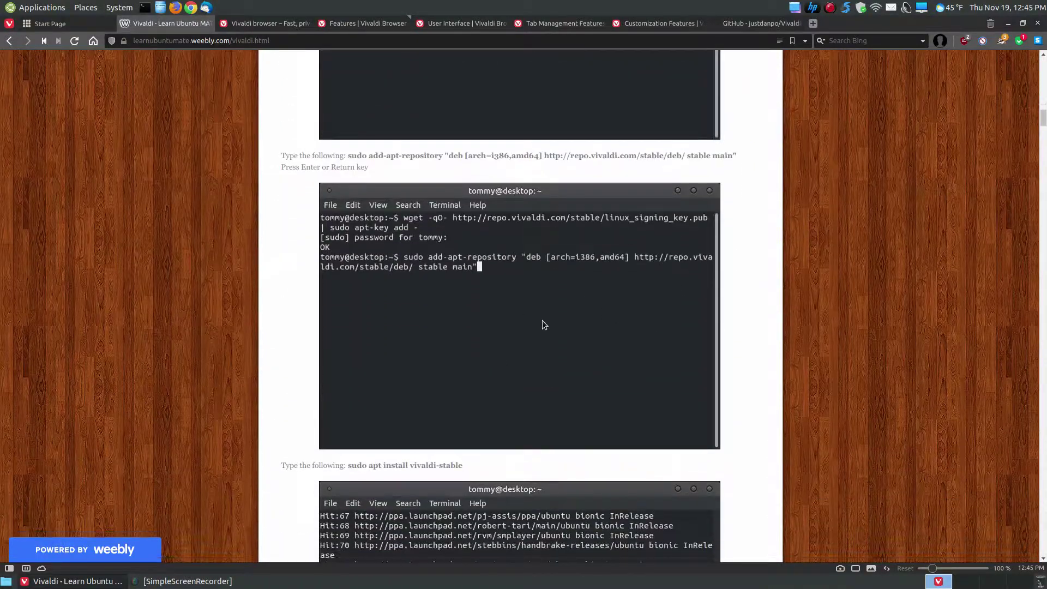
pyautogui.scroll(-7, 607, 374)
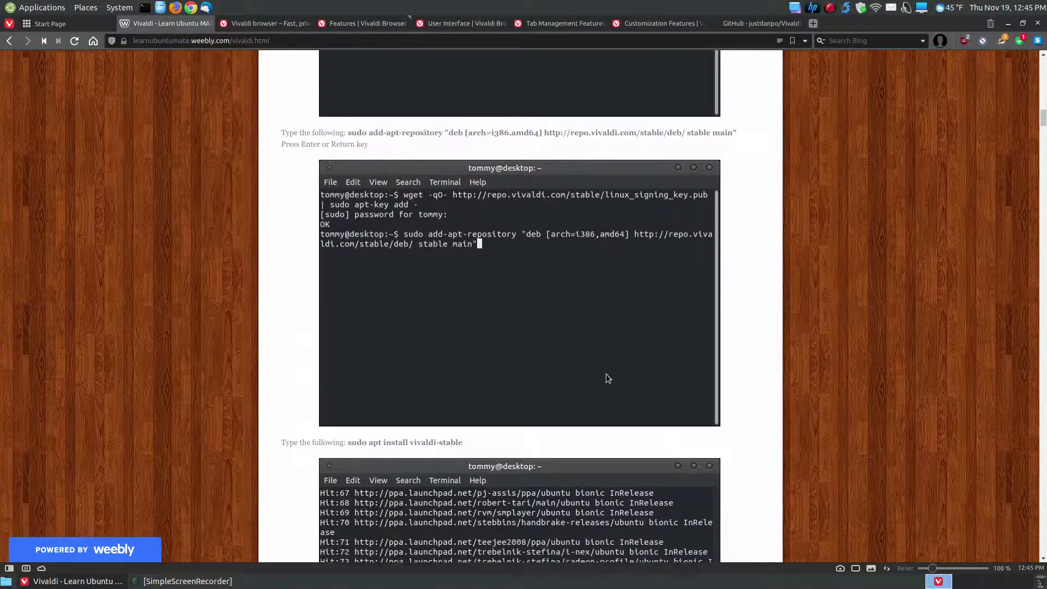
pyautogui.scroll(20, 531, 506)
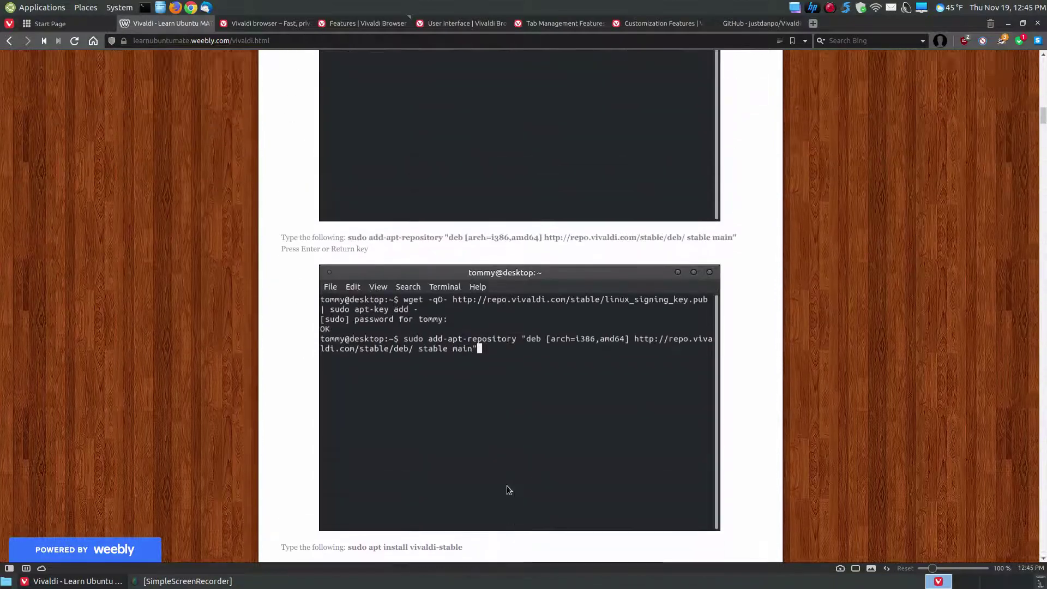
# Copy the command sudo apt install vivaldi-stable from step 7 of Method 2 and view its Terminal screenshot.
pyautogui.scroll(2, 497, 481)
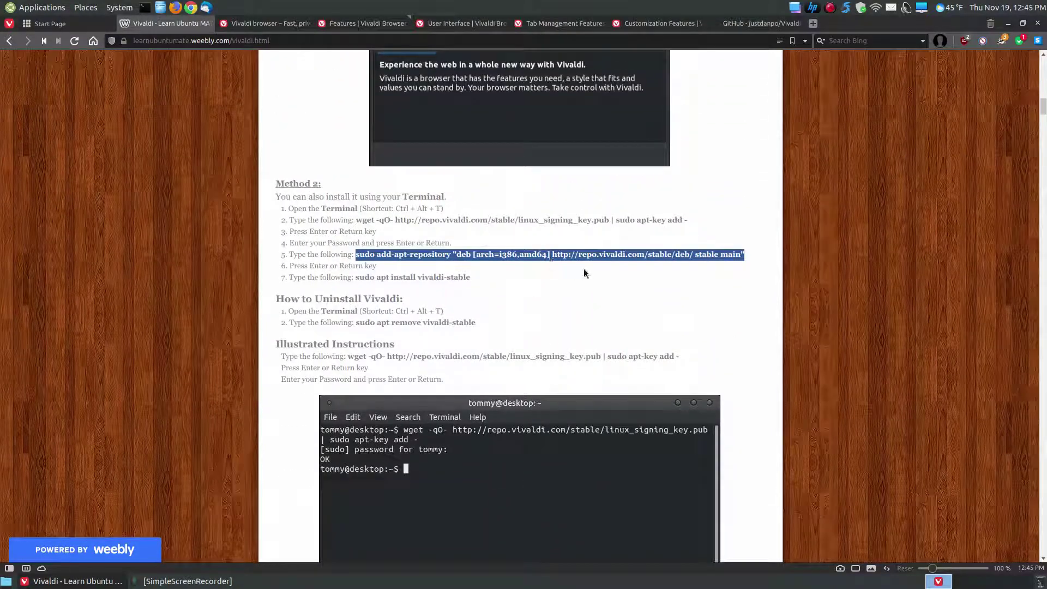
pyautogui.click(613, 269)
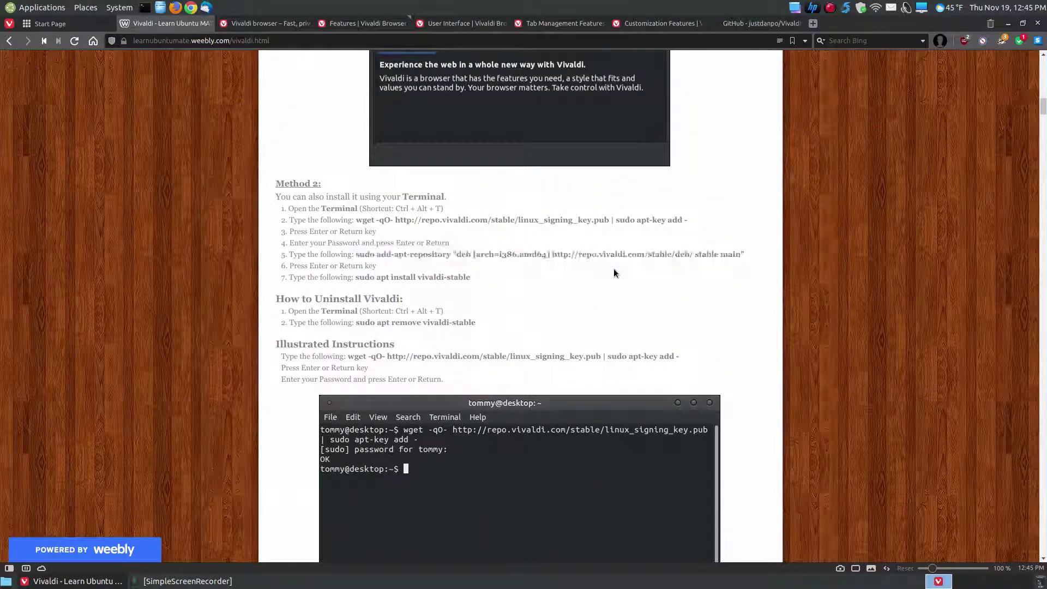
pyautogui.moveTo(472, 279); pyautogui.dragTo(354, 279)
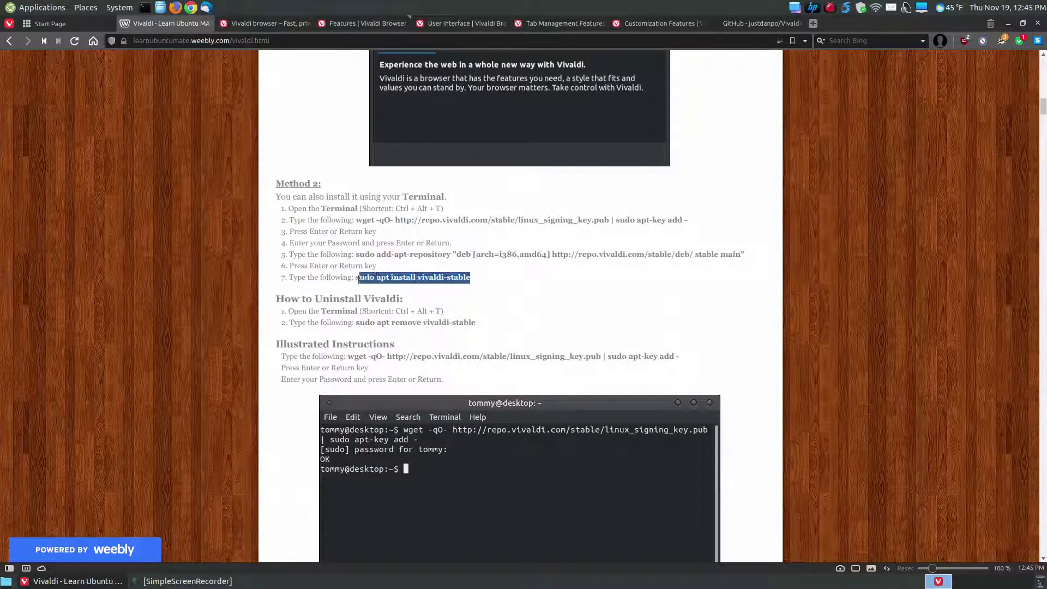
pyautogui.rightClick(391, 277)
pyautogui.click(483, 284)
pyautogui.scroll(-8, 917, 363)
pyautogui.scroll(-20, 917, 363)
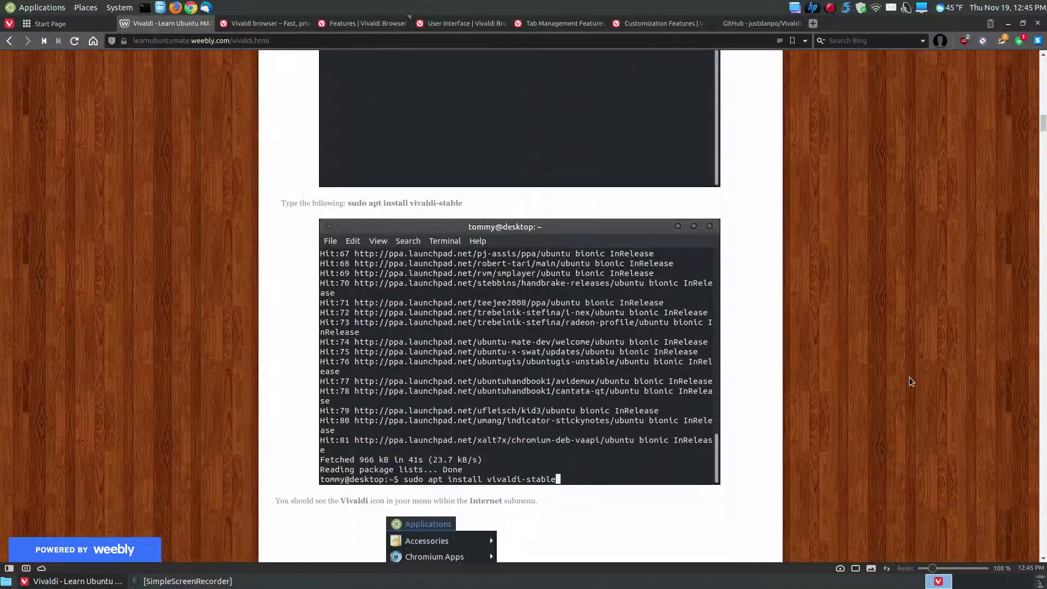
# Recheck the illustrated repository and install commands, and view the Vivaldi entry in the Internet submenu screenshot.
pyautogui.scroll(8, 908, 385)
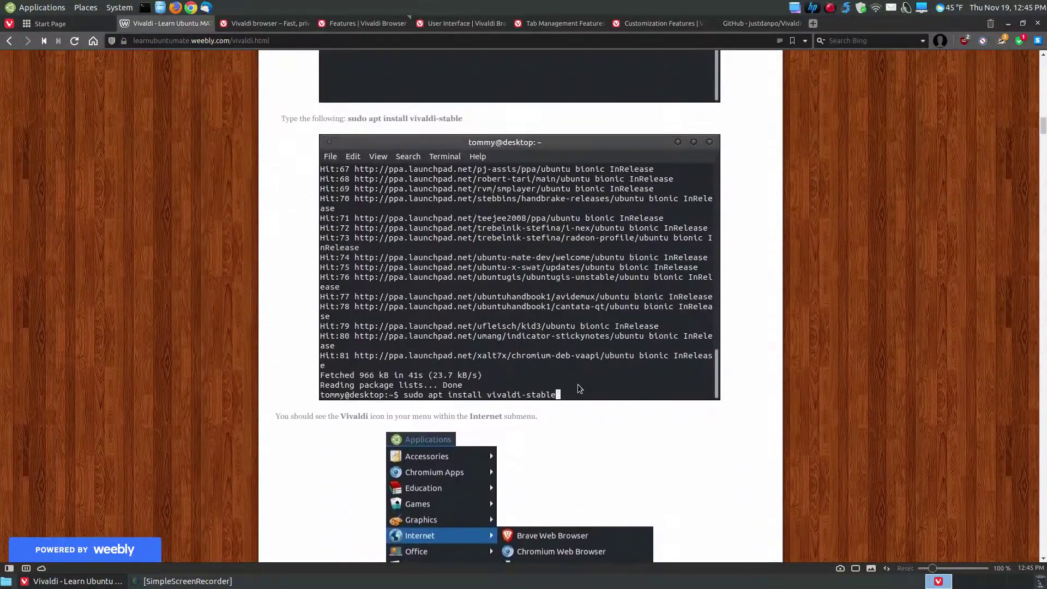
pyautogui.scroll(9, 804, 404)
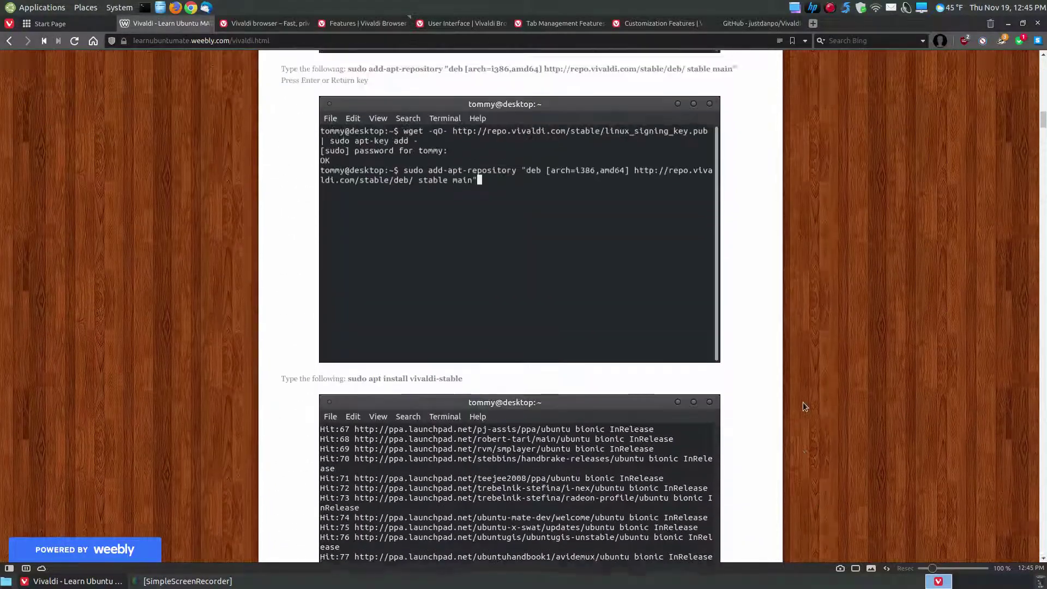
pyautogui.scroll(-20, 798, 406)
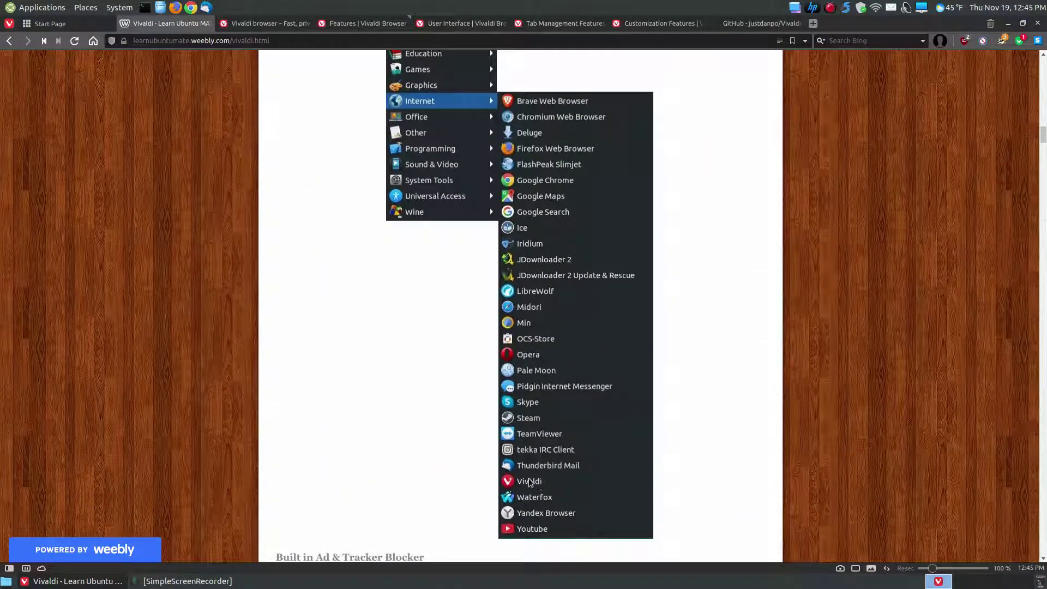
pyautogui.scroll(2, 538, 480)
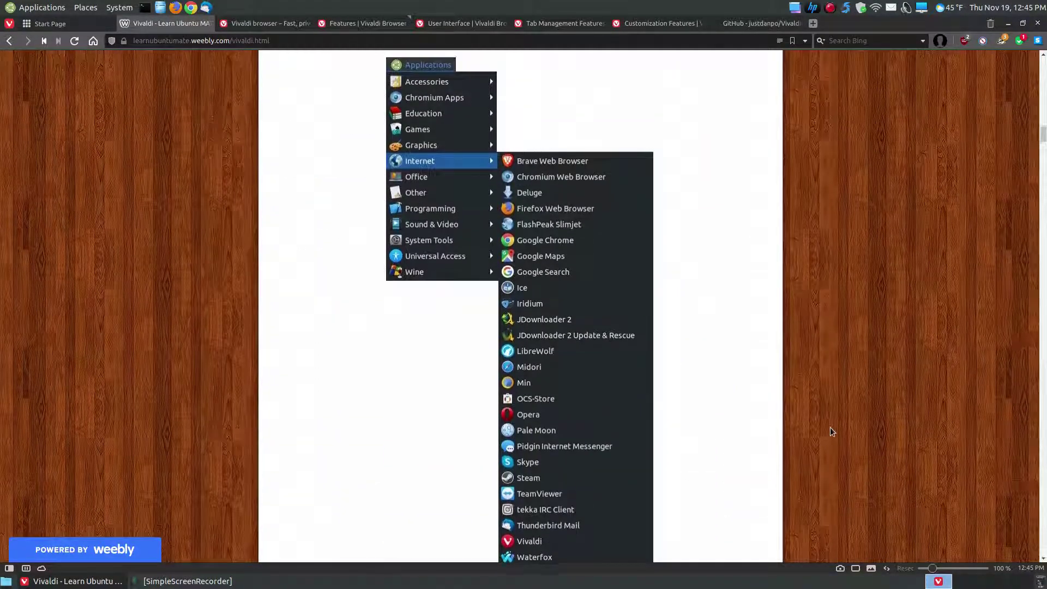
# Highlight the command sudo apt remove vivaldi-stable under How to Uninstall Vivaldi, then clear the selection.
pyautogui.scroll(20, 830, 427)
pyautogui.scroll(16, 829, 426)
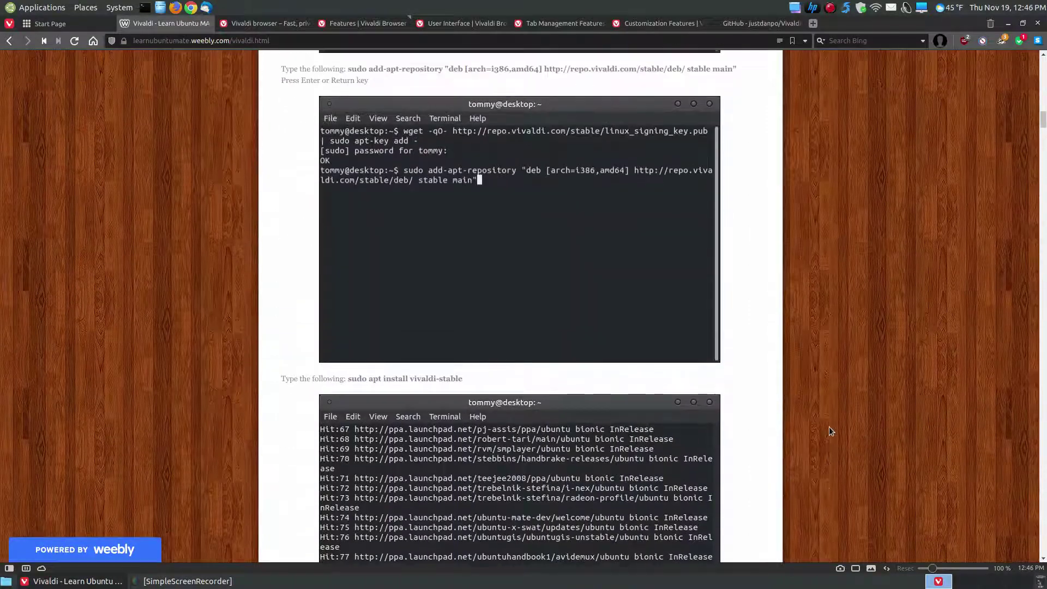
pyautogui.scroll(2, 828, 431)
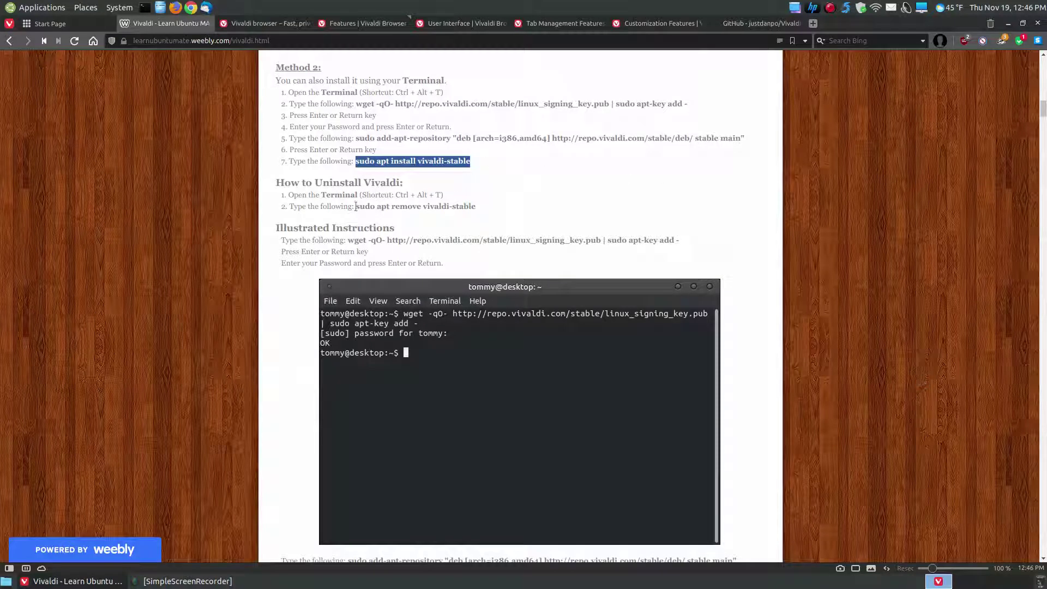
pyautogui.moveTo(357, 206); pyautogui.dragTo(479, 206)
pyautogui.click(990, 356)
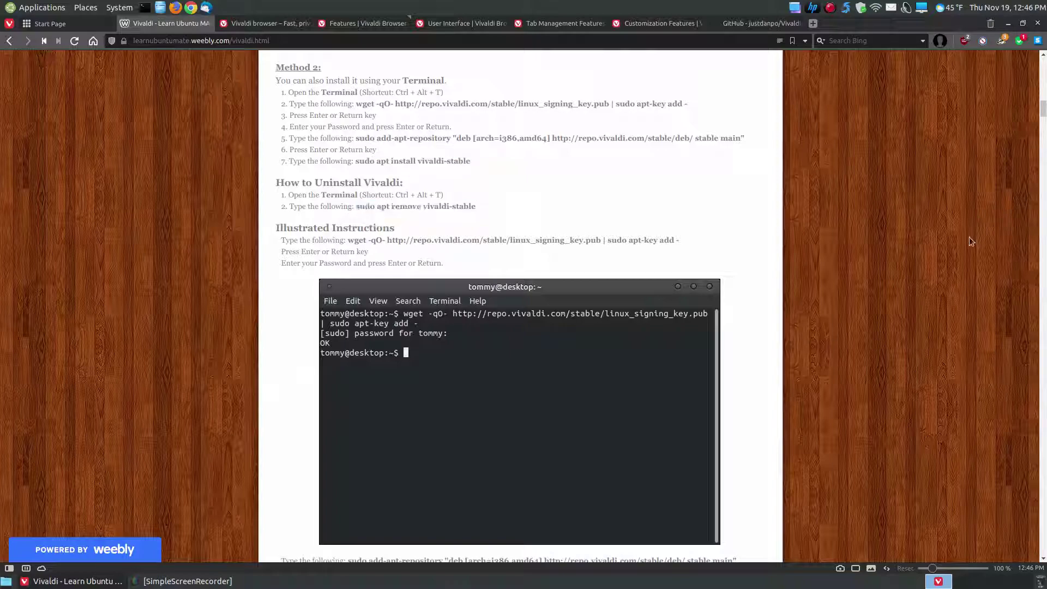
# Read the Built in Ad & Tracker Blocker section, including its blocking level and Privacy settings screenshots.
pyautogui.scroll(-12, 969, 236)
pyautogui.scroll(-14, 888, 308)
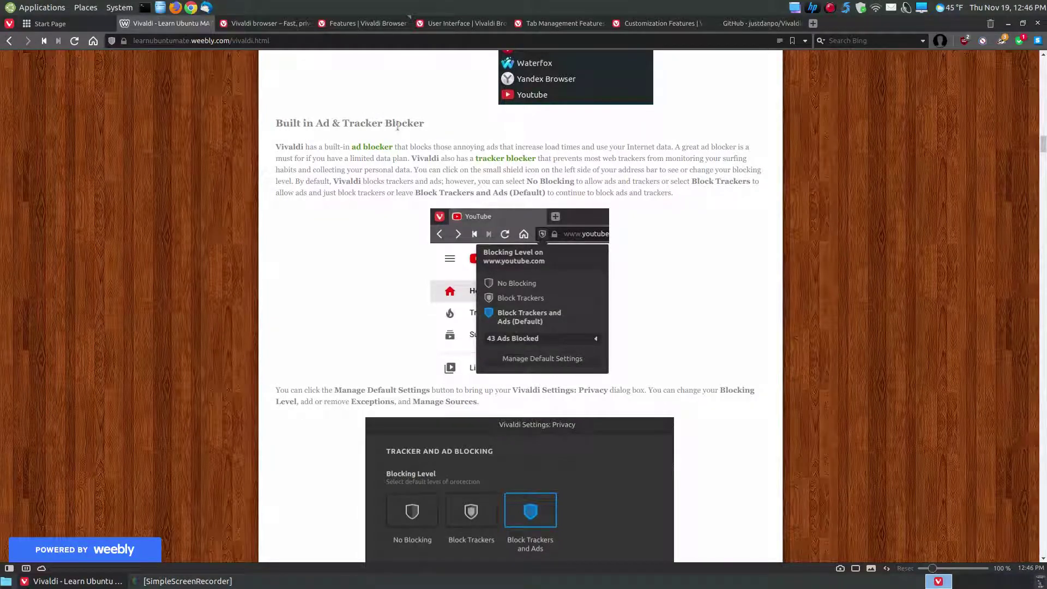
pyautogui.scroll(-1, 725, 283)
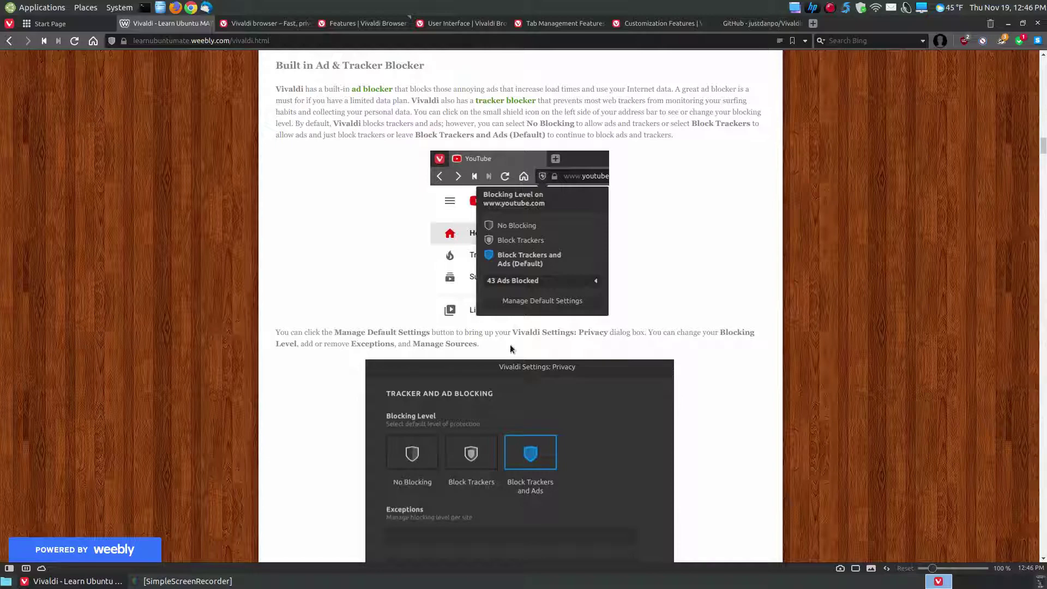
pyautogui.scroll(-1, 509, 344)
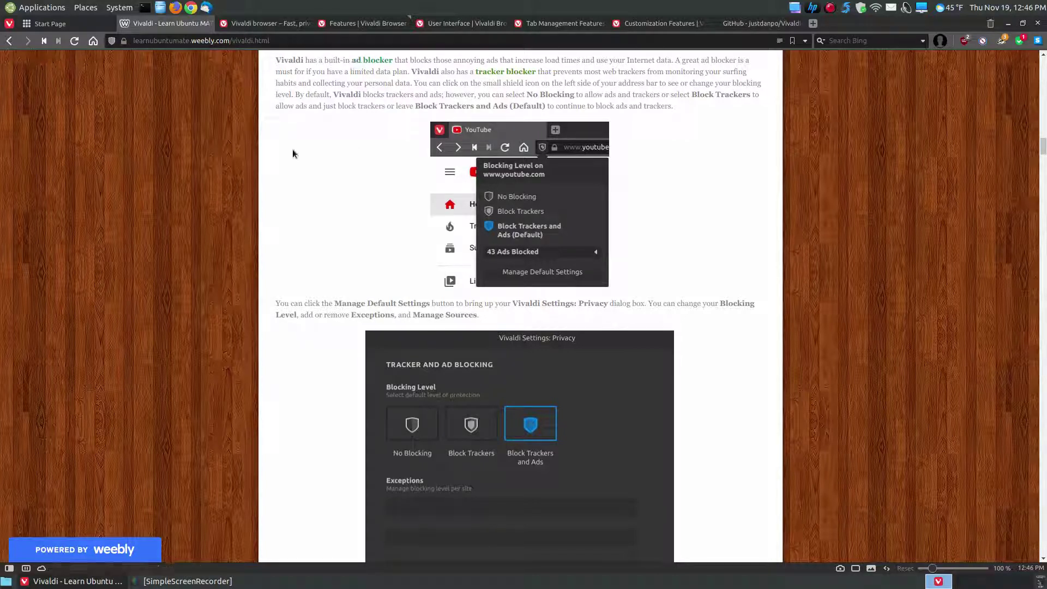
# Review the current site's ad and tracker blocking levels and the default Privacy settings, leaving both without making changes.
pyautogui.click(112, 44)
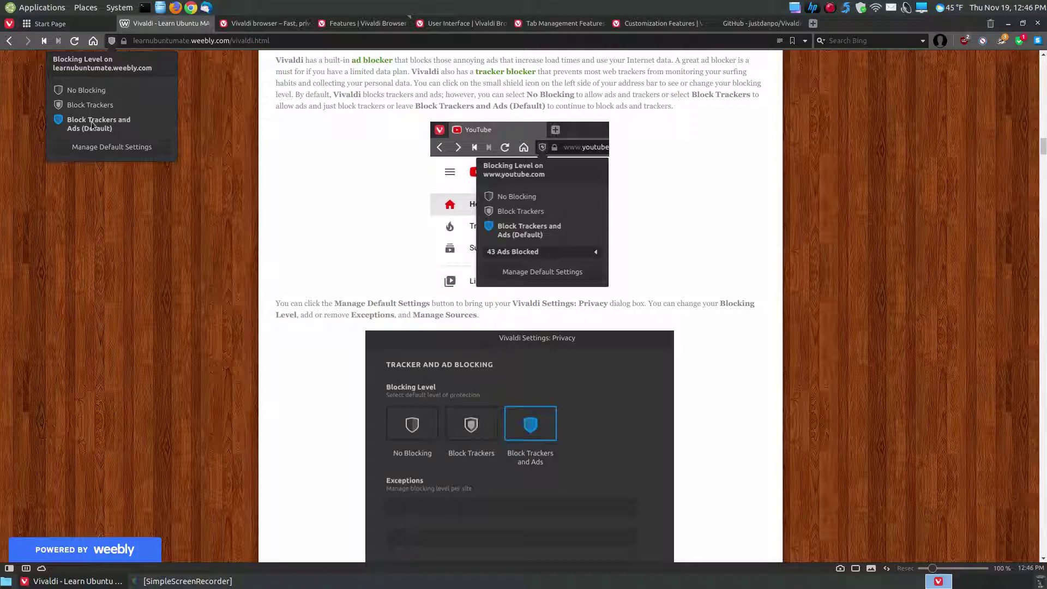
pyautogui.click(110, 150)
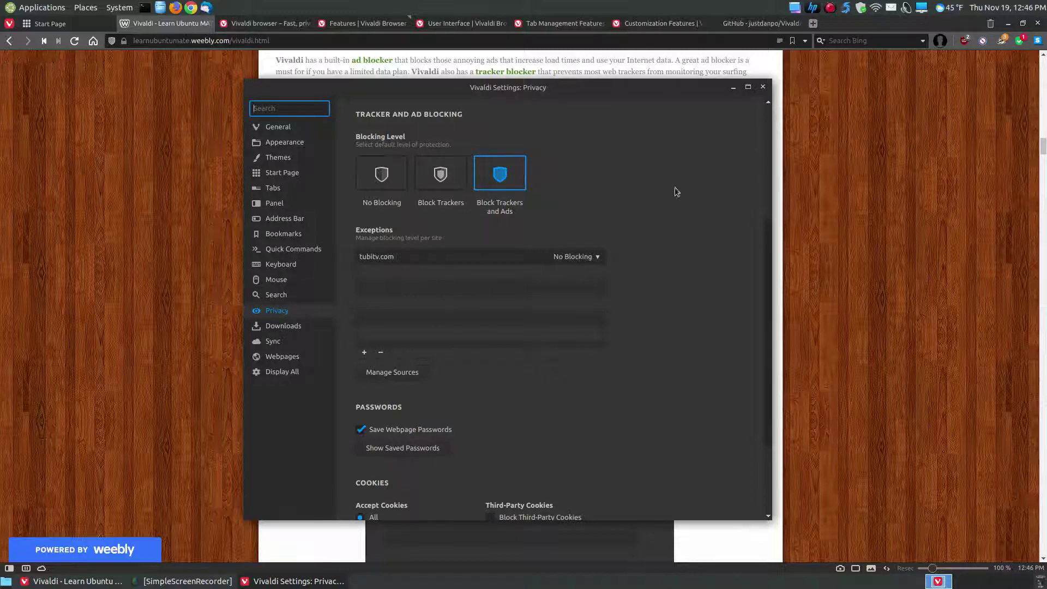
pyautogui.click(763, 88)
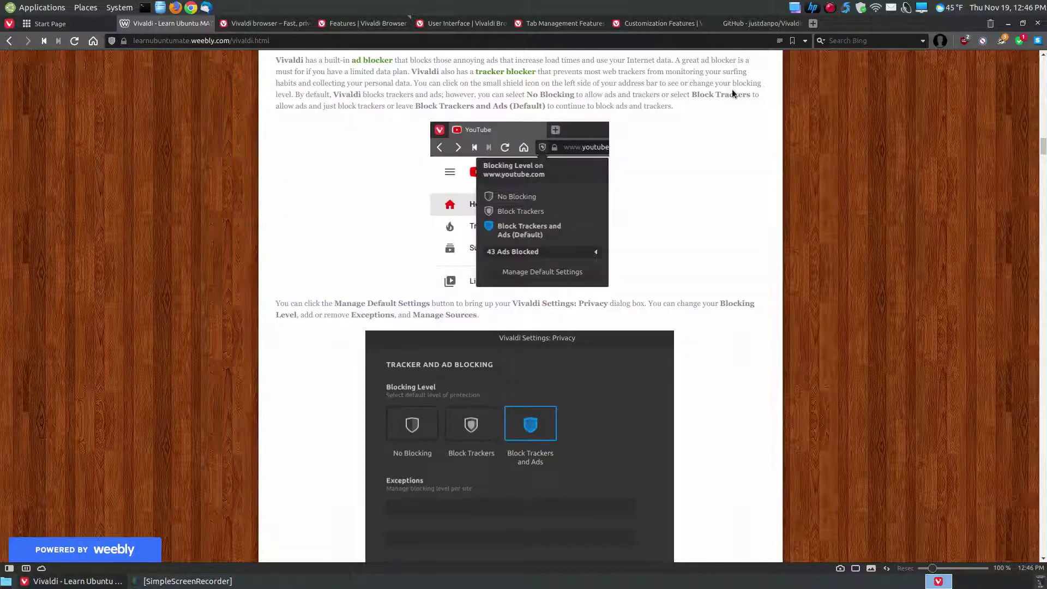
pyautogui.click(112, 44)
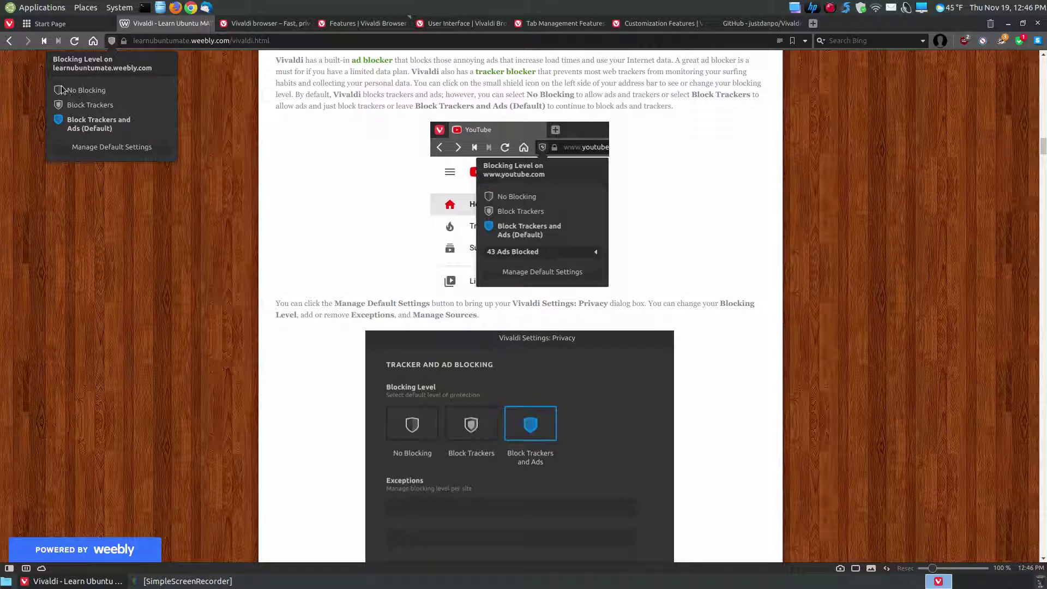
pyautogui.click(217, 101)
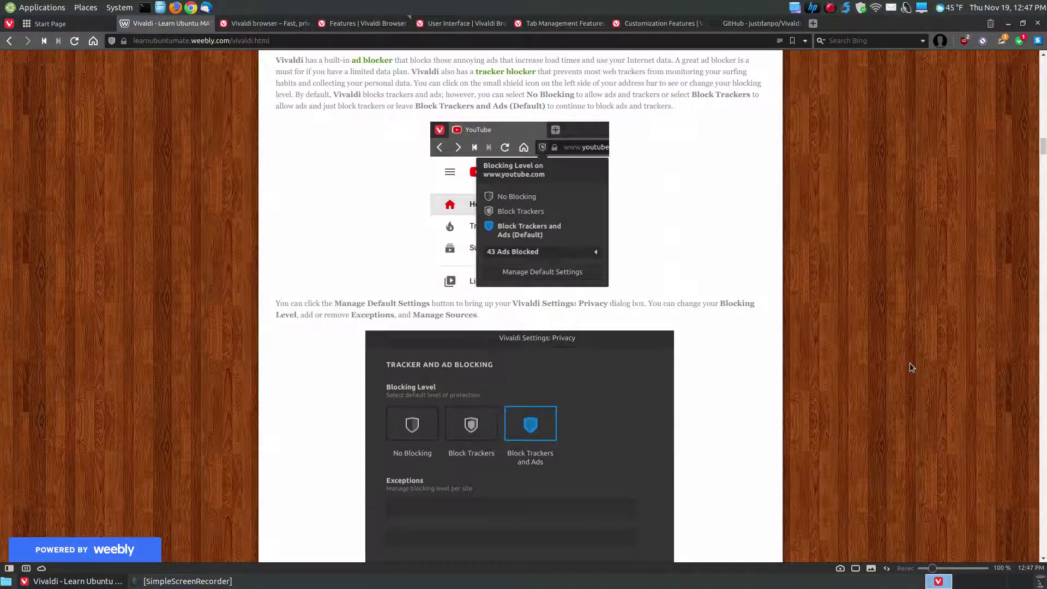
# Read about the tracker blocking sources and the Extensions section with its recommended ad-blocking and privacy add-ons.
pyautogui.scroll(-6, 909, 362)
pyautogui.scroll(-14, 909, 365)
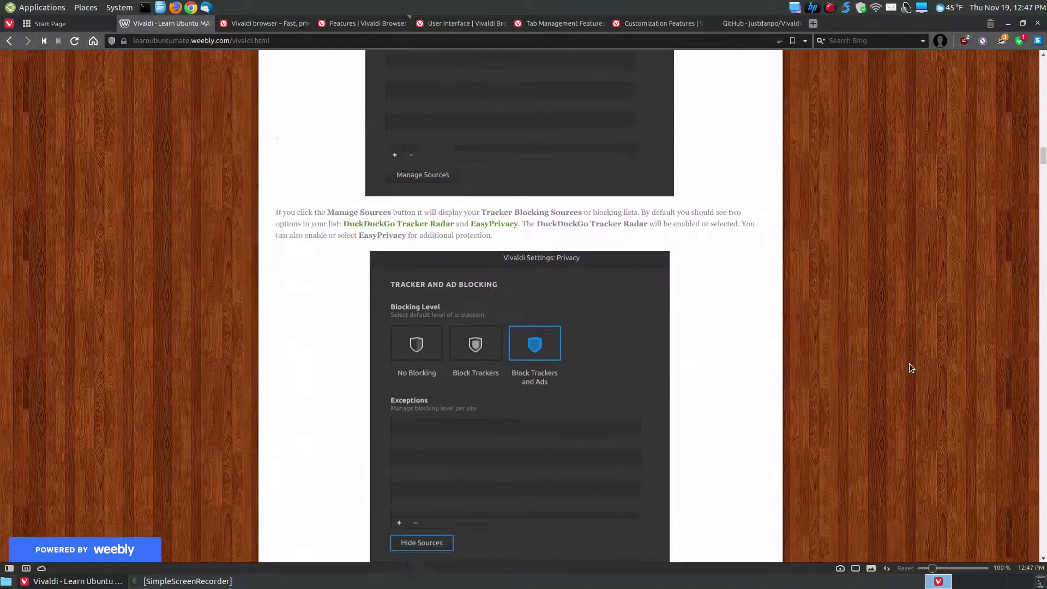
pyautogui.scroll(-7, 905, 364)
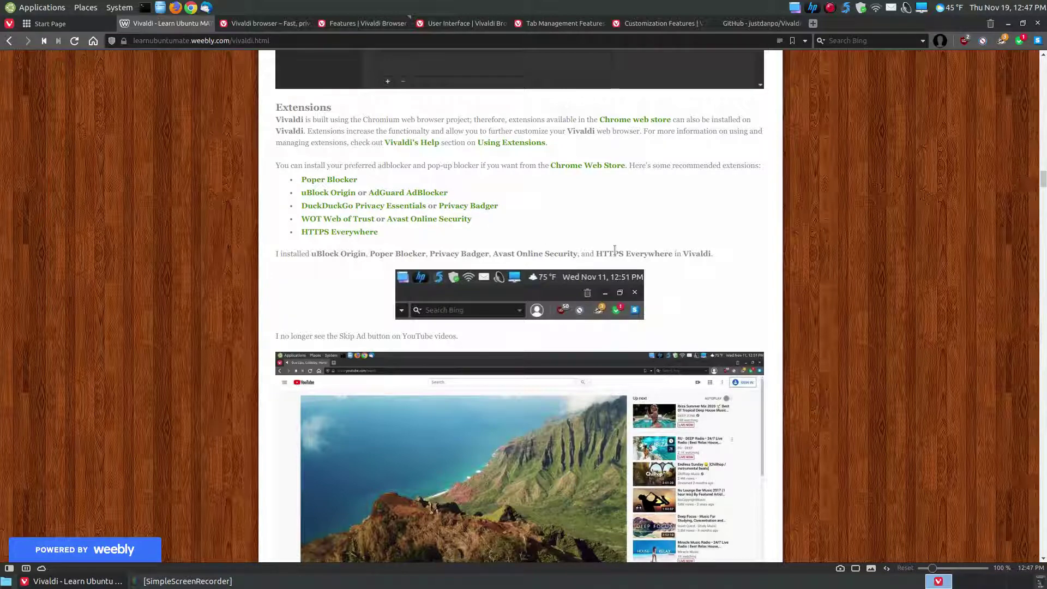
pyautogui.scroll(-1, 614, 250)
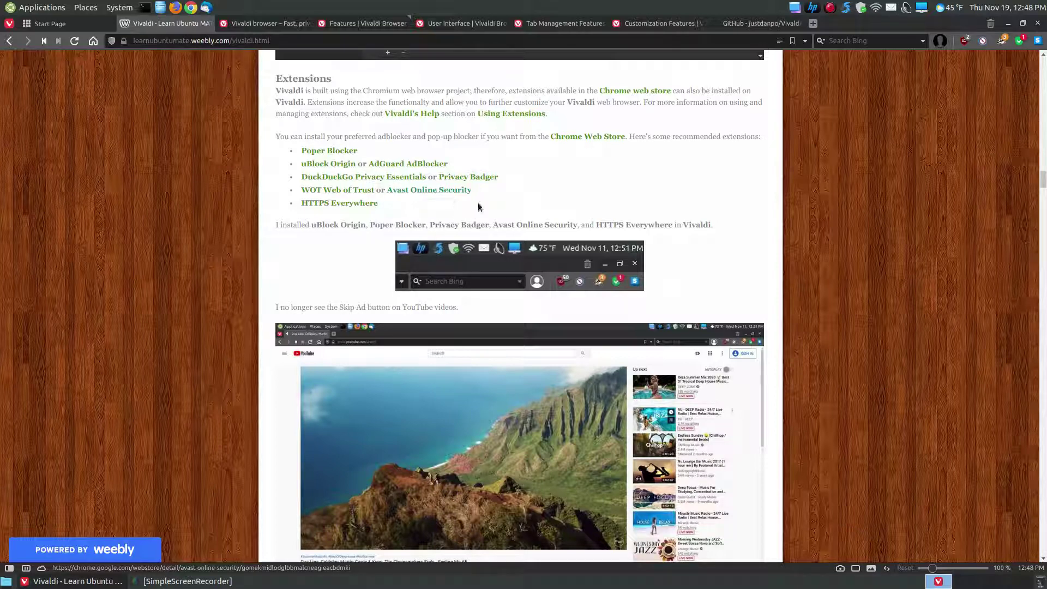
pyautogui.scroll(-1, 793, 407)
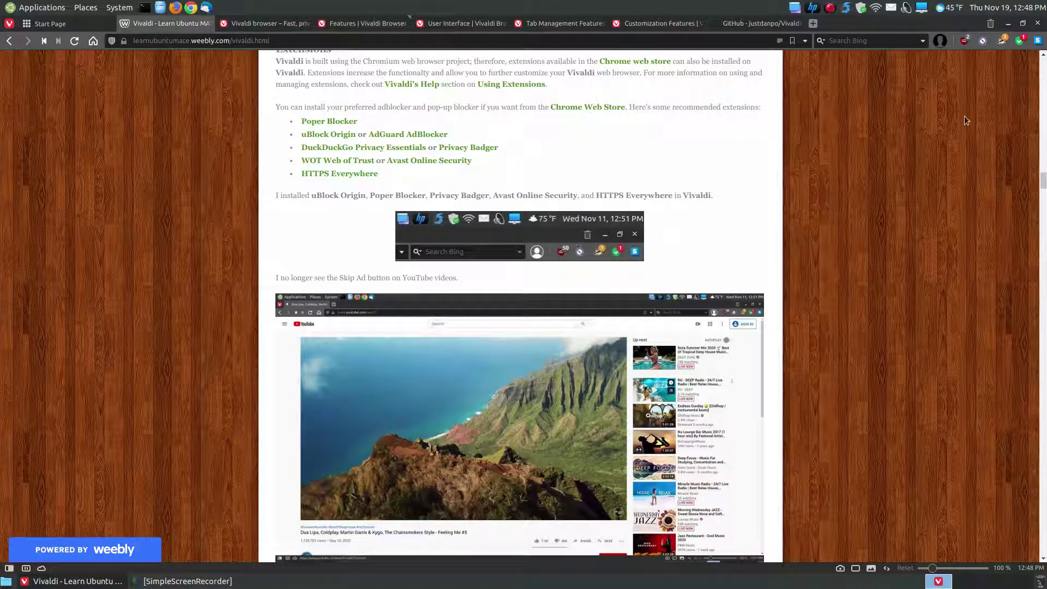
# Read the note and screenshot about YouTube ads and the beginning of the Tab Stacks section.
pyautogui.scroll(-4, 908, 261)
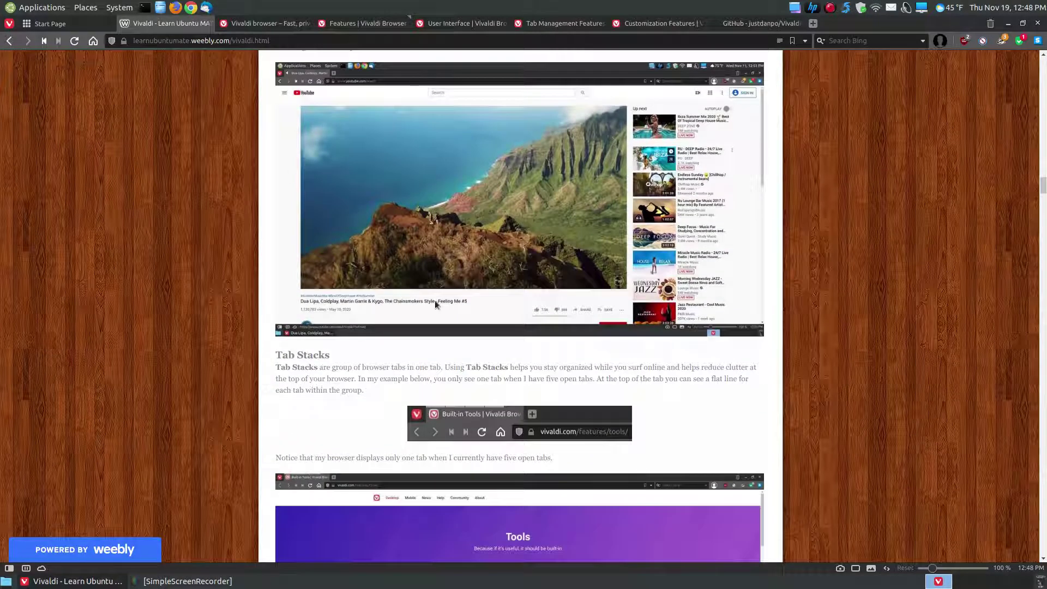
pyautogui.scroll(2, 481, 242)
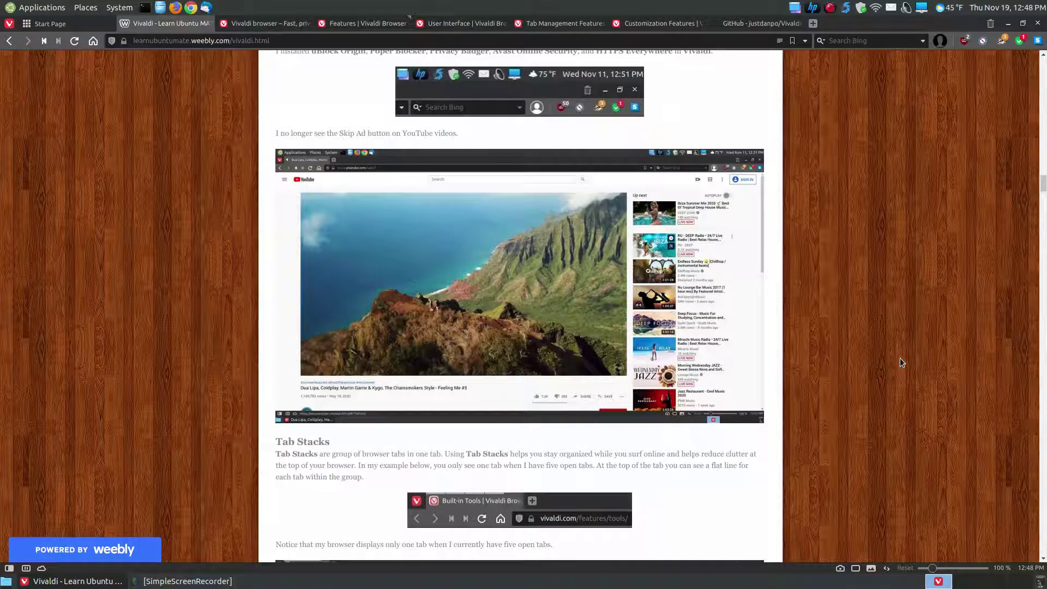
pyautogui.scroll(-5, 892, 338)
pyautogui.scroll(-2, 890, 342)
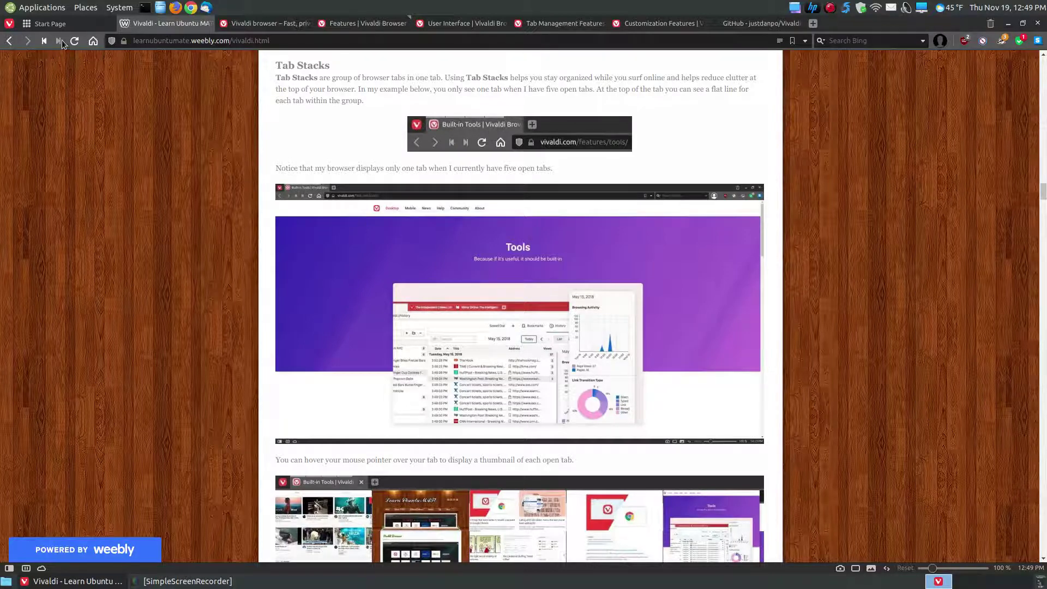
# Close the Start Page tab and the tab holding the Vivaldi home page.
pyautogui.click(54, 23)
pyautogui.click(108, 24)
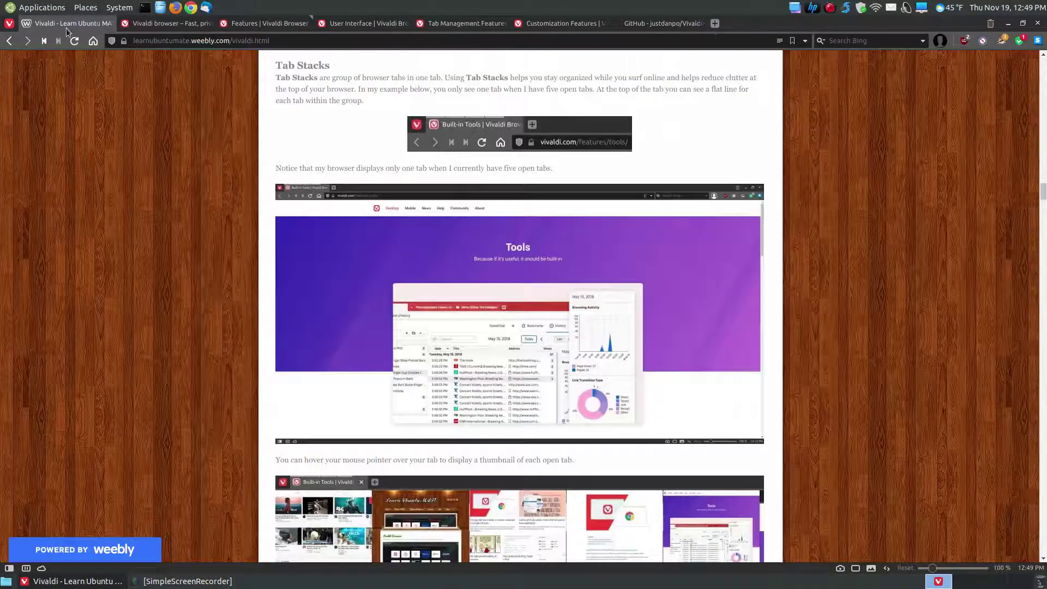
pyautogui.click(162, 24)
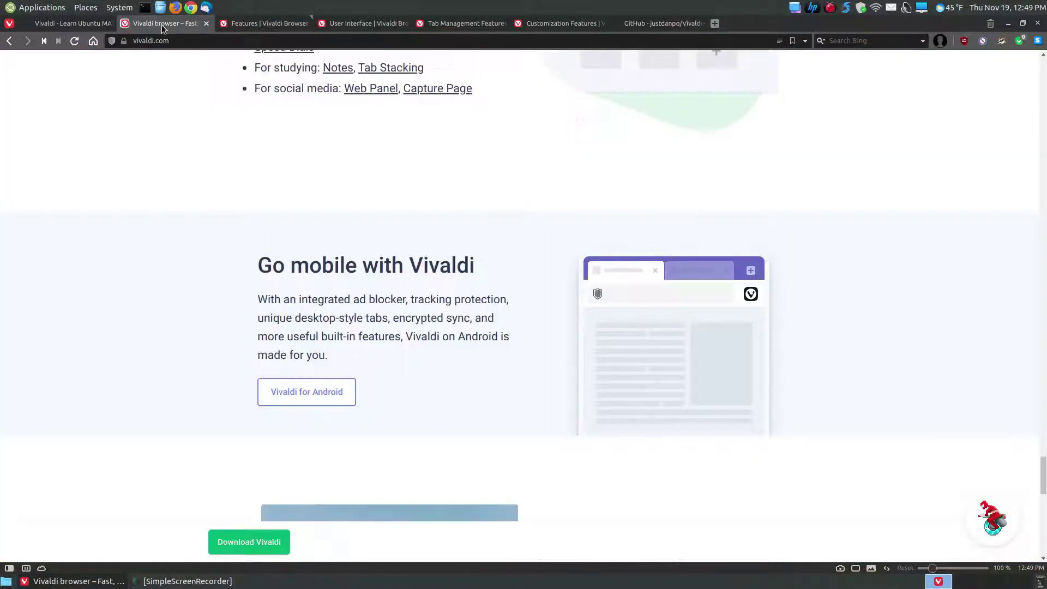
pyautogui.click(207, 24)
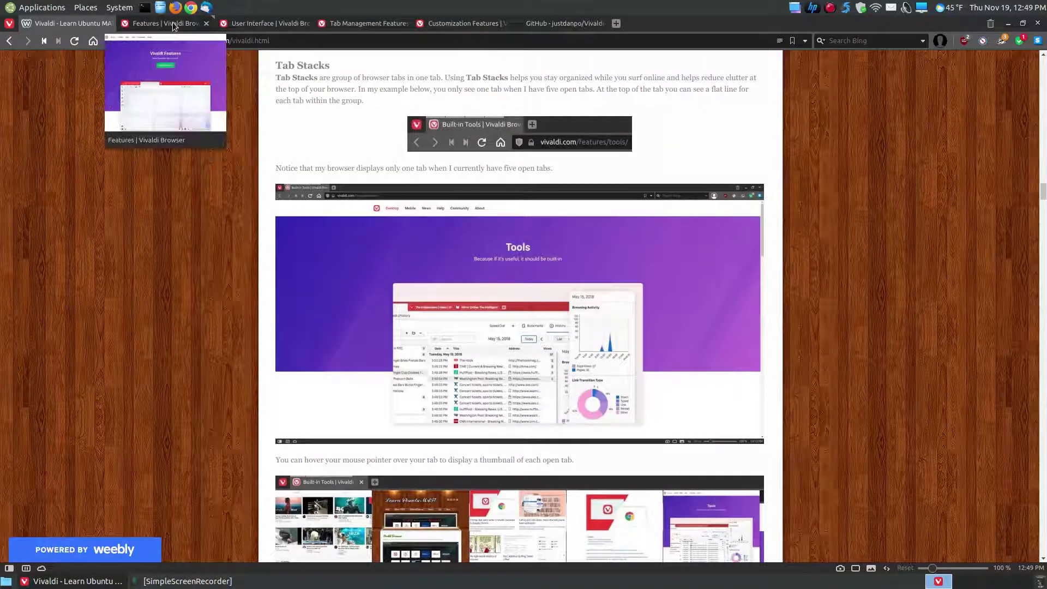
# Stack the Vivaldi Features tab together with the Learn Ubuntu MATE article tab.
pyautogui.click(174, 25)
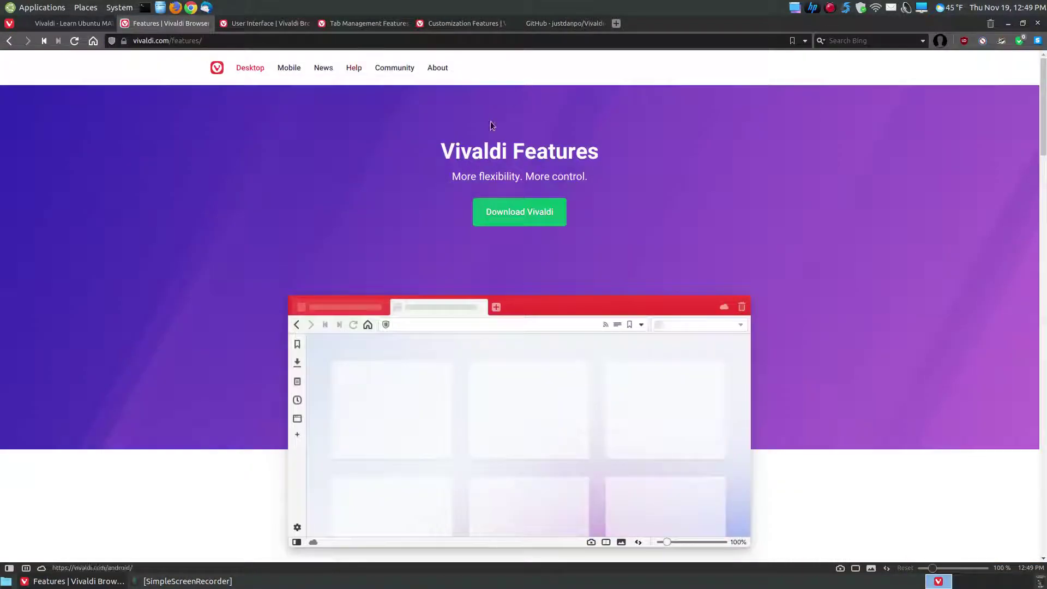
pyautogui.click(61, 21)
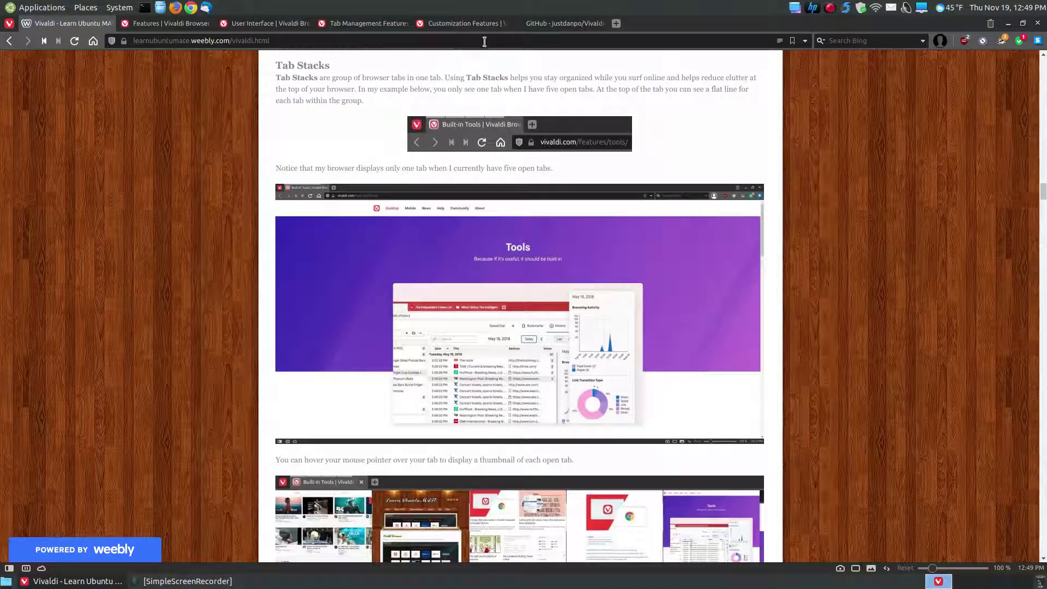
pyautogui.click(165, 25)
pyautogui.moveTo(173, 24); pyautogui.dragTo(136, 24)
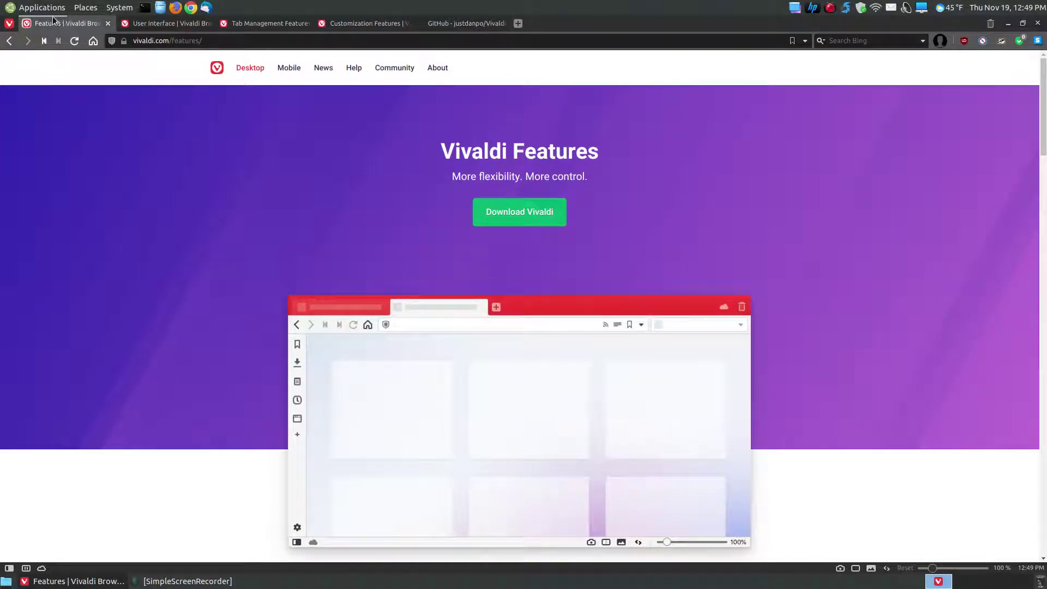
# Switch to the Learn Ubuntu MATE page and back to the Features page through the stack's thumbnails.
pyautogui.click(181, 27)
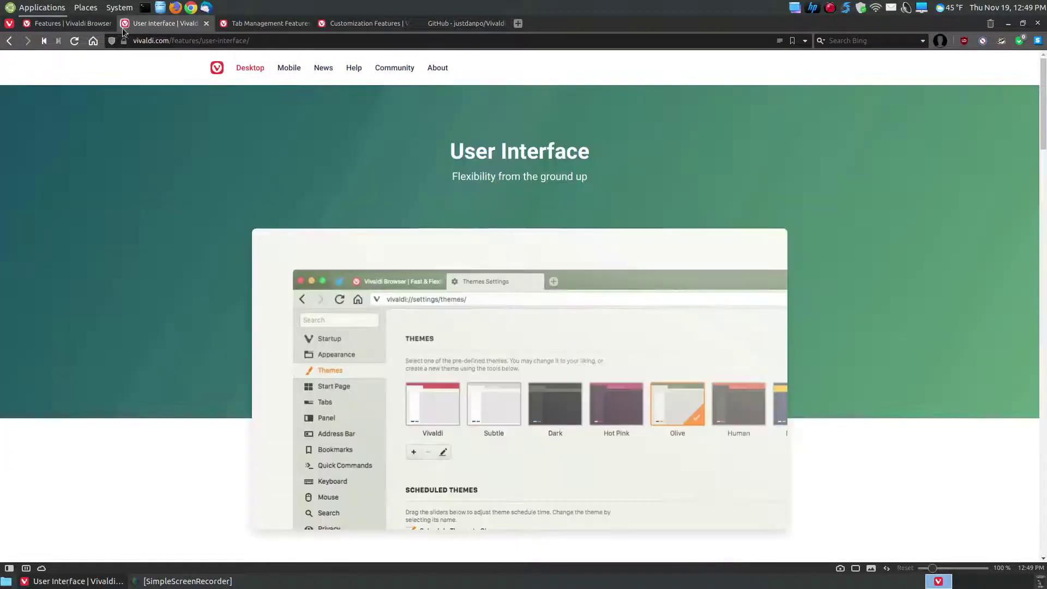
pyautogui.click(78, 26)
pyautogui.moveTo(50, 26)
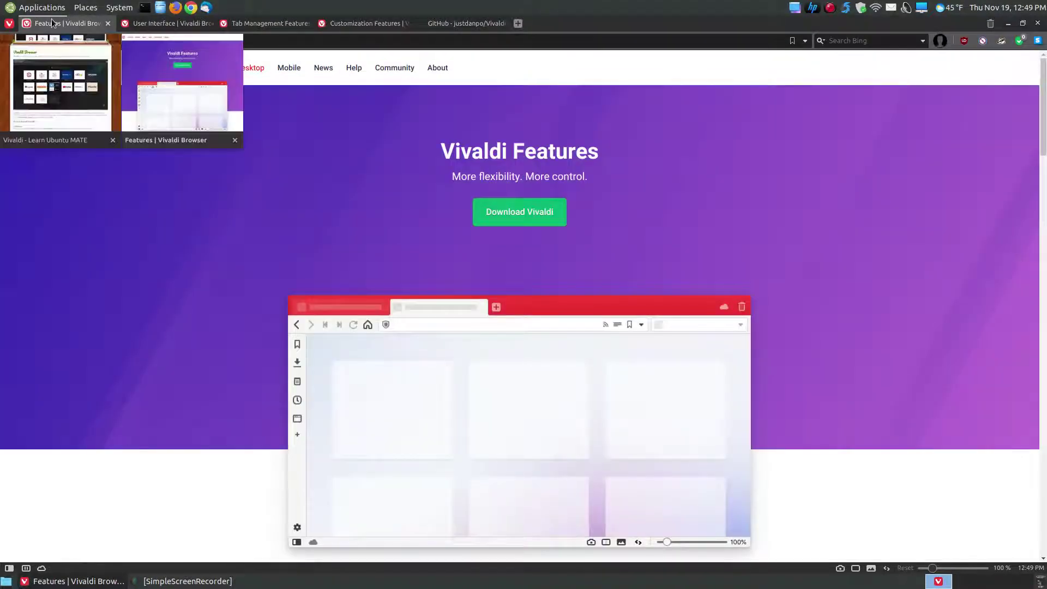
pyautogui.click(57, 87)
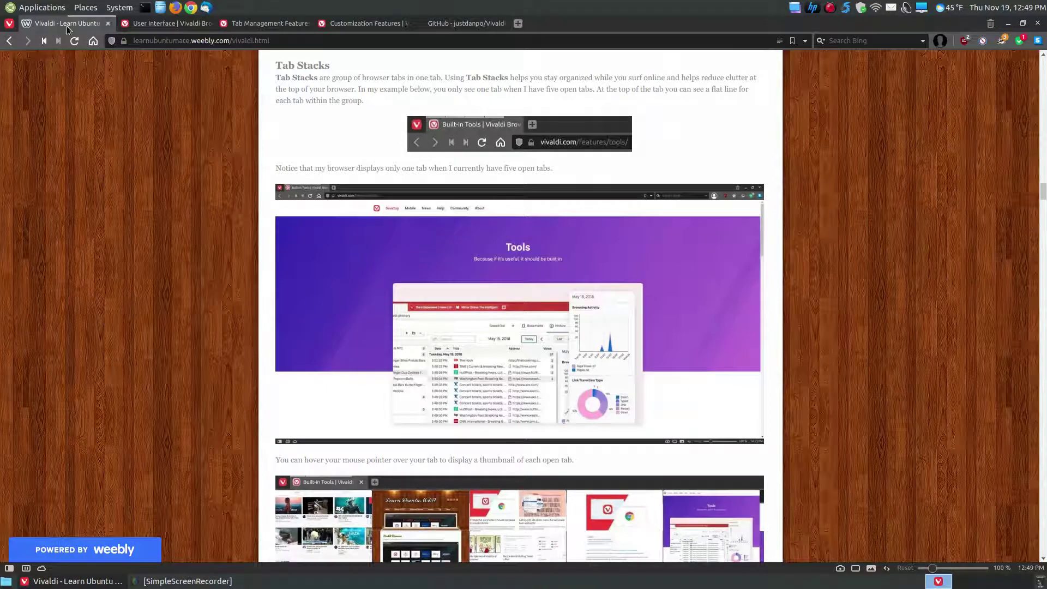
pyautogui.moveTo(67, 25)
pyautogui.click(143, 62)
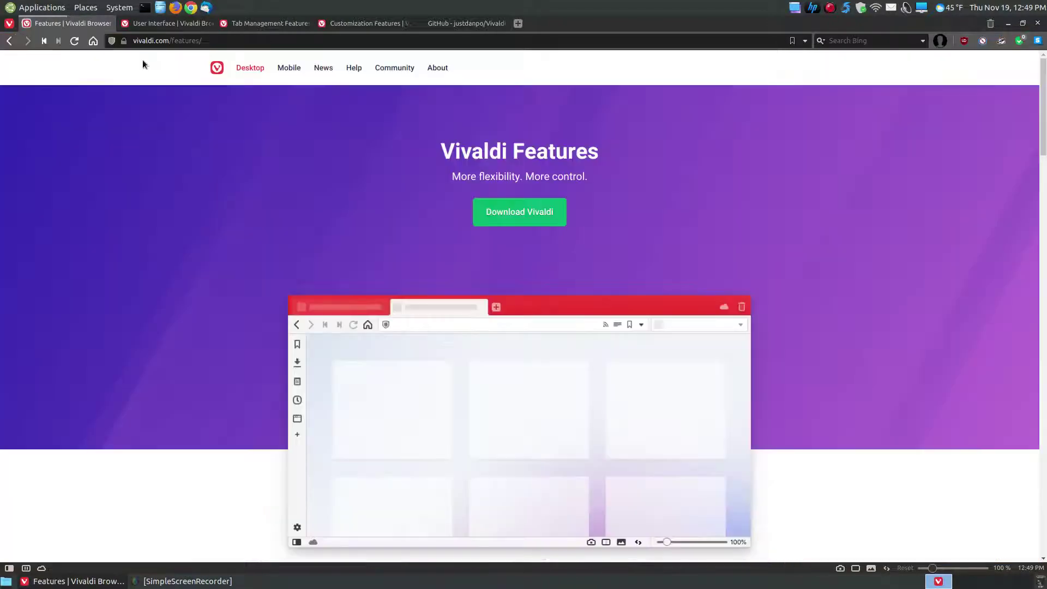
pyautogui.moveTo(48, 20)
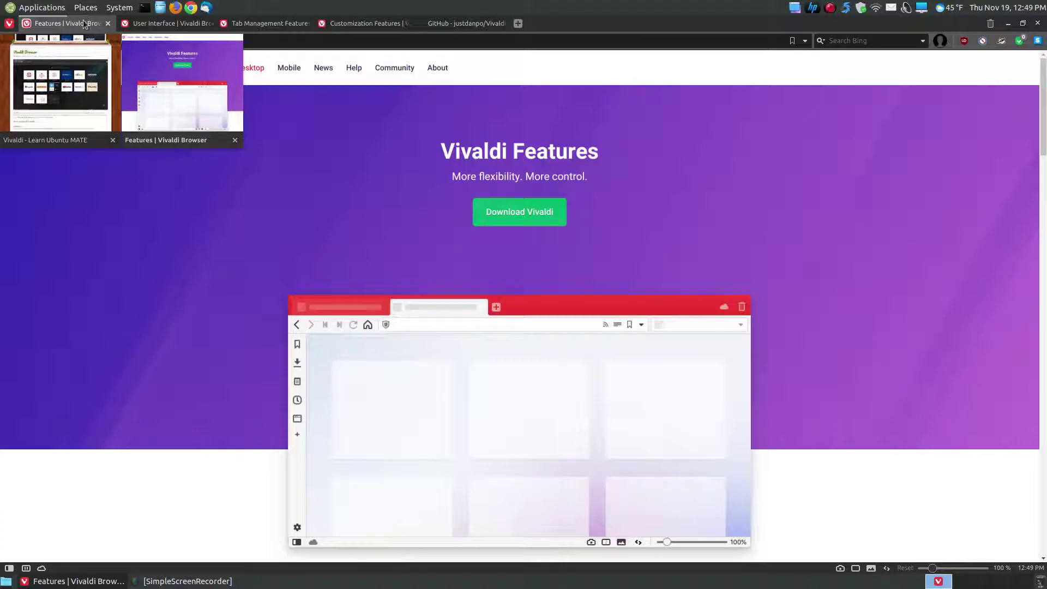
# Add the User Interface and Tab Management tabs to the stack and preview the thumbnails of its pages.
pyautogui.click(165, 26)
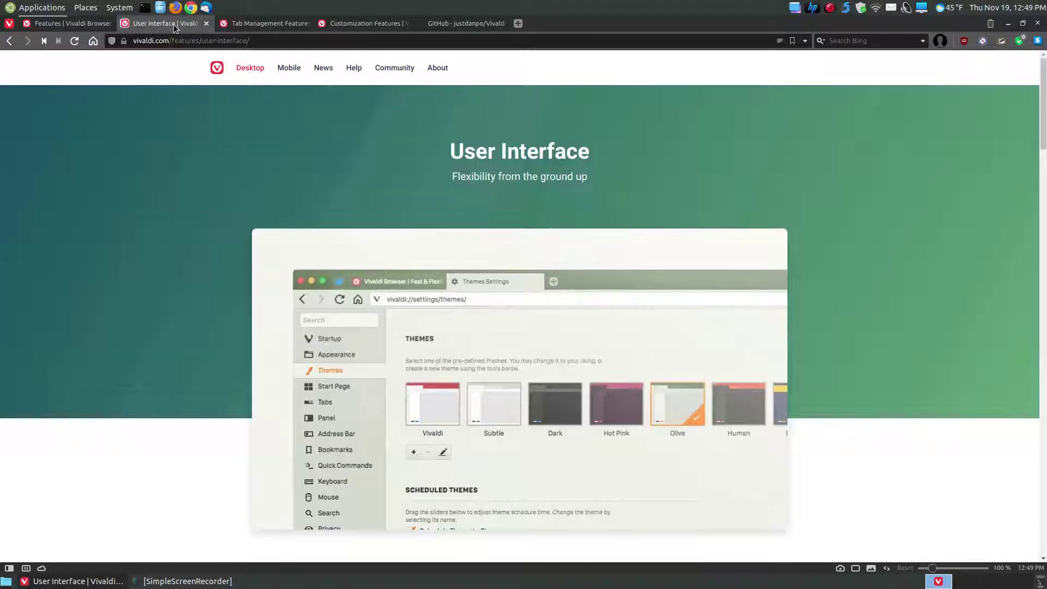
pyautogui.moveTo(174, 24); pyautogui.dragTo(66, 25)
pyautogui.click(65, 24)
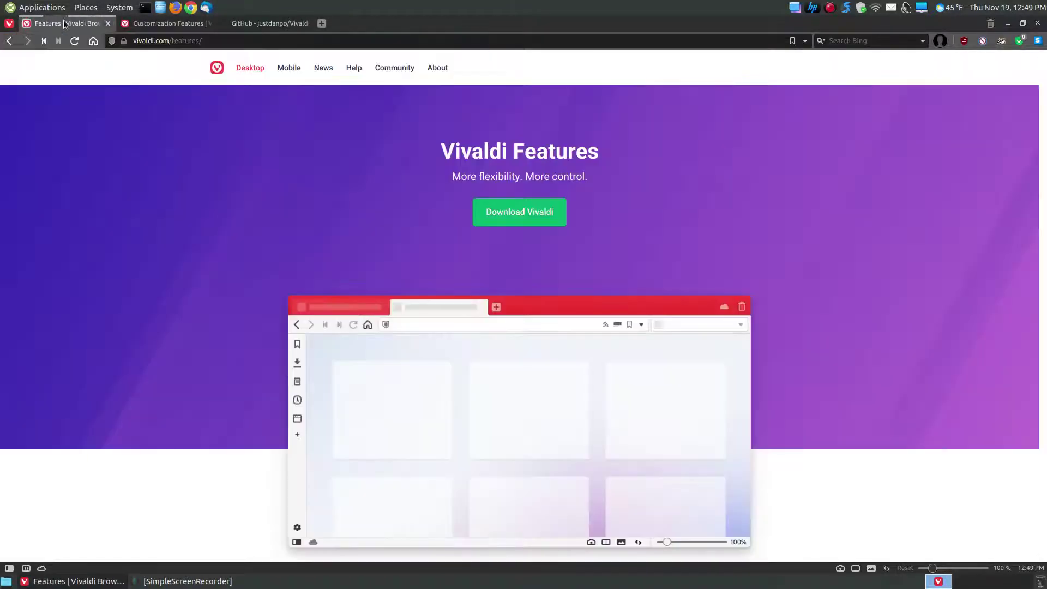
pyautogui.moveTo(74, 25)
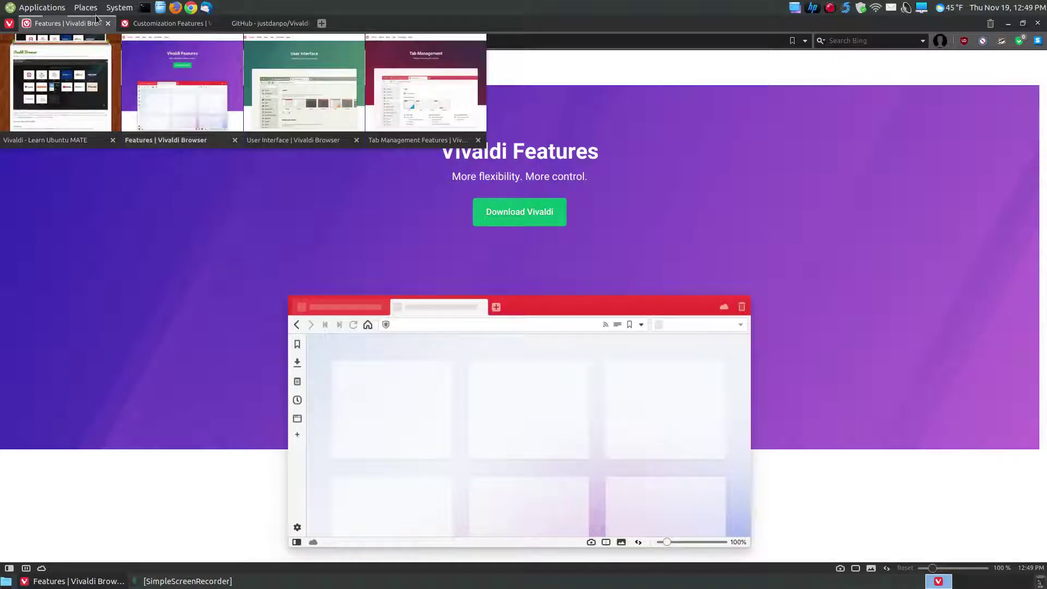
# Tile the four stacked pages in a grid and bring the article's tab thumbnail section into view in its tile.
pyautogui.click(856, 569)
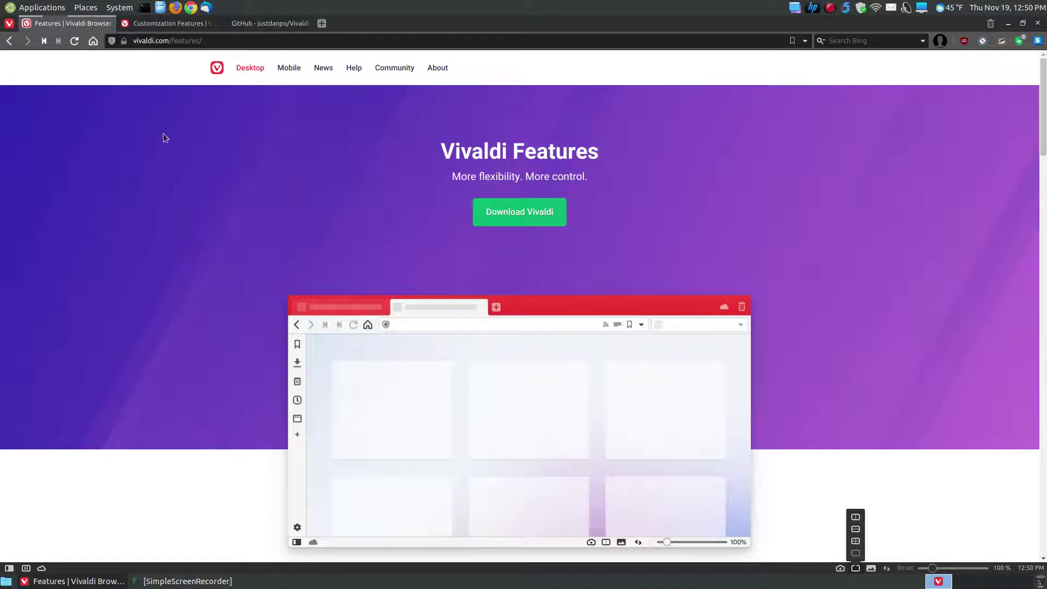
pyautogui.click(855, 537)
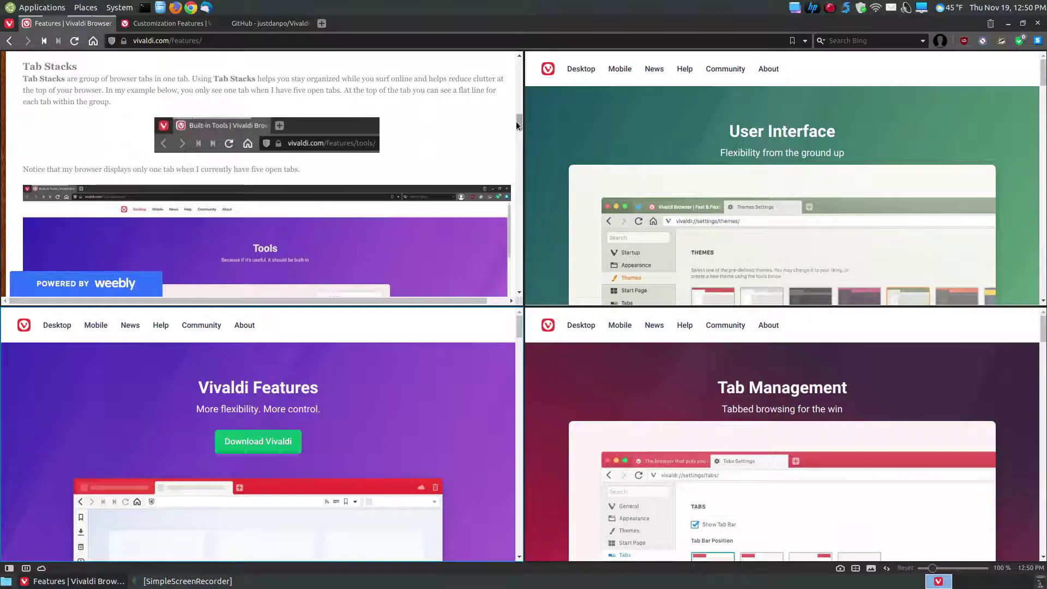
pyautogui.moveTo(516, 121)
pyautogui.mouseDown()
pyautogui.moveTo(516, 83)
pyautogui.moveTo(515, 129)
pyautogui.mouseUp()
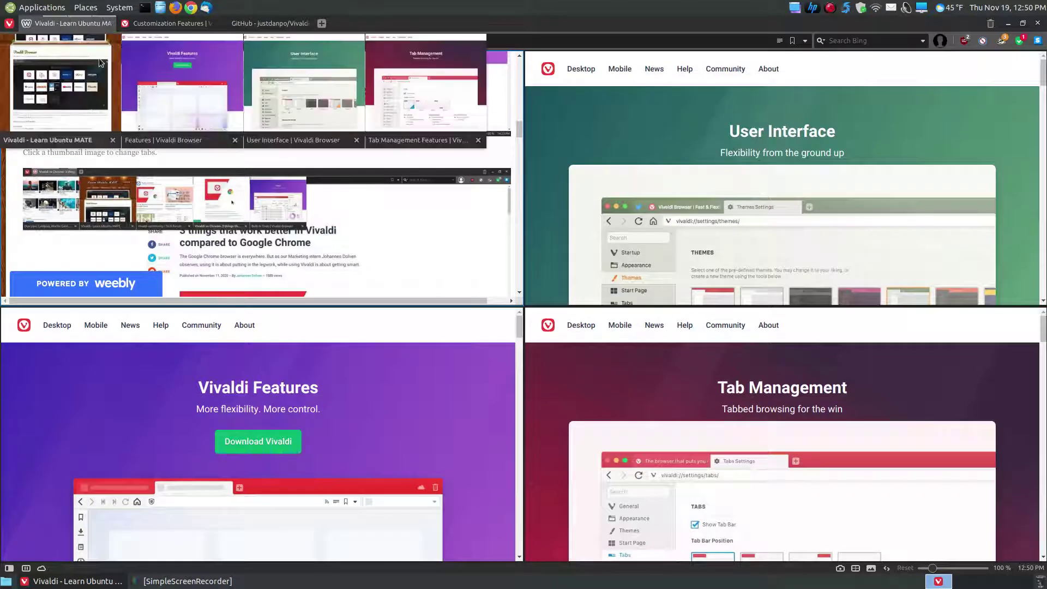
# Browse the User Interface page inside its tile, return to its heading, and activate the Tab Management tile.
pyautogui.click(318, 80)
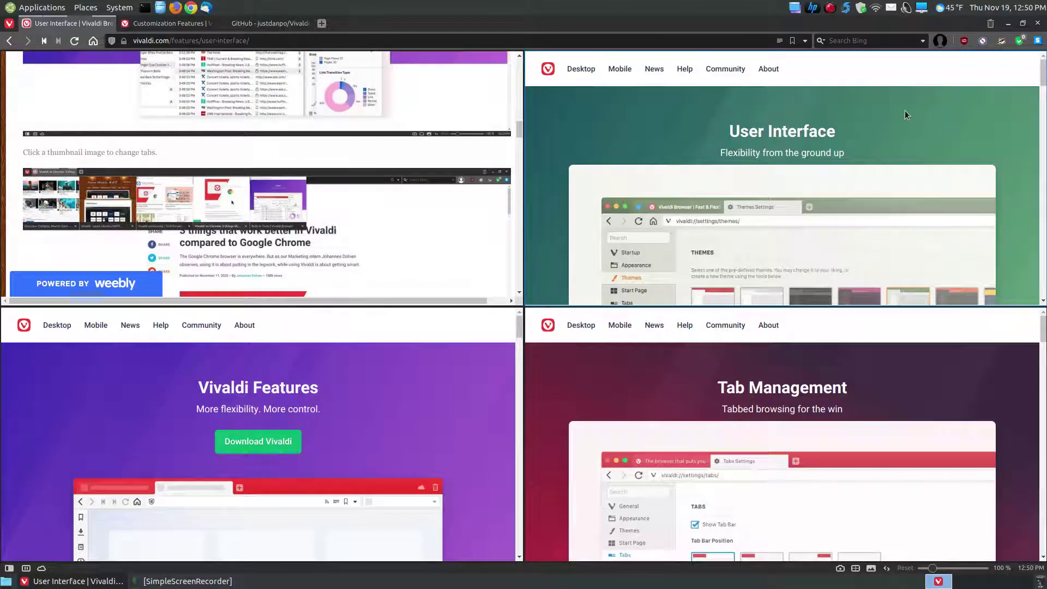
pyautogui.scroll(-5, 904, 113)
pyautogui.scroll(-8, 905, 113)
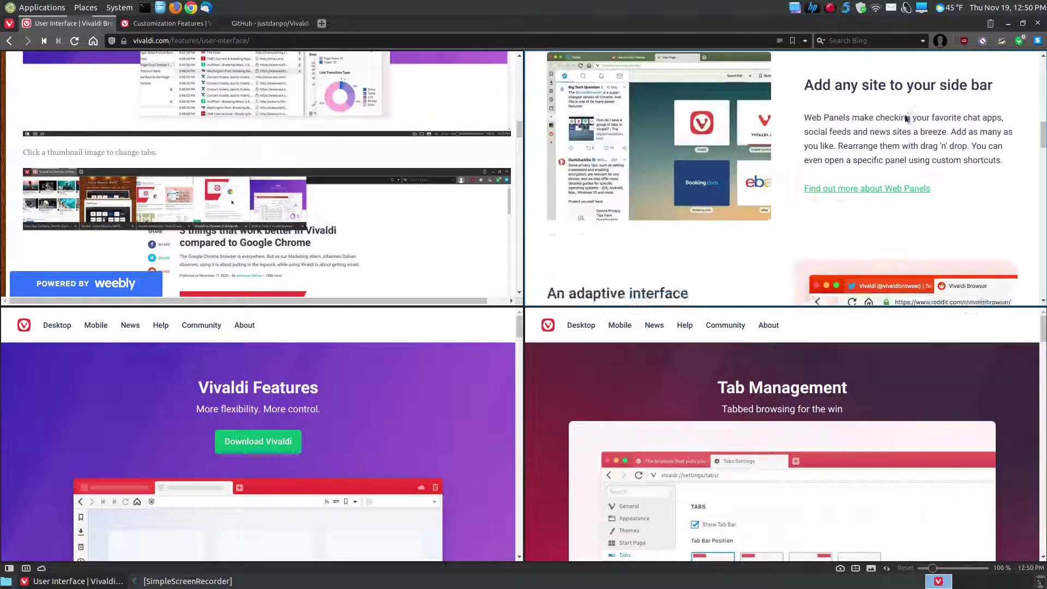
pyautogui.scroll(6, 904, 113)
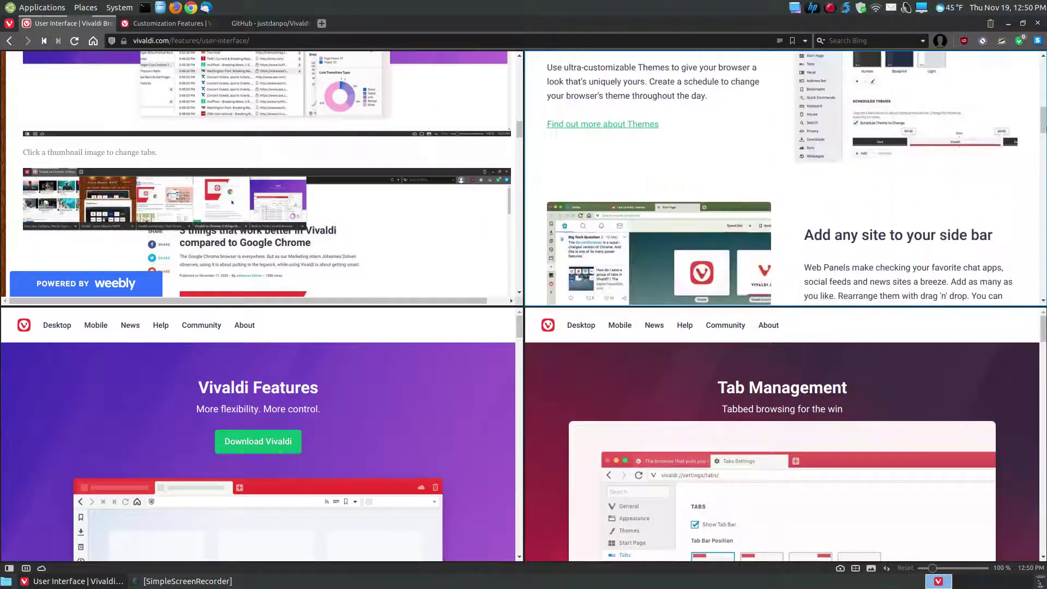
pyautogui.moveTo(1043, 117); pyautogui.dragTo(1045, 69)
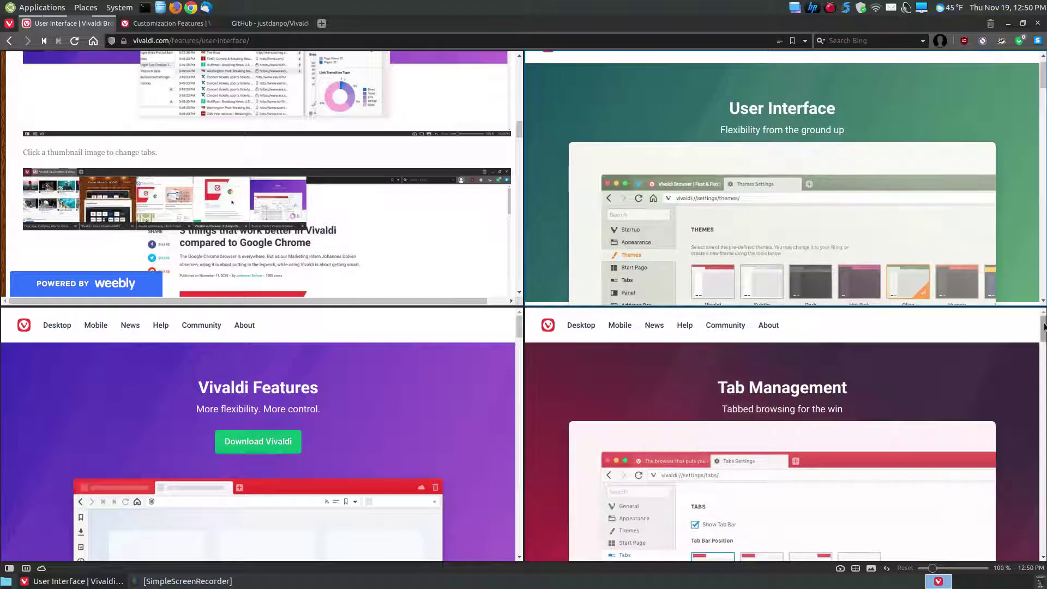
pyautogui.moveTo(1043, 327)
pyautogui.mouseDown()
pyautogui.moveTo(1042, 349)
pyautogui.moveTo(1043, 321)
pyautogui.mouseUp()
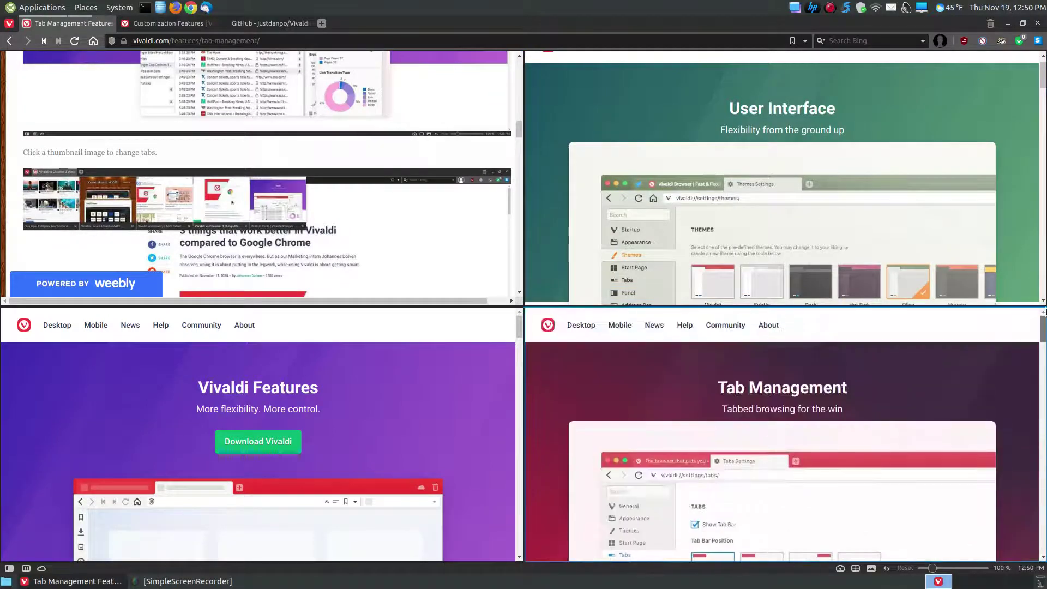
# Untile the stacked pages and move the User Interface and Tab Management pages out of the stack into separate tabs.
pyautogui.click(855, 568)
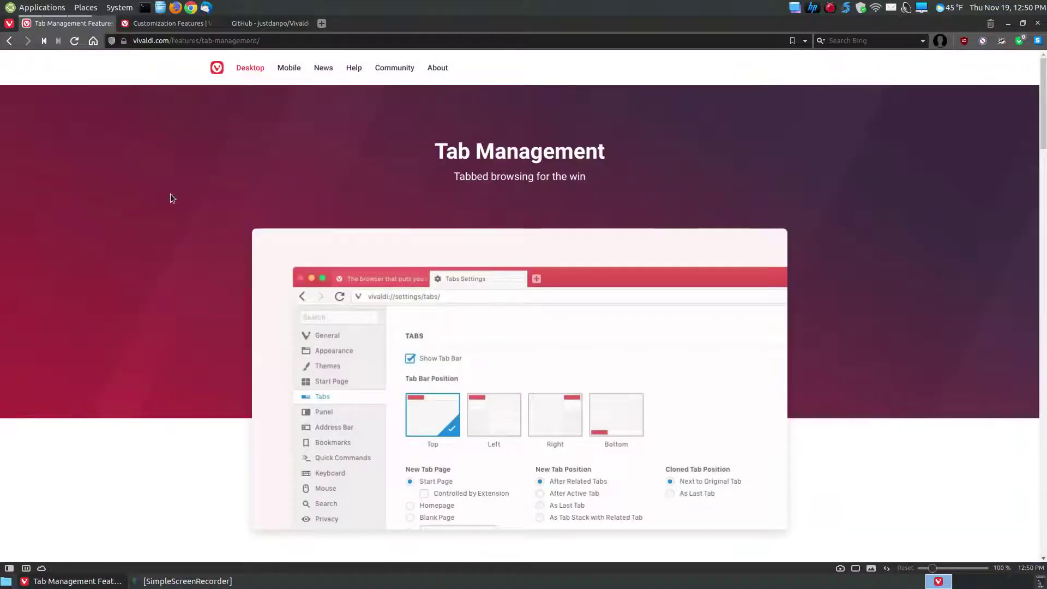
pyautogui.hotkey('alt', 'Left')
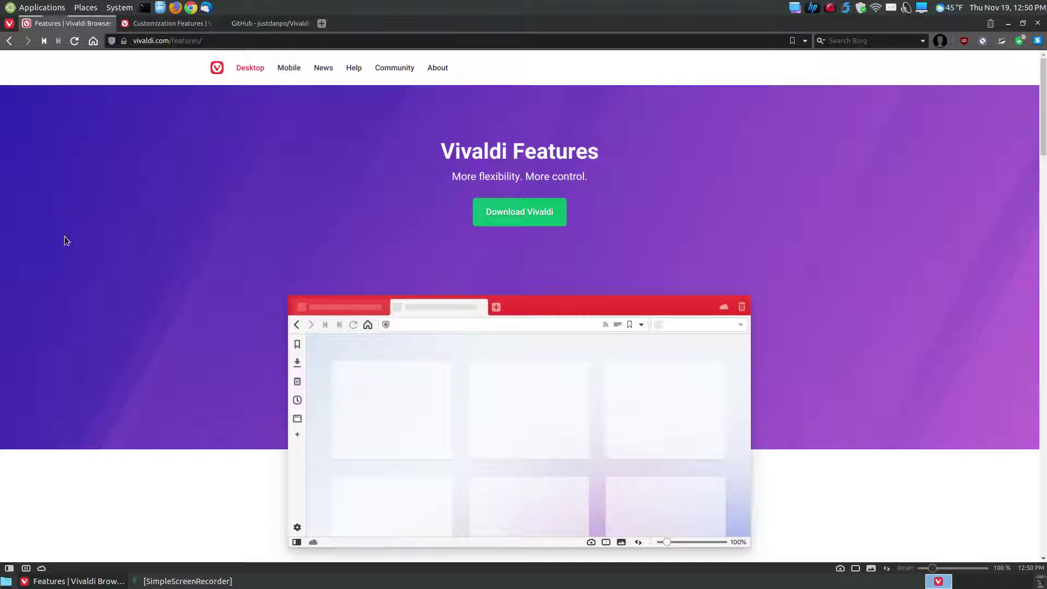
pyautogui.moveTo(73, 22)
pyautogui.moveTo(307, 93); pyautogui.dragTo(348, 23)
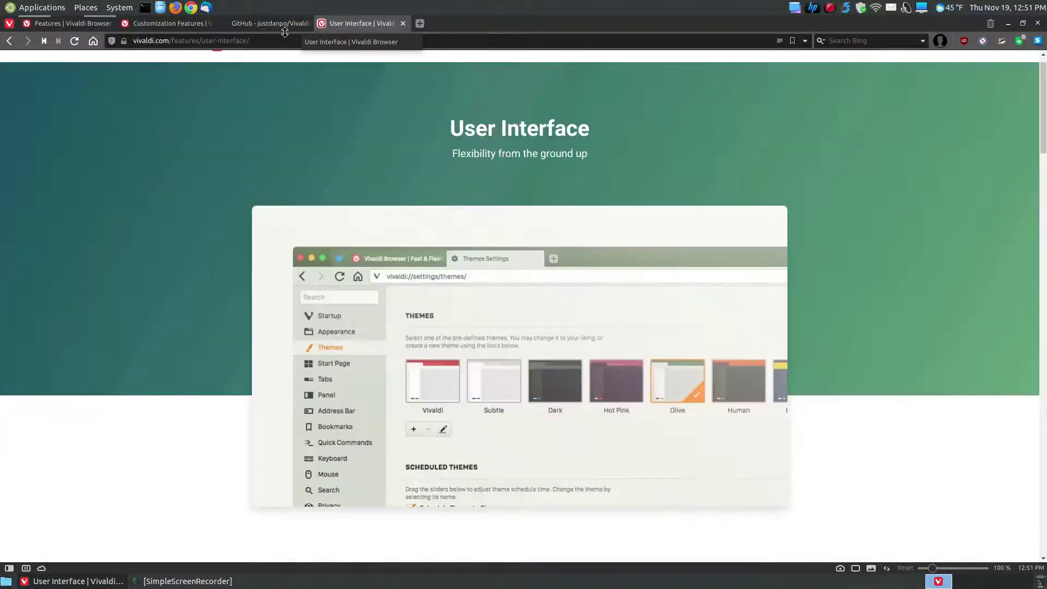
pyautogui.click(77, 24)
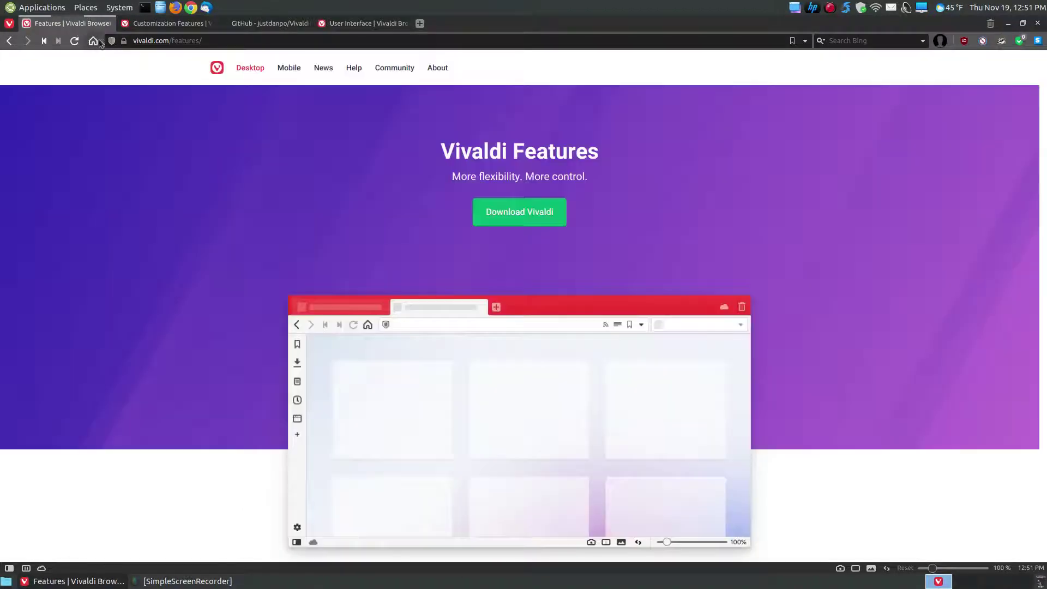
pyautogui.moveTo(102, 24)
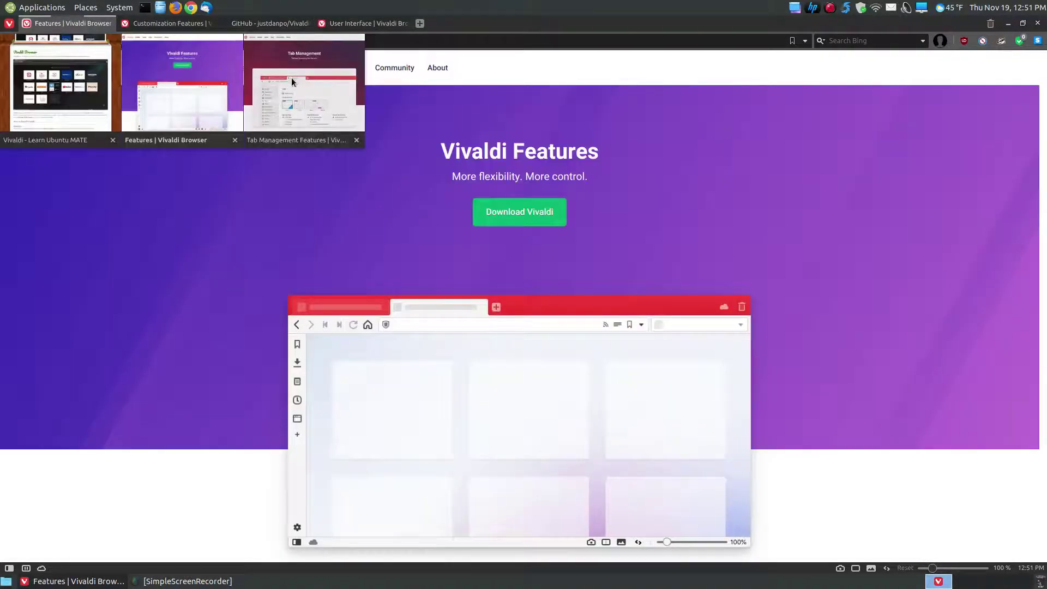
pyautogui.moveTo(292, 78); pyautogui.dragTo(436, 23)
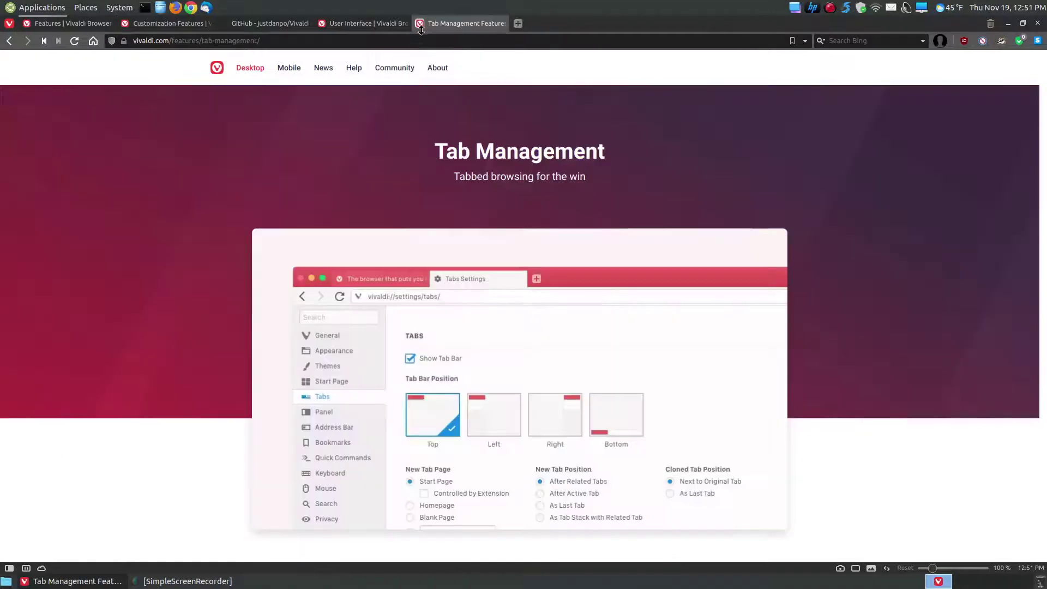
pyautogui.click(70, 25)
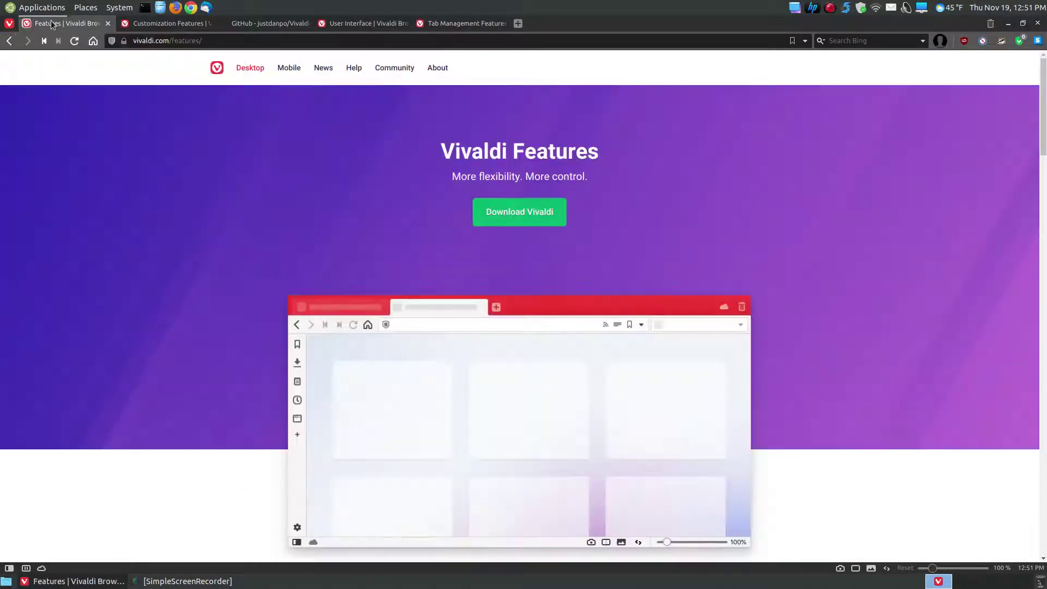
# Tile the two remaining stacked pages side by side and show the article's Tab Stacks section in its tile.
pyautogui.moveTo(44, 27)
pyautogui.click(856, 571)
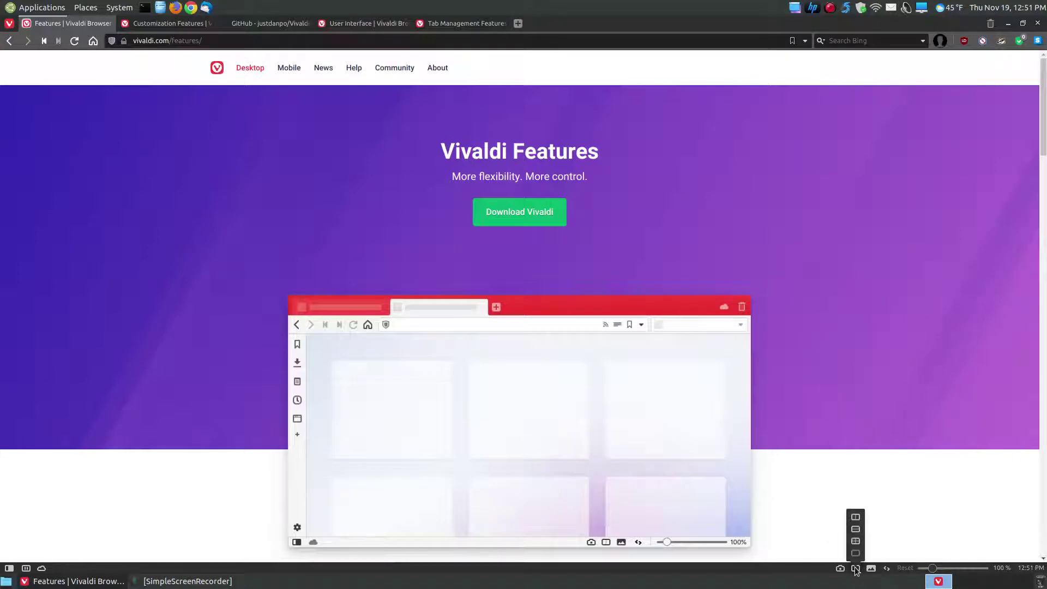
pyautogui.click(857, 518)
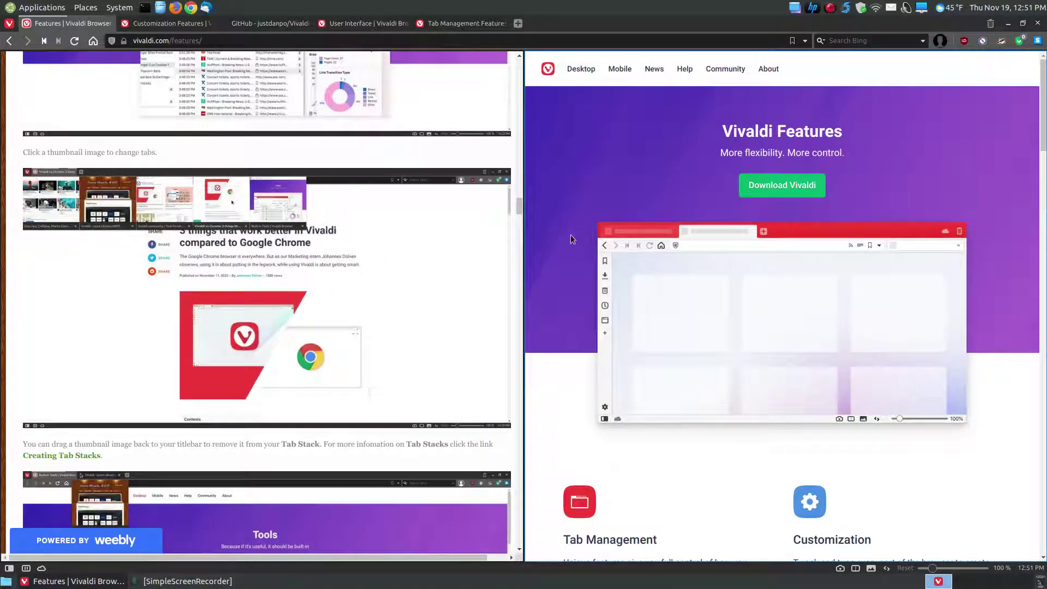
pyautogui.moveTo(516, 207)
pyautogui.mouseDown()
pyautogui.moveTo(509, 91)
pyautogui.moveTo(511, 197)
pyautogui.mouseUp()
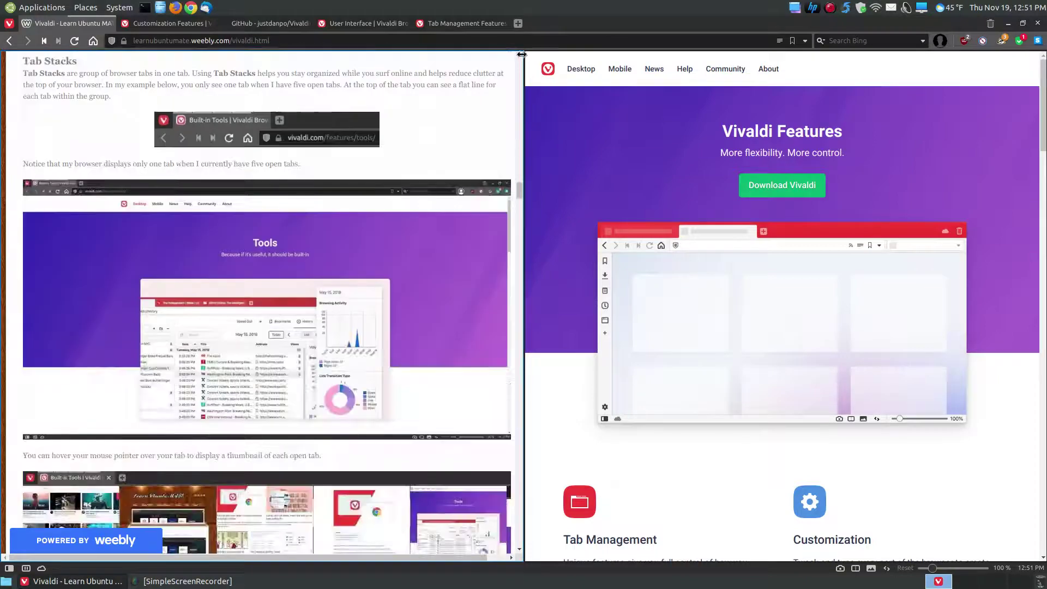
# Bring the Tab Stacks heading into view in the article's tile, and open and dismiss the page capture options.
pyautogui.scroll(3, 322, 270)
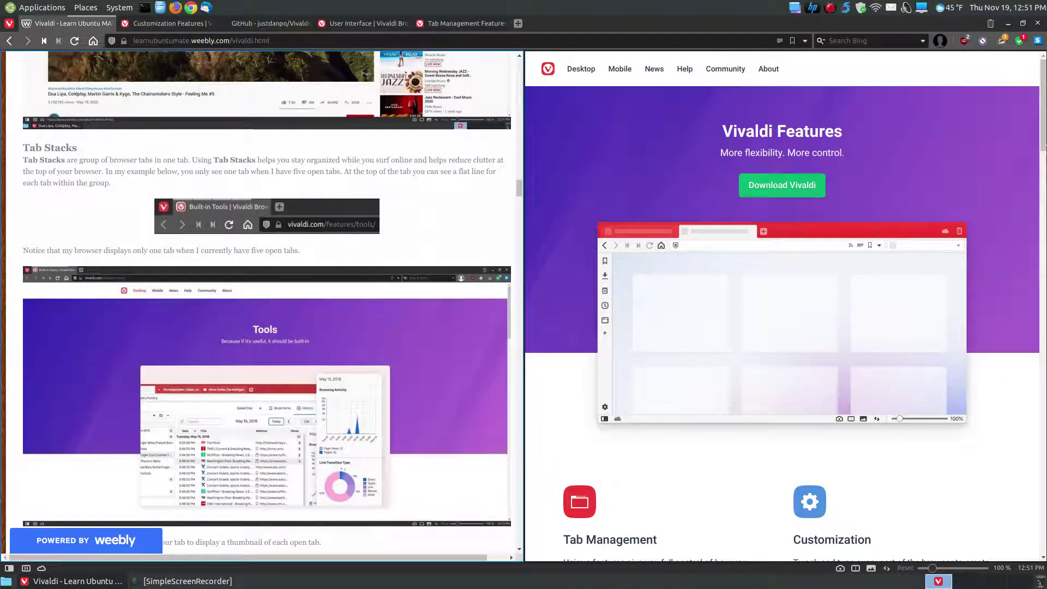
pyautogui.moveTo(1043, 124); pyautogui.dragTo(1044, 148)
pyautogui.scroll(3, 630, 142)
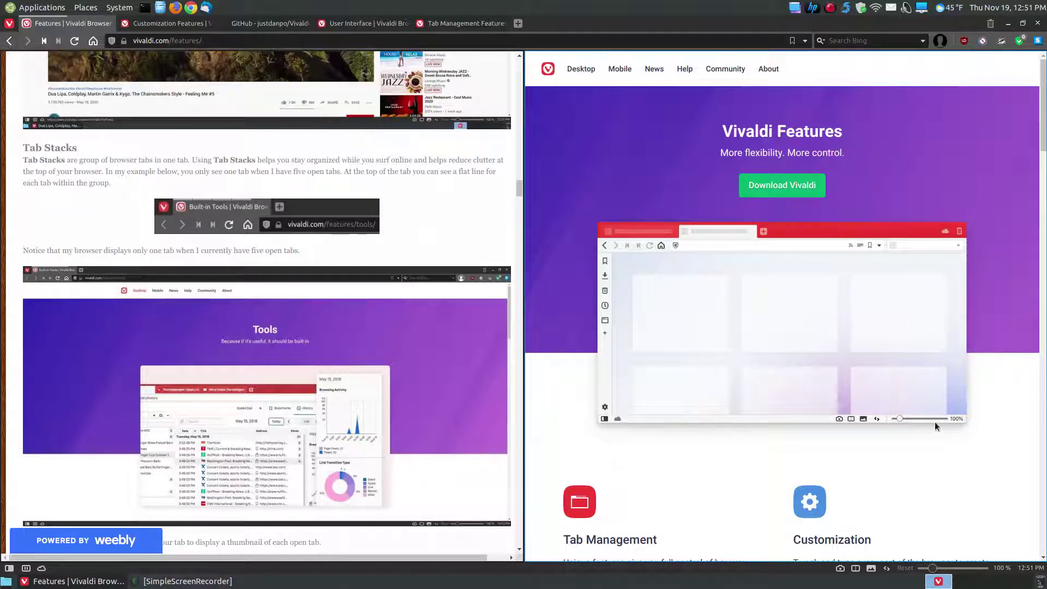
pyautogui.click(840, 568)
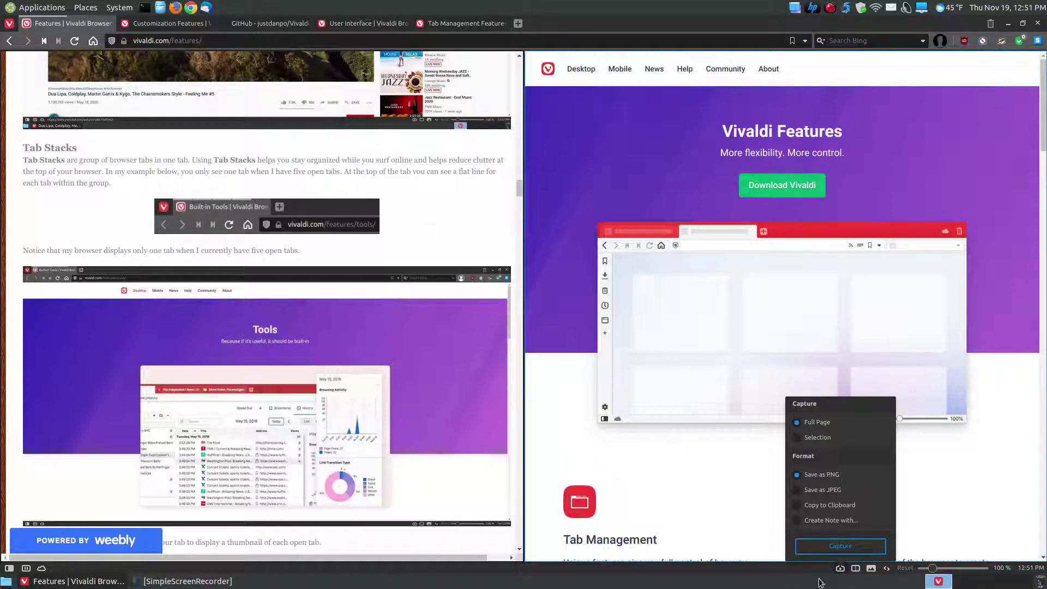
pyautogui.click(840, 570)
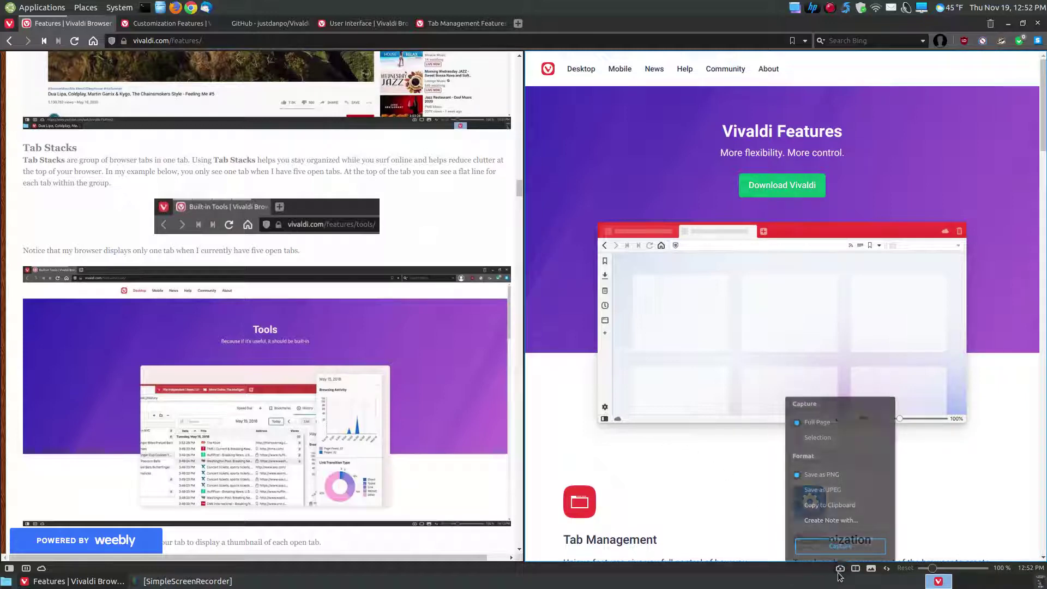
# Tile the two stacked pages horizontally and bring the screenshot above the article's Tab Stacks section into view.
pyautogui.click(856, 568)
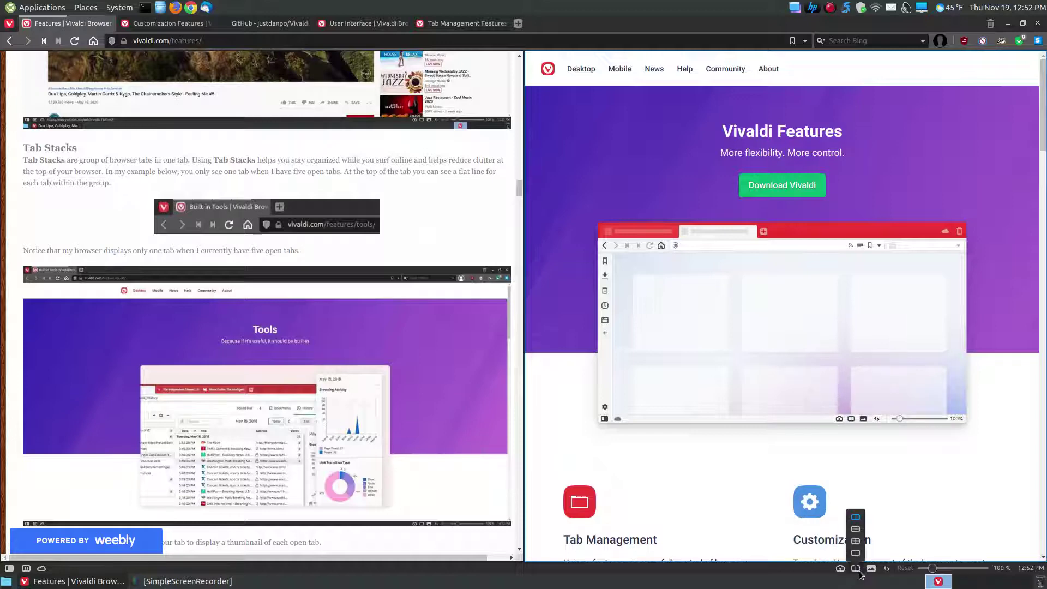
pyautogui.click(856, 530)
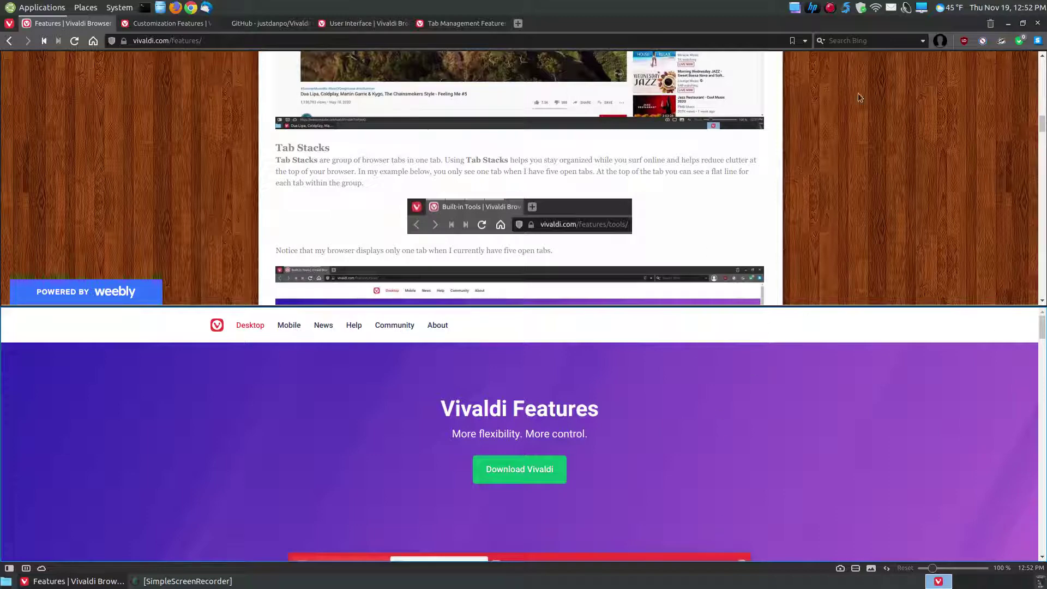
pyautogui.moveTo(1041, 127); pyautogui.dragTo(1042, 131)
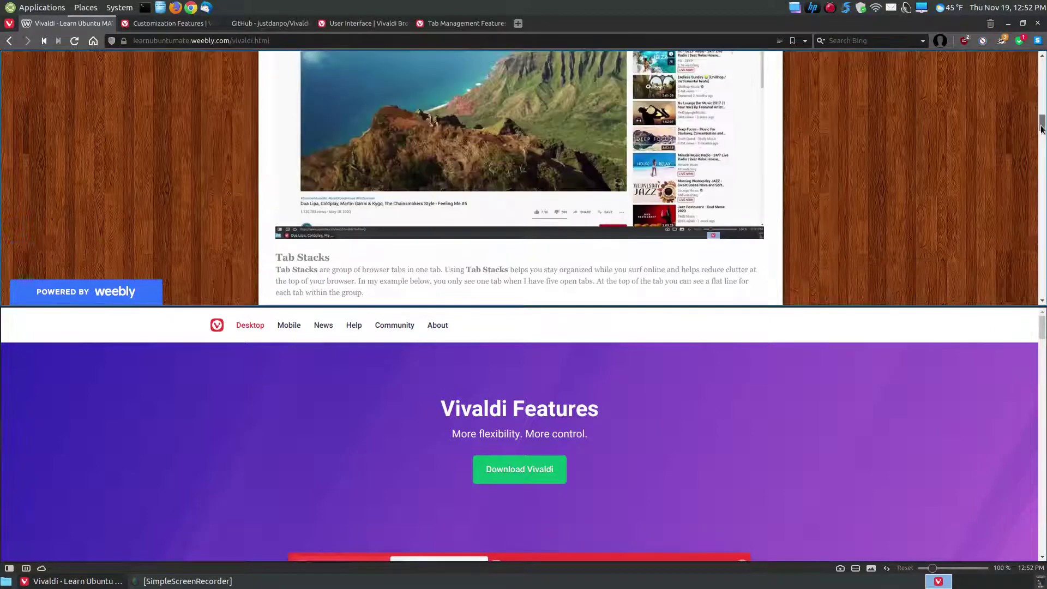
pyautogui.scroll(3, 1015, 302)
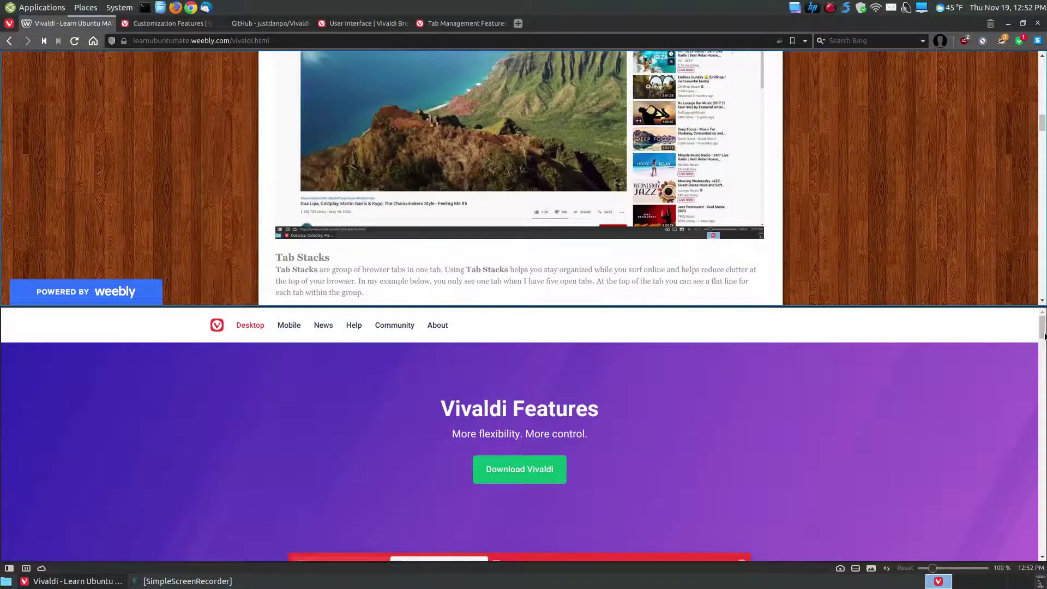
pyautogui.moveTo(1044, 333)
pyautogui.mouseDown()
pyautogui.moveTo(1044, 513)
pyautogui.moveTo(1046, 315)
pyautogui.mouseUp()
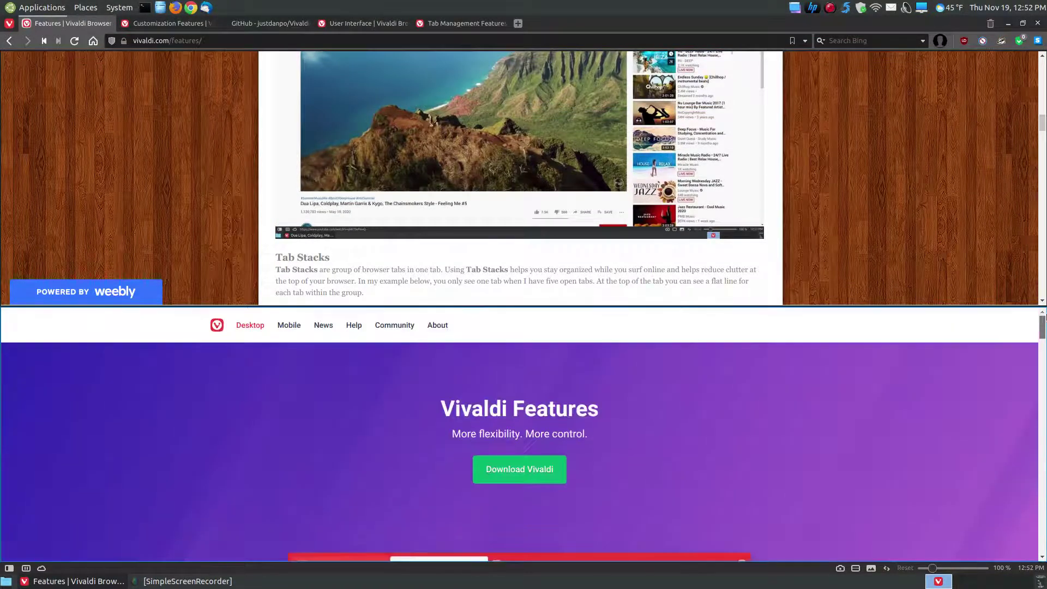
# Untile the two stacked pages and move the Vivaldi Features page out of the stack into a separate tab at the end.
pyautogui.click(855, 568)
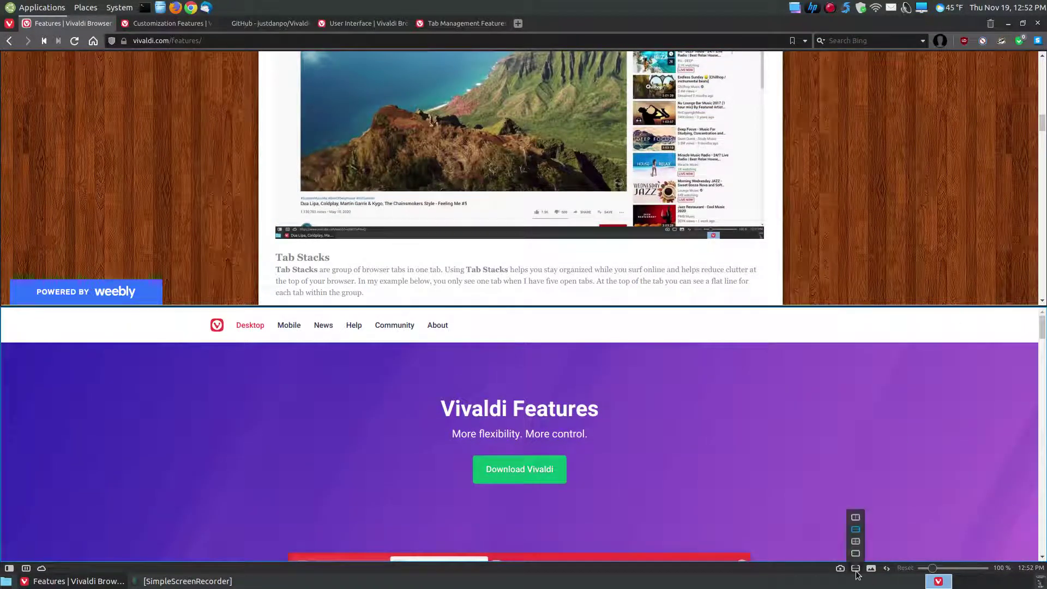
pyautogui.click(855, 554)
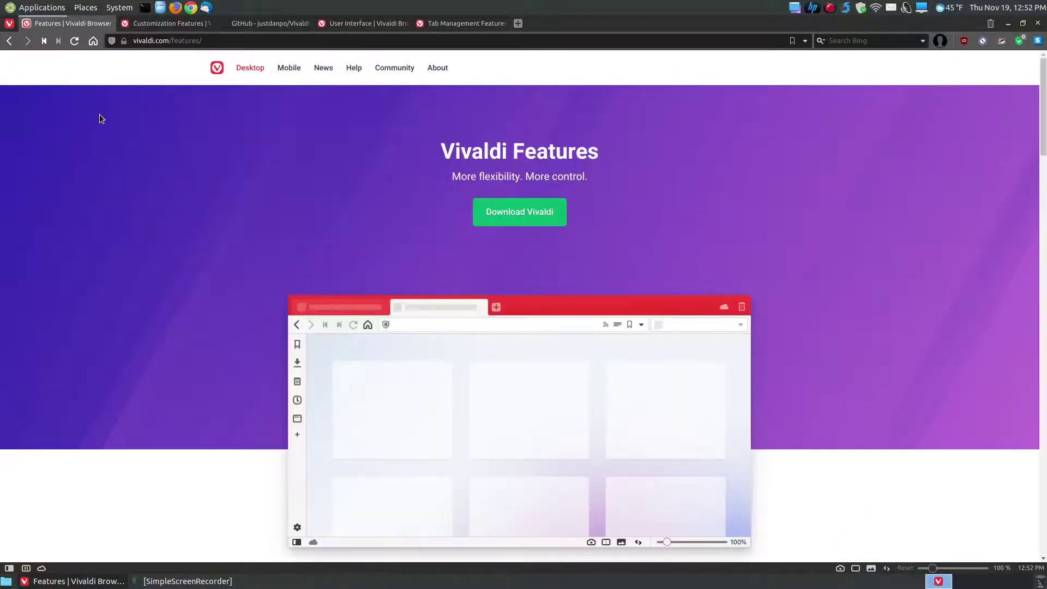
pyautogui.moveTo(55, 23)
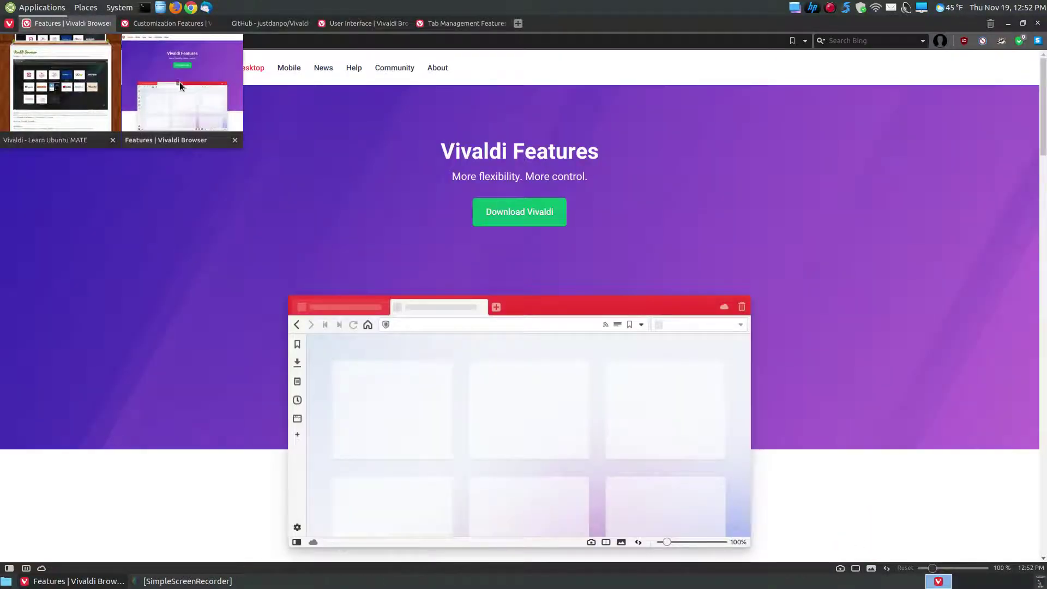
pyautogui.moveTo(177, 86); pyautogui.dragTo(504, 24)
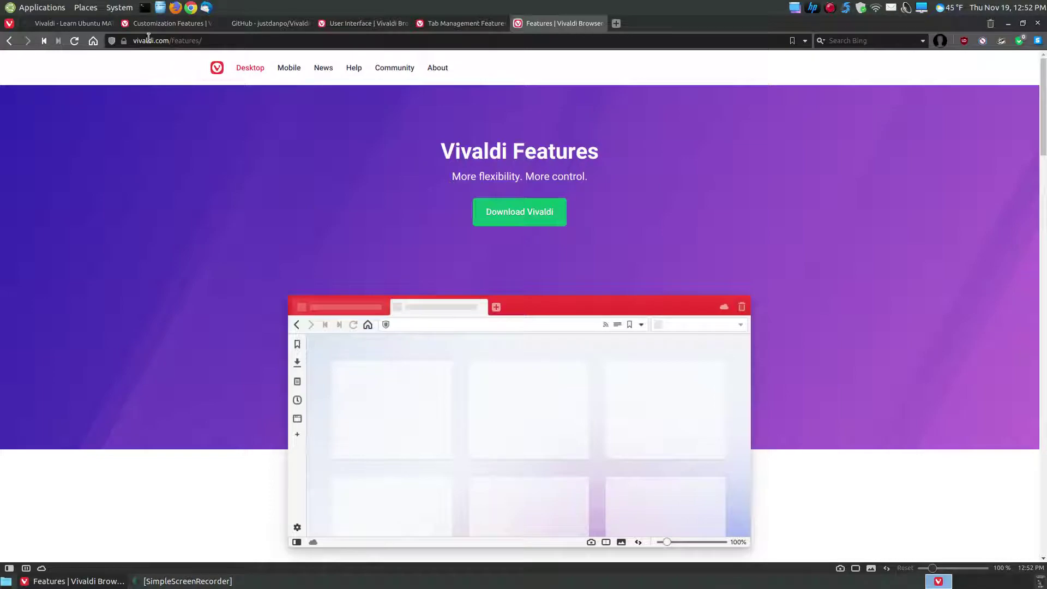
# Return to the Learn Ubuntu MATE article and read through its Tab Stacks and split screen sections to the Status Bar feature list.
pyautogui.click(51, 25)
pyautogui.scroll(-4, 875, 250)
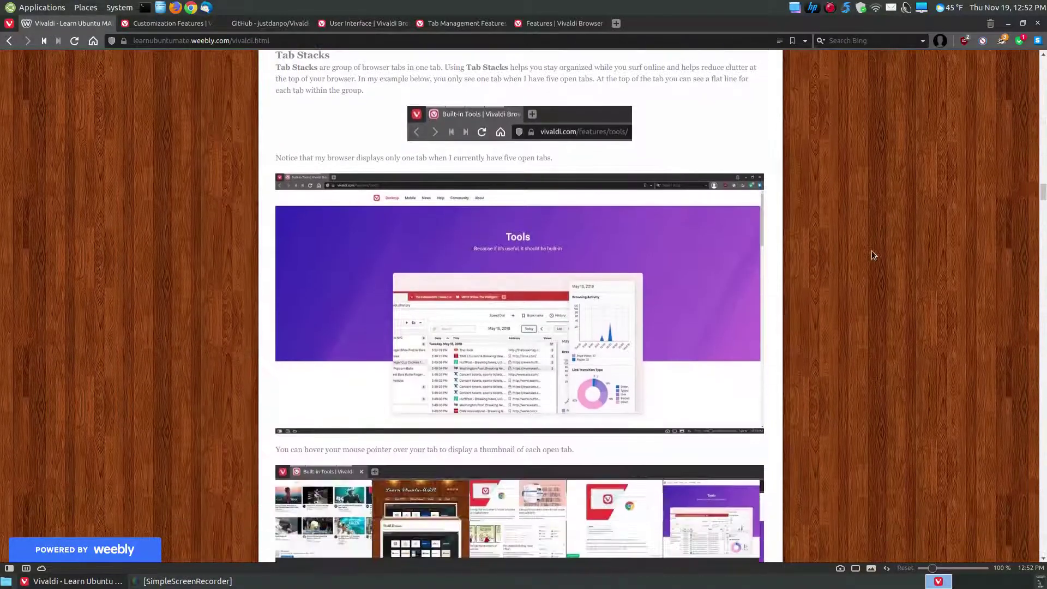
pyautogui.scroll(-15, 871, 254)
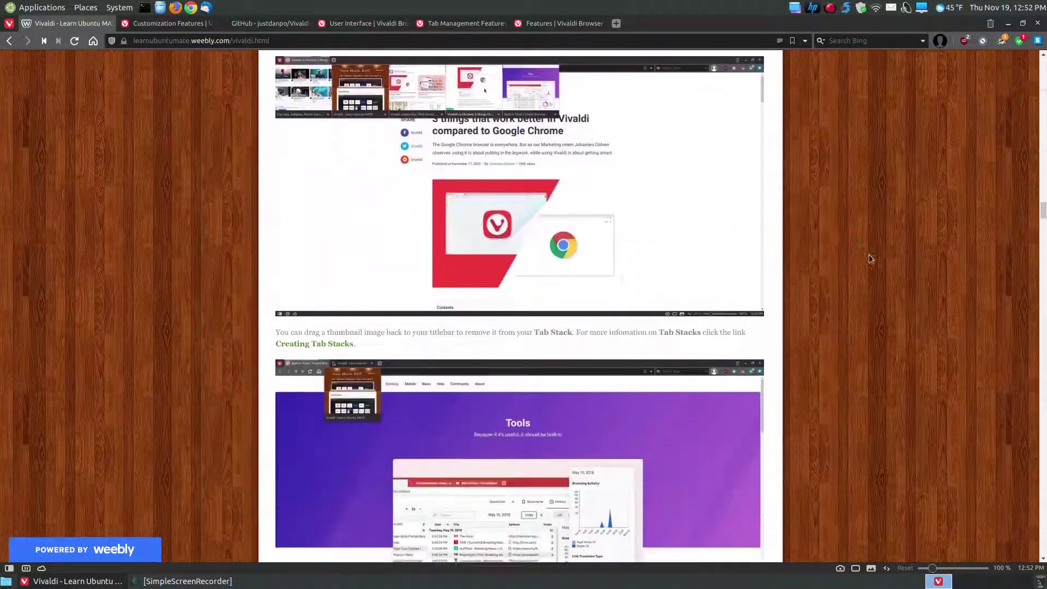
pyautogui.scroll(-1, 868, 257)
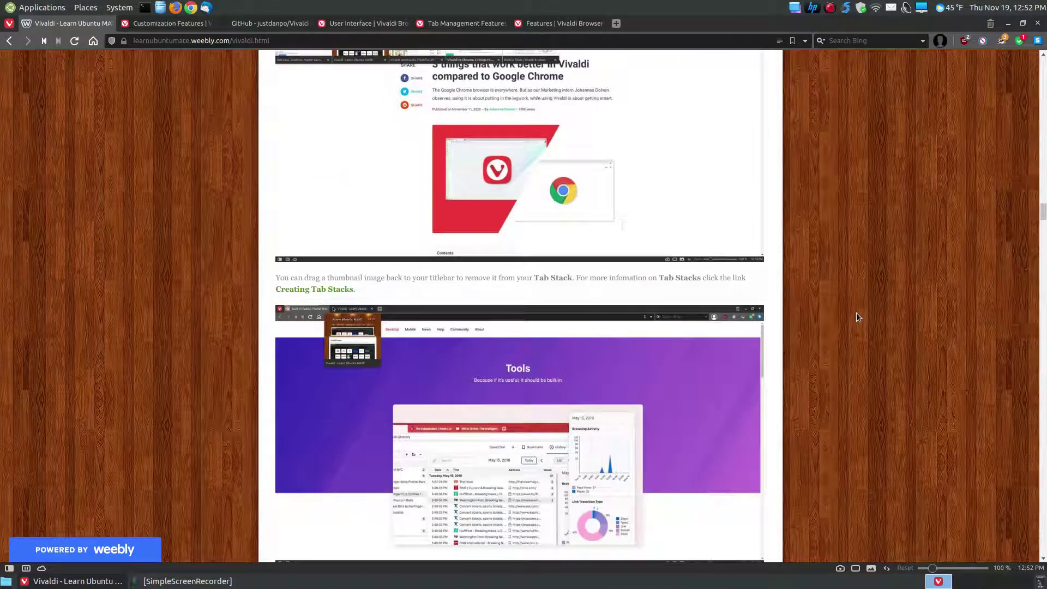
pyautogui.scroll(-7, 856, 313)
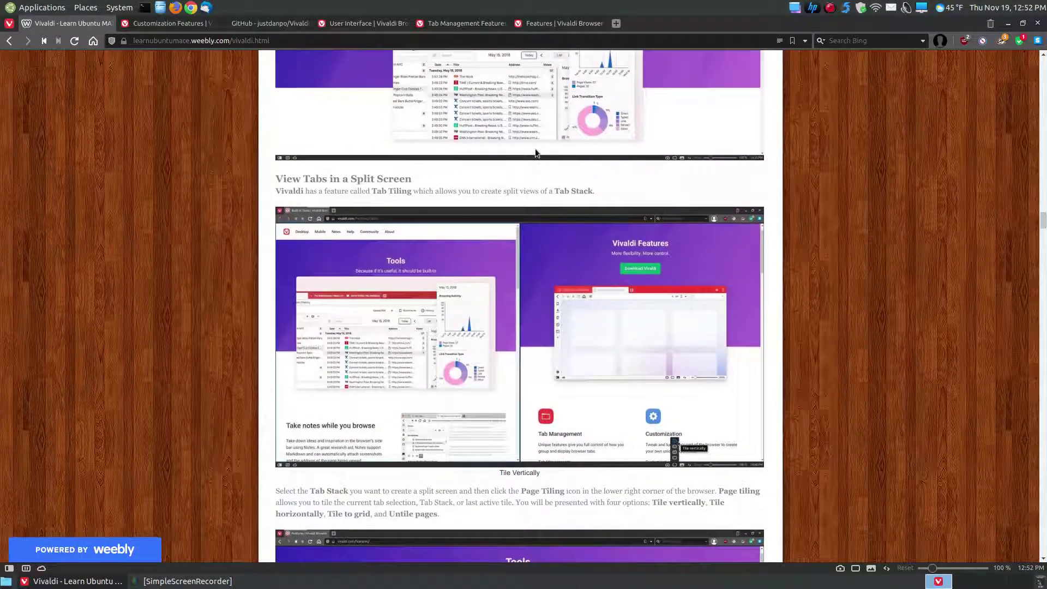
pyautogui.scroll(-2, 876, 287)
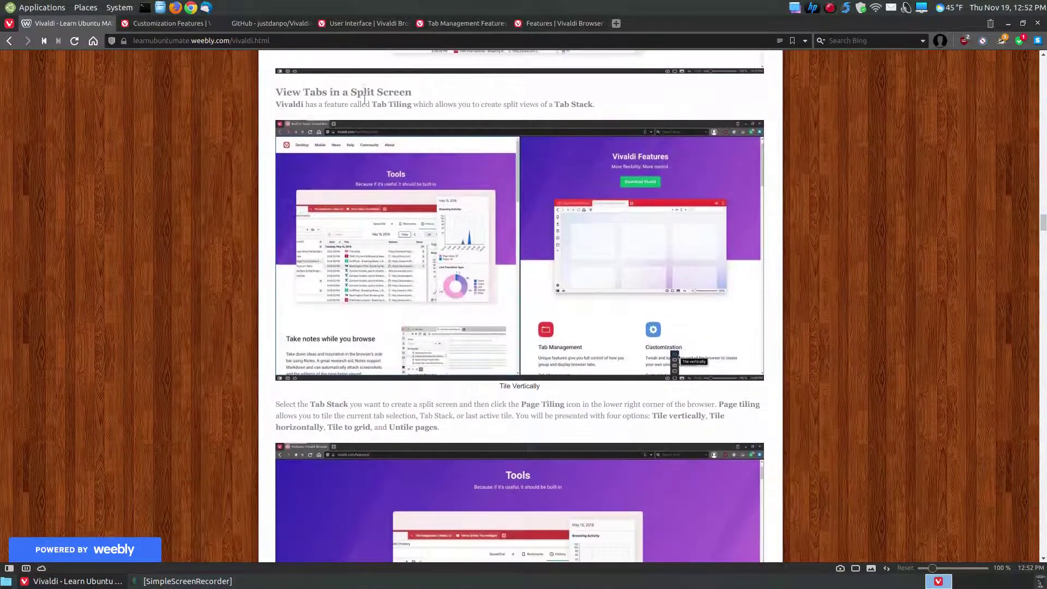
pyautogui.scroll(-10, 610, 292)
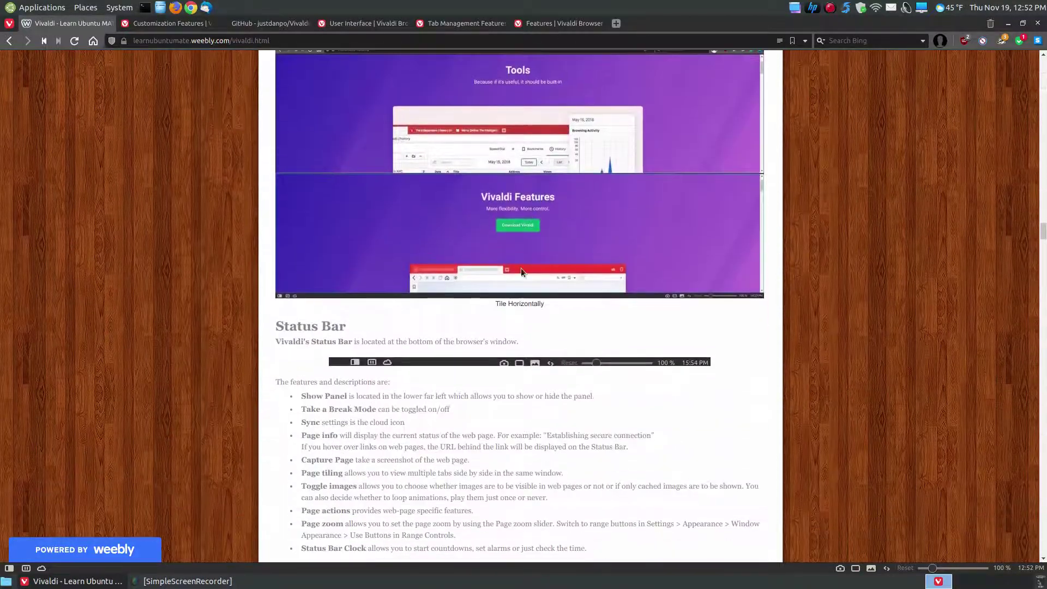
pyautogui.scroll(-3, 542, 271)
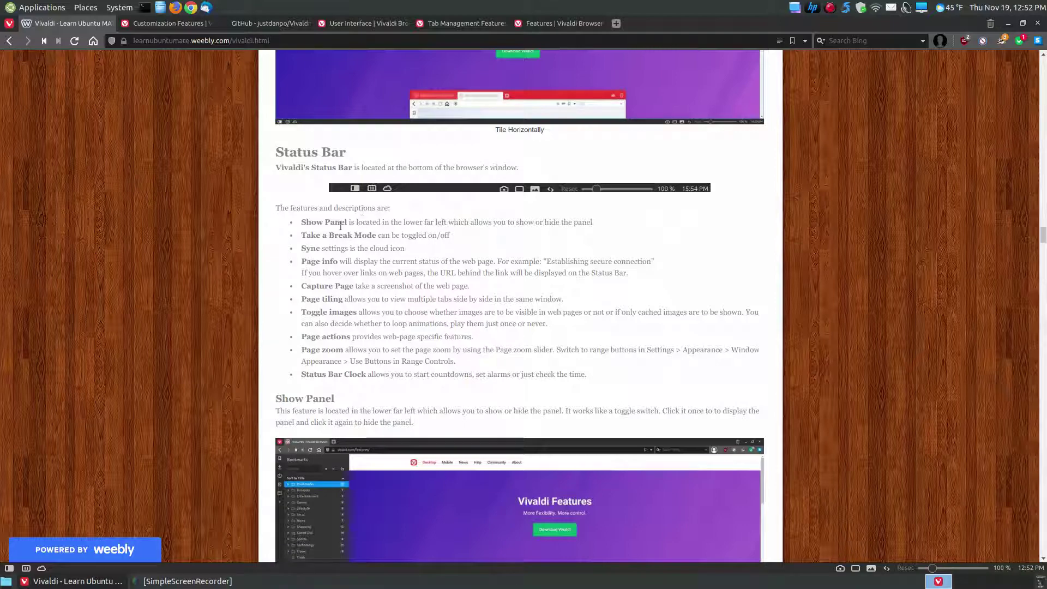
# Show and hide the side panel, and visit the Vivaldi Features tab before returning to the article.
pyautogui.click(8, 568)
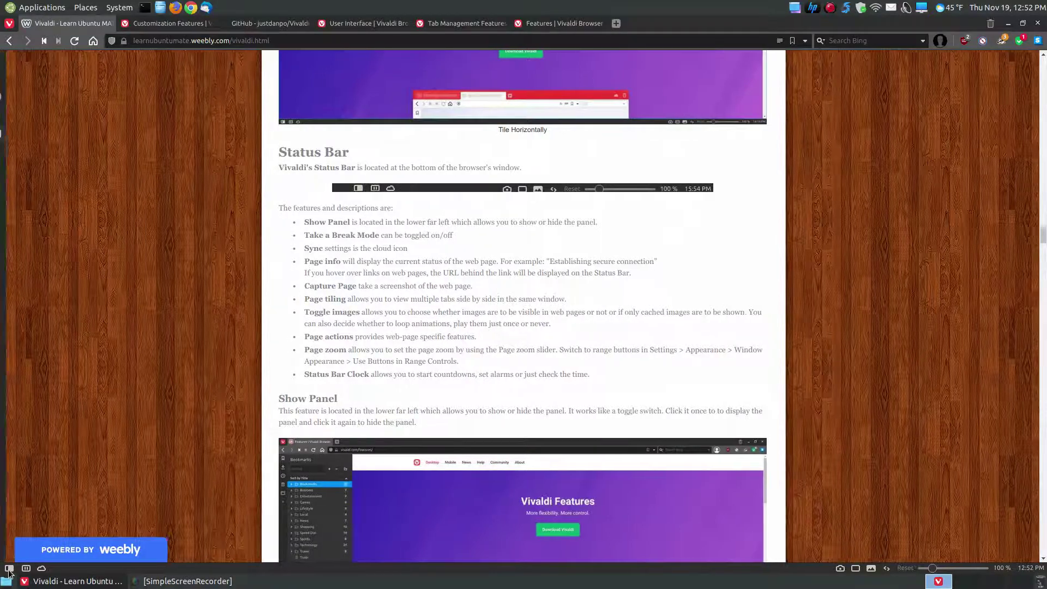
pyautogui.click(8, 568)
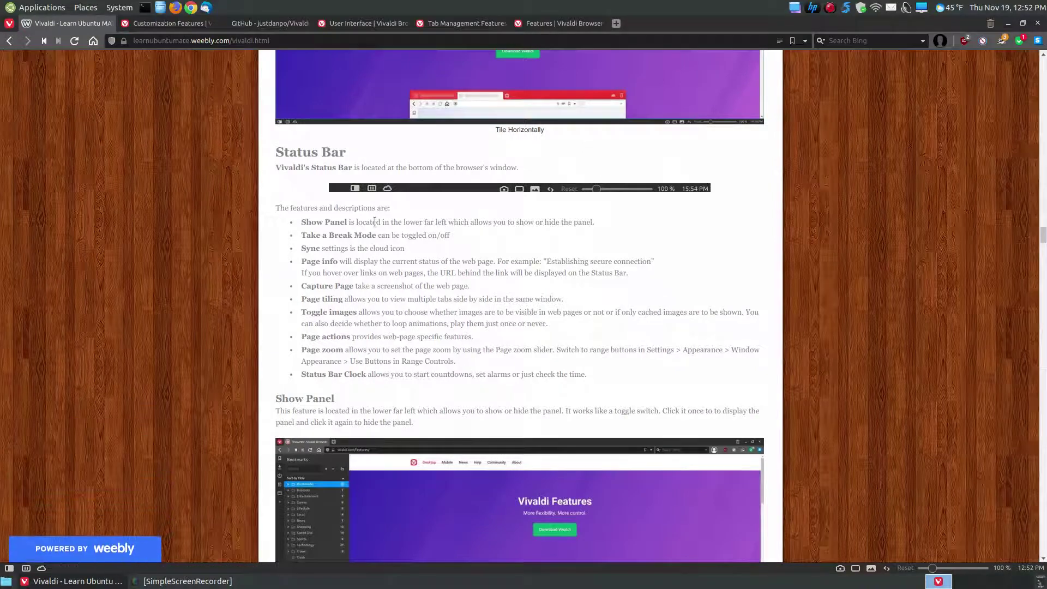
pyautogui.moveTo(374, 233); pyautogui.dragTo(301, 236)
pyautogui.click(352, 237)
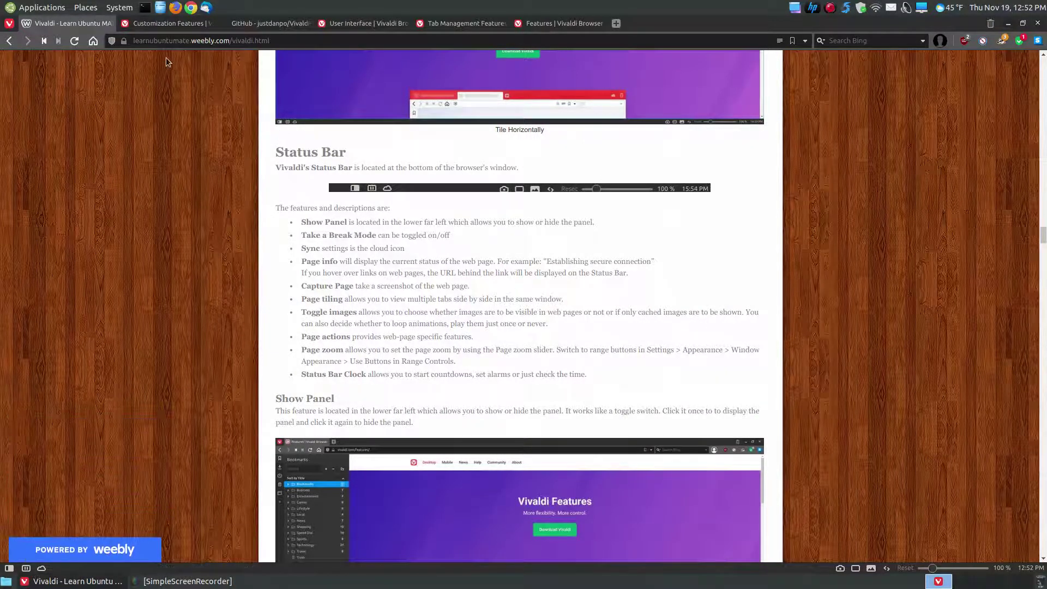
pyautogui.click(560, 24)
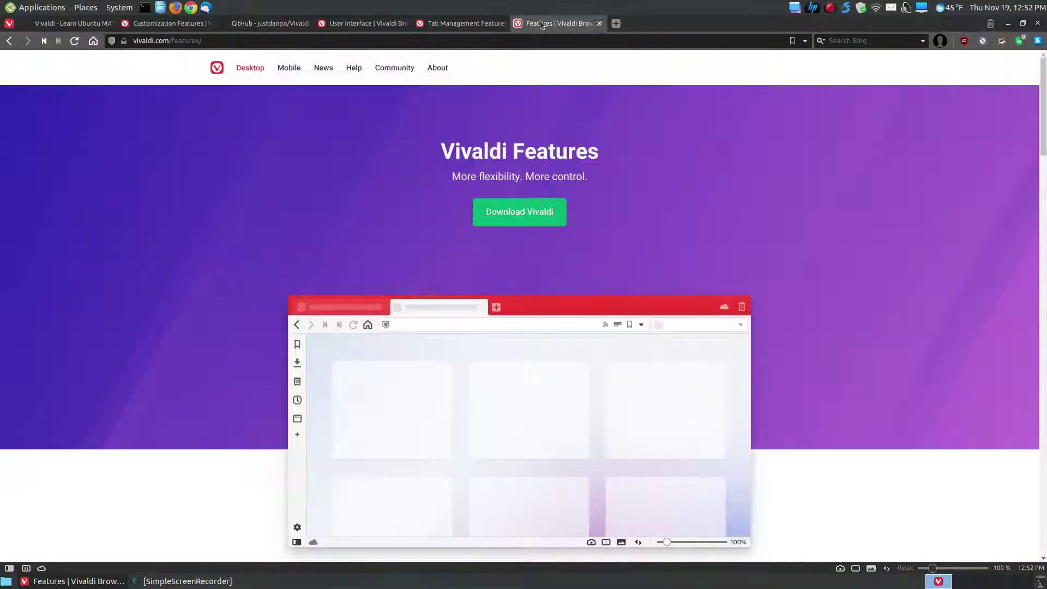
pyautogui.click(57, 22)
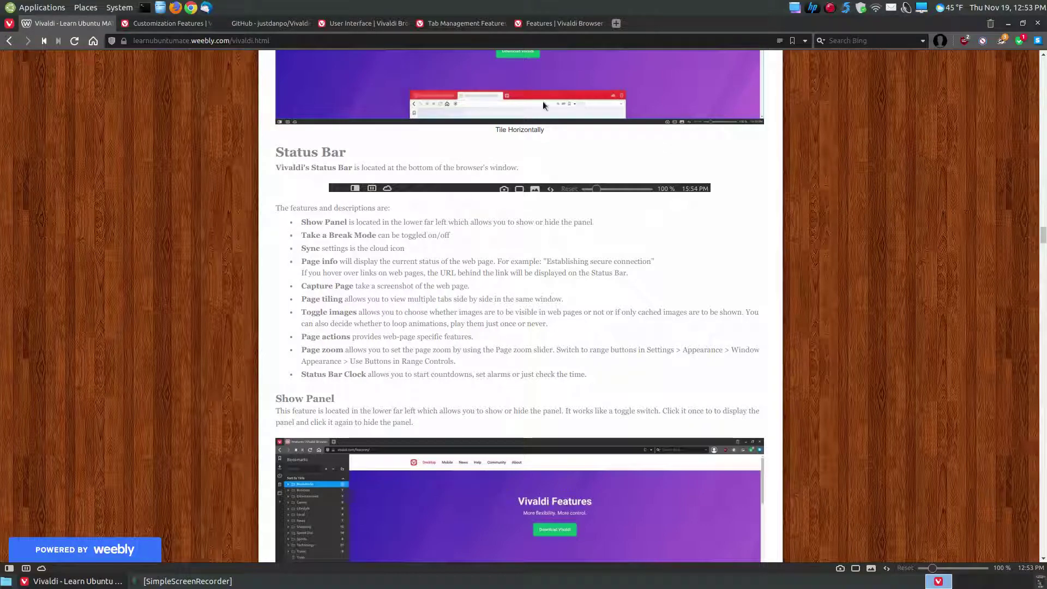
# Turn Take a Break mode on and off again, and view the Sync settings before closing them.
pyautogui.click(26, 569)
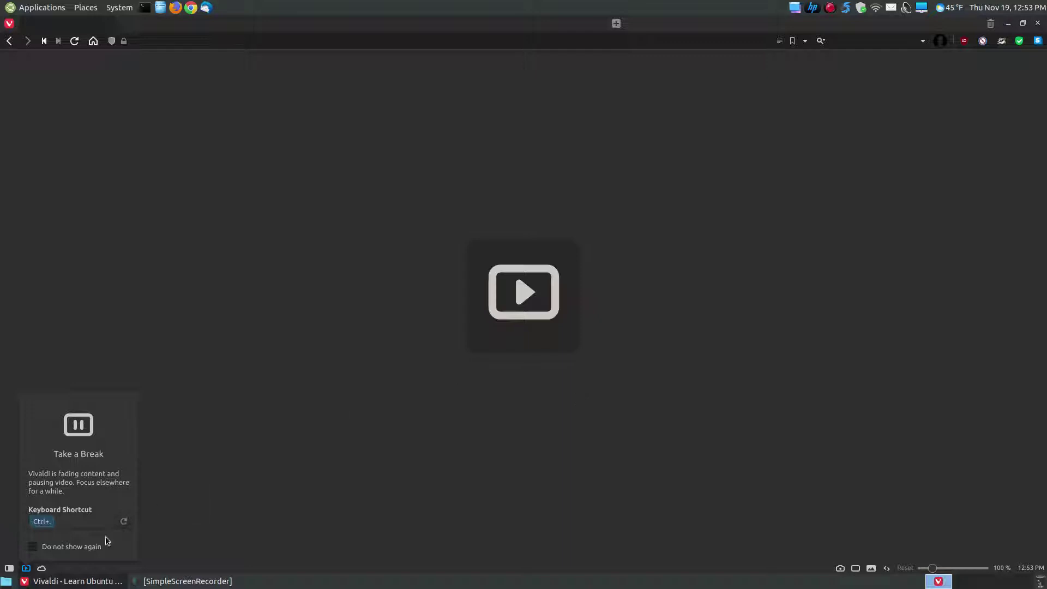
pyautogui.click(26, 570)
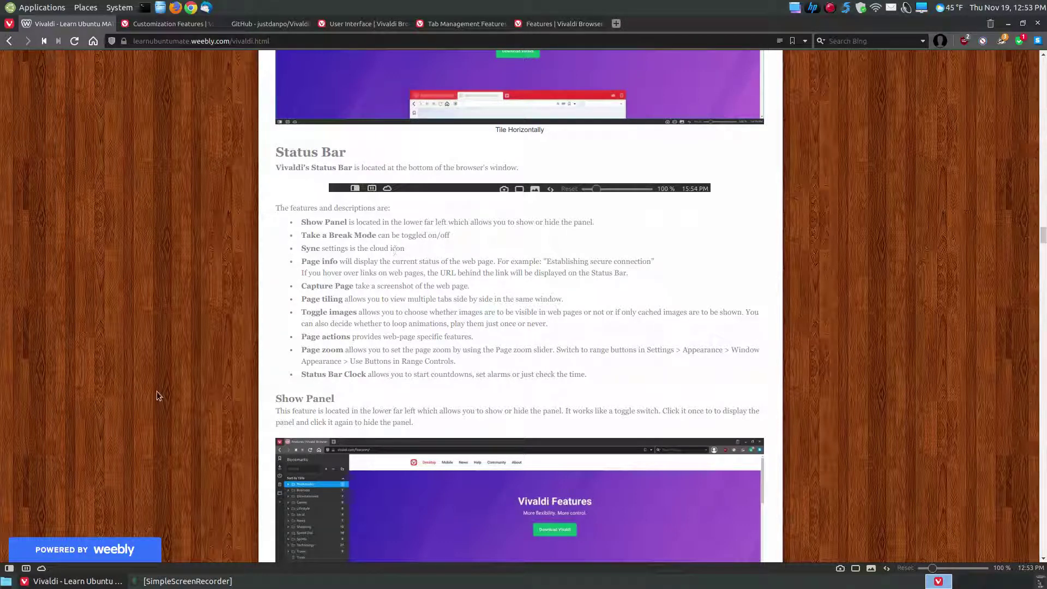
pyautogui.click(42, 569)
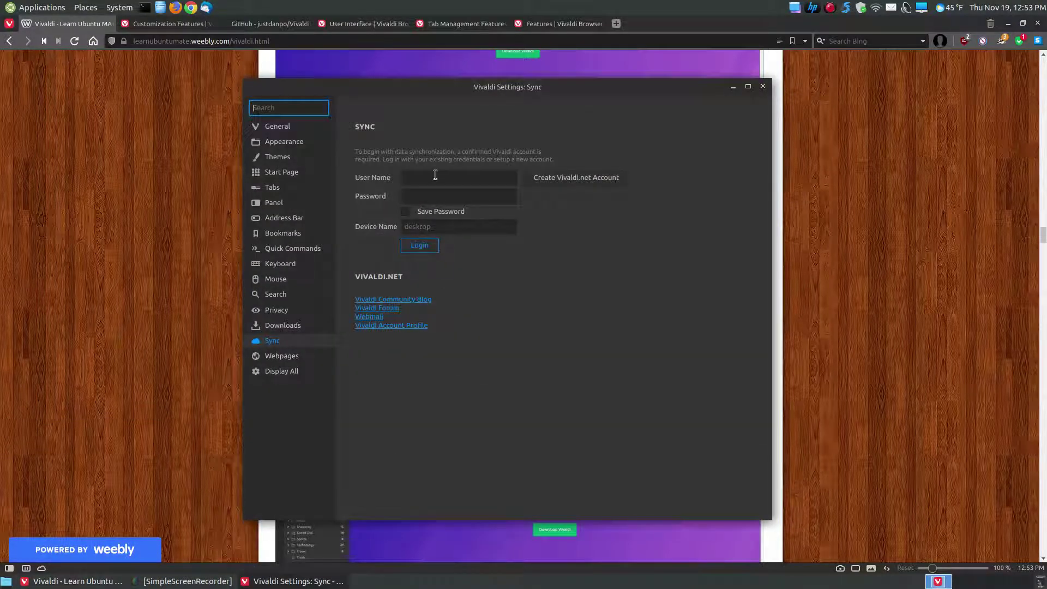
pyautogui.click(764, 88)
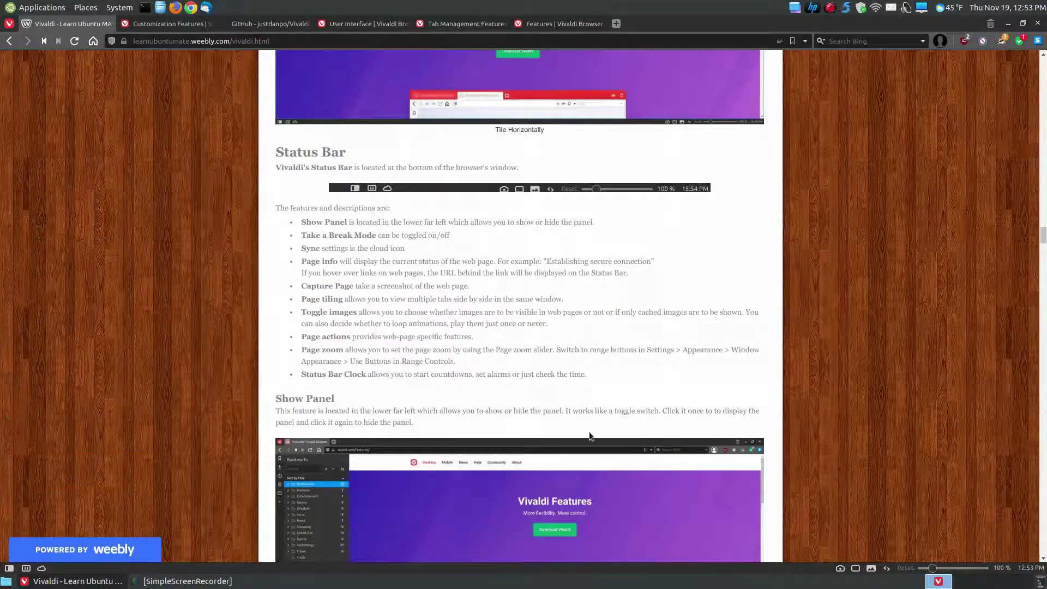
# Review the article's installation and uninstallation instructions, along with its Page Actions, Page Info and Capture Page sections.
pyautogui.scroll(7, 589, 428)
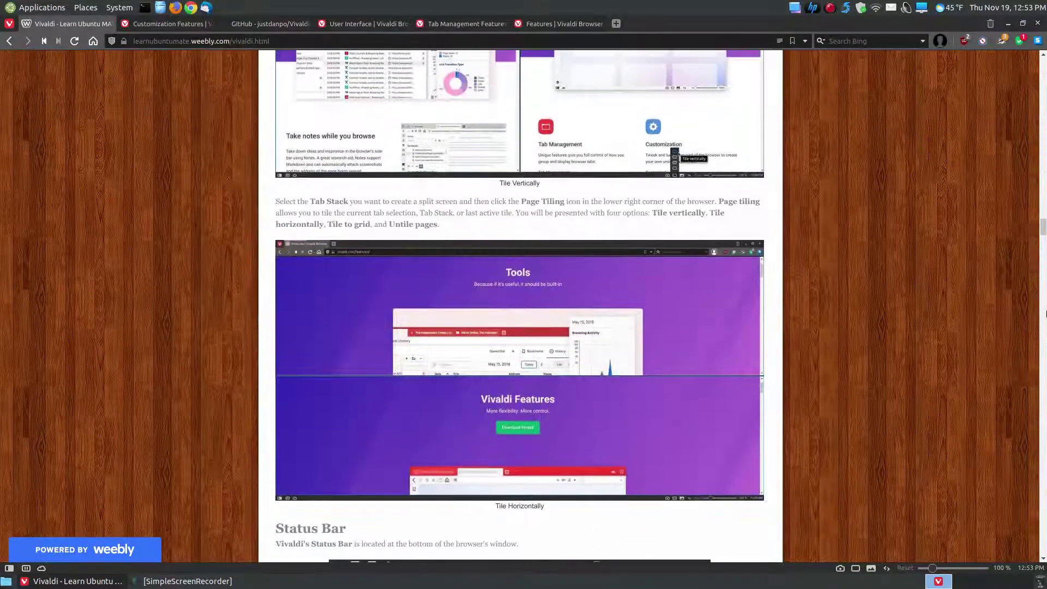
pyautogui.click(1046, 239)
pyautogui.moveTo(1046, 239); pyautogui.dragTo(1046, 106)
pyautogui.scroll(10, 653, 257)
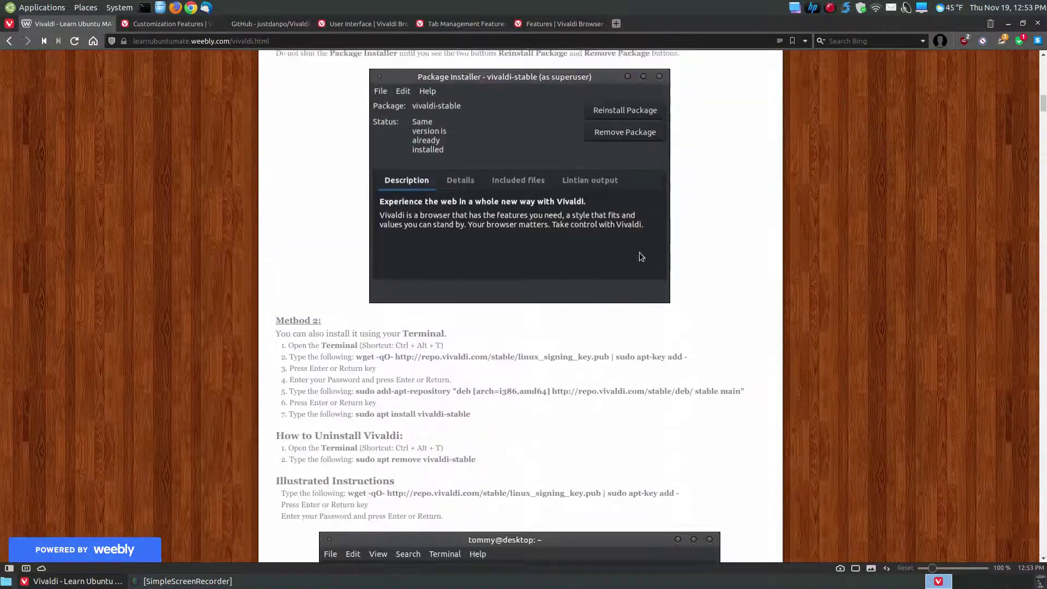
pyautogui.scroll(8, 488, 219)
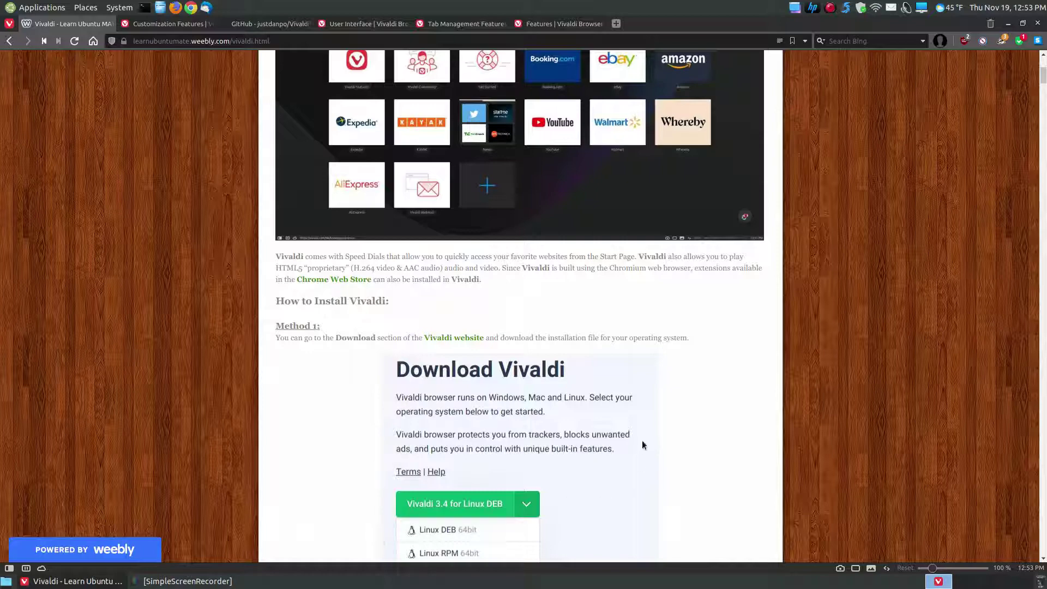
pyautogui.scroll(-1, 642, 446)
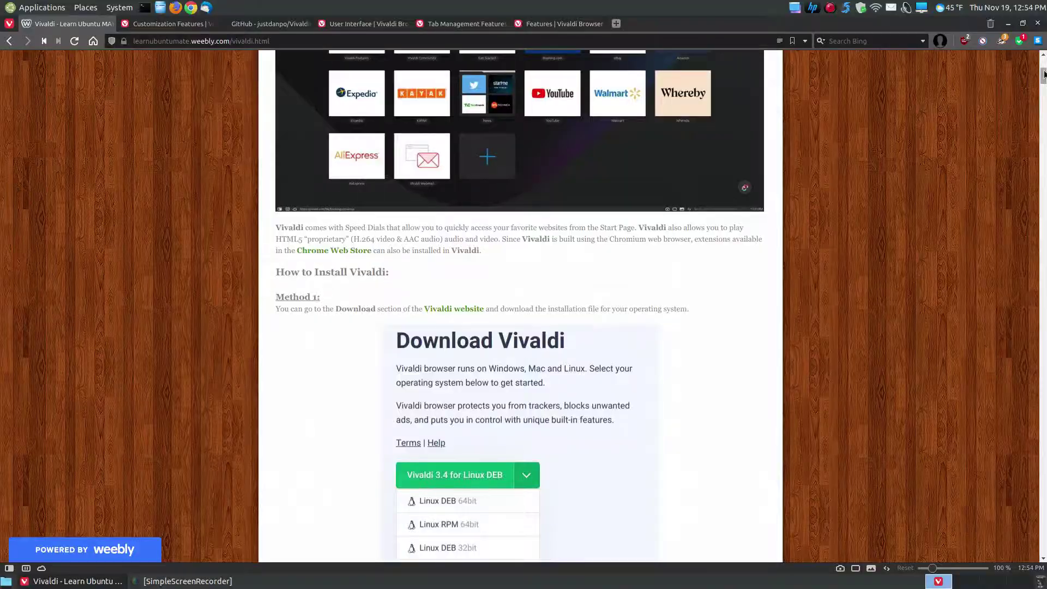
pyautogui.moveTo(1043, 74); pyautogui.dragTo(1032, 286)
pyautogui.scroll(8, 742, 244)
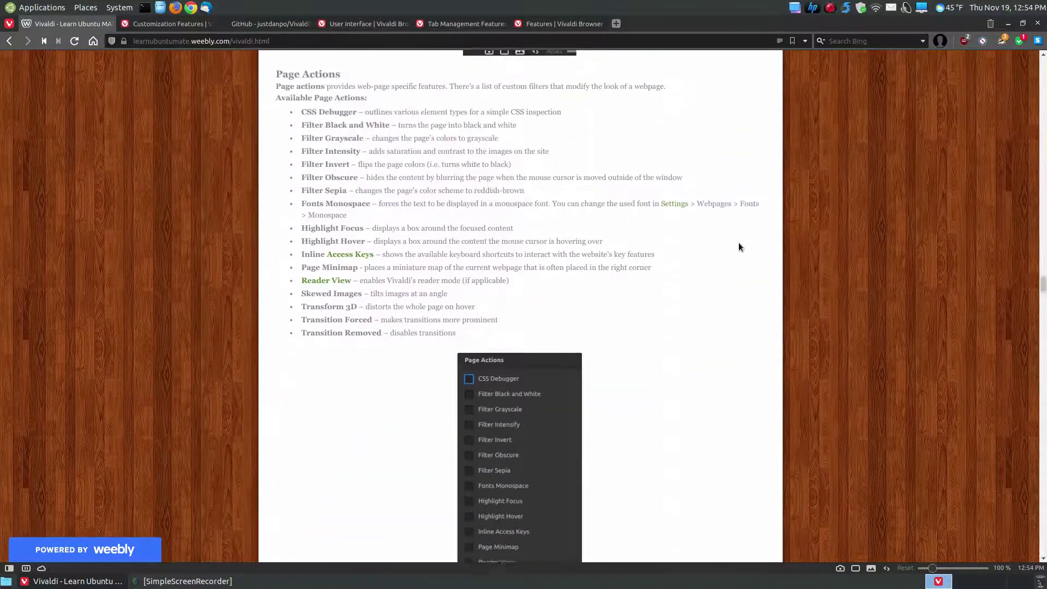
pyautogui.scroll(15, 738, 246)
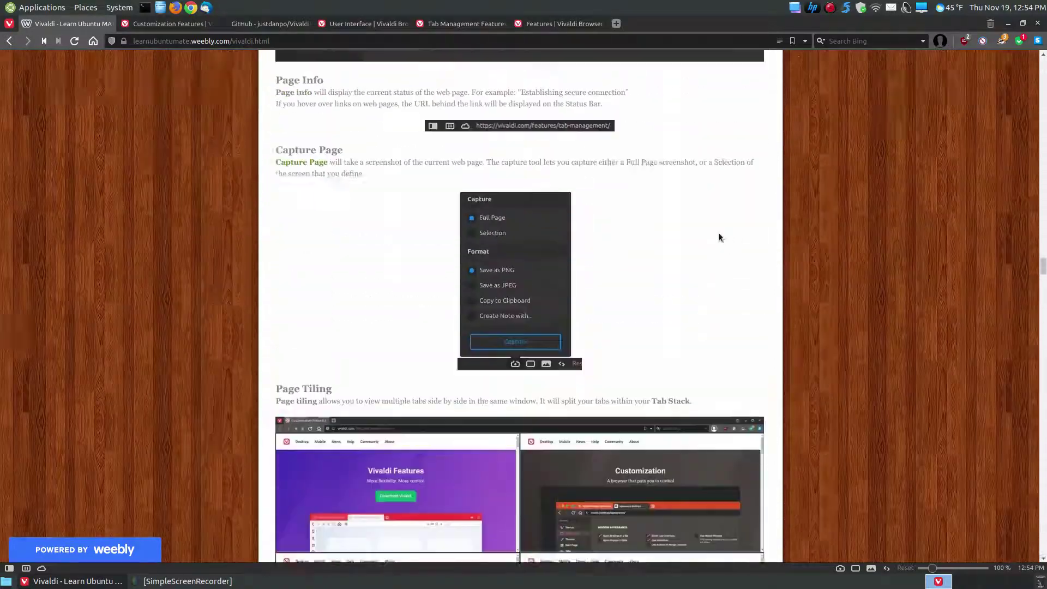
# Return to the article's Status Bar feature list and view the Capture Page, Page Tiling and Page Actions options without applying any.
pyautogui.scroll(15, 710, 234)
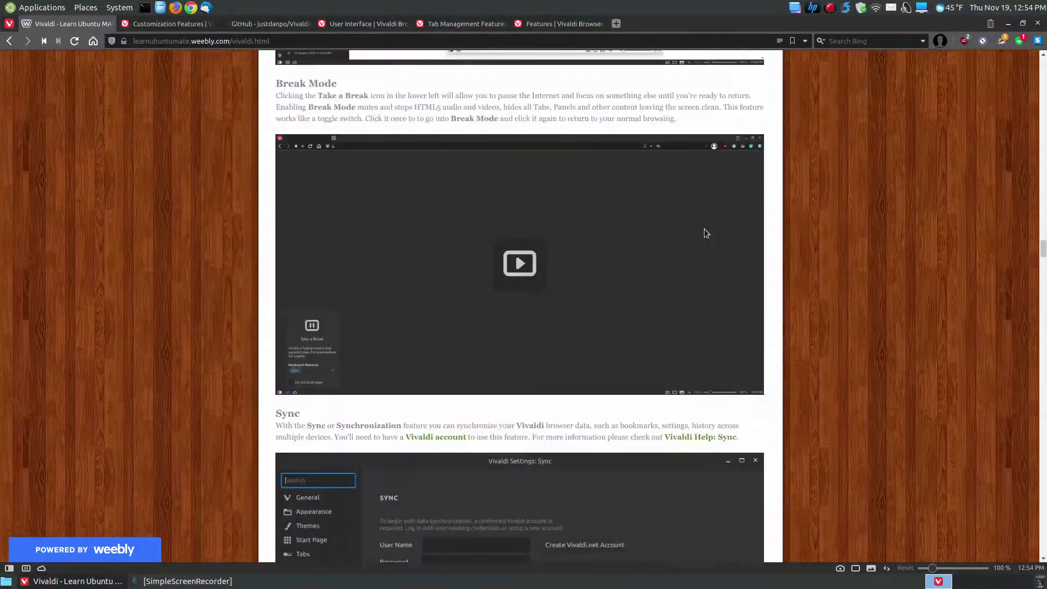
pyautogui.scroll(5, 698, 229)
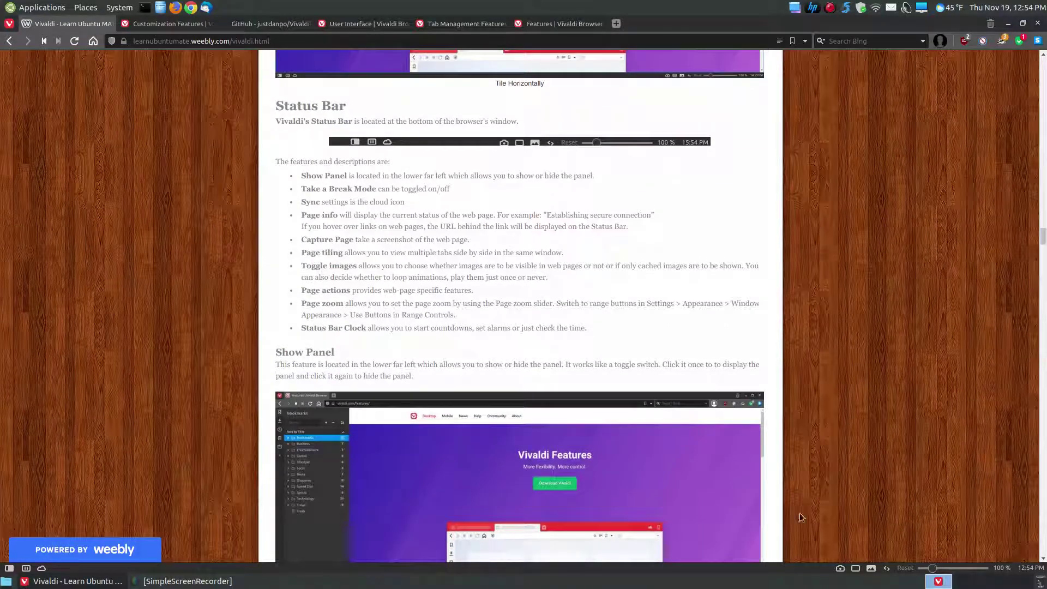
pyautogui.click(841, 569)
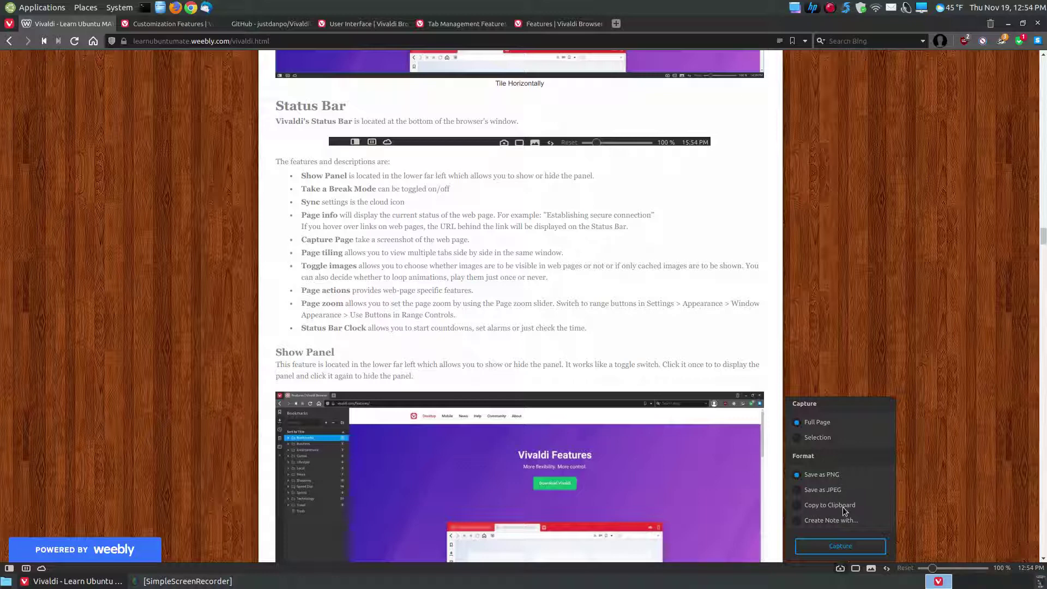
pyautogui.click(842, 571)
pyautogui.click(856, 569)
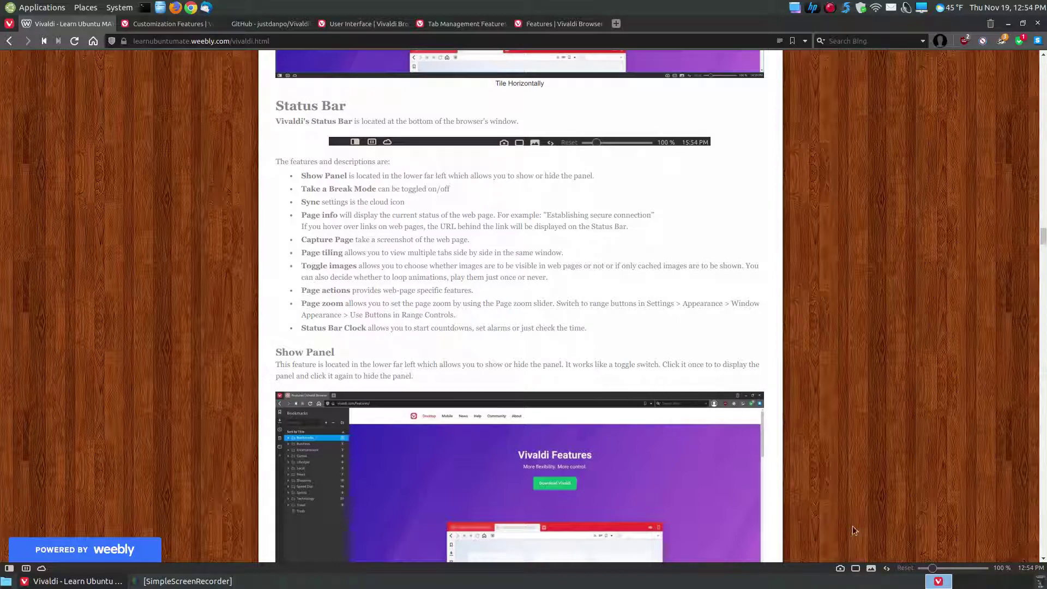
pyautogui.click(887, 570)
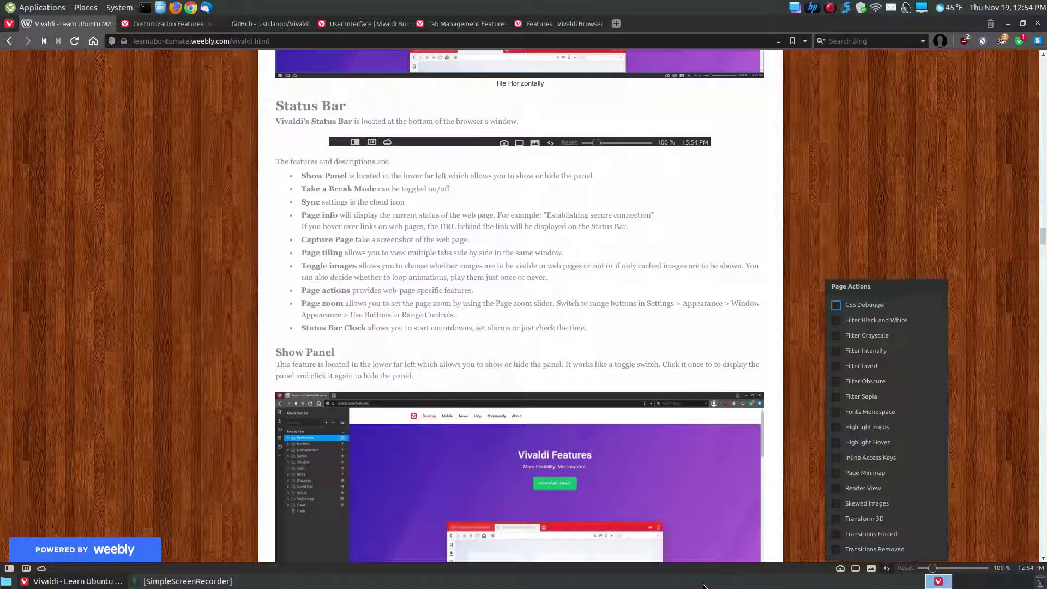
pyautogui.click(887, 570)
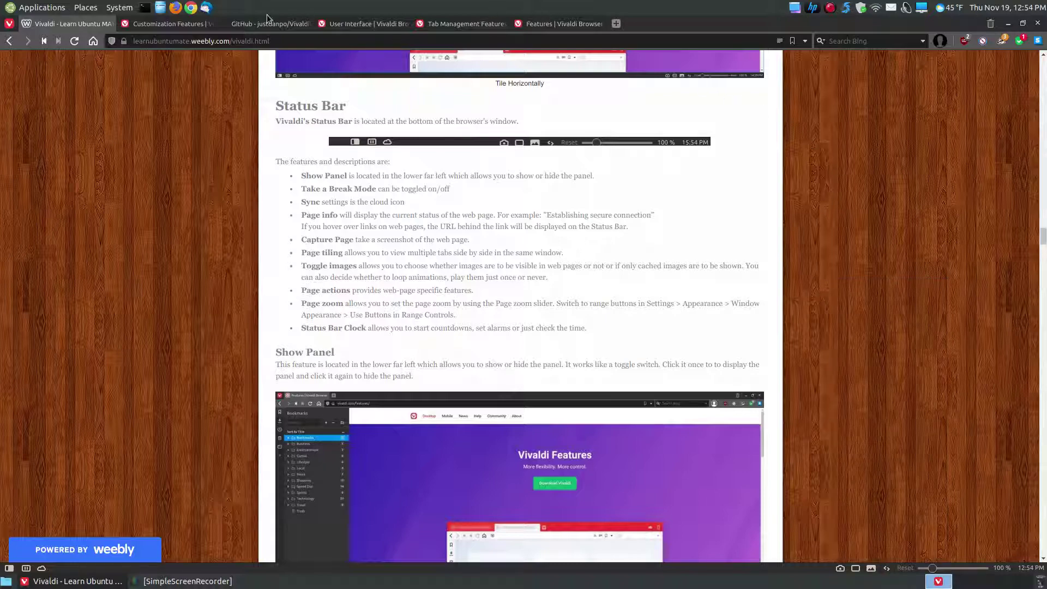
# Move the GitHub VivaldiHooks tab to the end of the open tabs and look over its repository page.
pyautogui.moveTo(268, 24); pyautogui.dragTo(507, 30)
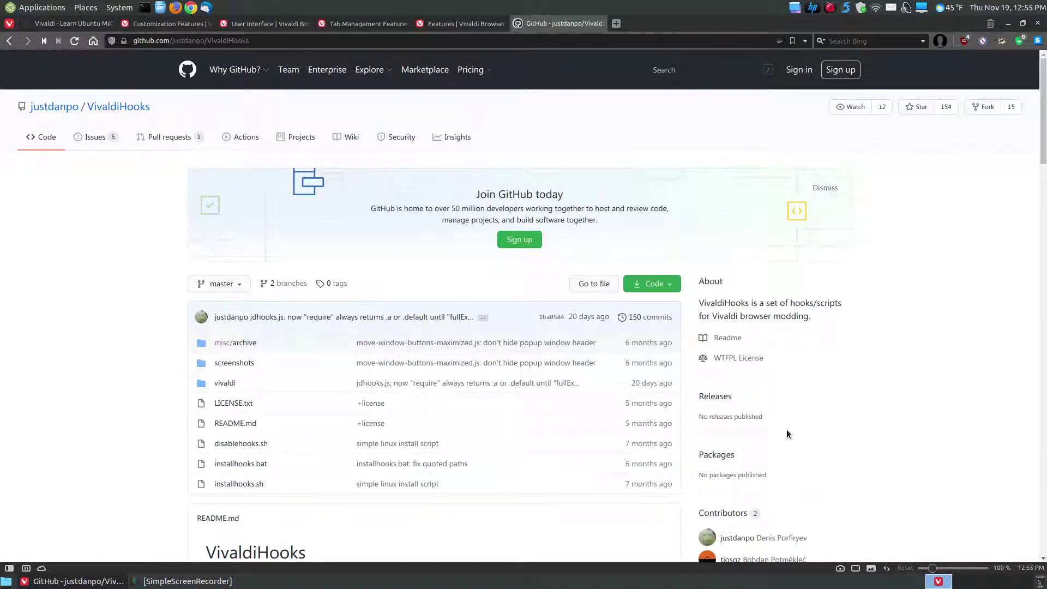
pyautogui.scroll(-3, 442, 393)
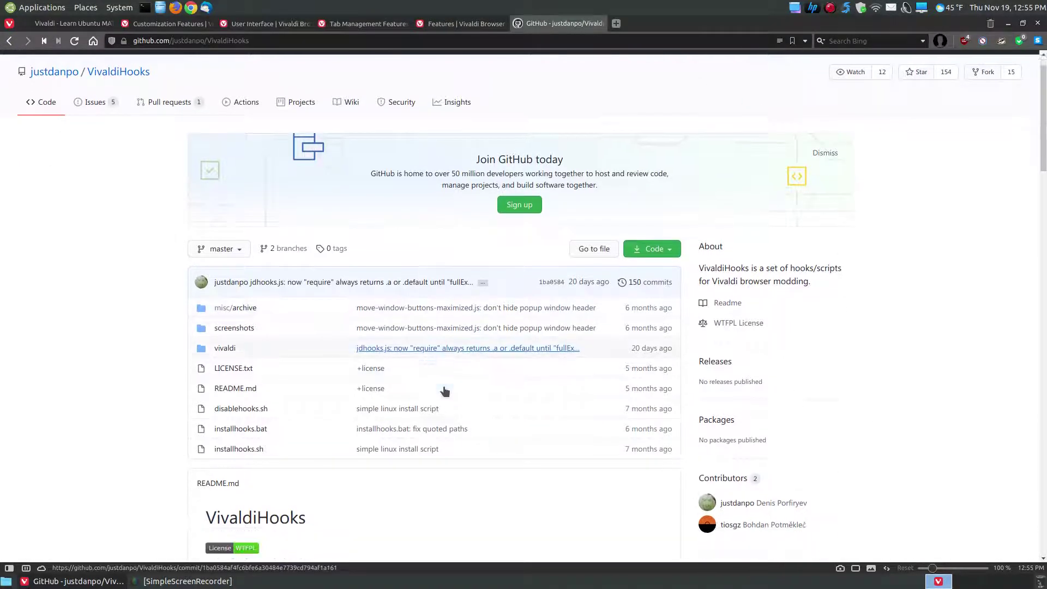
pyautogui.scroll(-2, 443, 392)
pyautogui.scroll(5, 442, 390)
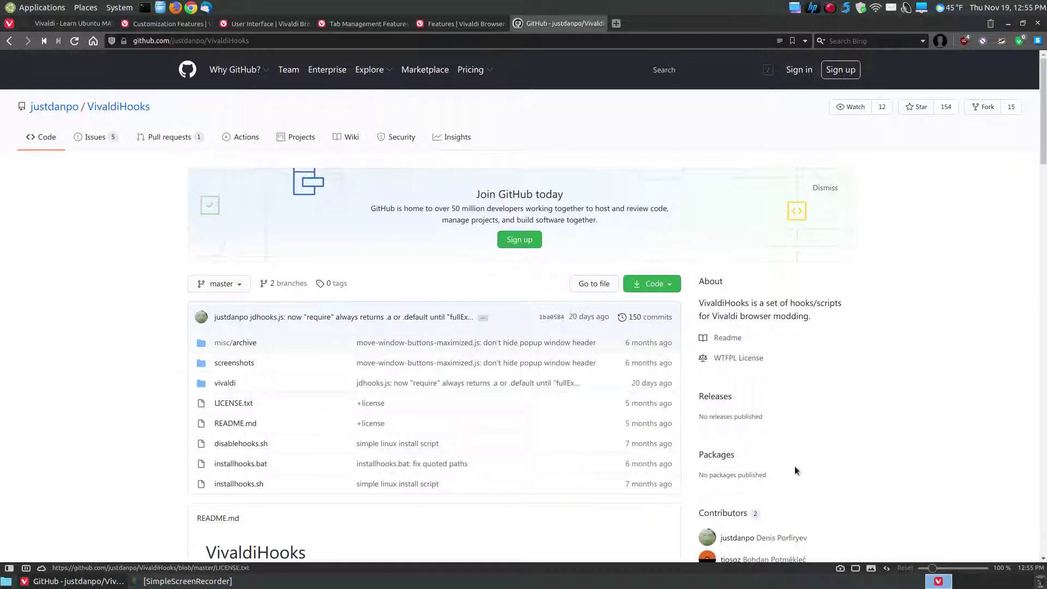
pyautogui.scroll(-3, 815, 390)
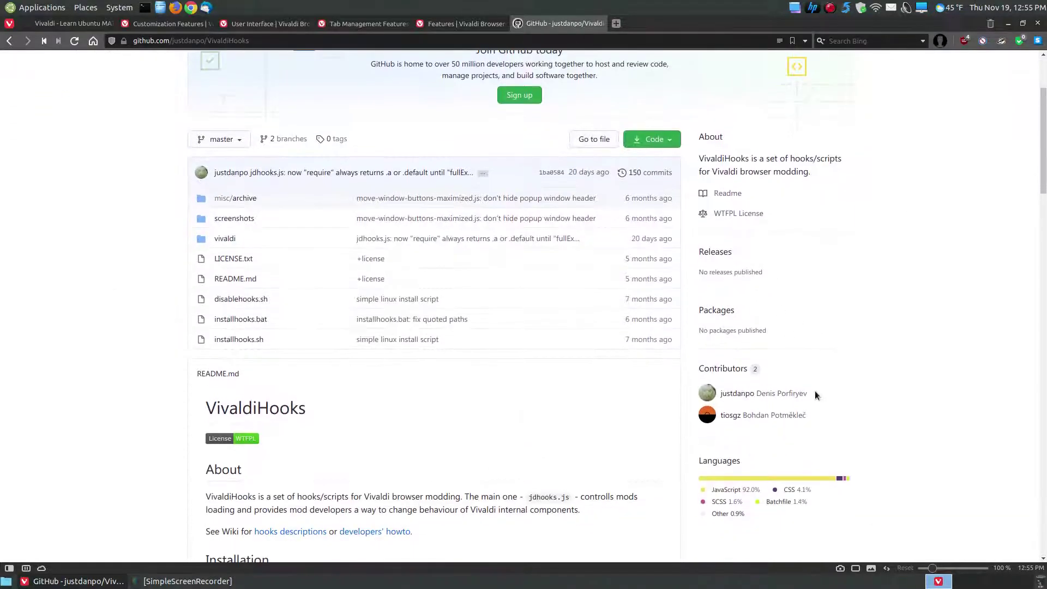
# Turn on the Reader View page action for the VivaldiHooks page and read through the simplified text.
pyautogui.click(886, 567)
pyautogui.click(837, 489)
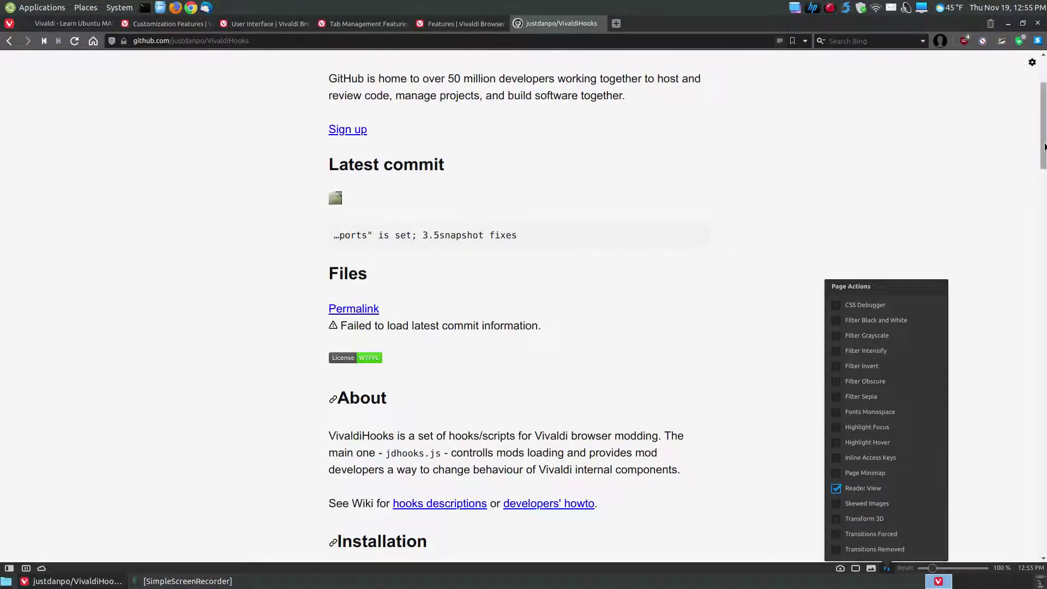
pyautogui.click(1044, 146)
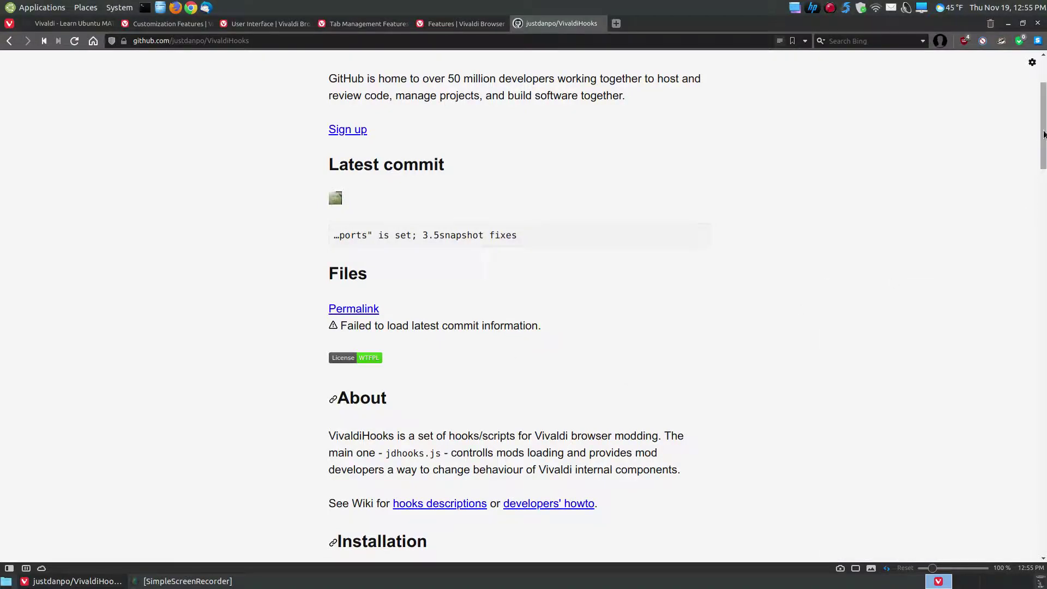
pyautogui.scroll(-15, 880, 235)
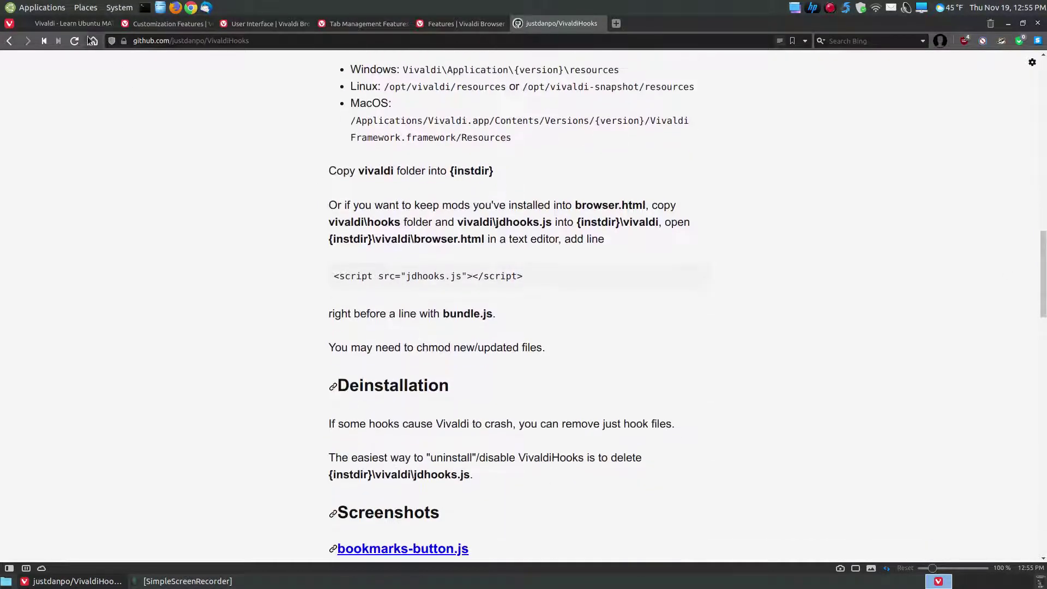
pyautogui.moveTo(57, 31)
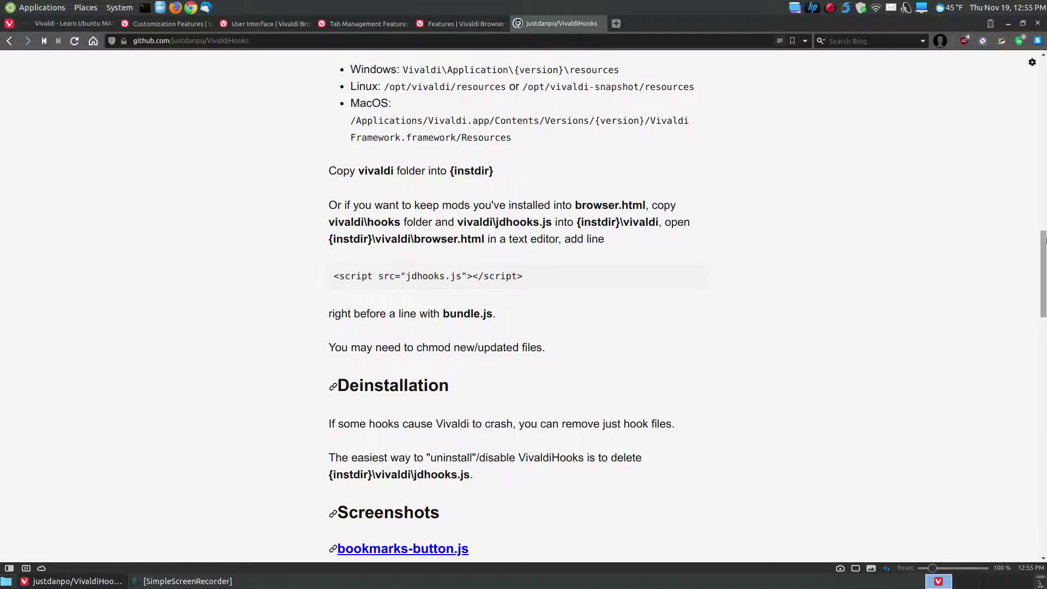
pyautogui.moveTo(1042, 262); pyautogui.dragTo(1042, 87)
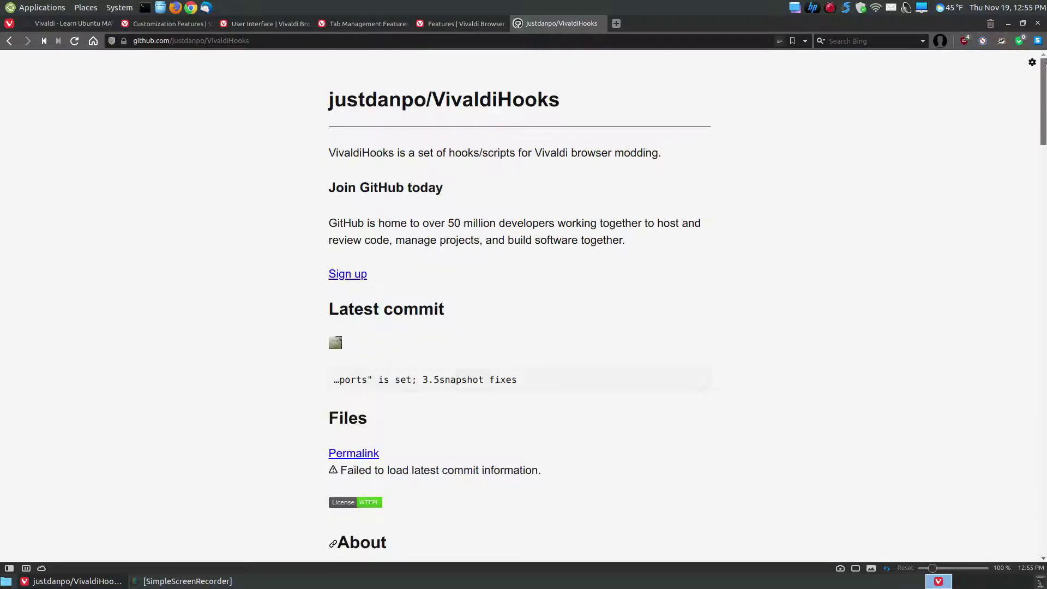
# Turn off Reader View for the VivaldiHooks page and view the list of Page Actions once more.
pyautogui.click(886, 567)
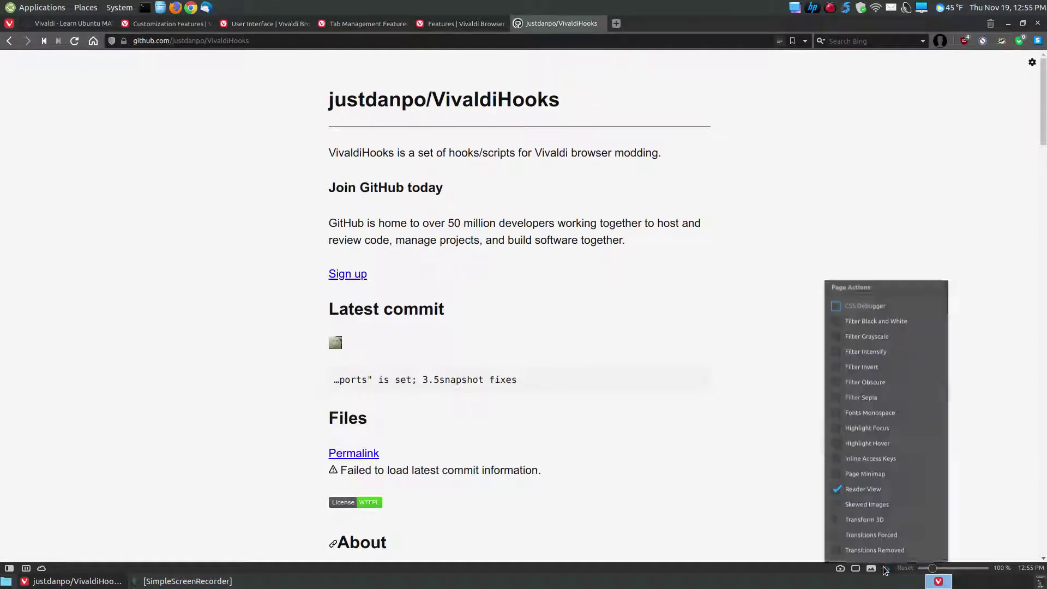
pyautogui.click(838, 489)
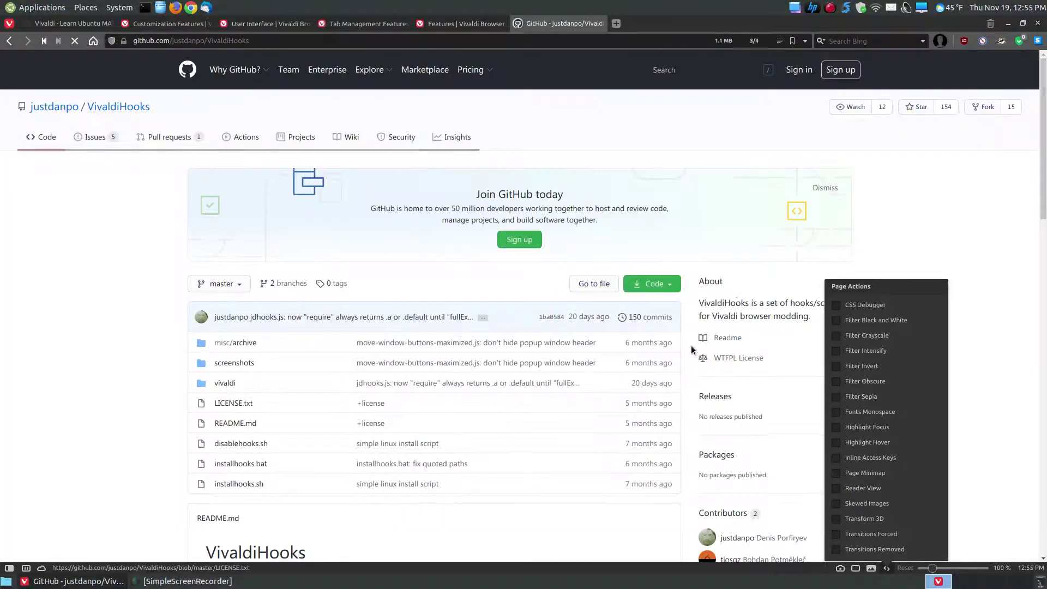
pyautogui.moveTo(1045, 143)
pyautogui.mouseDown()
pyautogui.moveTo(1045, 251)
pyautogui.moveTo(1046, 137)
pyautogui.mouseUp()
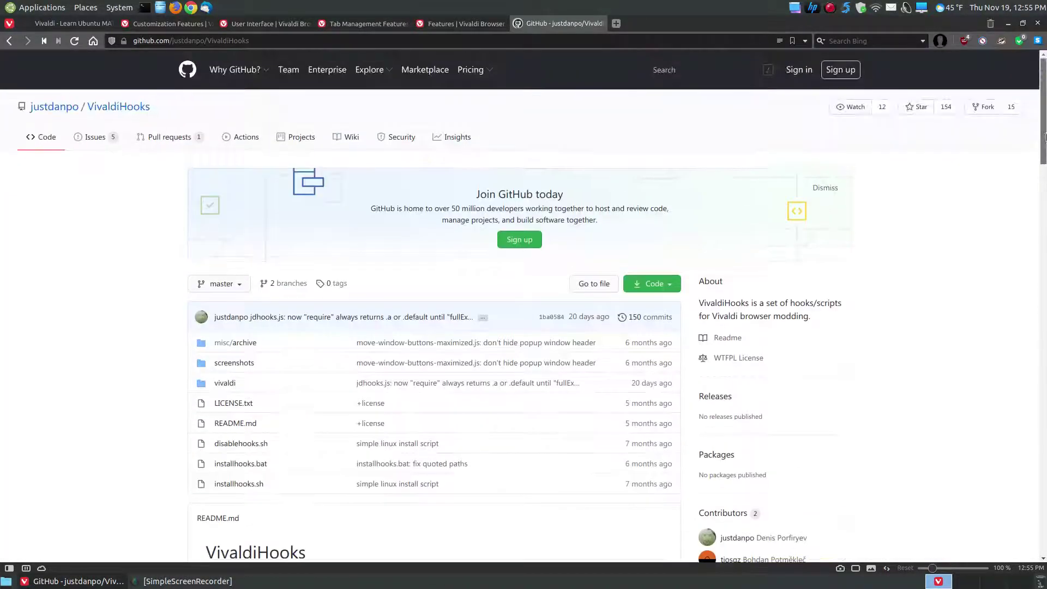
pyautogui.click(886, 568)
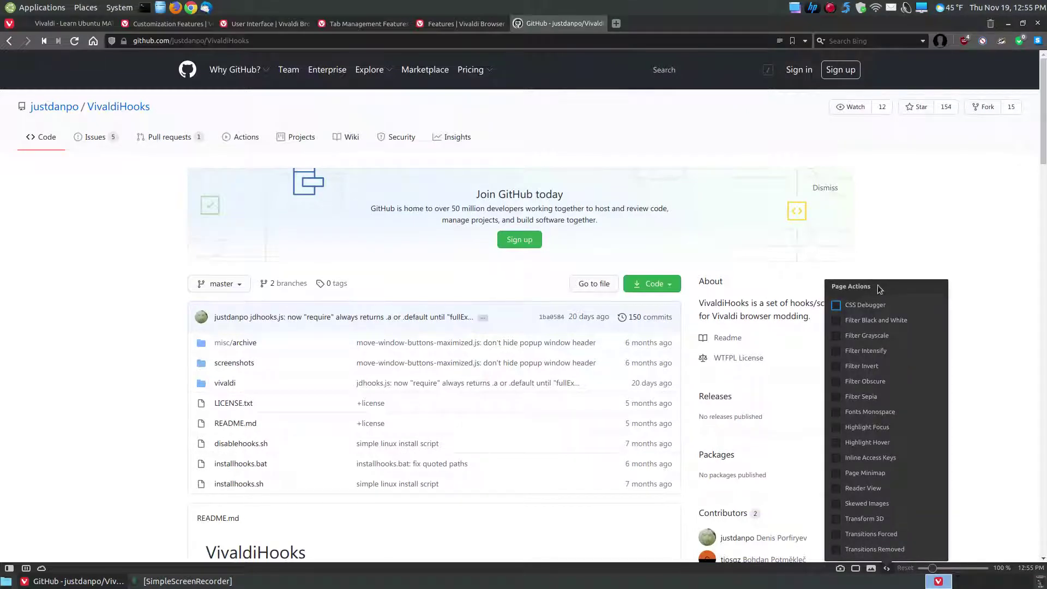
pyautogui.click(886, 568)
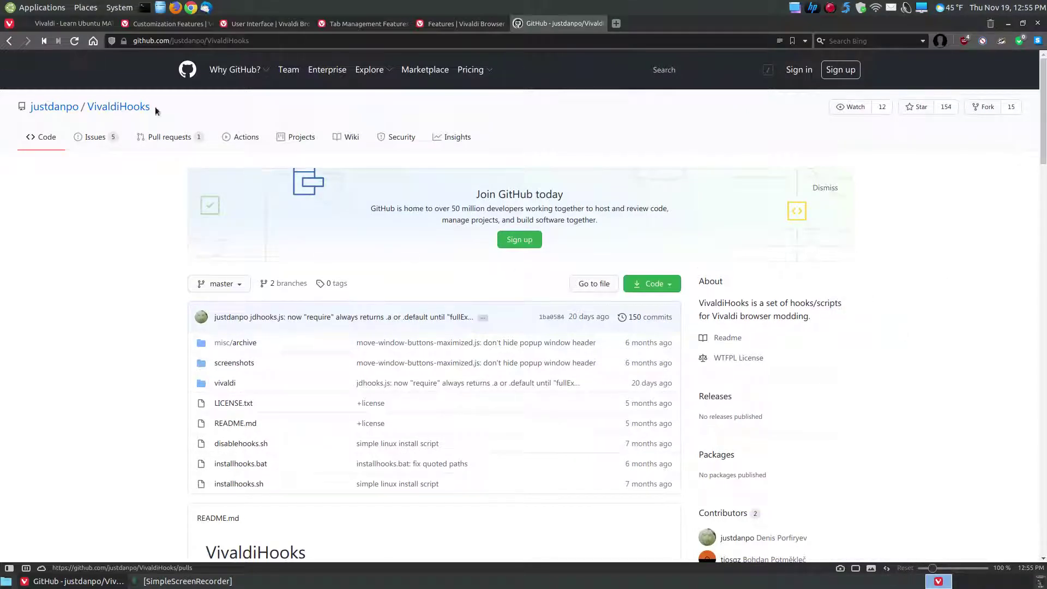
# Go back to the Learn Ubuntu MATE article and read its Page Actions section.
pyautogui.click(53, 28)
pyautogui.scroll(-6, 831, 331)
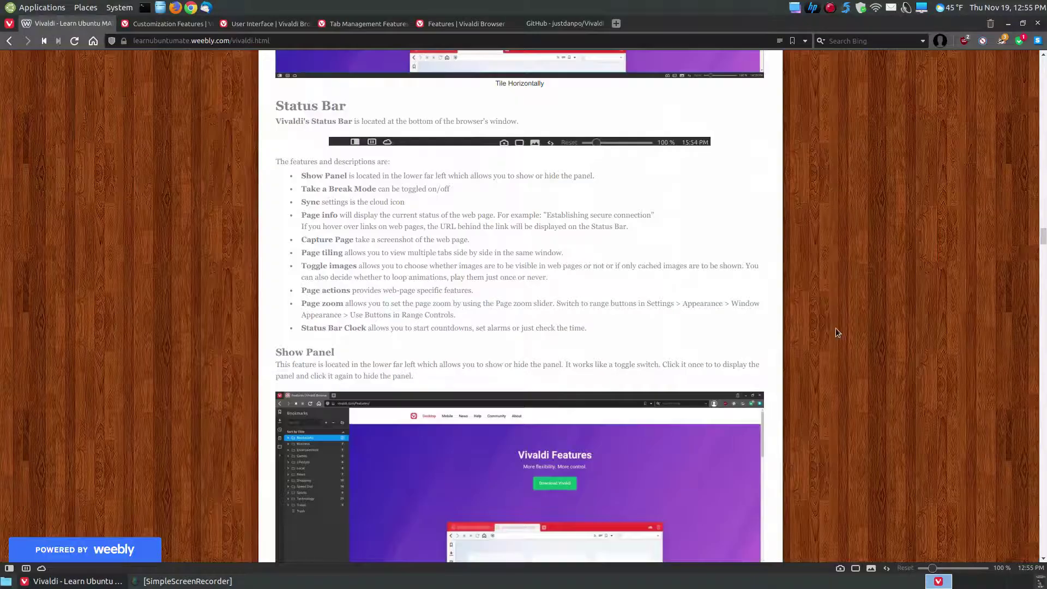
pyautogui.scroll(-14, 834, 336)
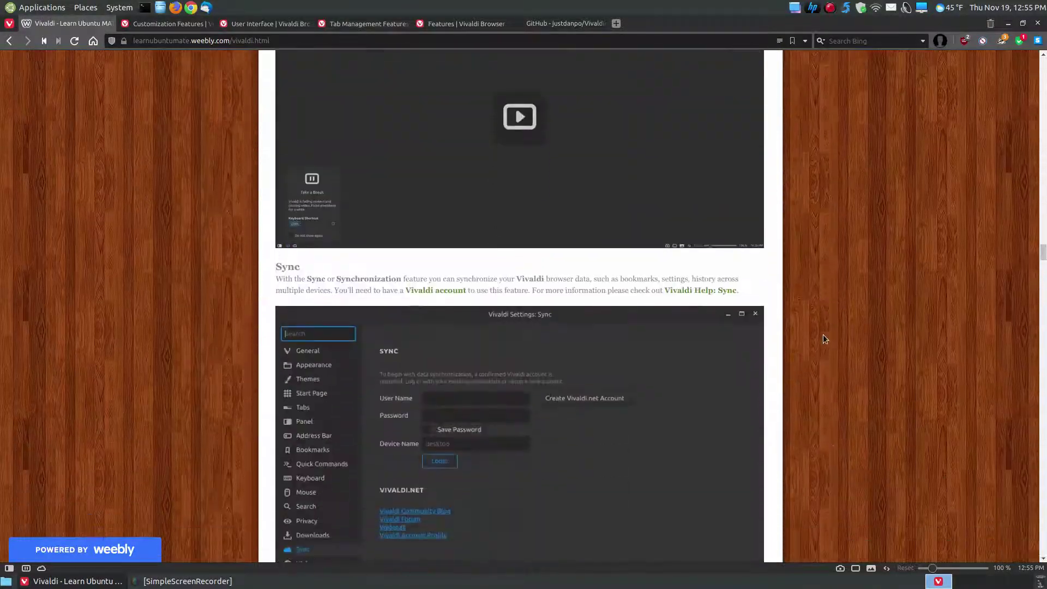
pyautogui.scroll(-7, 773, 327)
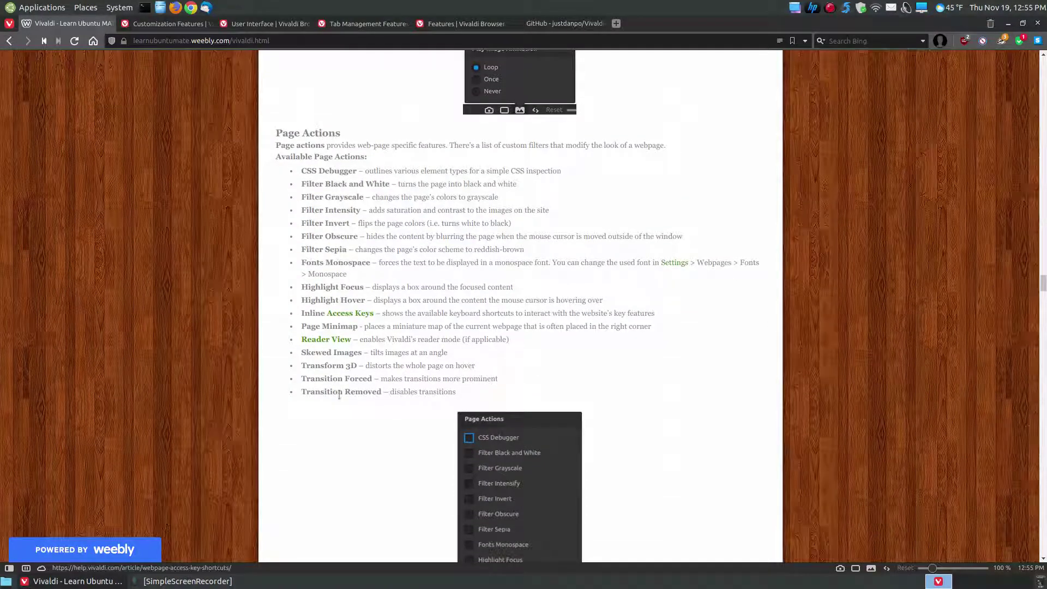
pyautogui.scroll(-1, 548, 311)
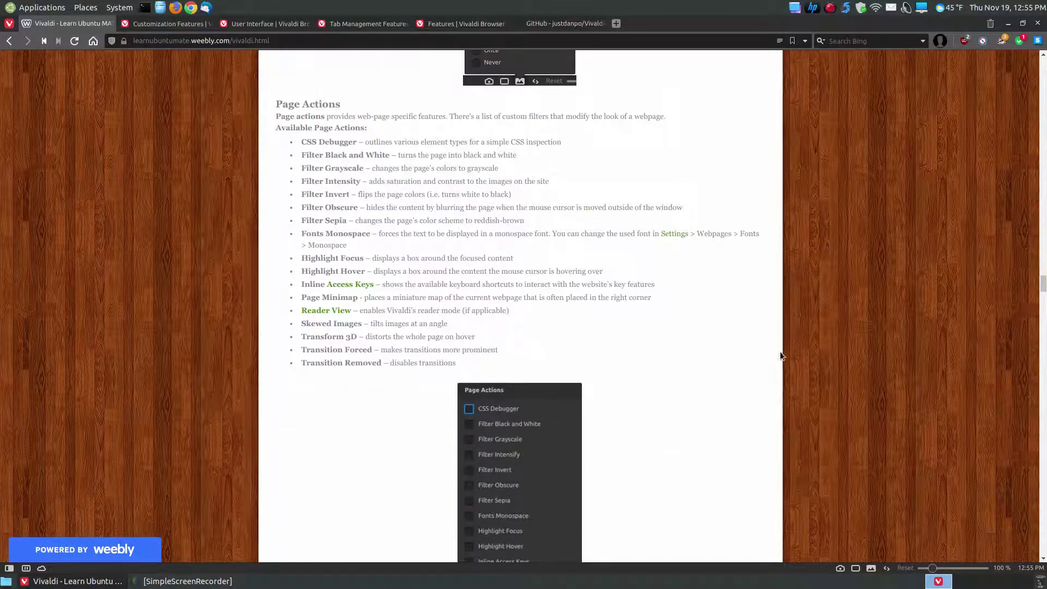
# Return to the article's Status Bar feature list, then view the browser's status bar clock and close it.
pyautogui.moveTo(1042, 288); pyautogui.dragTo(741, 303)
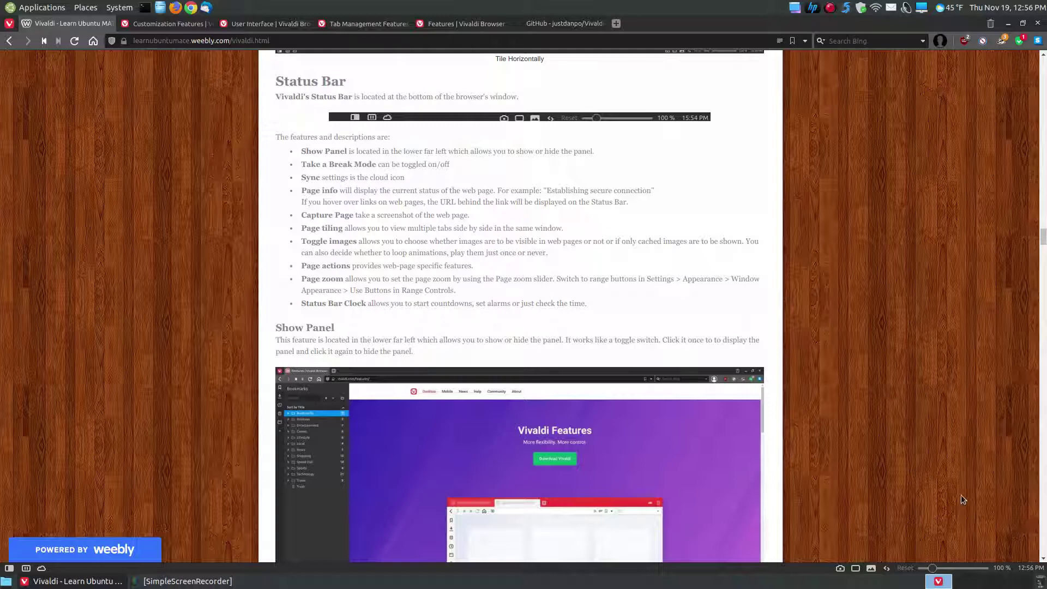
pyautogui.scroll(-1, 519, 304)
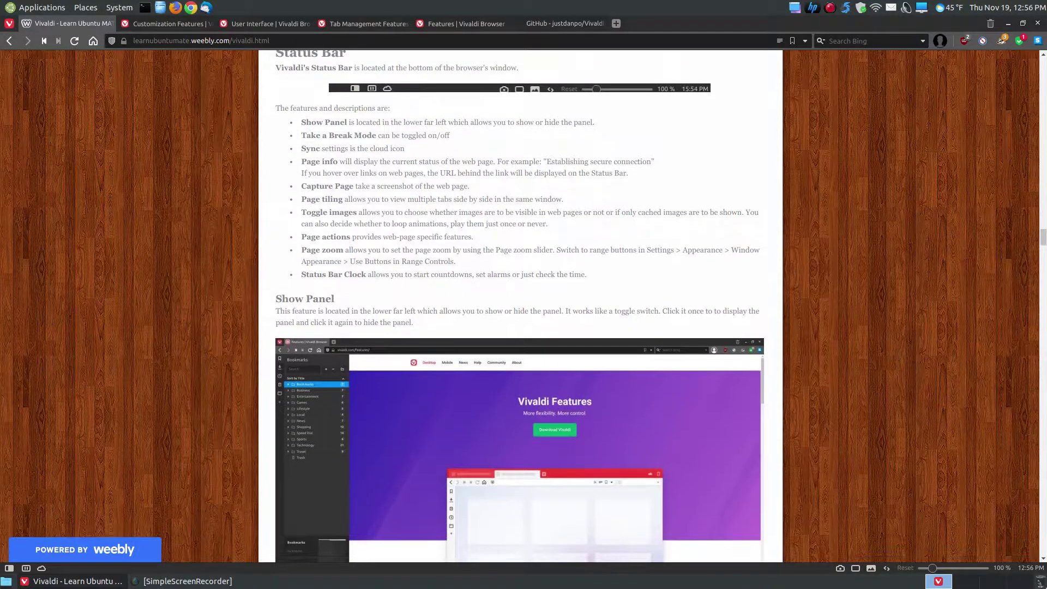
pyautogui.click(1027, 568)
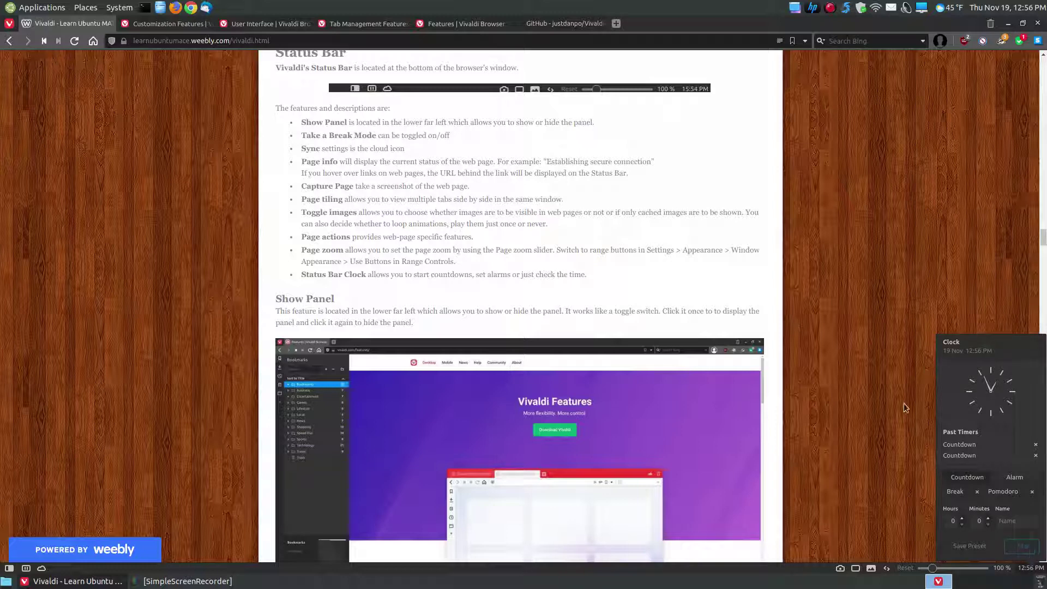
pyautogui.click(867, 315)
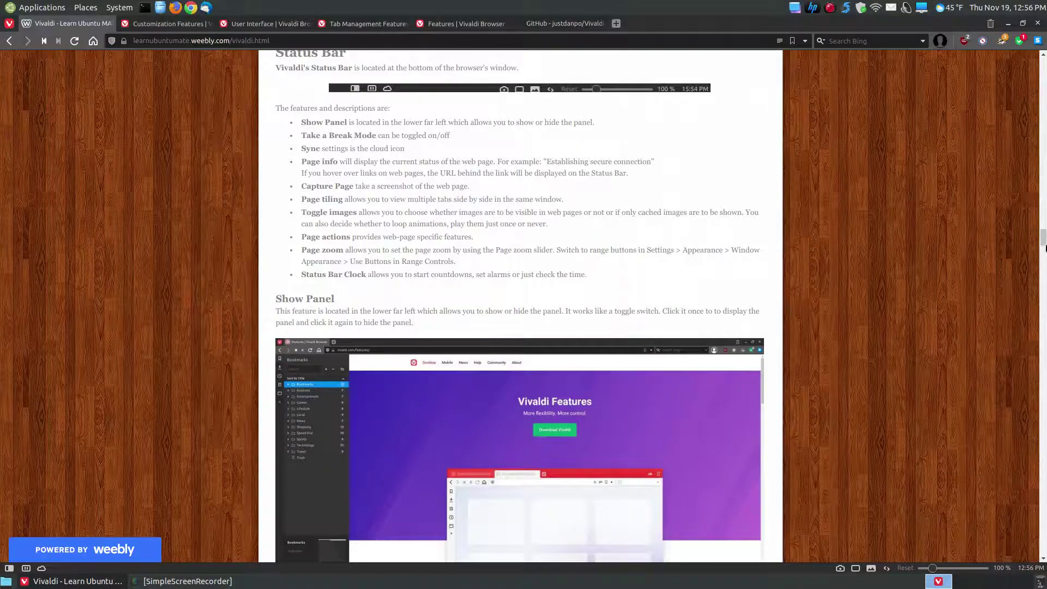
# Read the article's Status Bar Clock section and its list of clock customization options.
pyautogui.moveTo(1044, 248); pyautogui.dragTo(1044, 302)
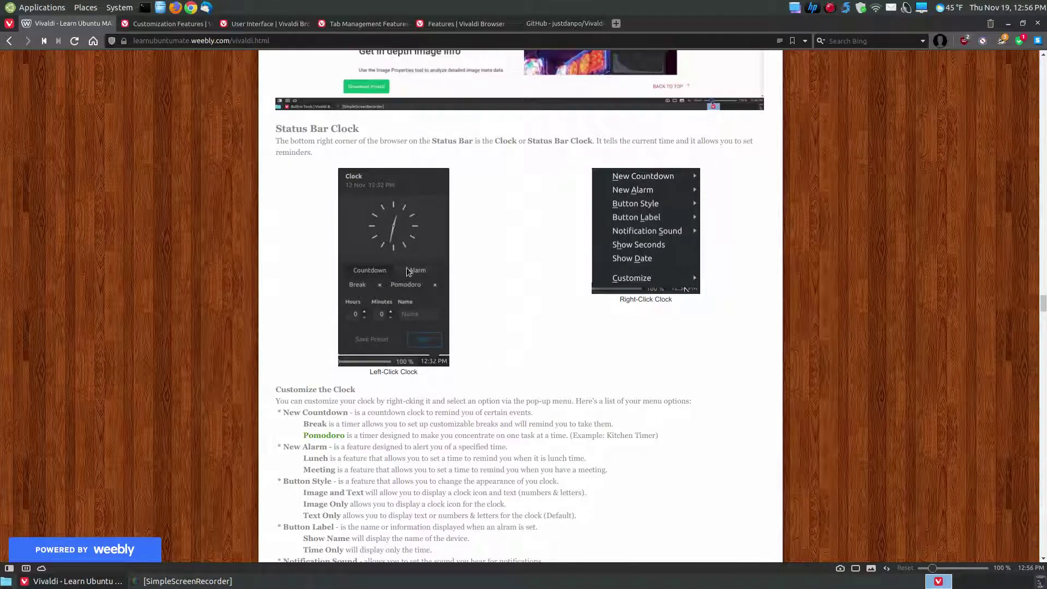
pyautogui.scroll(-1, 449, 251)
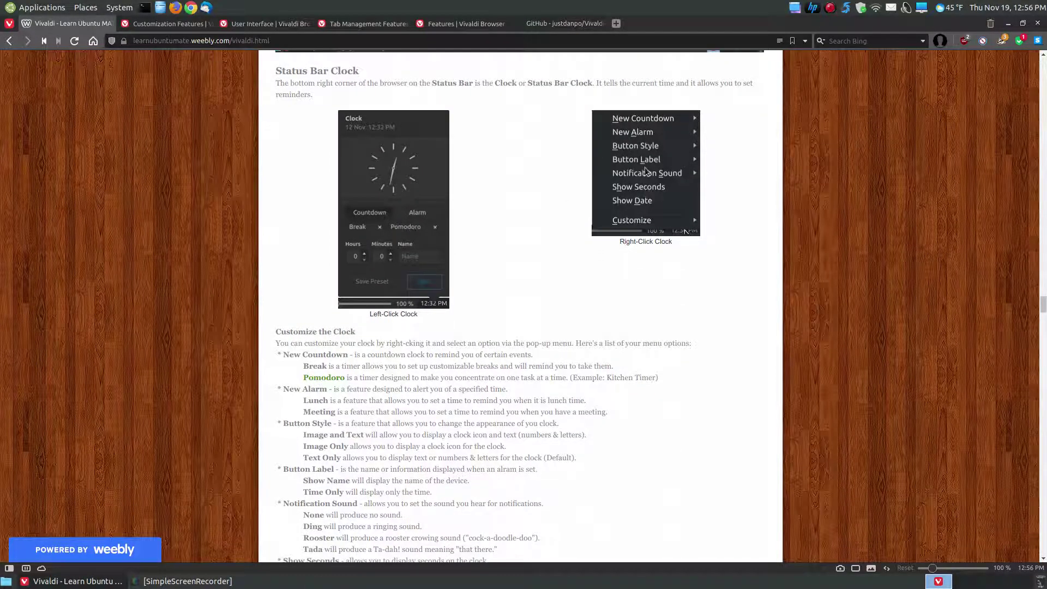
pyautogui.scroll(-2, 541, 319)
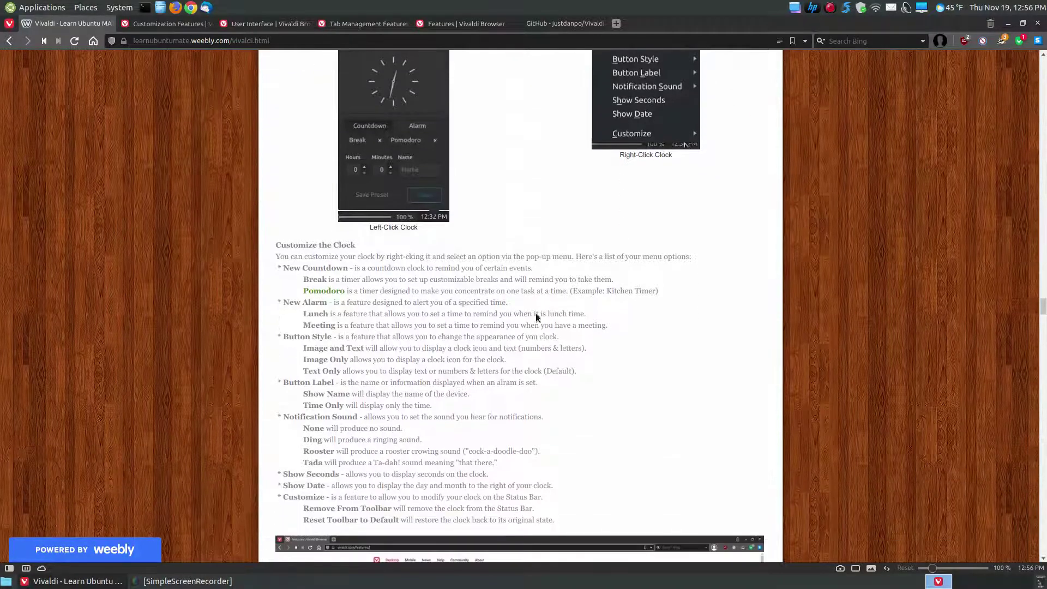
pyautogui.scroll(1, 530, 406)
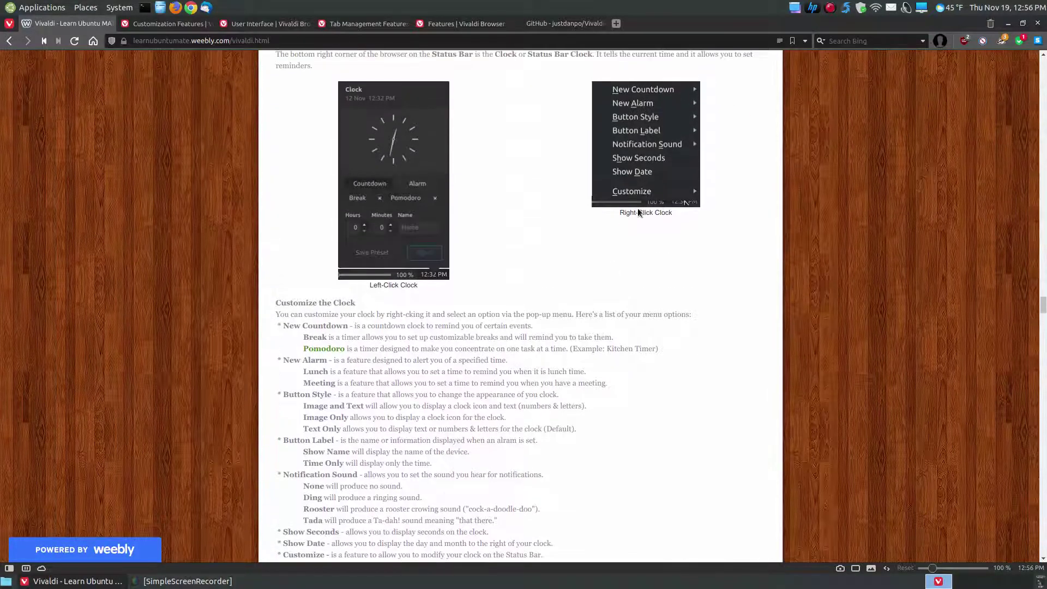
pyautogui.scroll(-1, 554, 375)
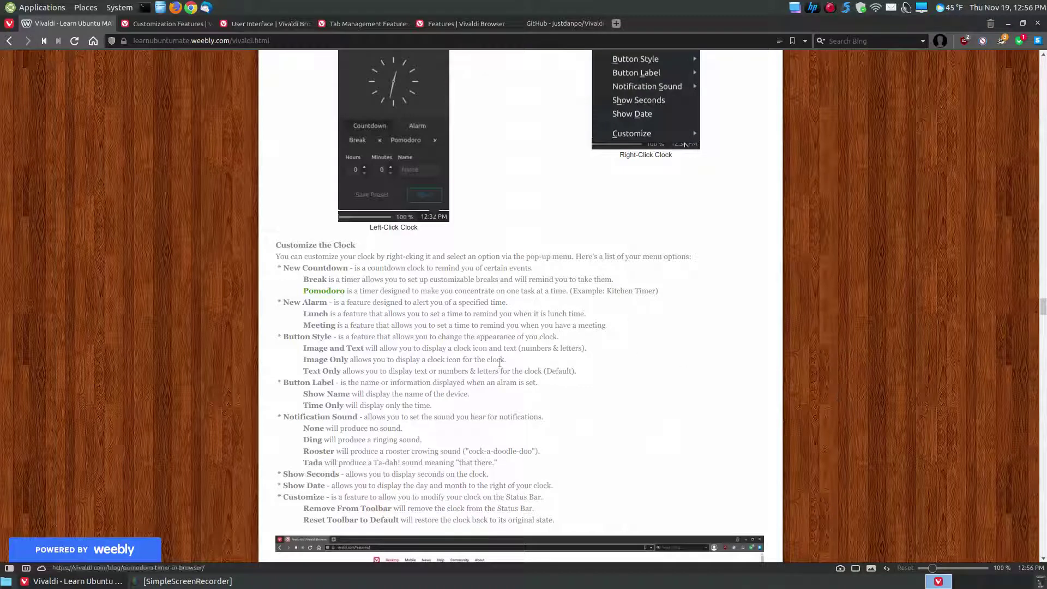
# Start a new Pomodoro countdown from the browser's status bar clock.
pyautogui.rightClick(1028, 569)
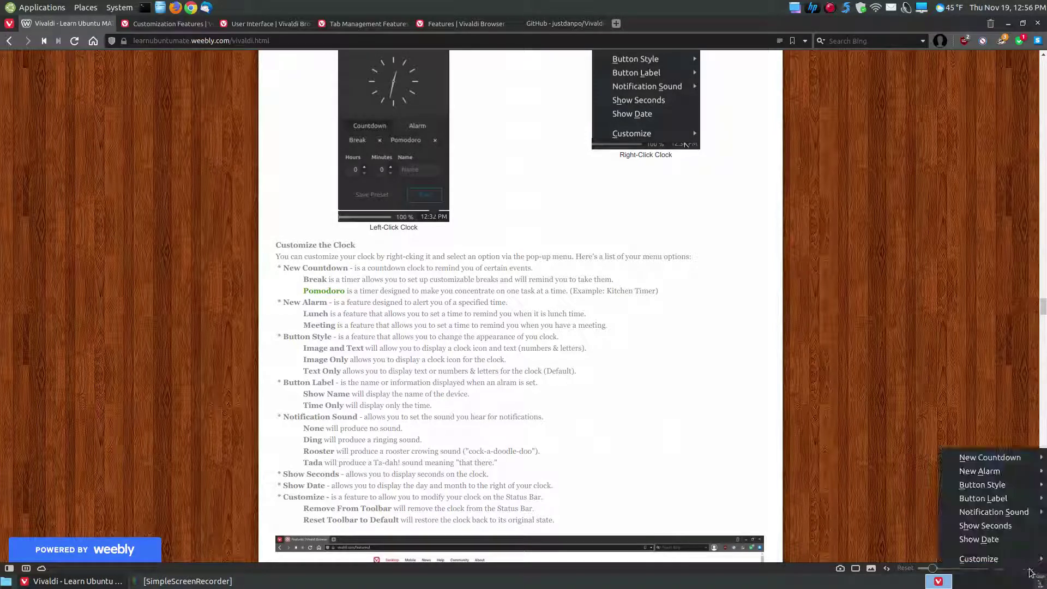
pyautogui.moveTo(1012, 462)
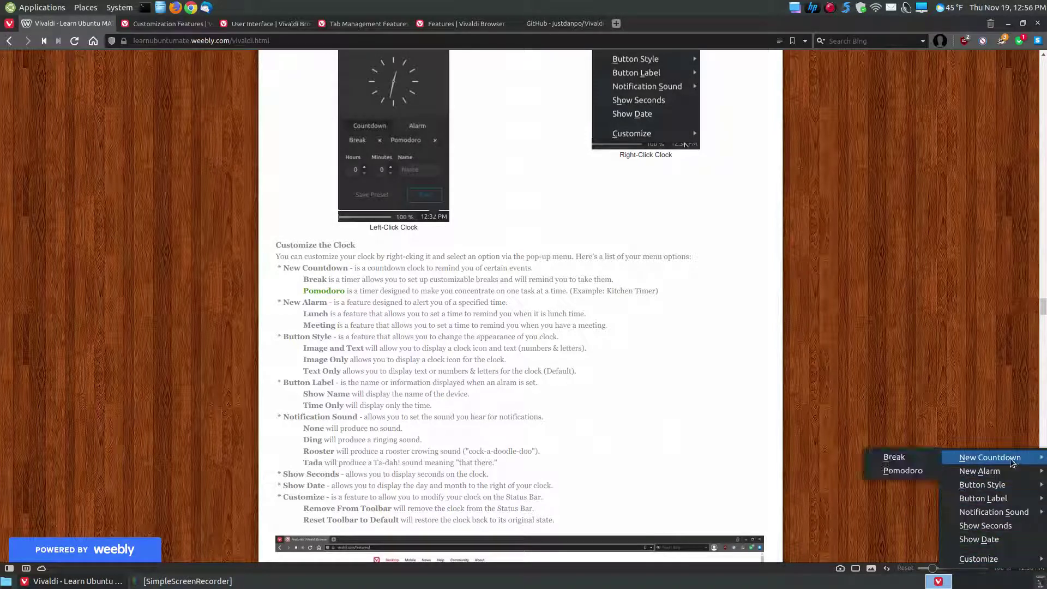
pyautogui.click(917, 472)
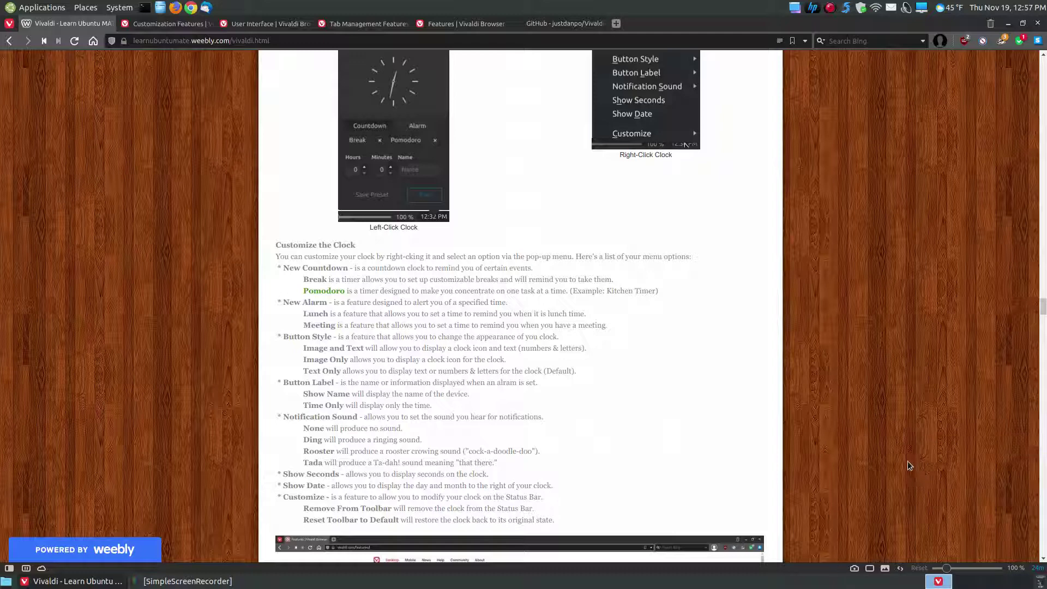
# Delete the running Pomodoro countdown from the status bar clock and close the clock.
pyautogui.click(1028, 569)
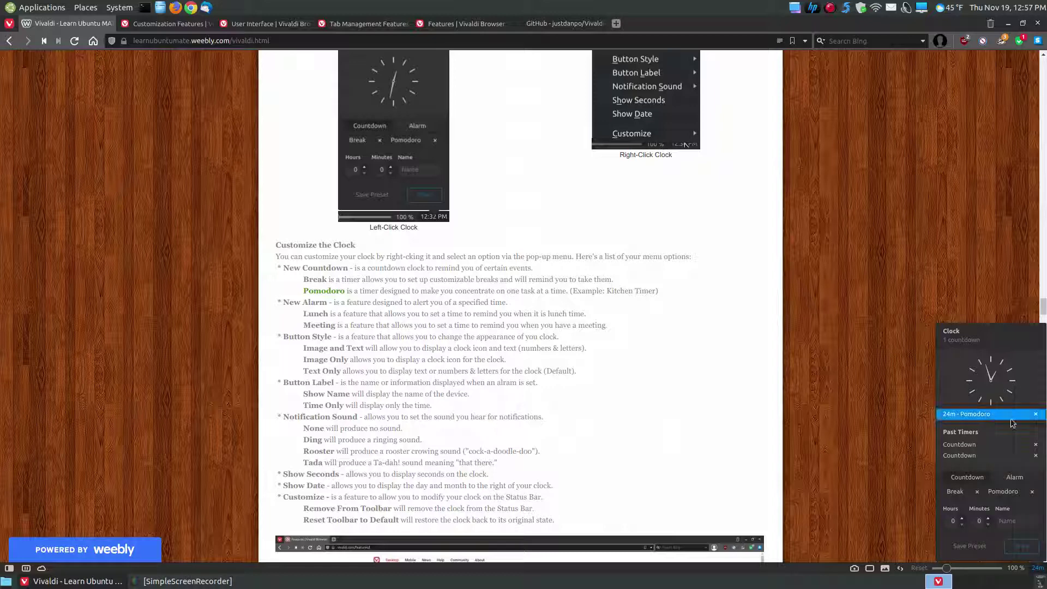
pyautogui.click(1036, 415)
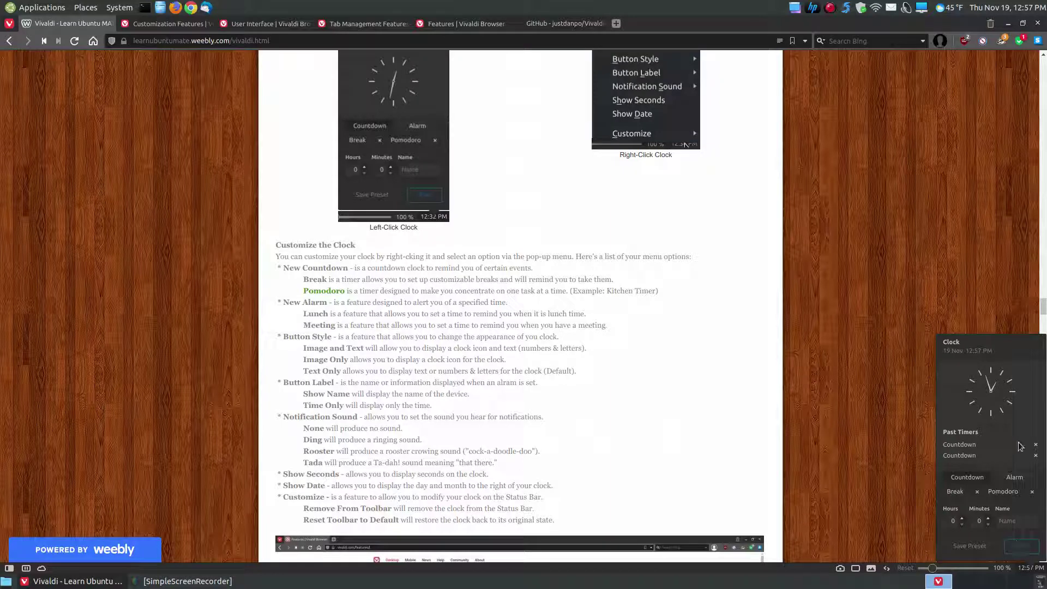
pyautogui.click(1030, 570)
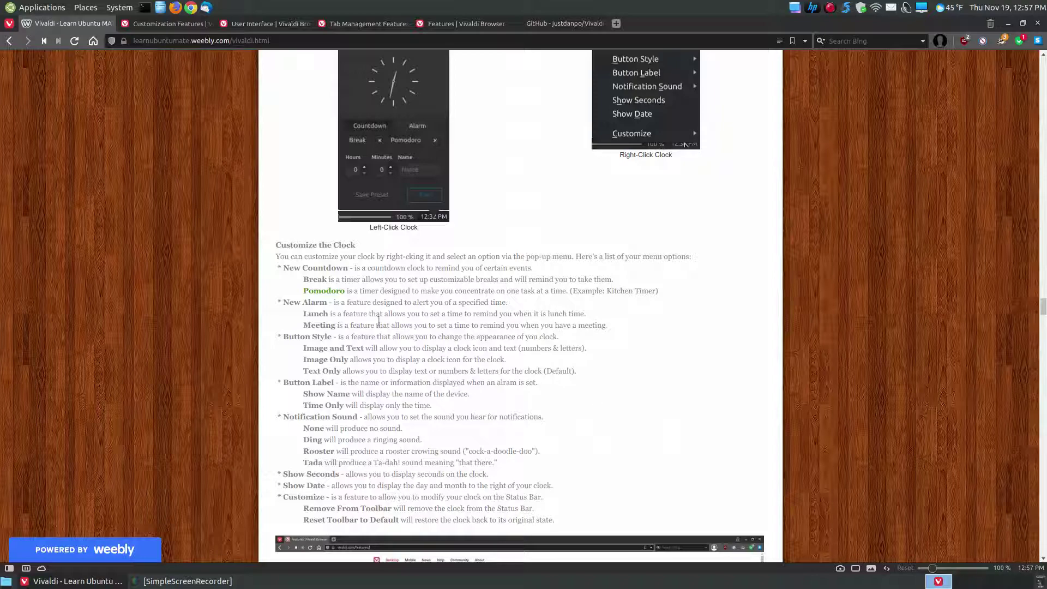
# Review the article's clock options once more and move on to reading its User Profiles section.
pyautogui.scroll(3, 682, 323)
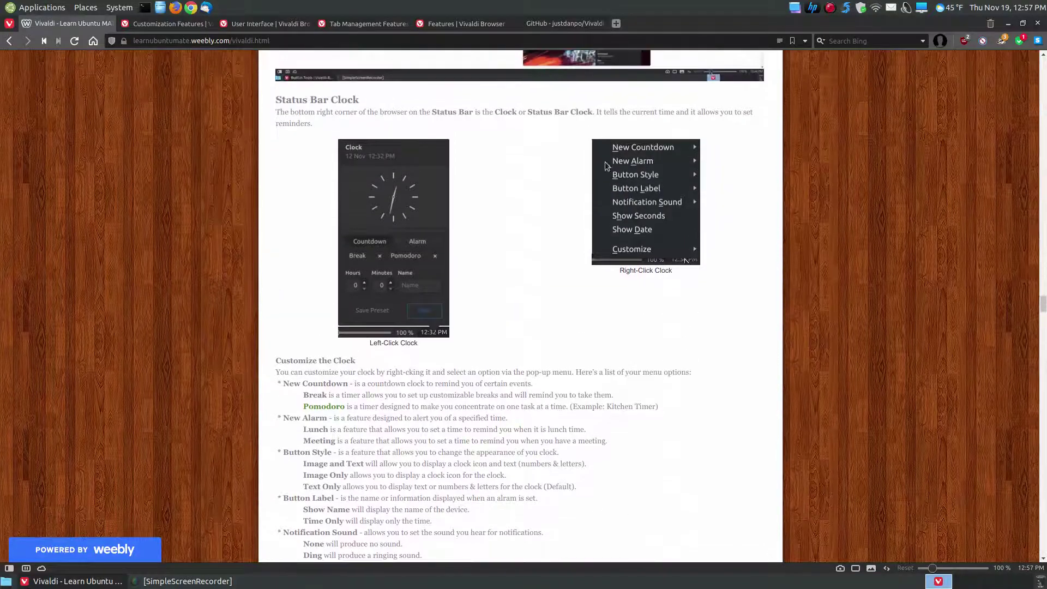
pyautogui.scroll(-3, 660, 339)
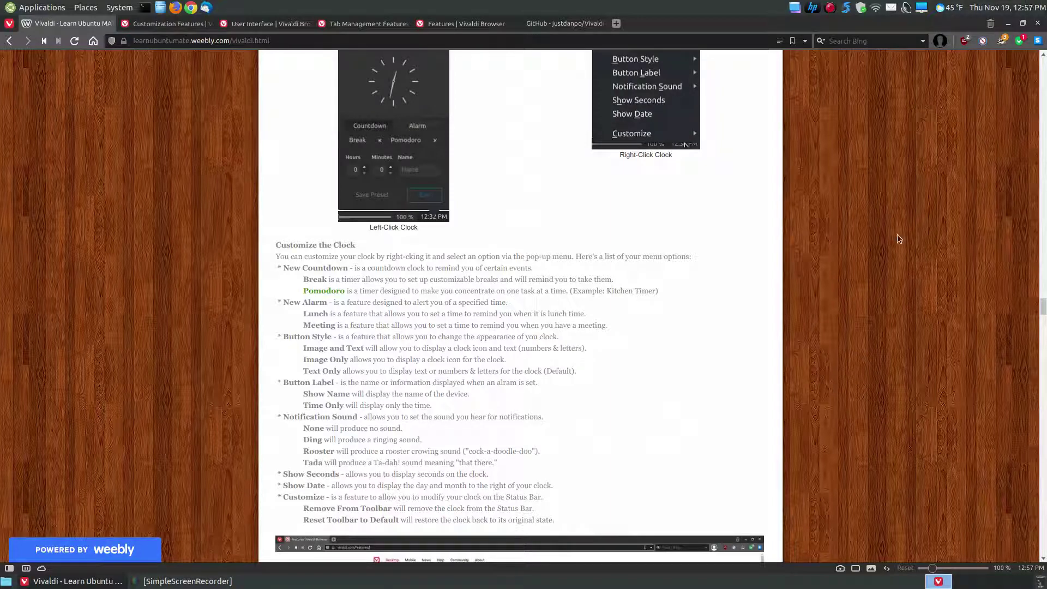
pyautogui.scroll(-3, 897, 234)
pyautogui.scroll(-8, 878, 221)
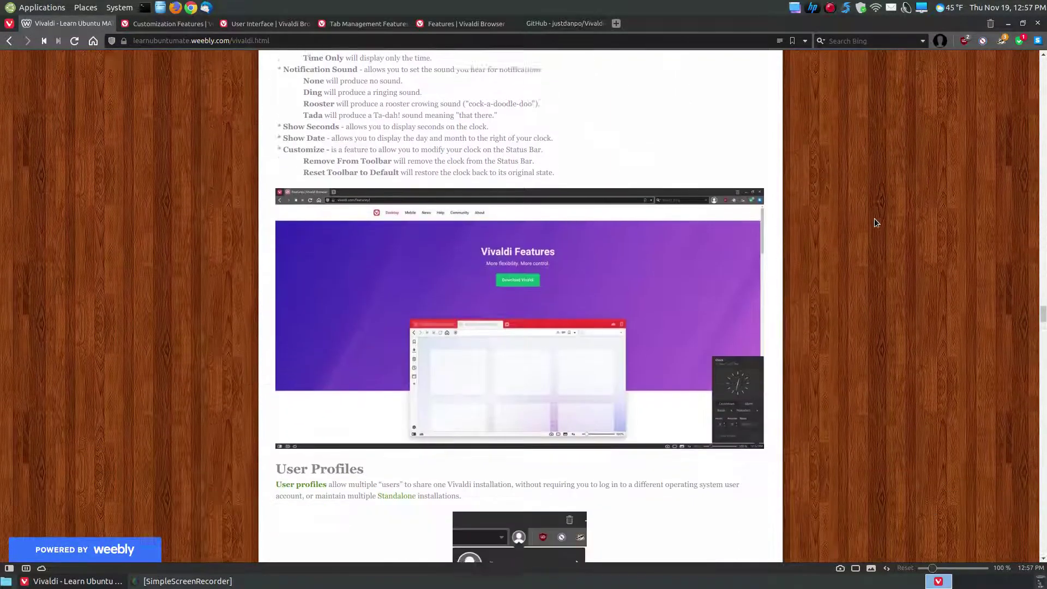
pyautogui.scroll(-5, 875, 218)
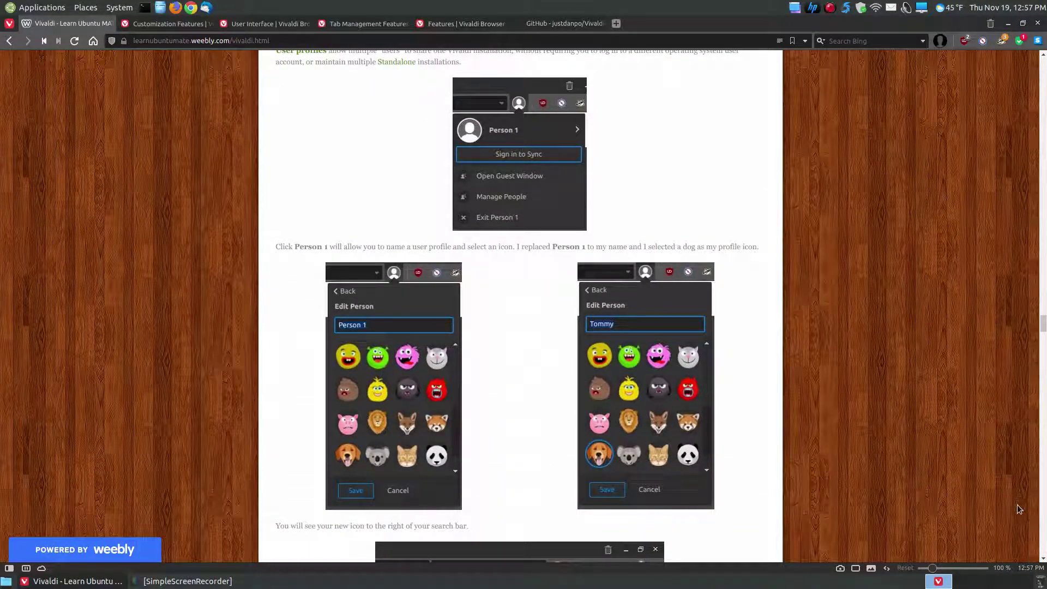
pyautogui.scroll(1, 884, 424)
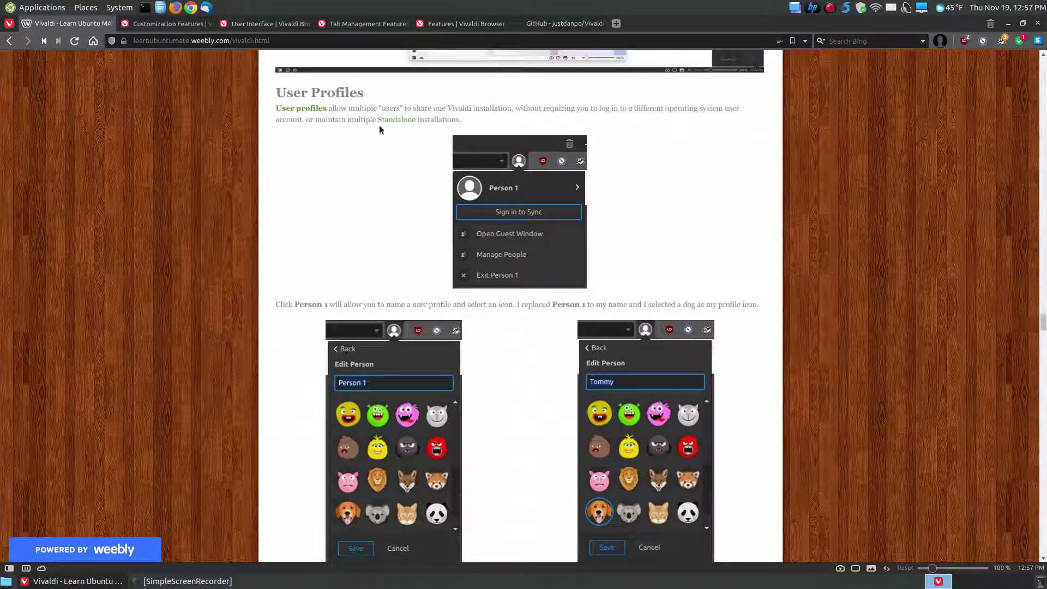
pyautogui.scroll(-1, 821, 236)
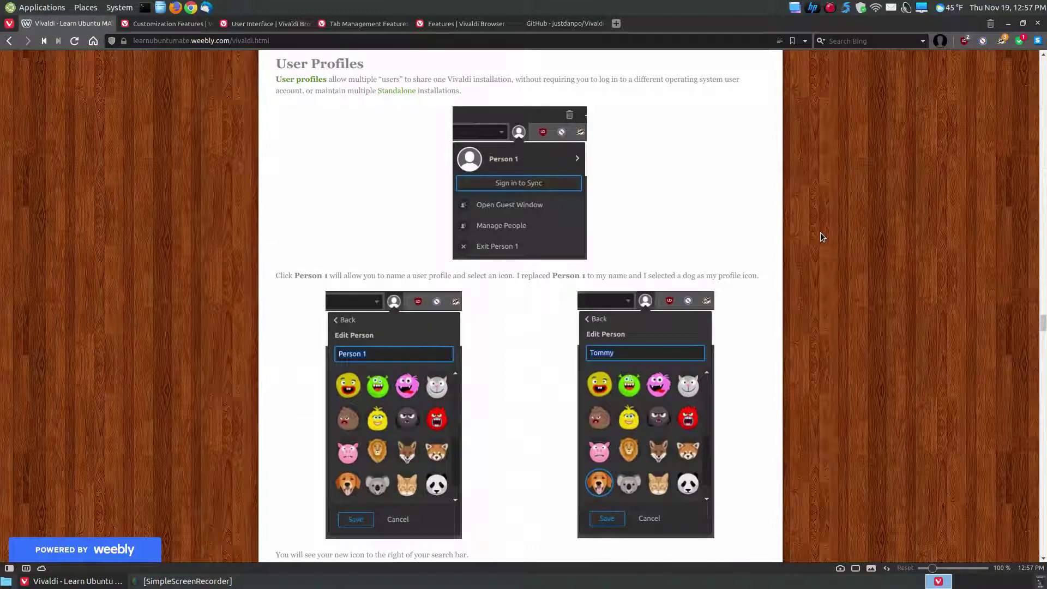
# Rename the Person 1 user profile with the owner's first name, choose the dog avatar and save.
pyautogui.click(940, 41)
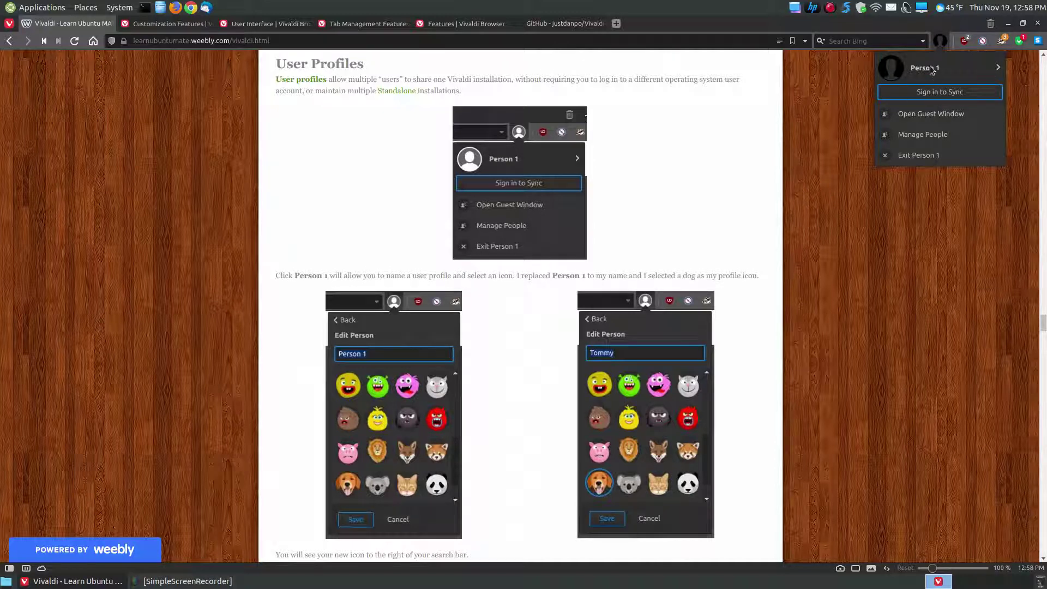
pyautogui.click(931, 70)
pyautogui.moveTo(930, 92); pyautogui.dragTo(876, 96)
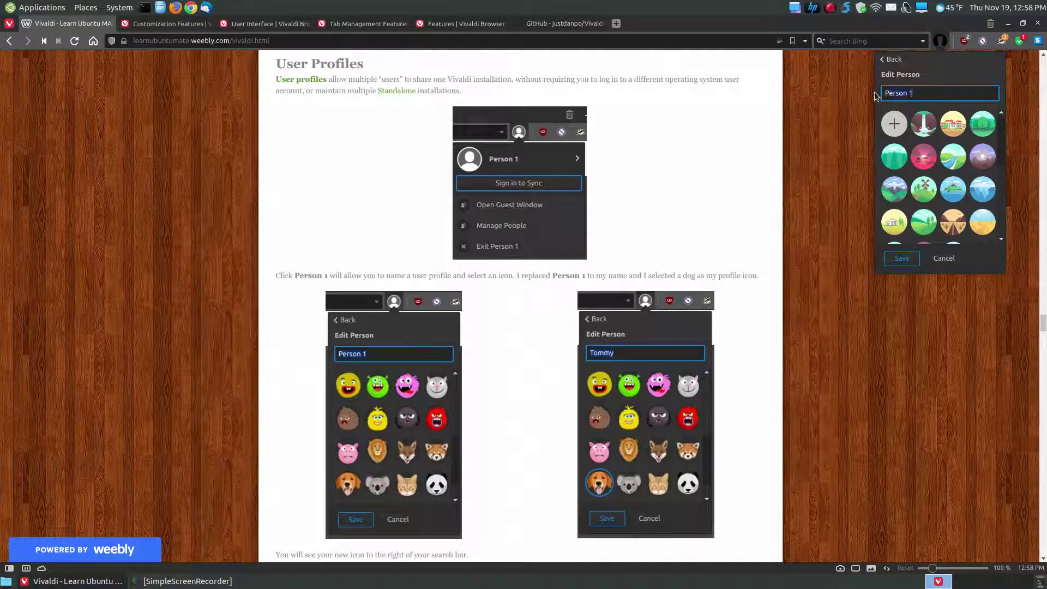
pyautogui.write('Tommy')
pyautogui.scroll(-10, 942, 146)
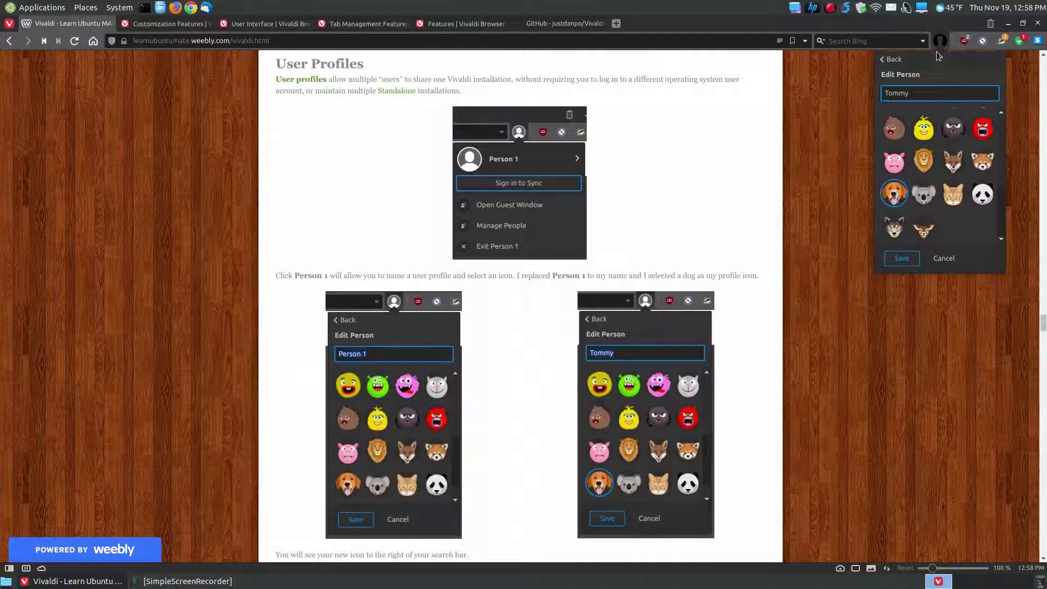
pyautogui.click(907, 261)
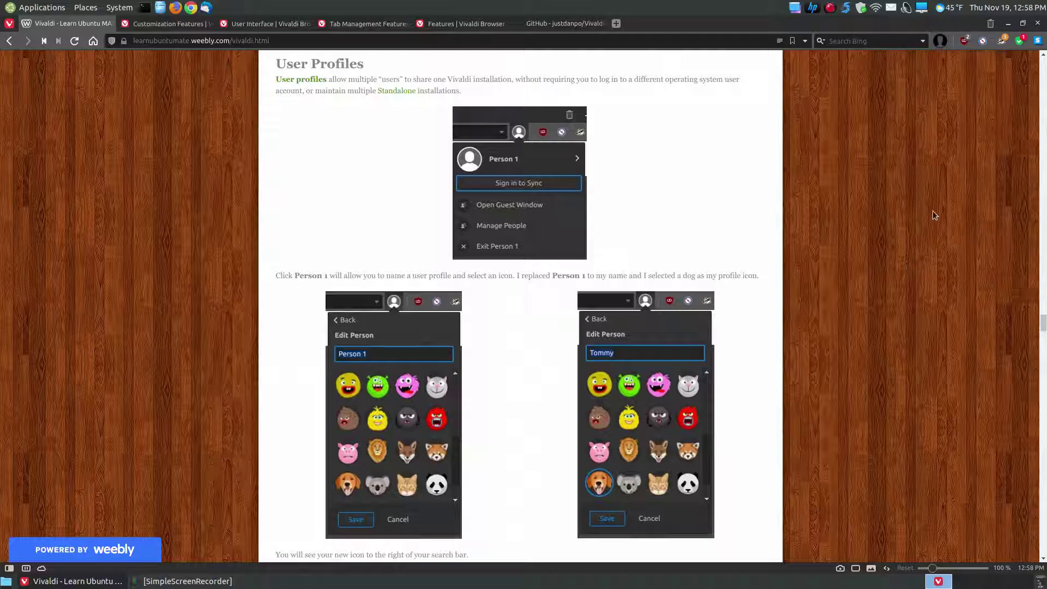
# Try to apply the dog avatar again by reopening the user profile for editing and saving it.
pyautogui.click(945, 46)
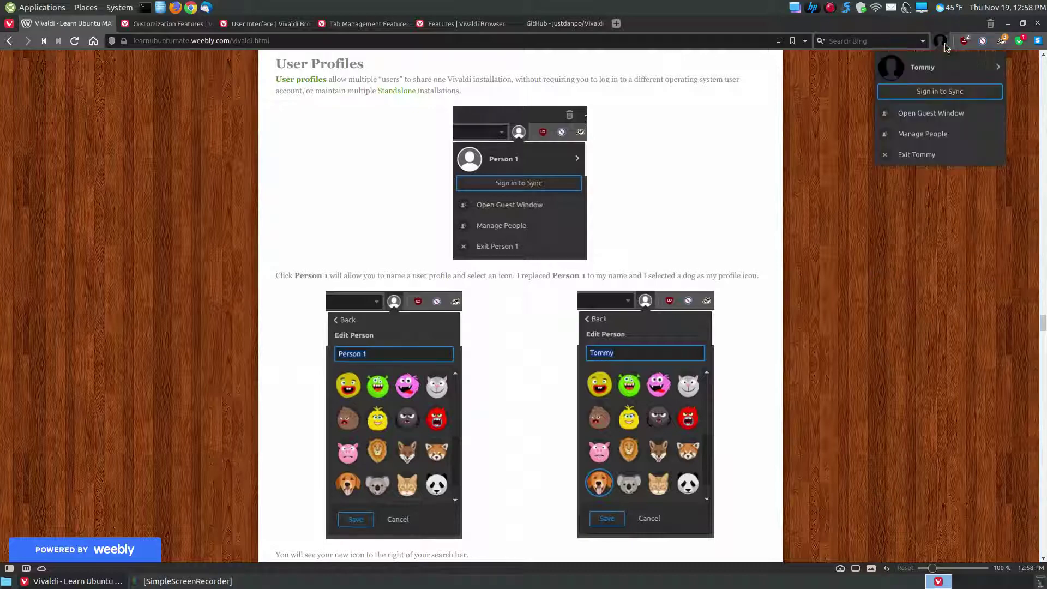
pyautogui.click(981, 75)
pyautogui.scroll(-1, 951, 181)
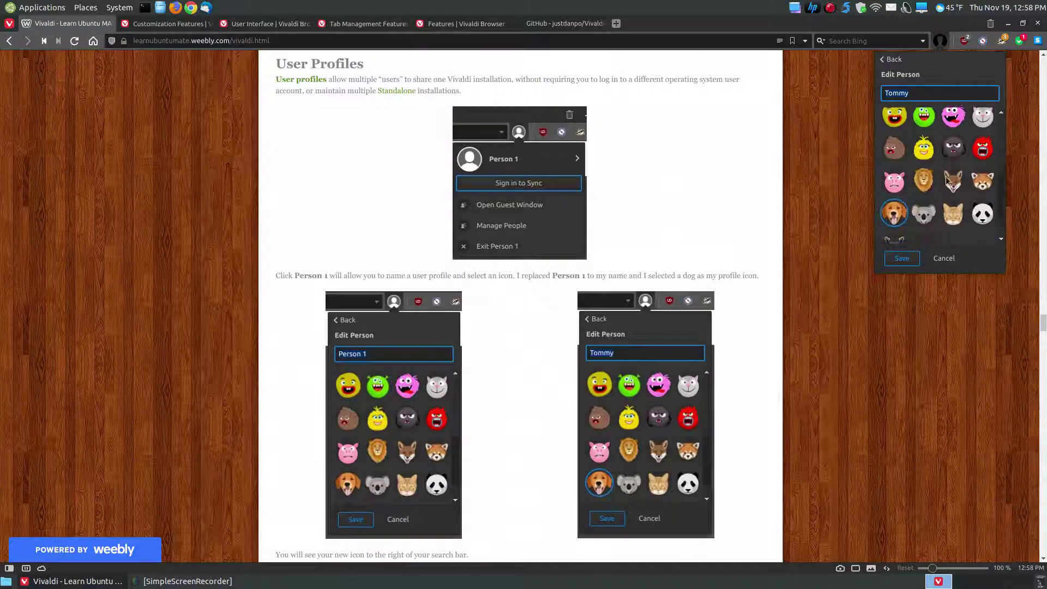
pyautogui.click(910, 262)
# Set the user profile's avatar to the iceberg picture and save the profile.
pyautogui.click(940, 40)
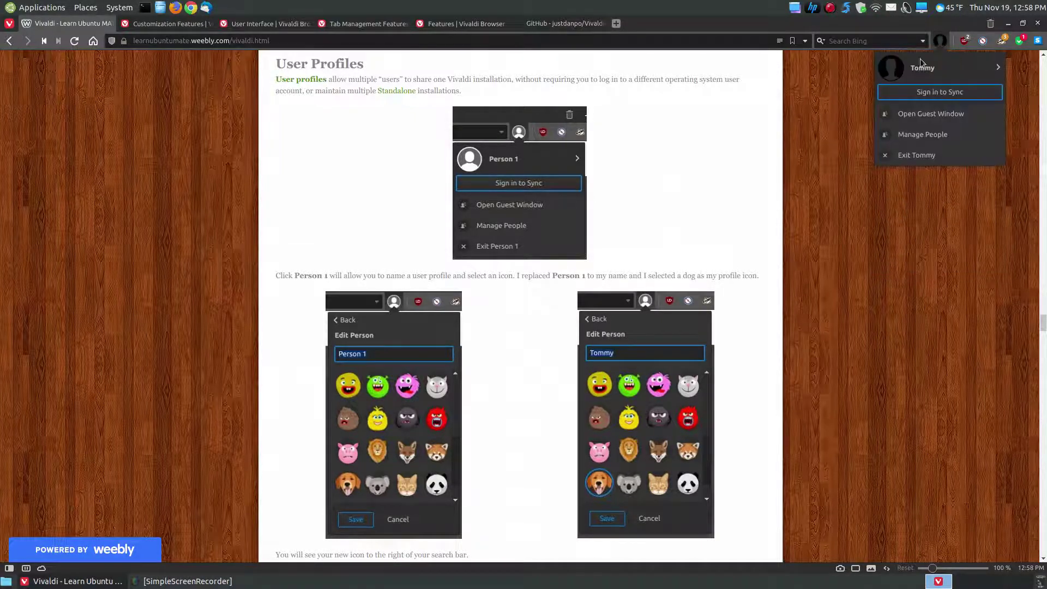
pyautogui.click(989, 72)
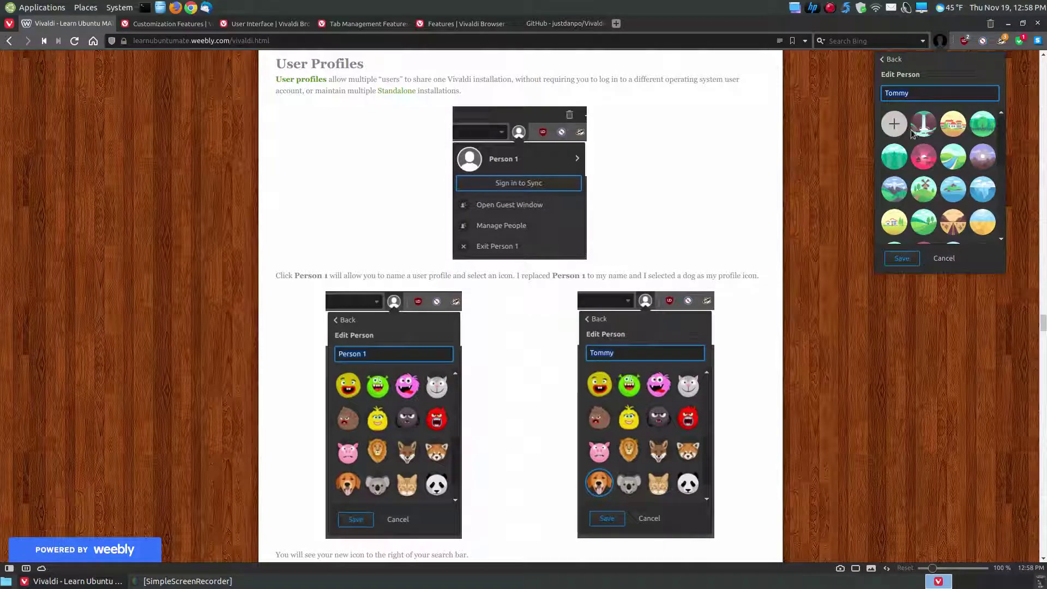
pyautogui.click(982, 190)
pyautogui.click(901, 258)
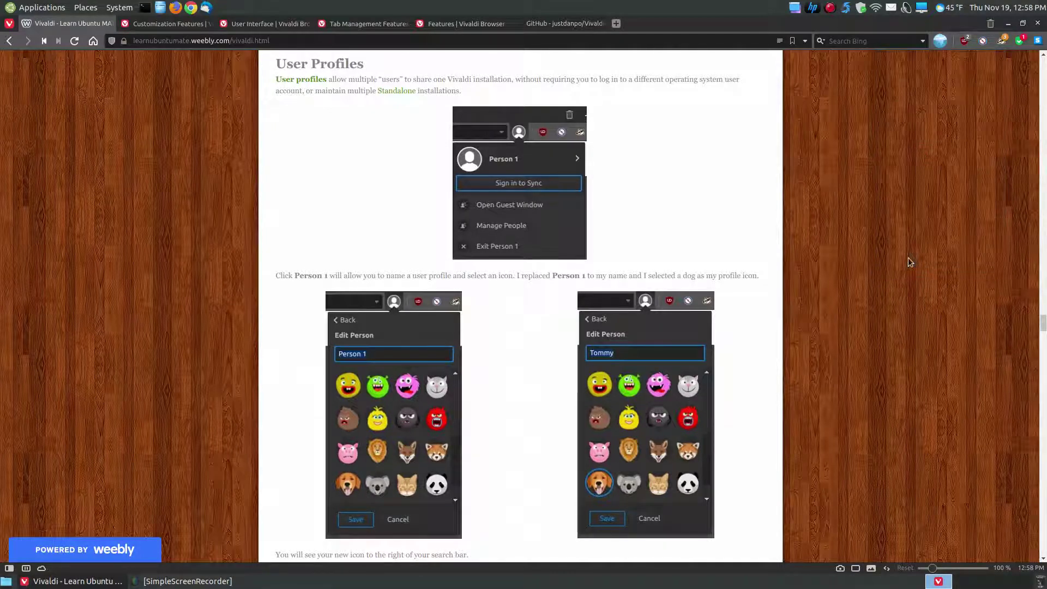
# Change the user profile's avatar to the dog and save the profile.
pyautogui.click(940, 41)
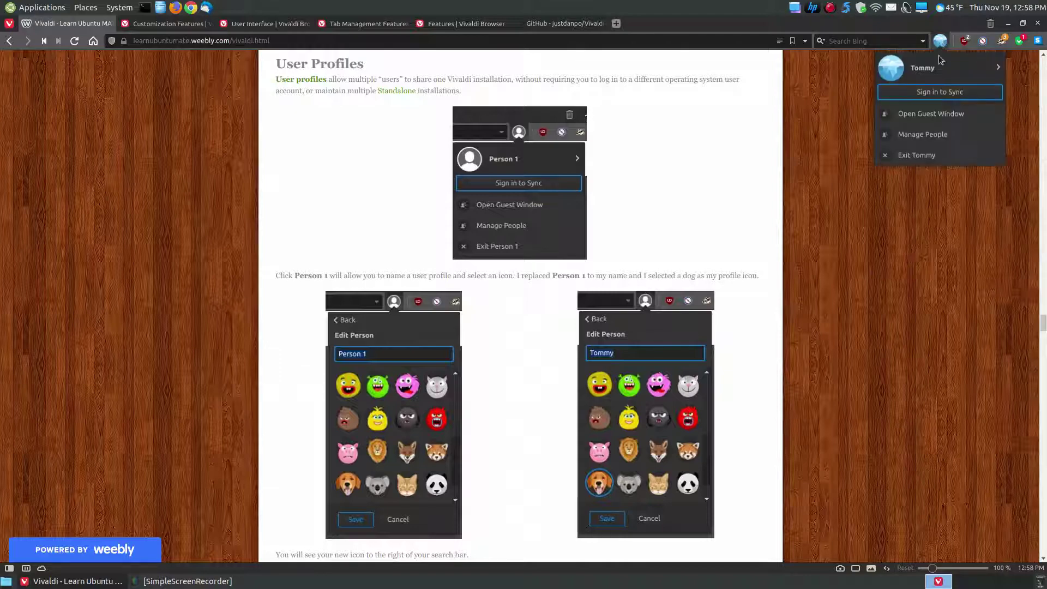
pyautogui.click(998, 78)
pyautogui.scroll(-5, 932, 201)
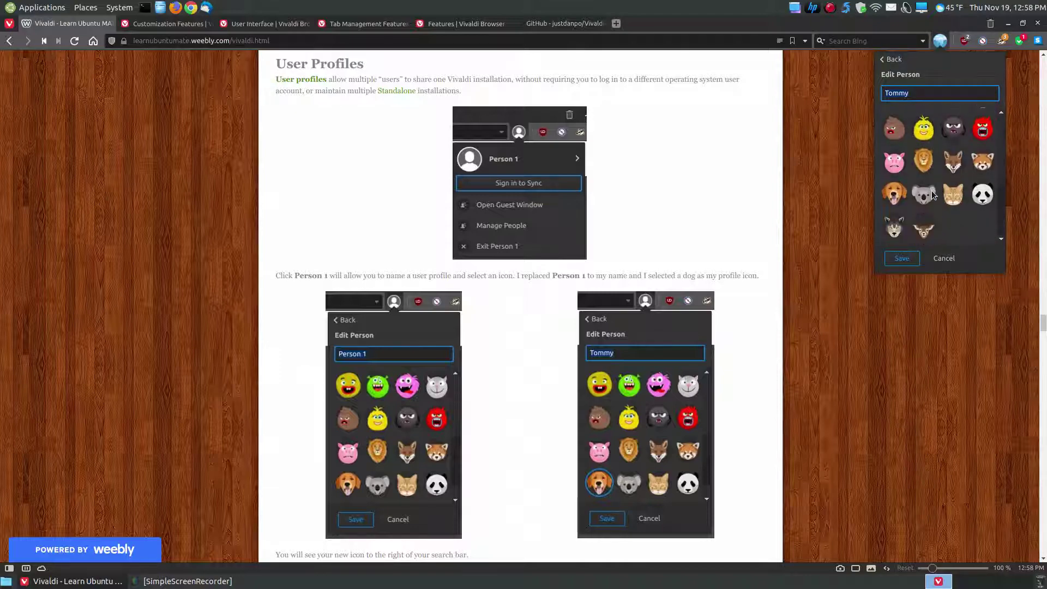
pyautogui.click(893, 197)
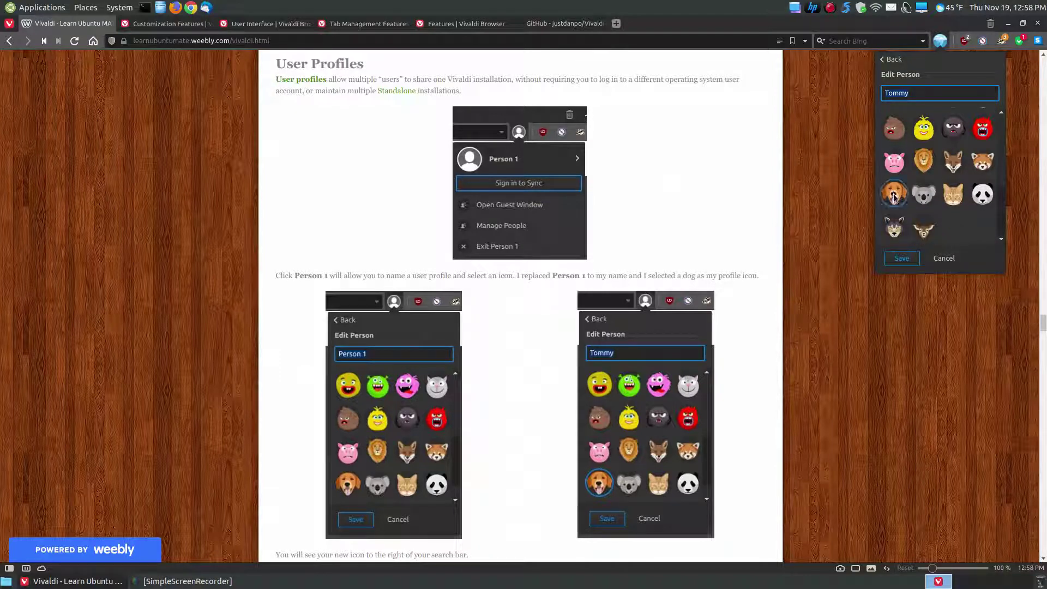
pyautogui.click(902, 258)
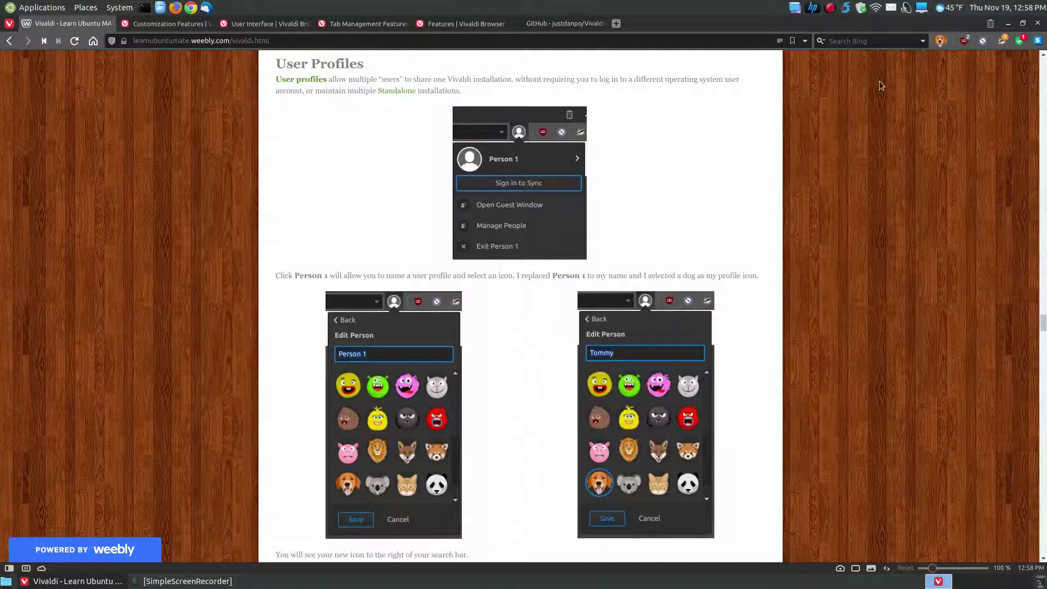
# Review the profile's name and avatar choices without saving, view the profile options and close them.
pyautogui.click(940, 43)
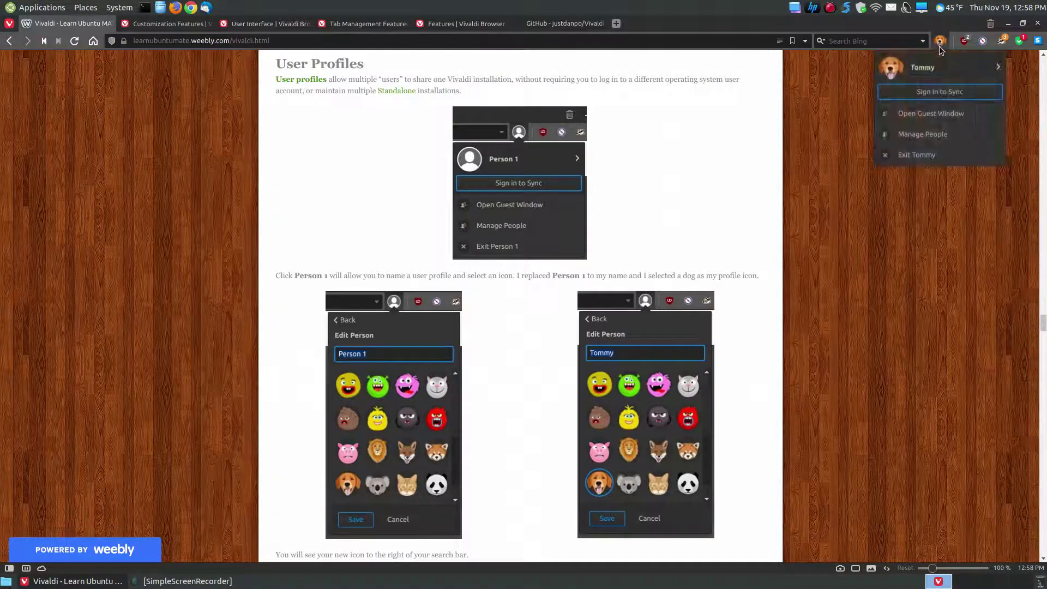
pyautogui.click(998, 68)
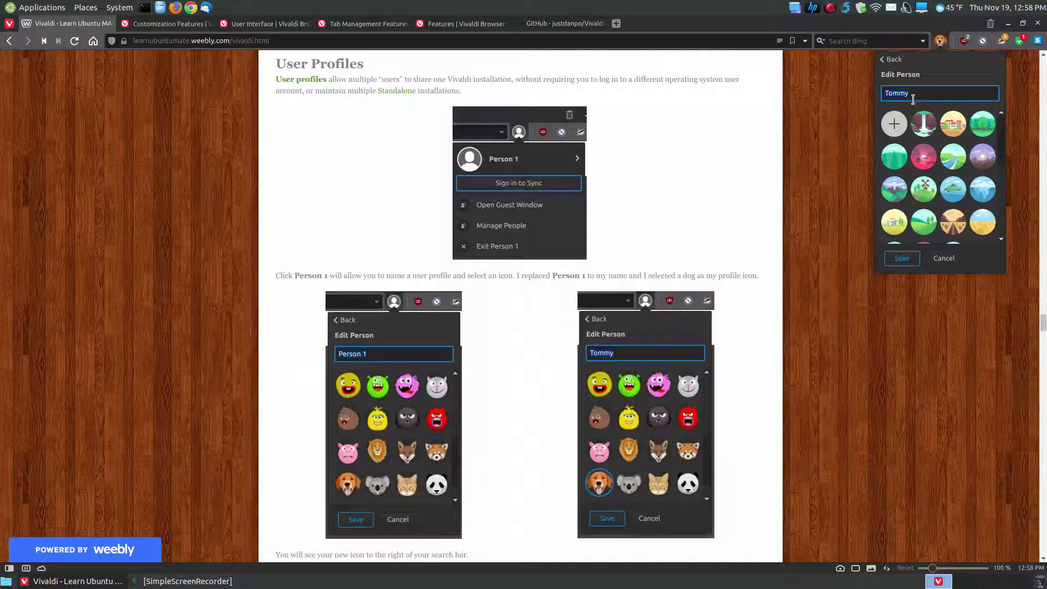
pyautogui.scroll(-5, 938, 154)
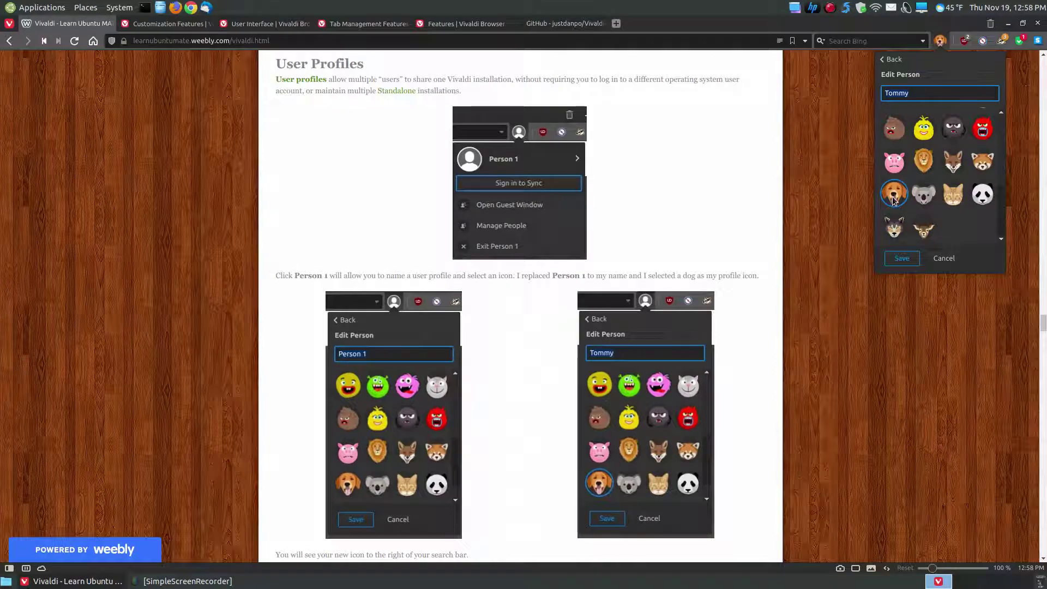
pyautogui.click(944, 260)
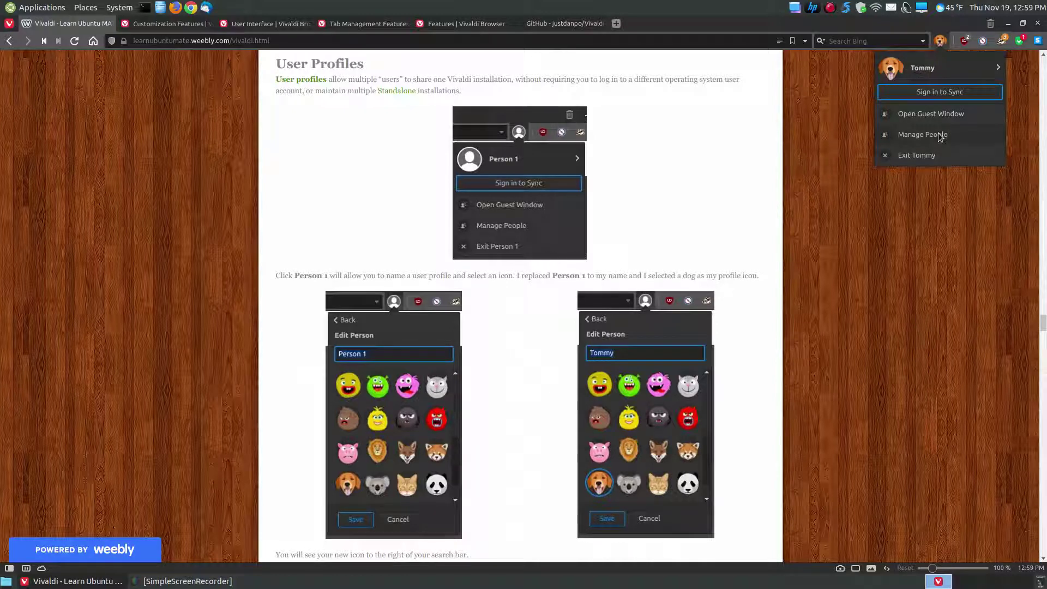
pyautogui.click(905, 215)
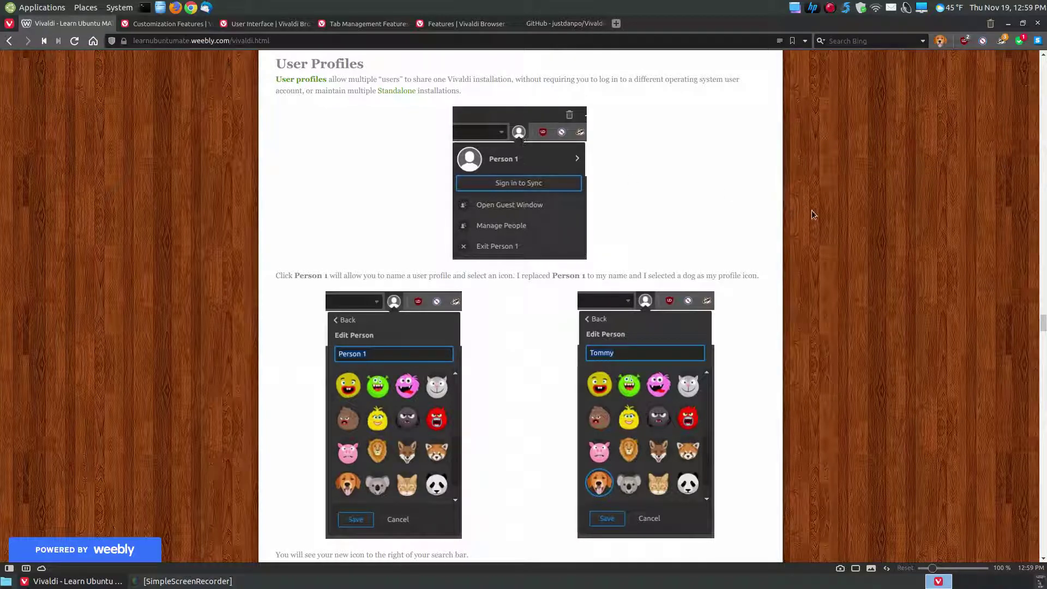
# Read through the article's sections on user profiles, menus and the Vivaldi Settings tabs from General to Panel.
pyautogui.scroll(-8, 809, 212)
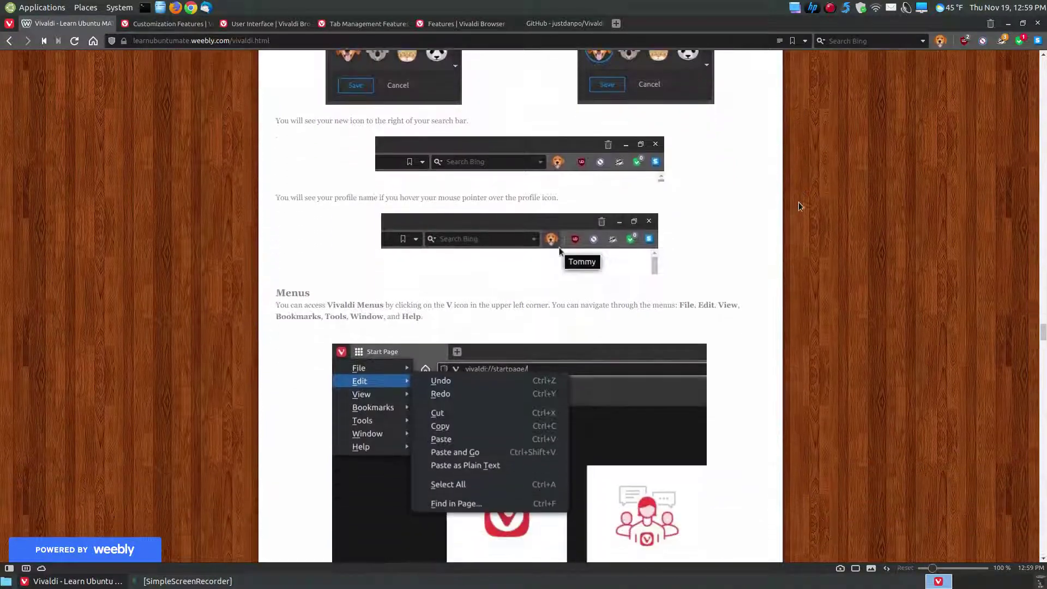
pyautogui.scroll(-1, 799, 206)
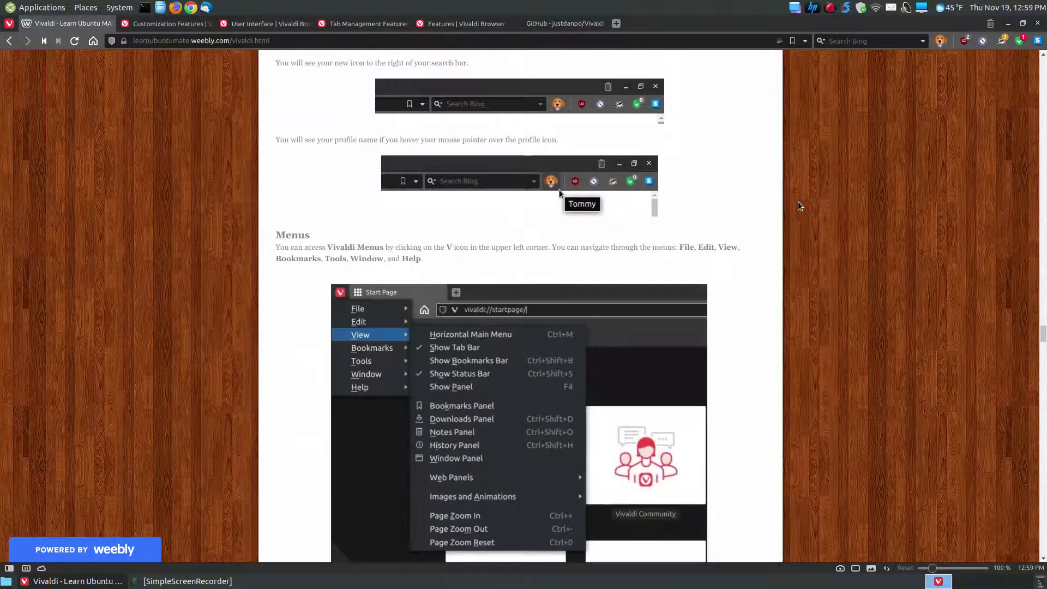
pyautogui.scroll(-3, 797, 200)
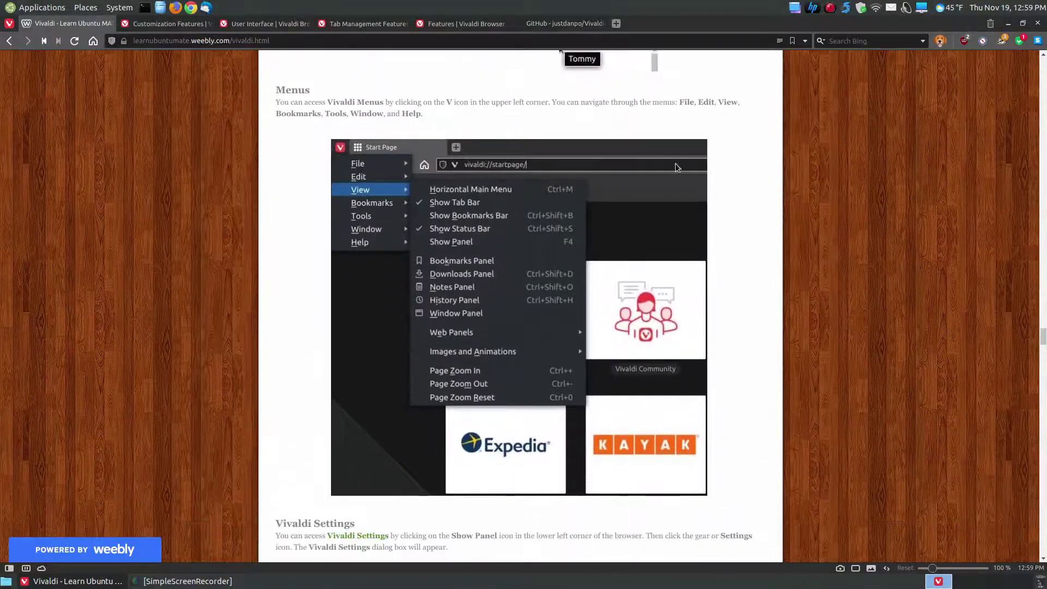
pyautogui.scroll(-4, 784, 240)
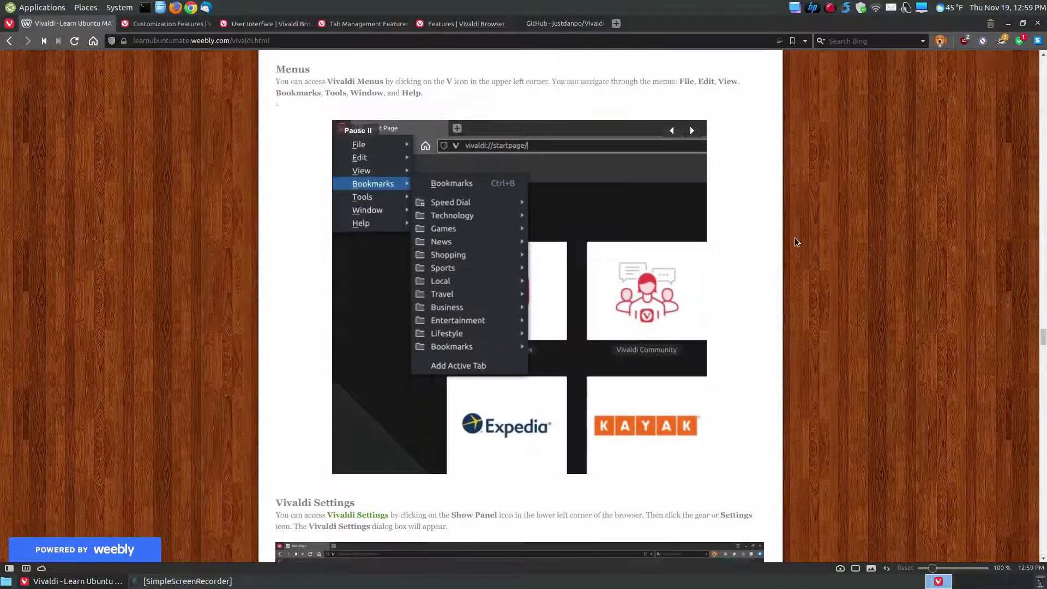
pyautogui.scroll(-12, 782, 240)
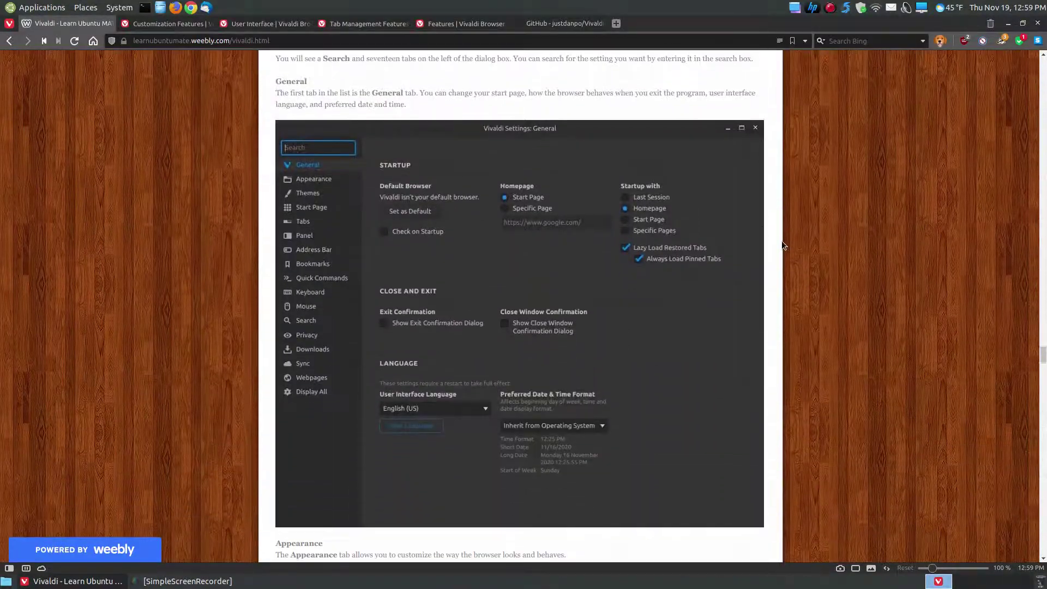
pyautogui.scroll(-18, 487, 268)
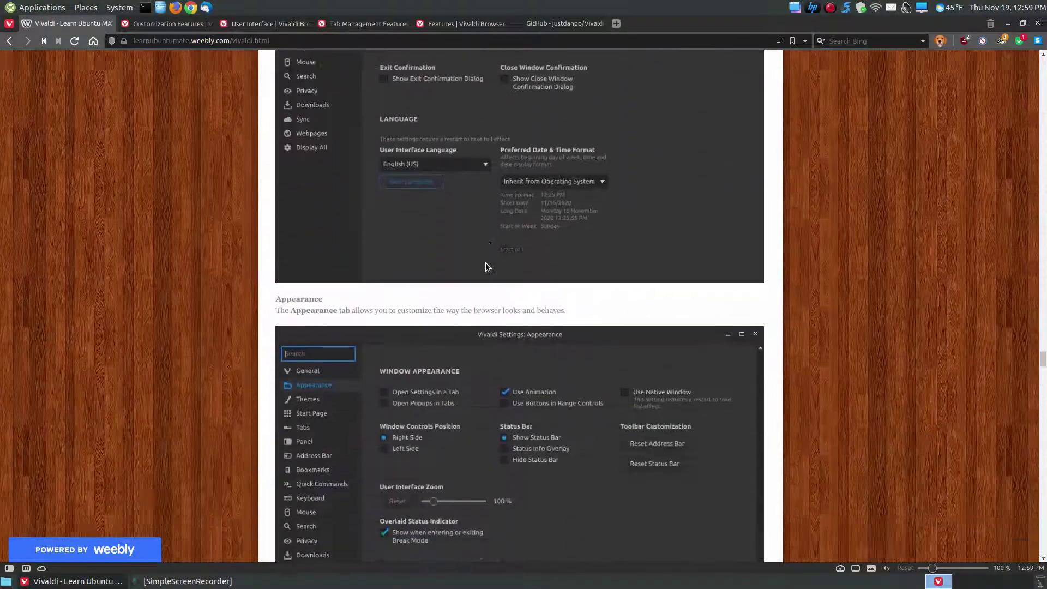
pyautogui.scroll(-12, 483, 266)
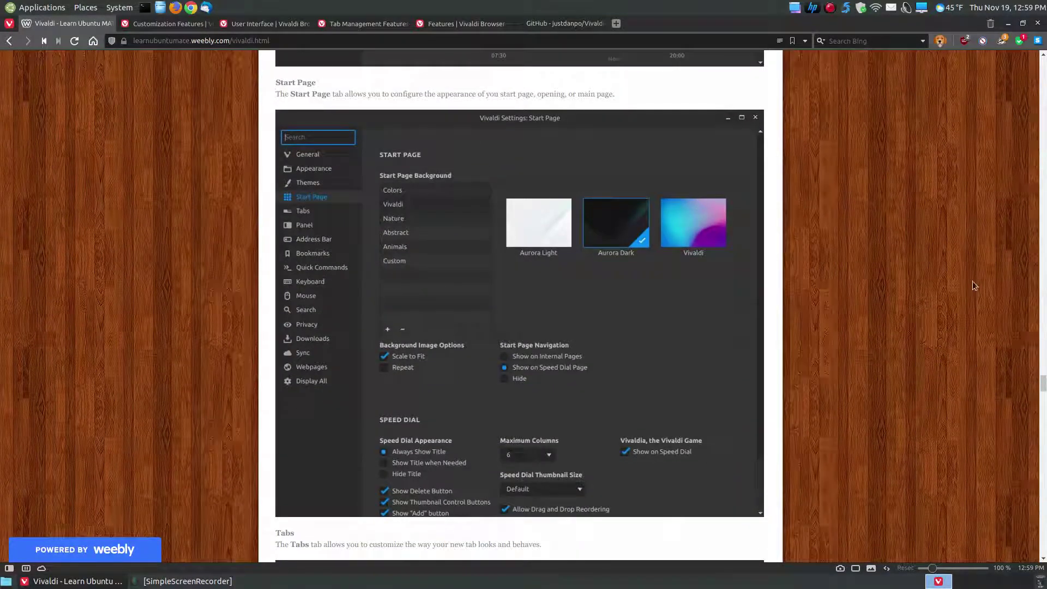
pyautogui.scroll(-8, 843, 300)
pyautogui.scroll(-14, 834, 304)
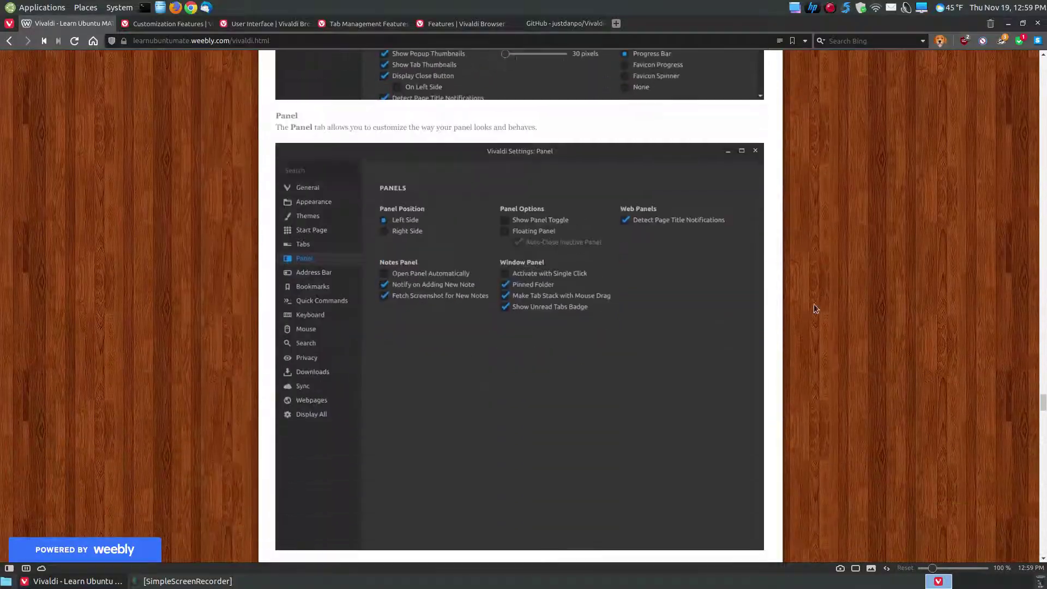
# Skip ahead in the article to the closing remarks on Vivaldi's features and the home page screenshot above Streaming Services.
pyautogui.moveTo(1040, 412); pyautogui.dragTo(1036, 526)
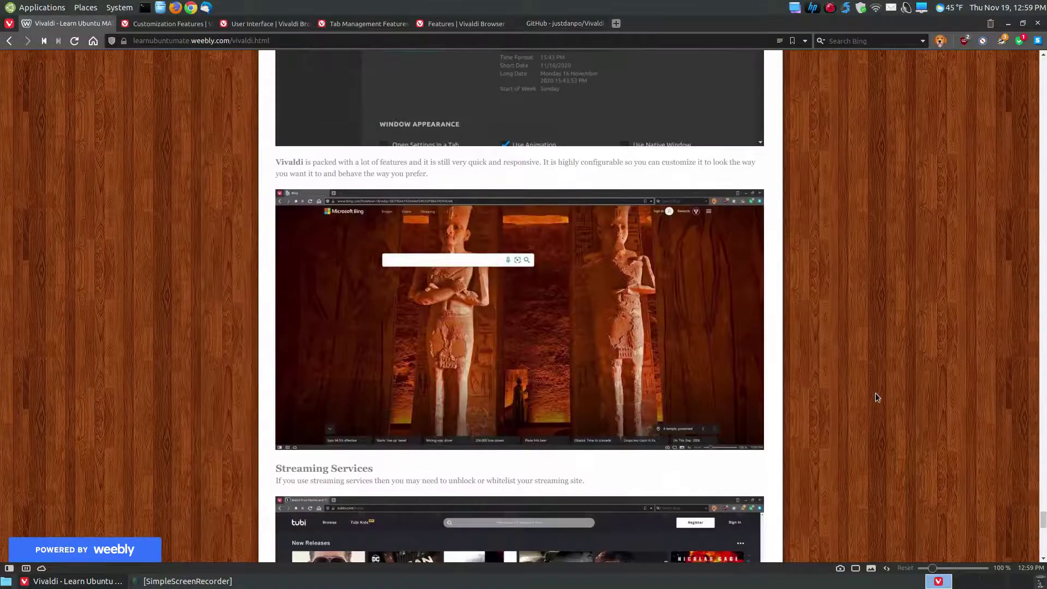
pyautogui.scroll(-2, 876, 392)
pyautogui.scroll(-1, 871, 386)
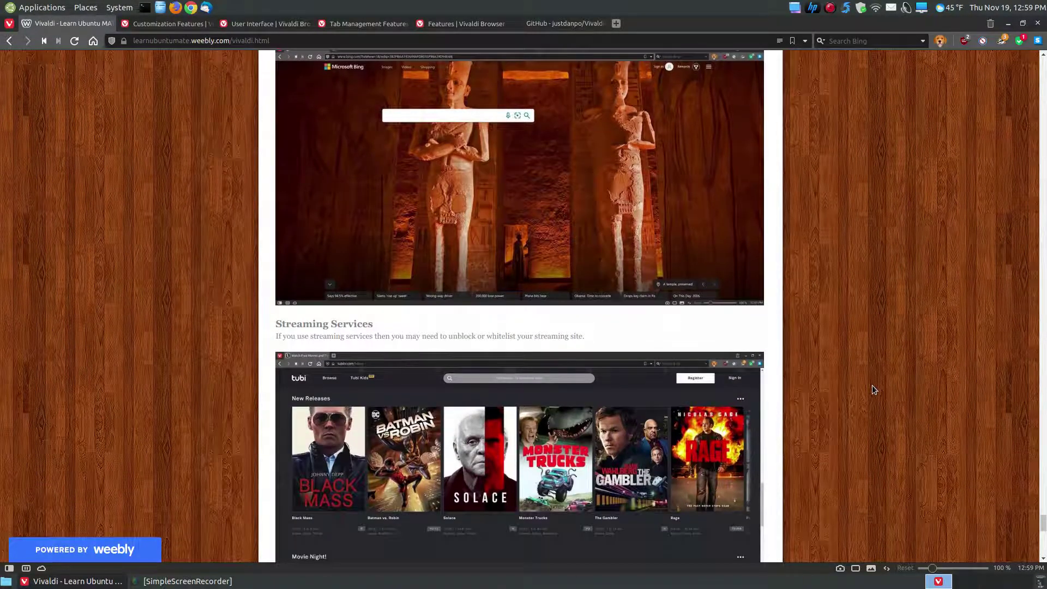
pyautogui.scroll(2, 871, 385)
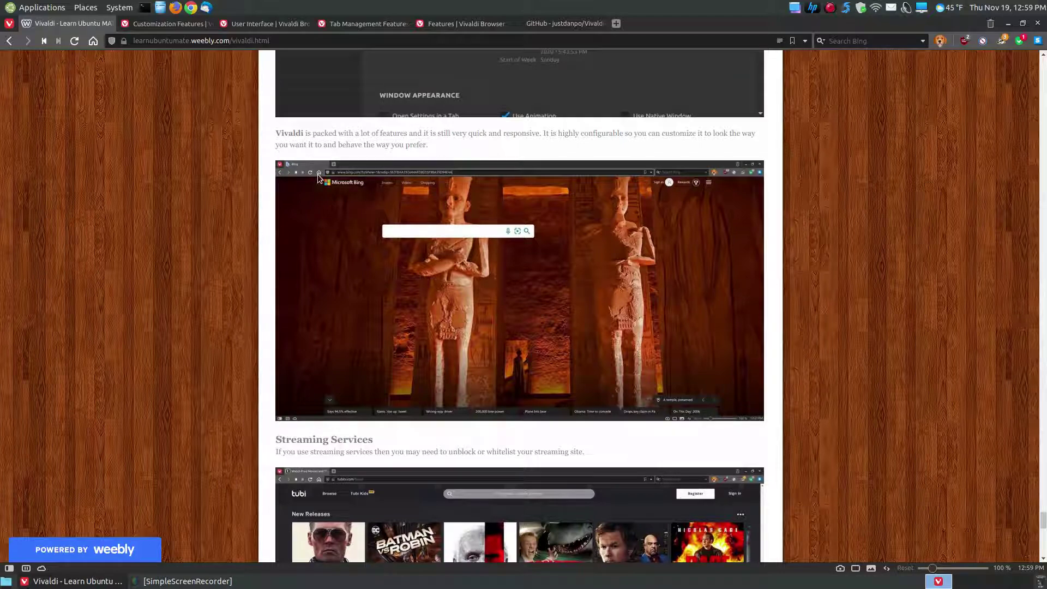
# Load the Bing home page in the VivaldiHooks GitHub tab, dismiss its pop-up offer and close that tab.
pyautogui.click(572, 23)
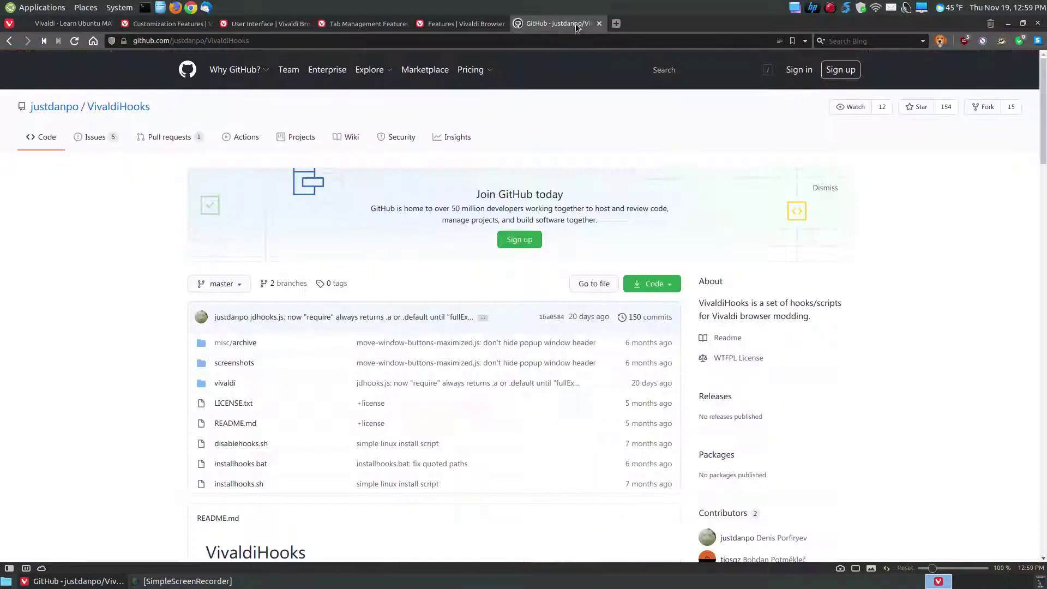
pyautogui.click(94, 42)
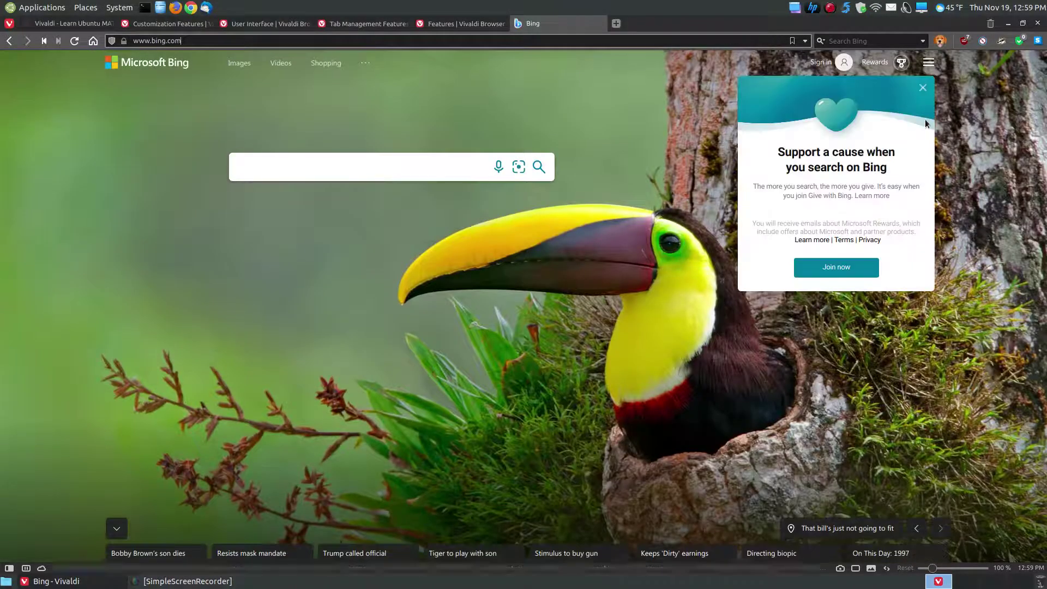
pyautogui.click(923, 86)
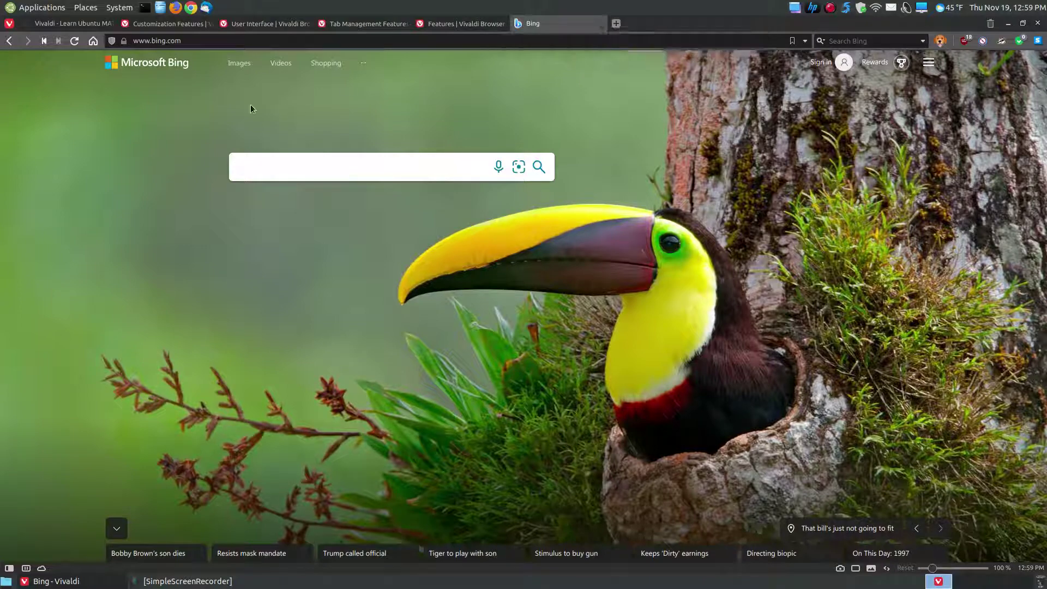
pyautogui.click(598, 24)
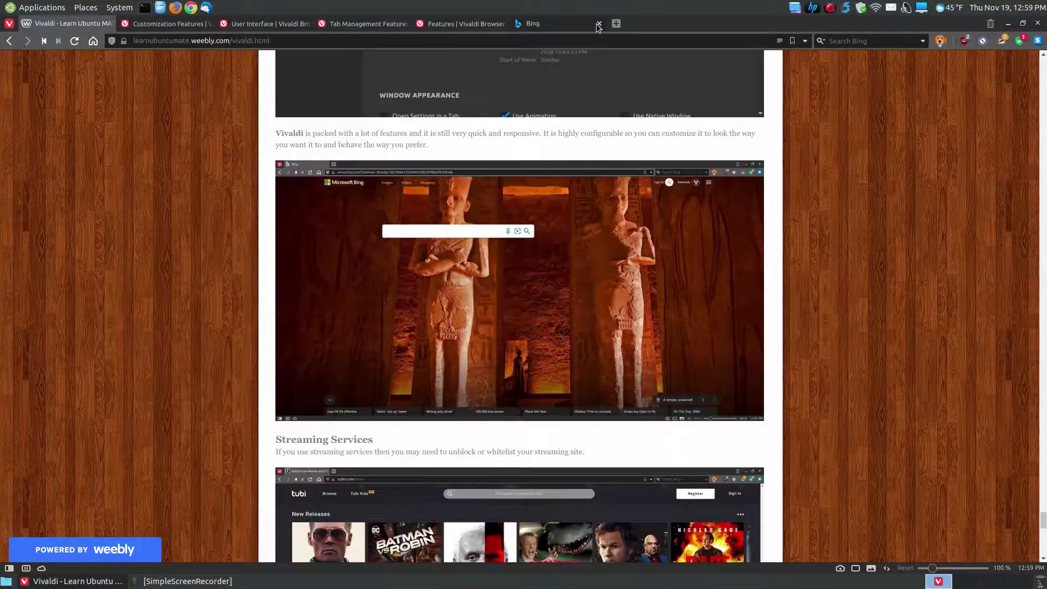
# Read the article's Streaming Services section about unblocking tubitv.com with the No Blocking level.
pyautogui.scroll(-5, 882, 341)
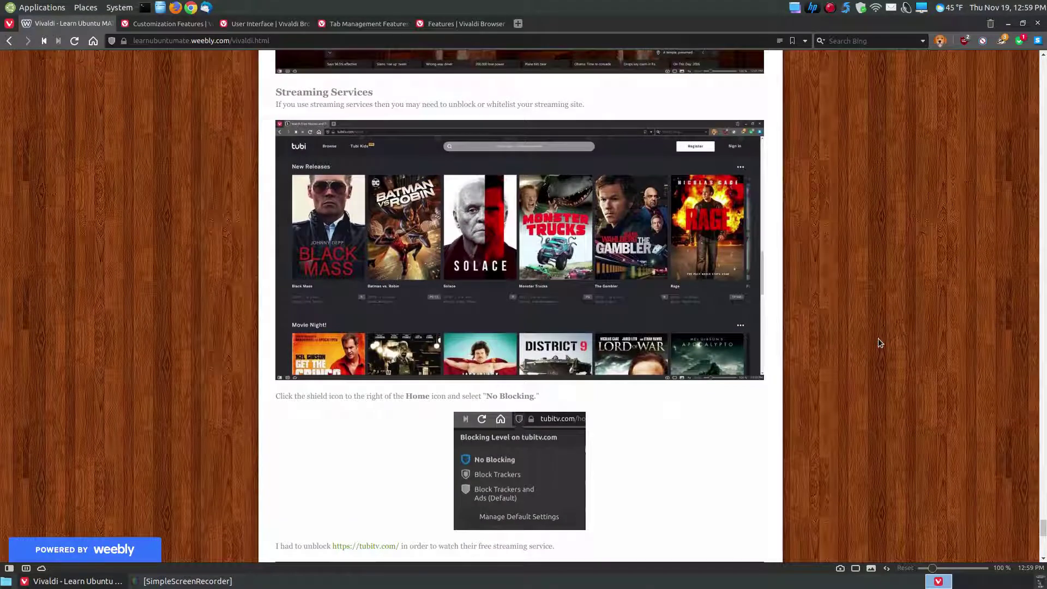
pyautogui.scroll(-1, 875, 325)
pyautogui.scroll(1, 568, 205)
pyautogui.scroll(-5, 569, 205)
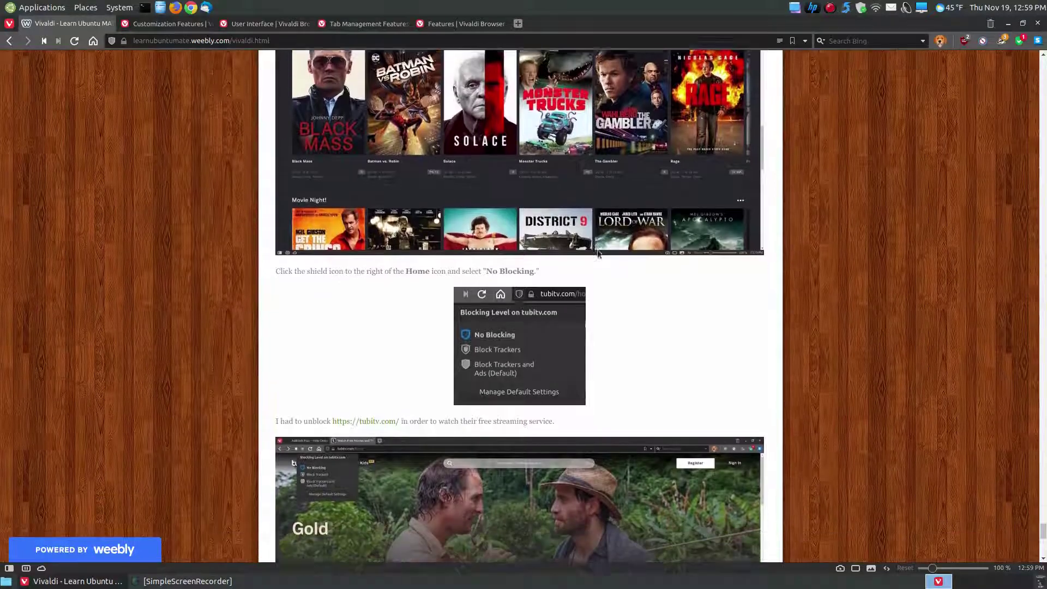
pyautogui.scroll(-2, 597, 255)
pyautogui.scroll(-2, 592, 347)
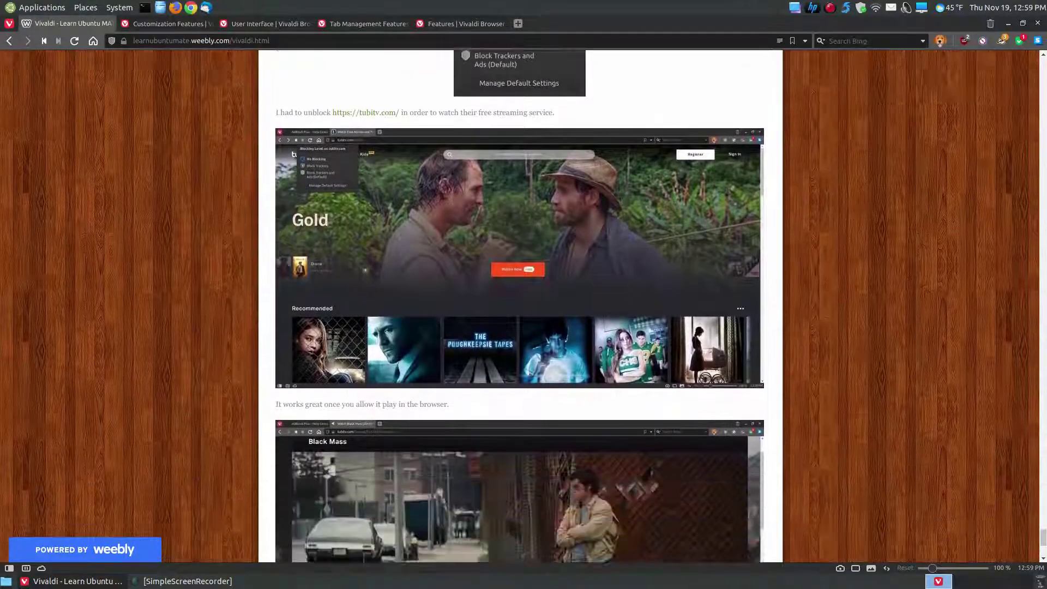
# View the content blocking levels for the current site and close the list without changing the level.
pyautogui.scroll(5, 506, 324)
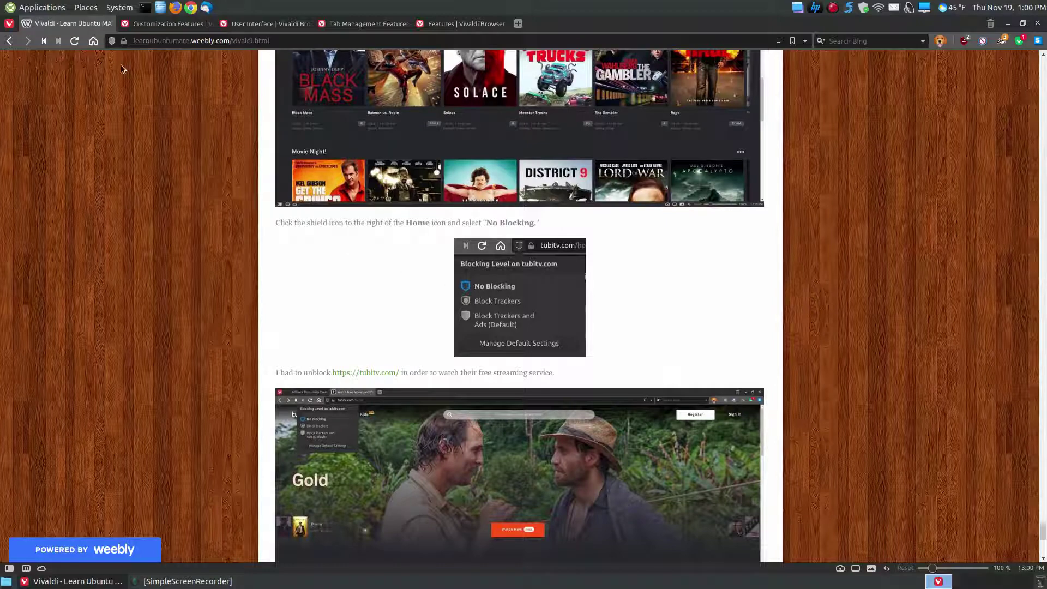
pyautogui.click(112, 41)
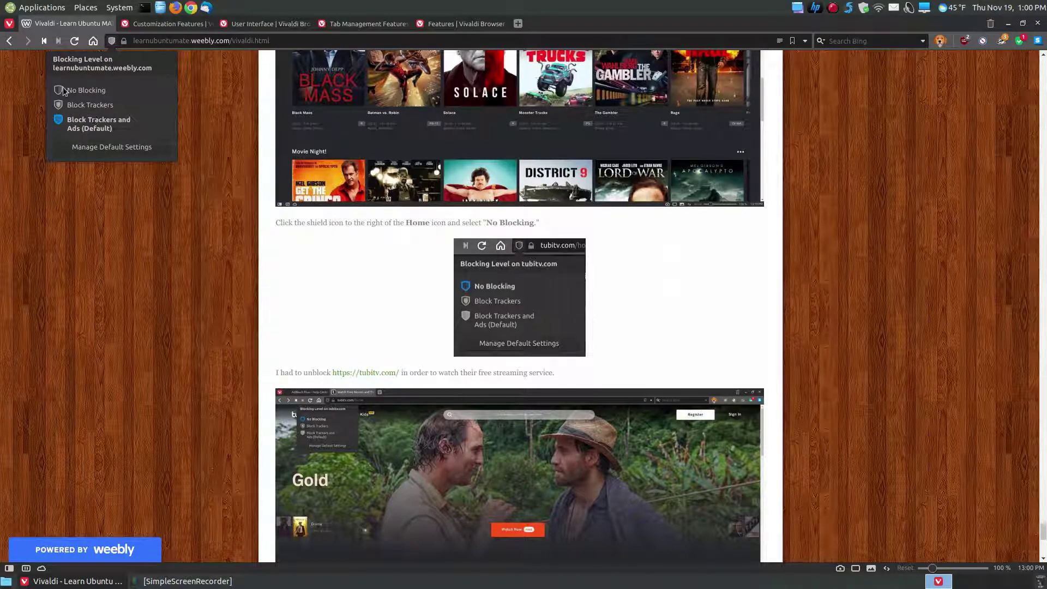
pyautogui.click(842, 283)
# Read the rest of the streaming example down to the Vivaldi links at the end of the article.
pyautogui.scroll(-3, 867, 318)
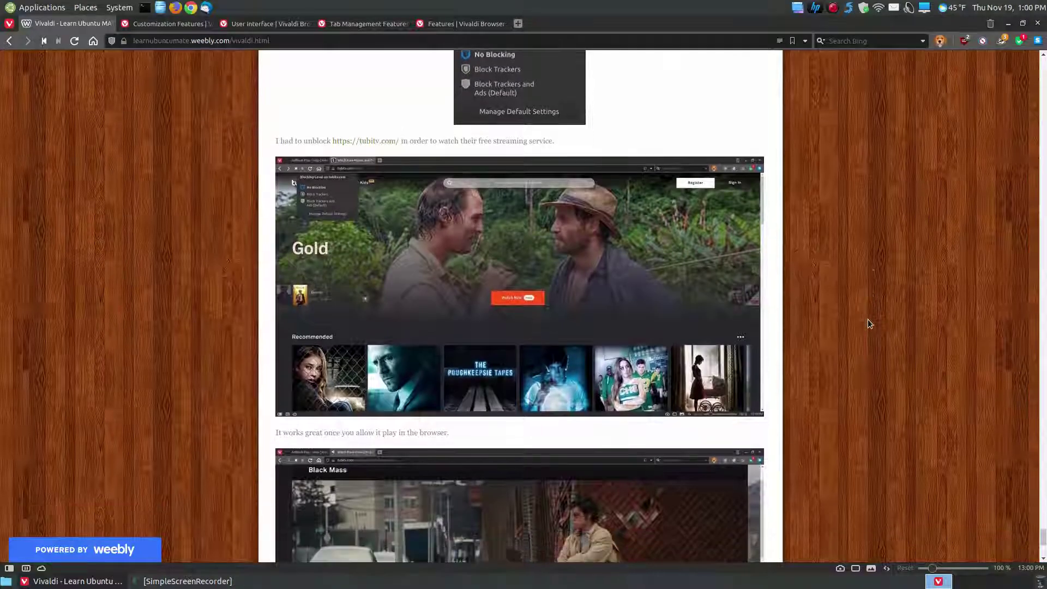
pyautogui.scroll(1, 868, 319)
pyautogui.scroll(-7, 898, 321)
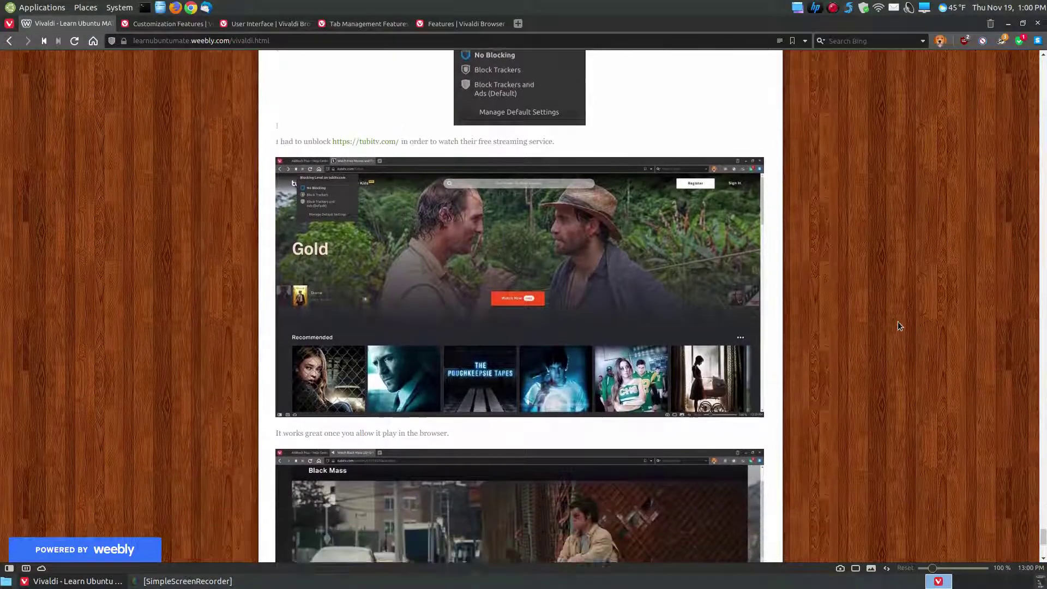
pyautogui.scroll(1, 888, 326)
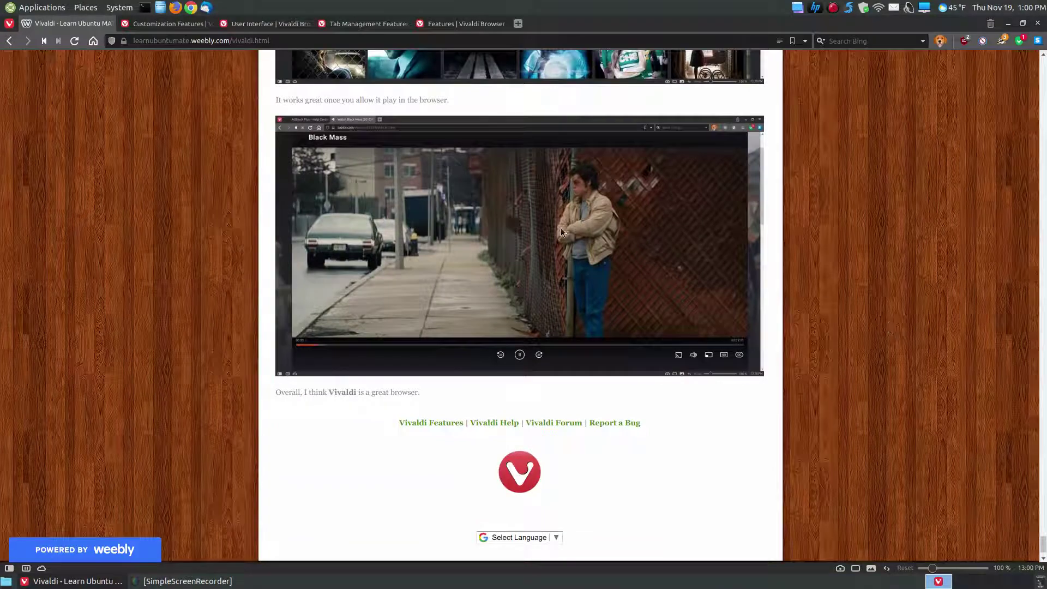
pyautogui.scroll(-1, 788, 282)
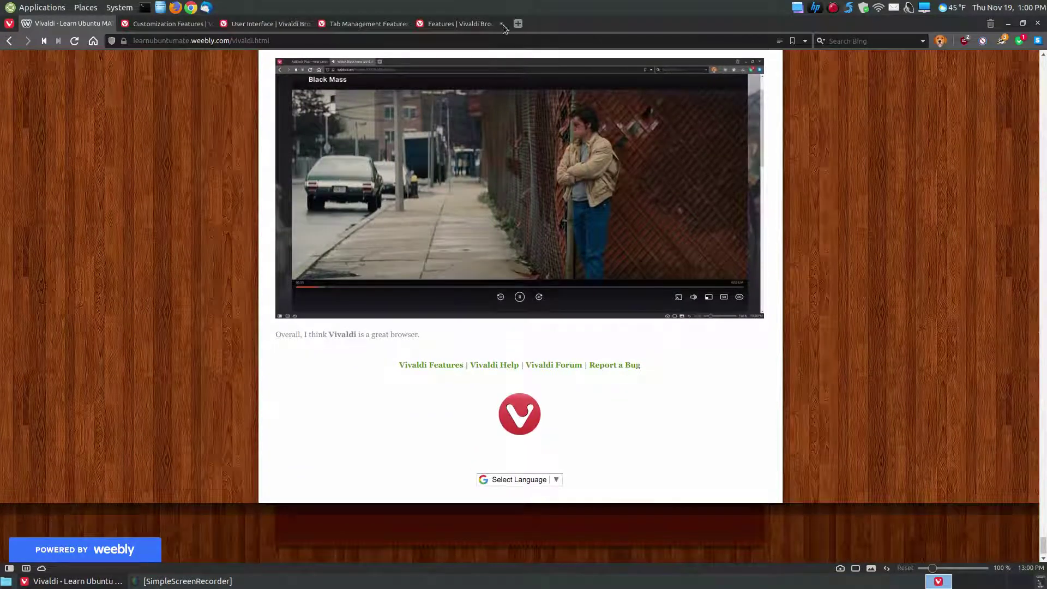
# Close the Features, Tab Management, User Interface and Customization tabs, keeping only the article open.
pyautogui.click(502, 25)
pyautogui.click(405, 24)
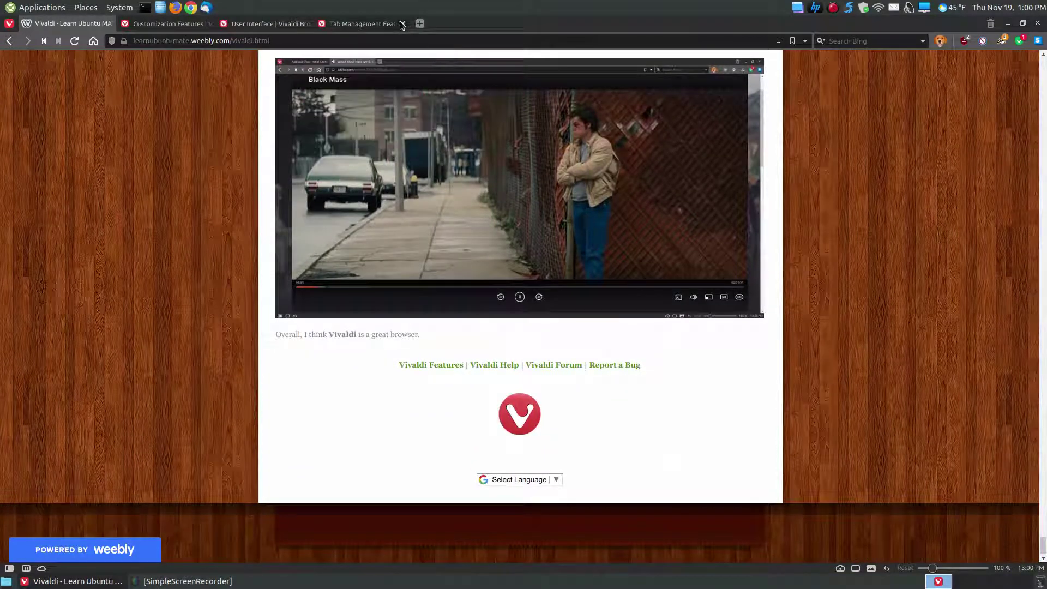
pyautogui.click(307, 23)
pyautogui.click(210, 24)
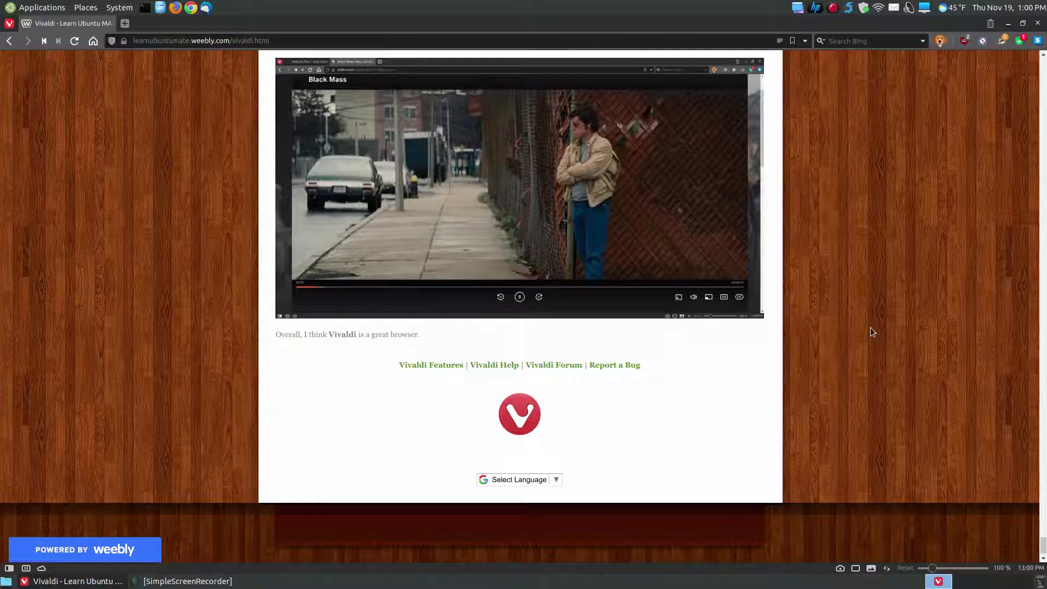
# Open the Vivaldi Features page from the article's end links, look over its feature categories and close it.
pyautogui.scroll(-1, 871, 330)
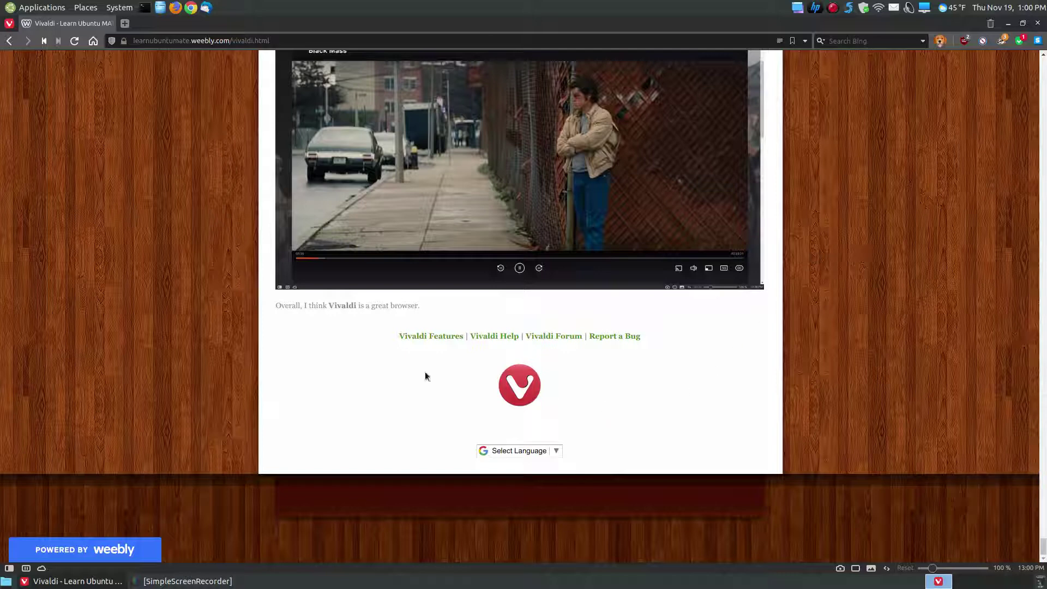
pyautogui.click(434, 337)
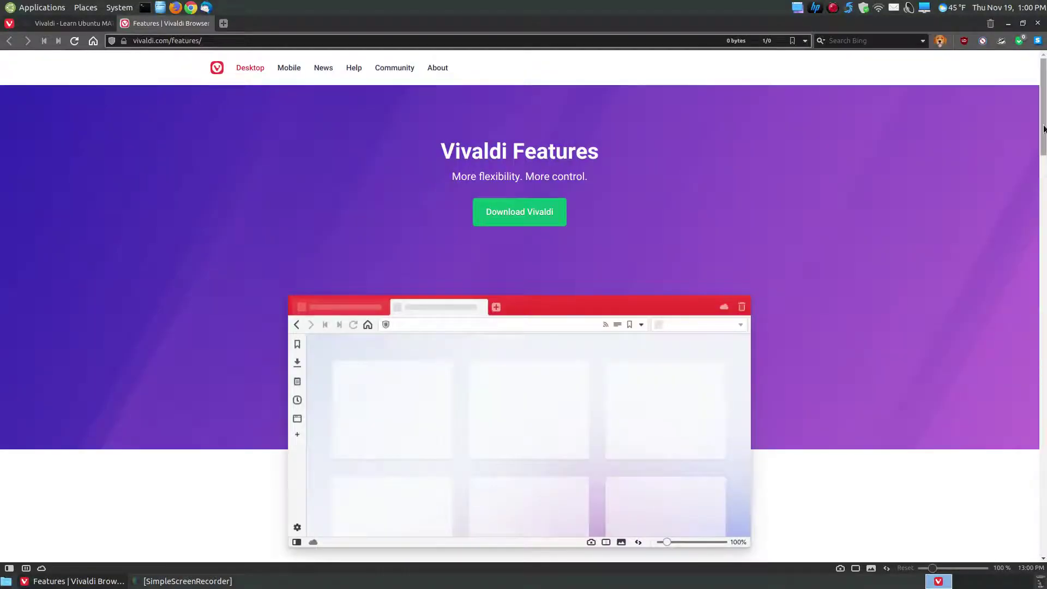
pyautogui.scroll(-10, 698, 239)
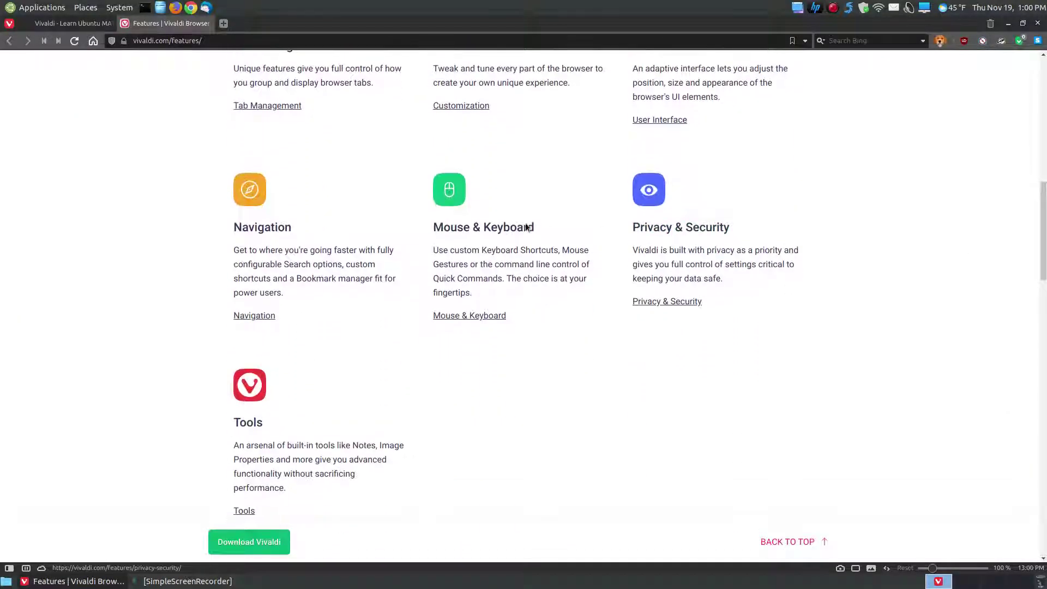
pyautogui.scroll(4, 477, 371)
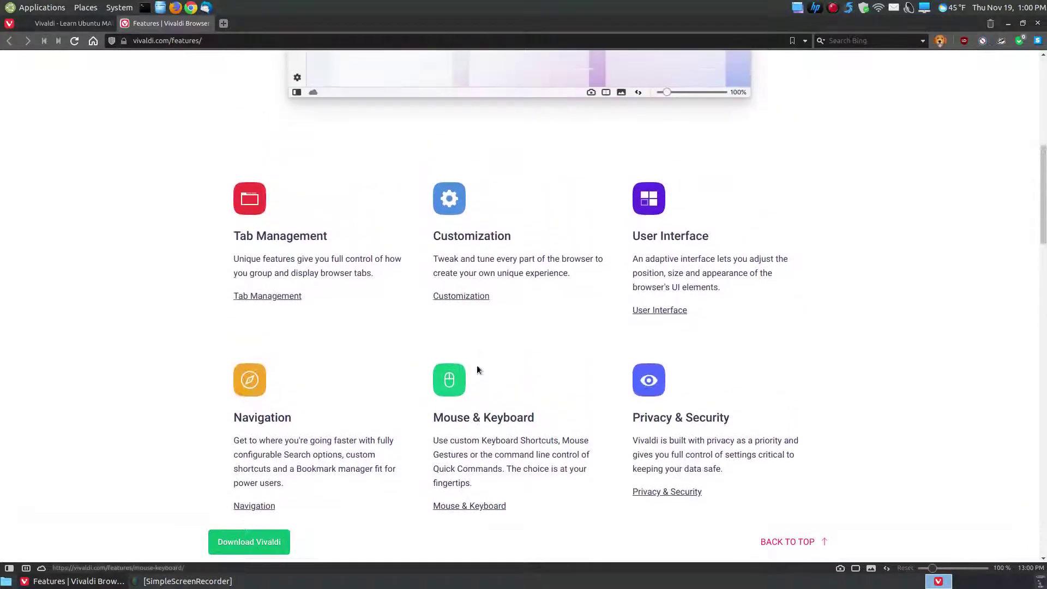
pyautogui.click(206, 24)
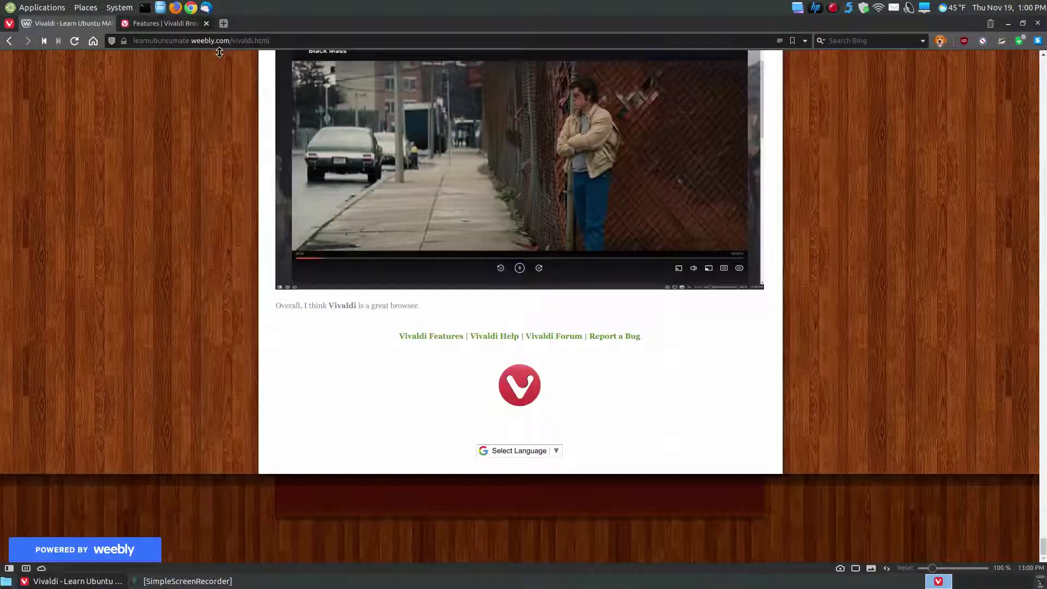
# Open the Vivaldi Help page from the article's end links, look over its help topics and close it.
pyautogui.click(502, 339)
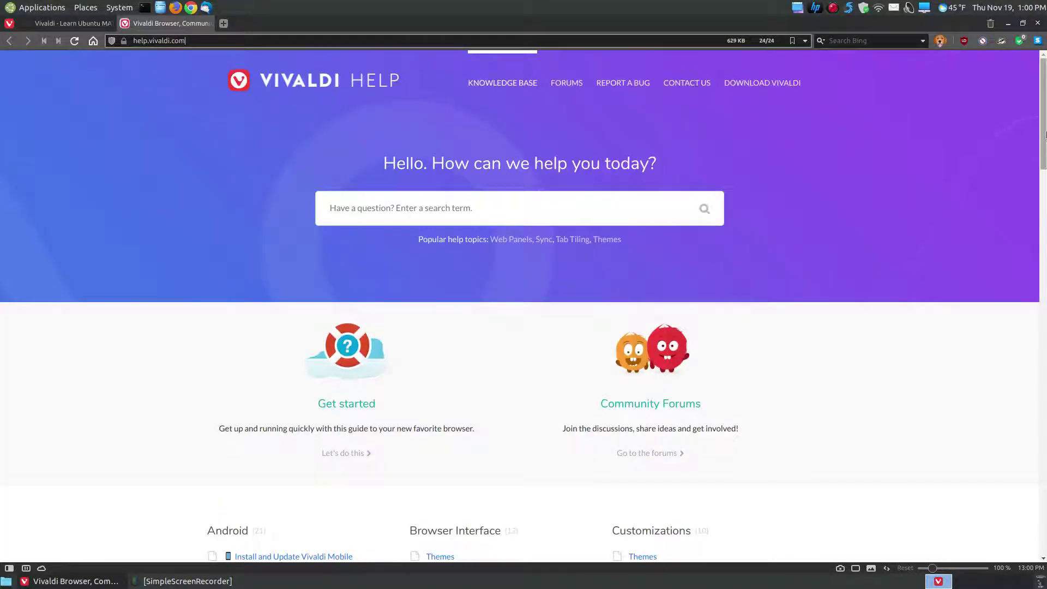
pyautogui.moveTo(1042, 153); pyautogui.dragTo(1038, 184)
pyautogui.scroll(-5, 1029, 257)
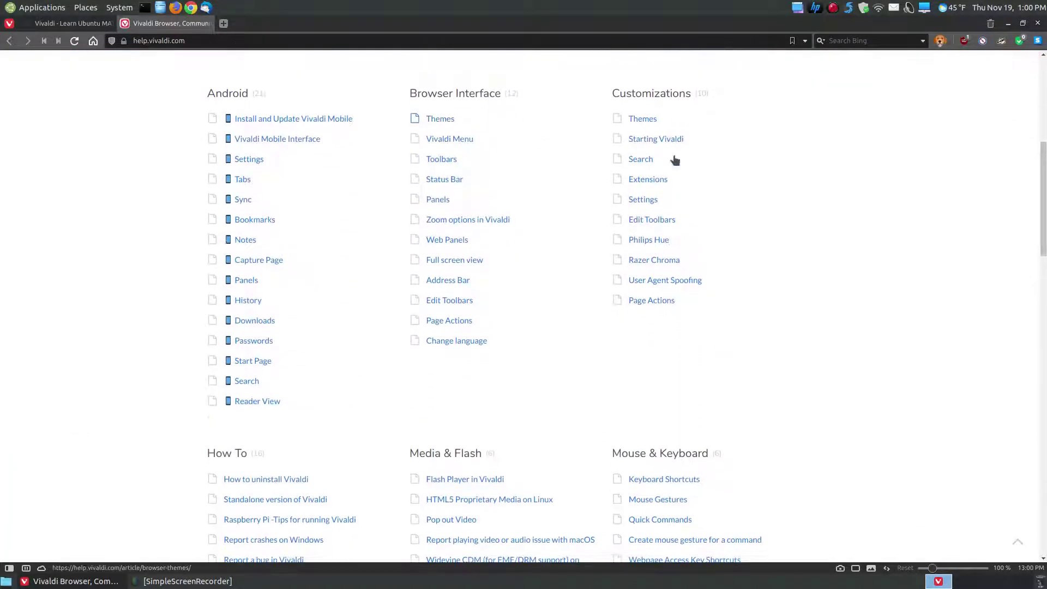
pyautogui.scroll(-6, 806, 392)
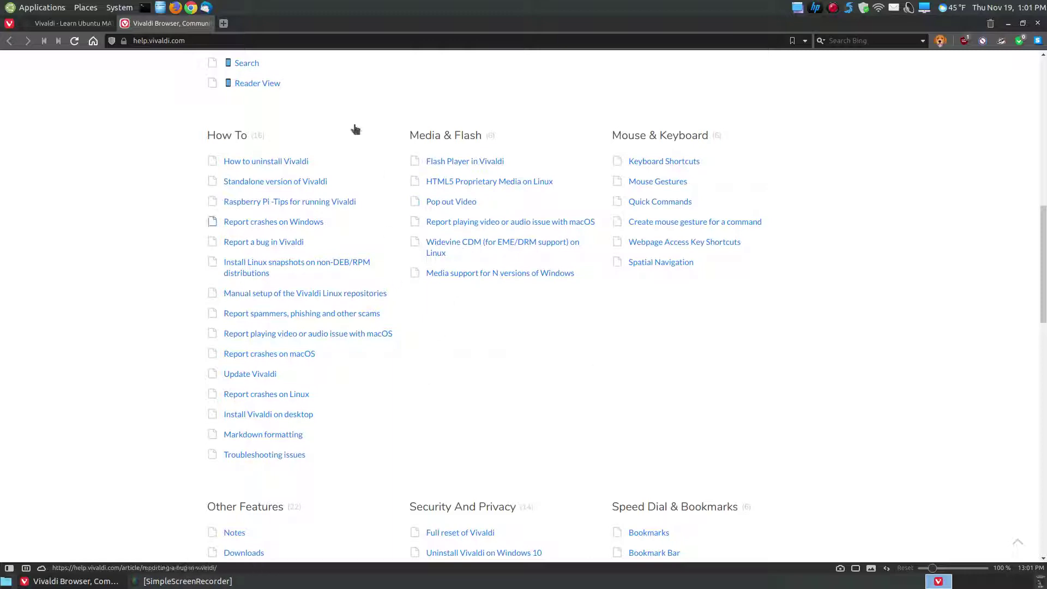
pyautogui.click(207, 23)
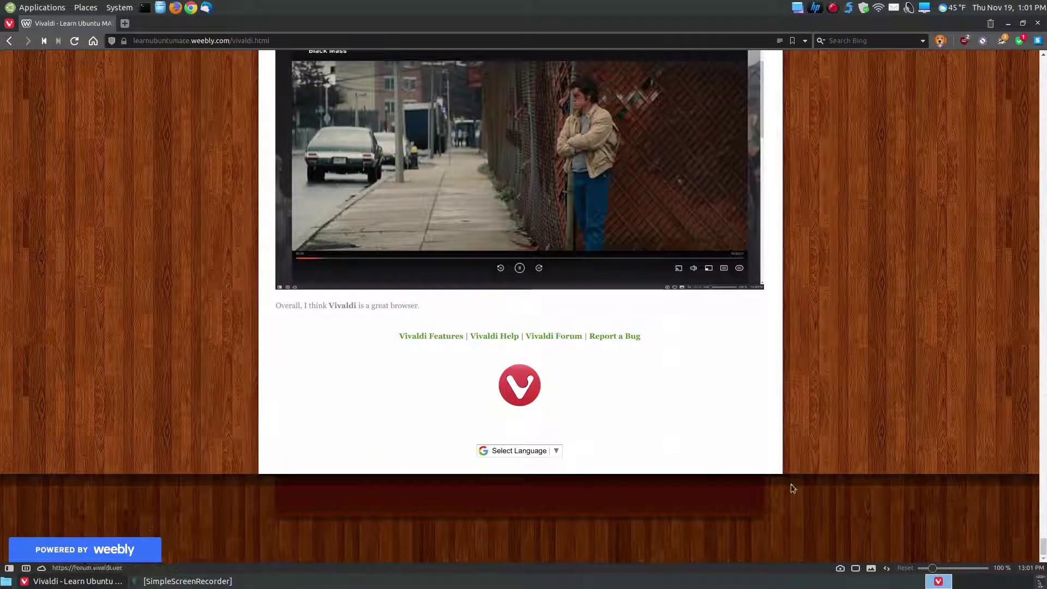
# Open the Vivaldi Forum from the article's end links, look over its discussion categories and close it.
pyautogui.click(553, 337)
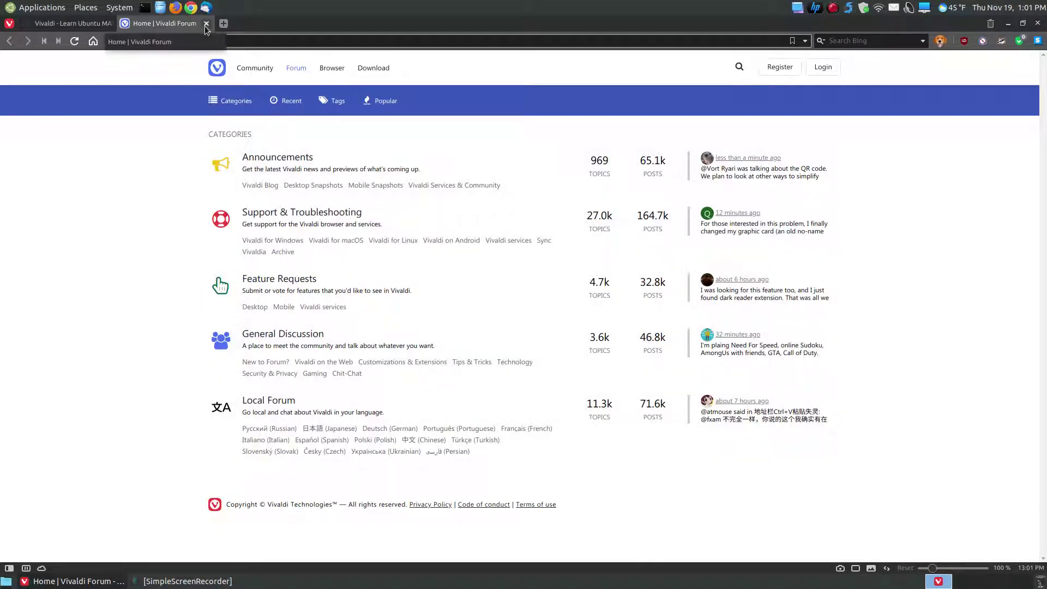
pyautogui.click(205, 23)
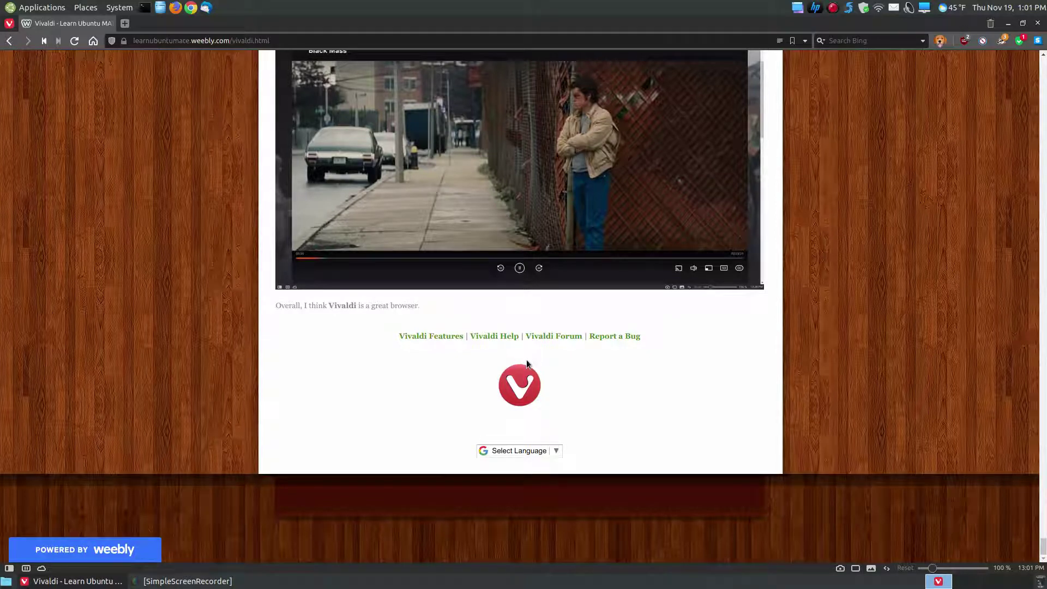
# Open the Report a Bug page from the article's end links, look over its known issues and report form, and close it.
pyautogui.click(611, 336)
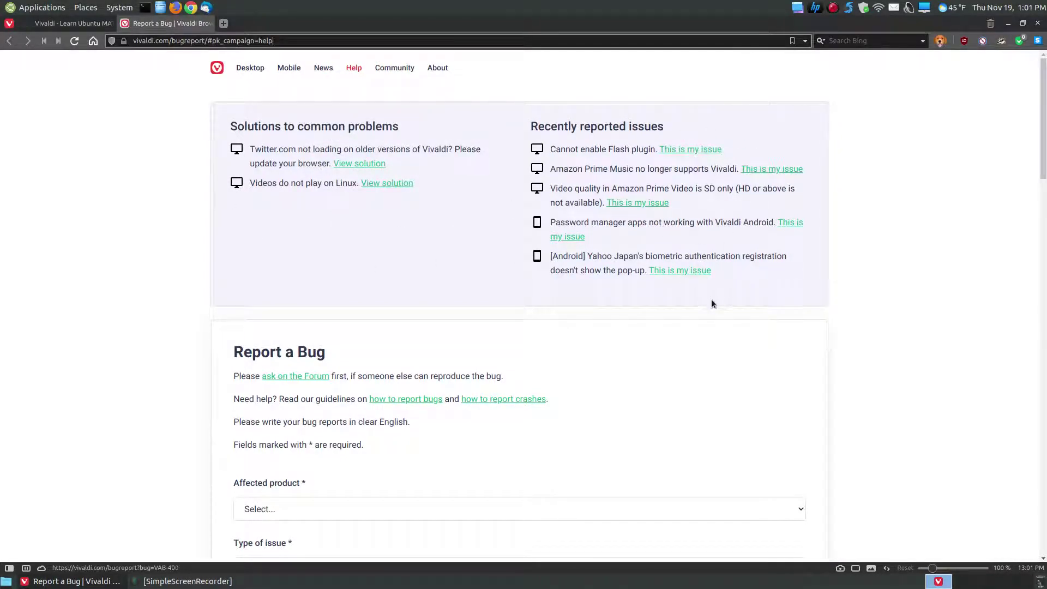
pyautogui.scroll(-5, 704, 330)
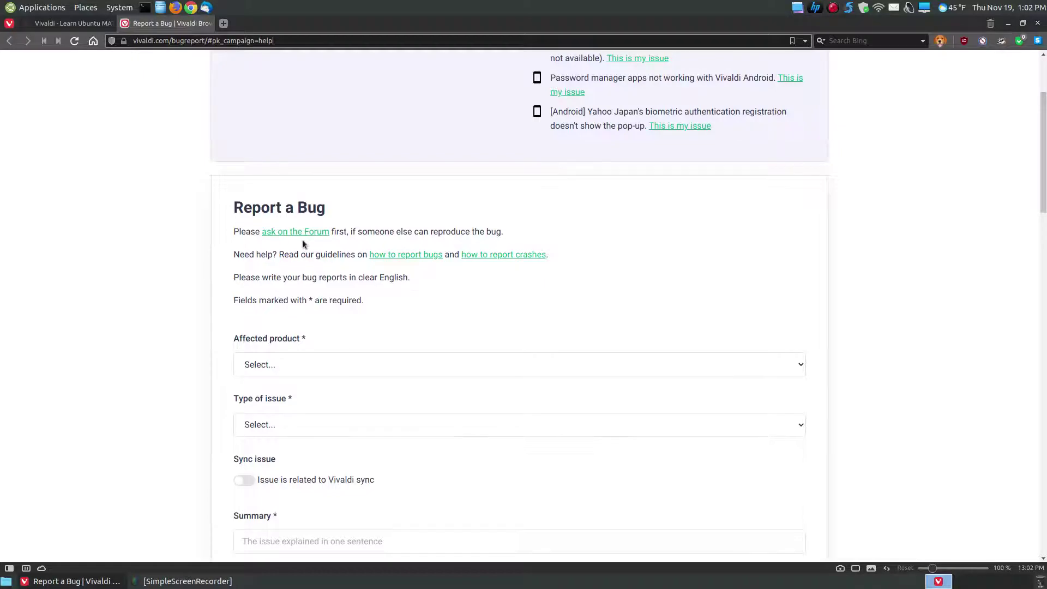
pyautogui.scroll(5, 302, 244)
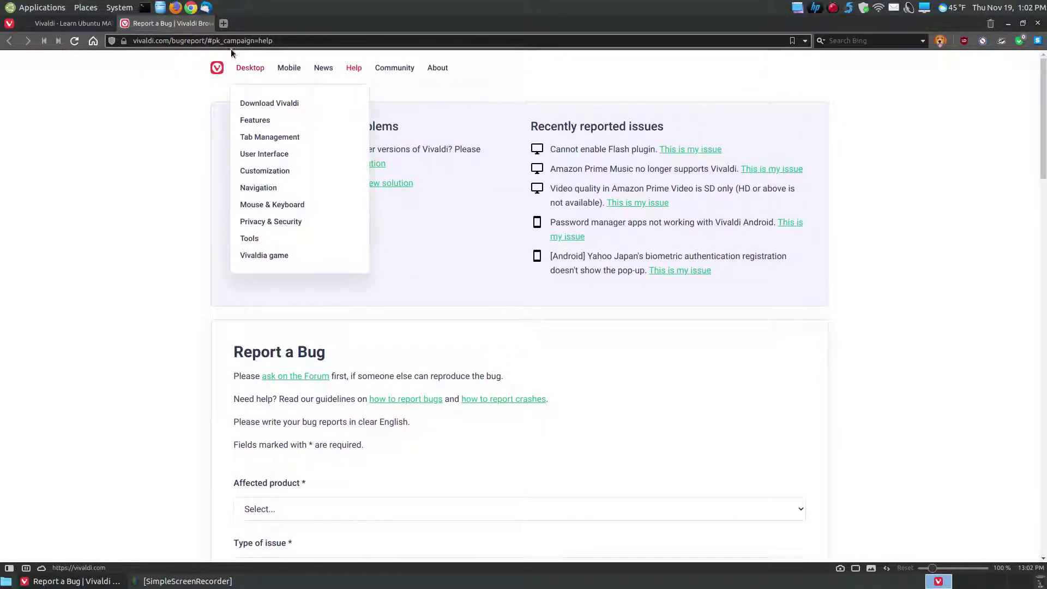
pyautogui.click(208, 23)
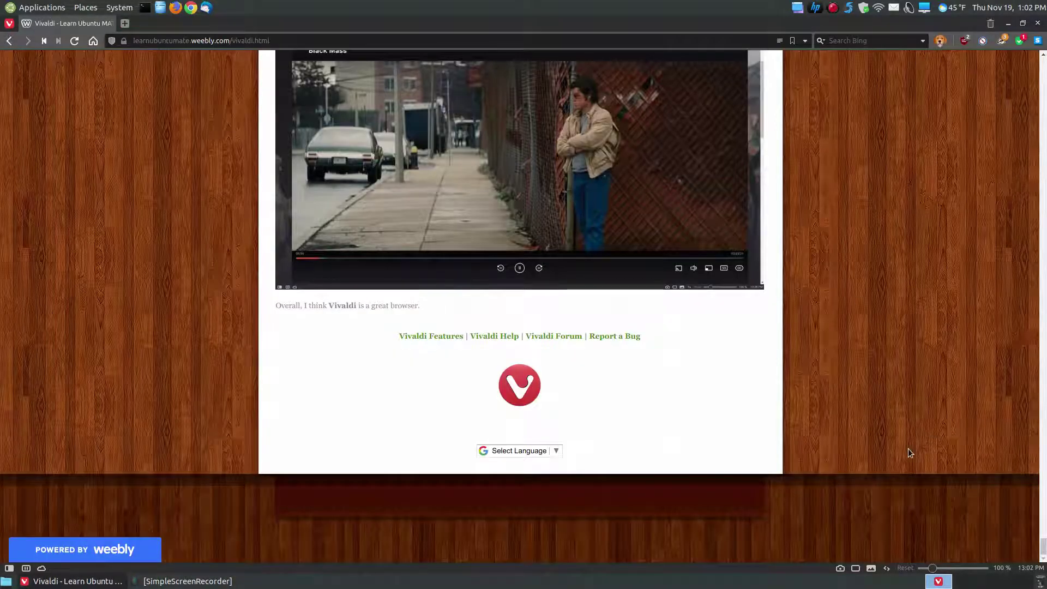
# Return to the beginning of the Vivaldi article and look over its introduction and Start Page screenshot.
pyautogui.scroll(2, 909, 450)
pyautogui.moveTo(1044, 542); pyautogui.dragTo(1043, 58)
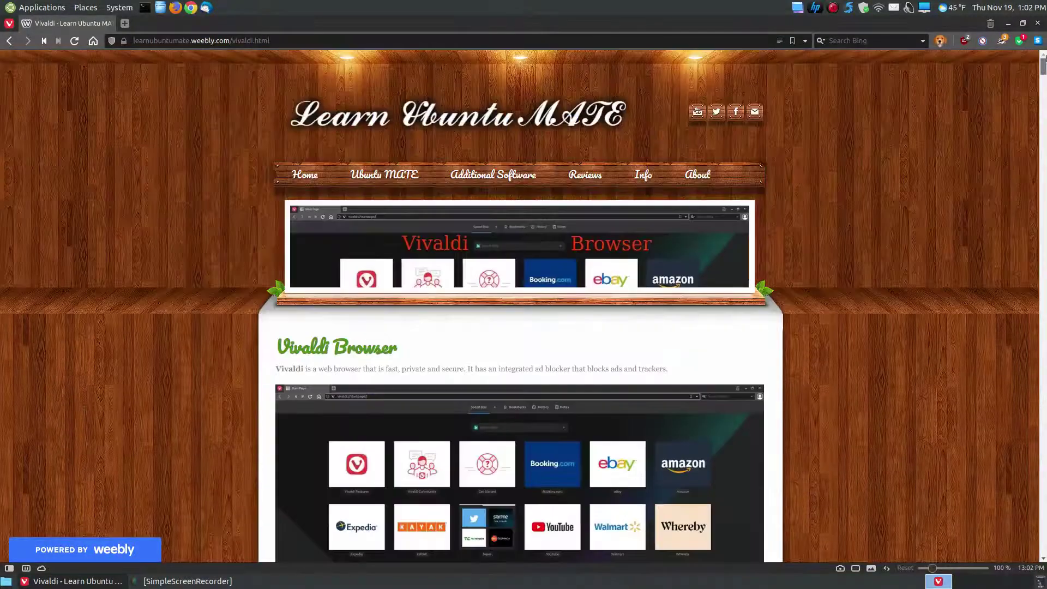
pyautogui.scroll(-2, 901, 230)
pyautogui.scroll(-1, 902, 235)
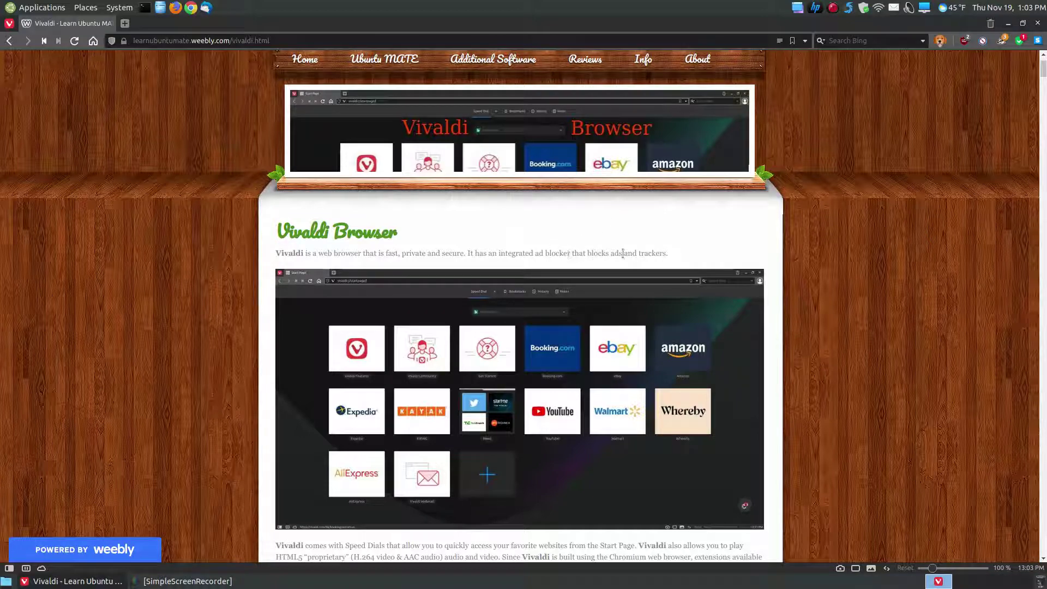
pyautogui.scroll(-2, 854, 294)
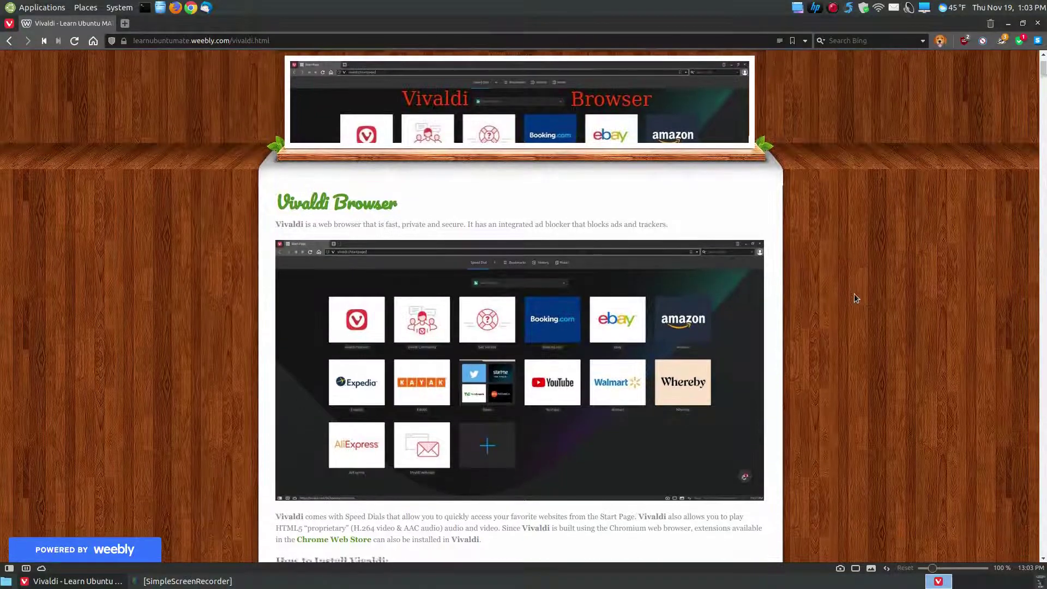
pyautogui.scroll(3, 854, 294)
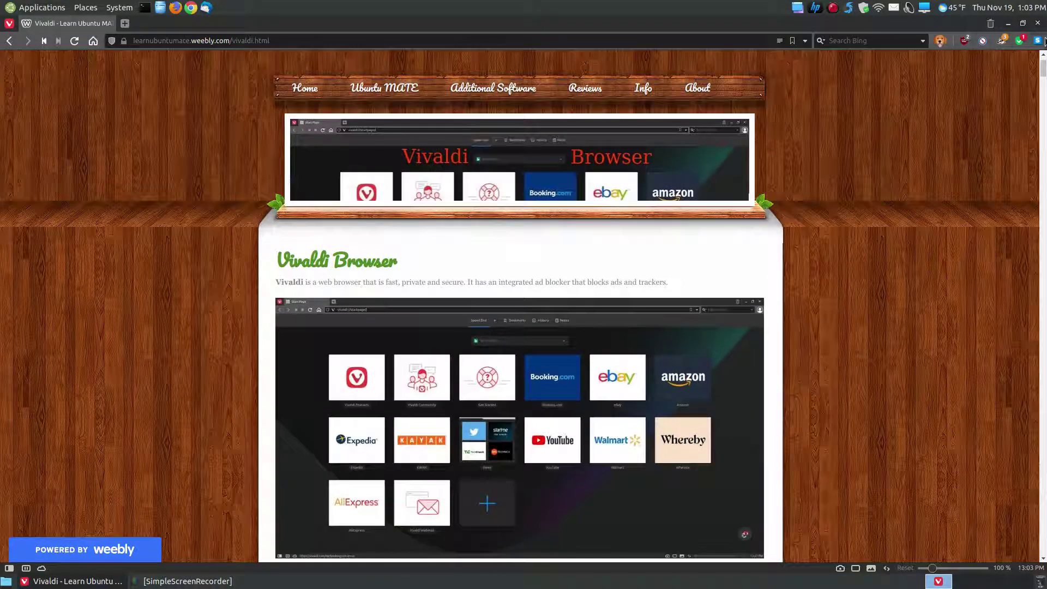